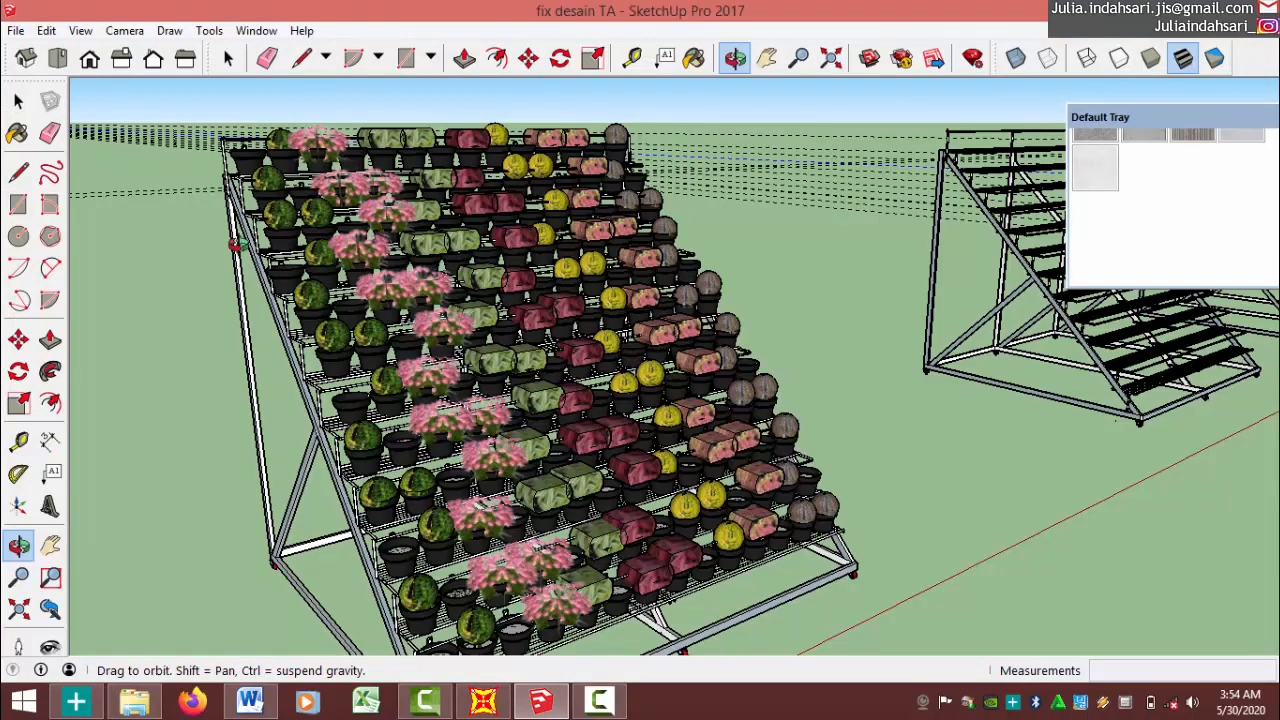
Examine the planted stepped rack from its side, including the frame and the end joints of the uppermost shelves.
middle_click_drag(237, 245, 333, 233)
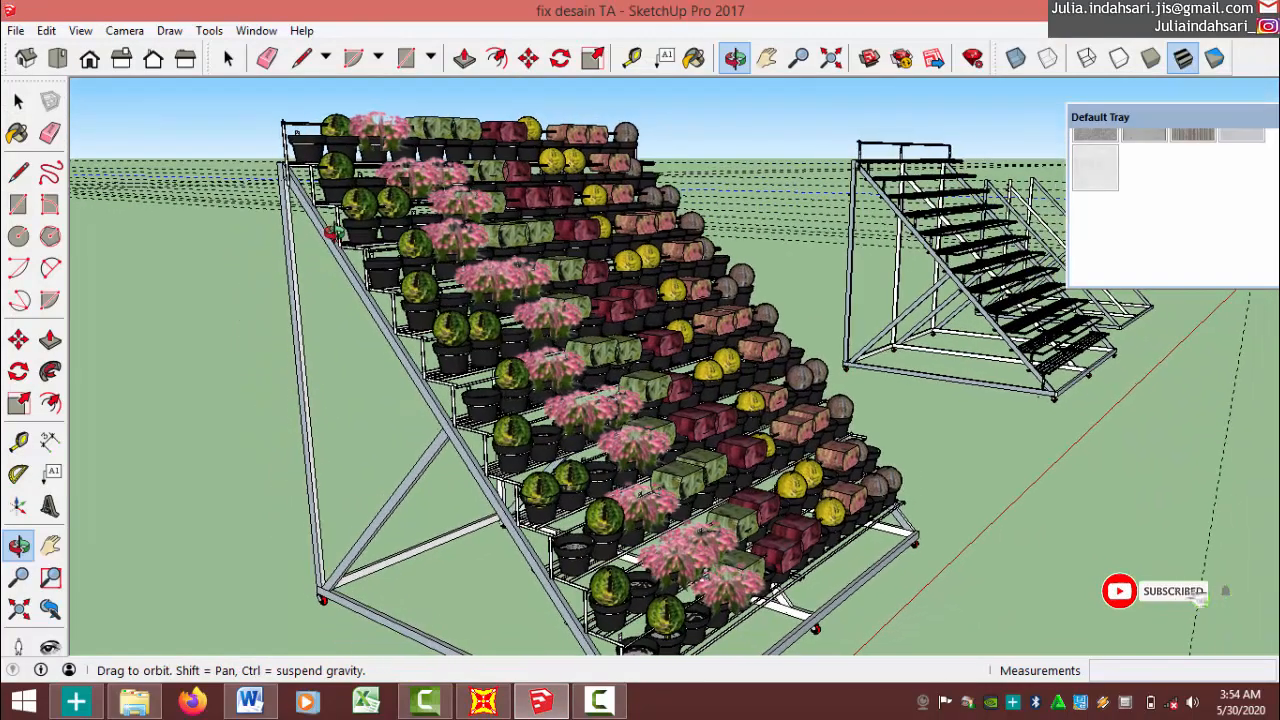
scroll(280, 105, "up", 2)
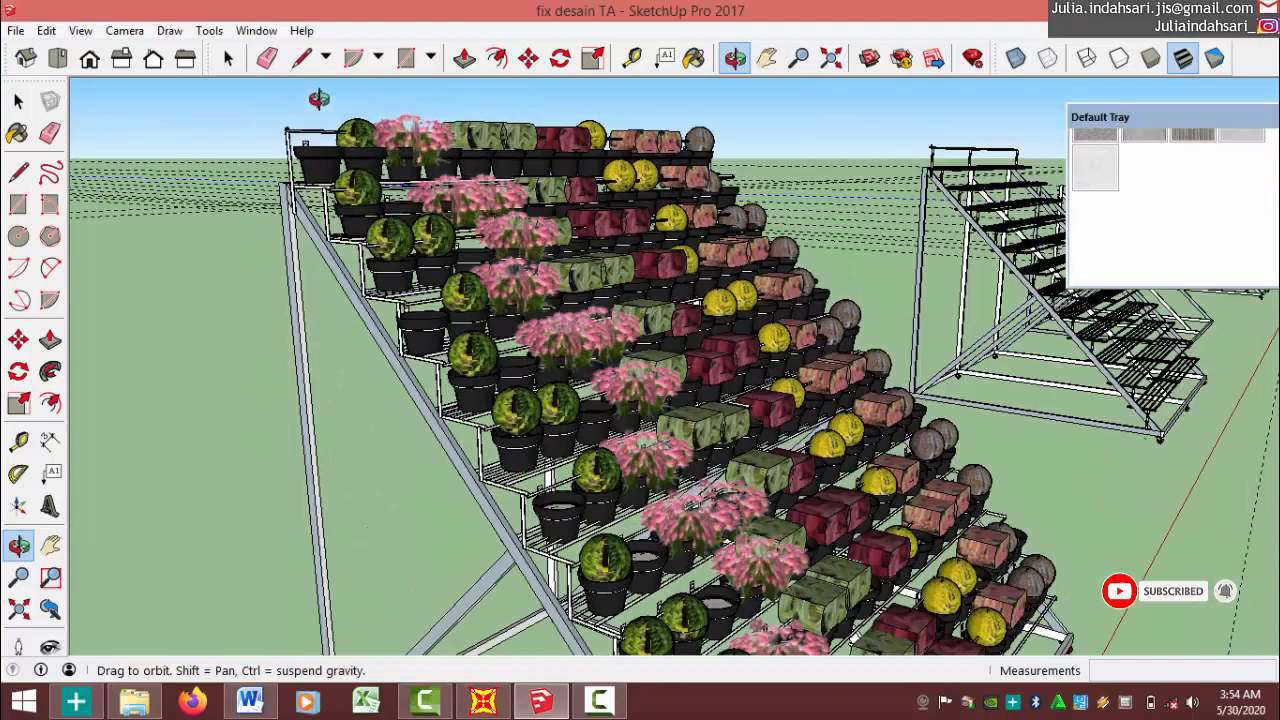
middle_click_drag(380, 112, 367, 290)
left_click_drag(367, 290, 430, 282)
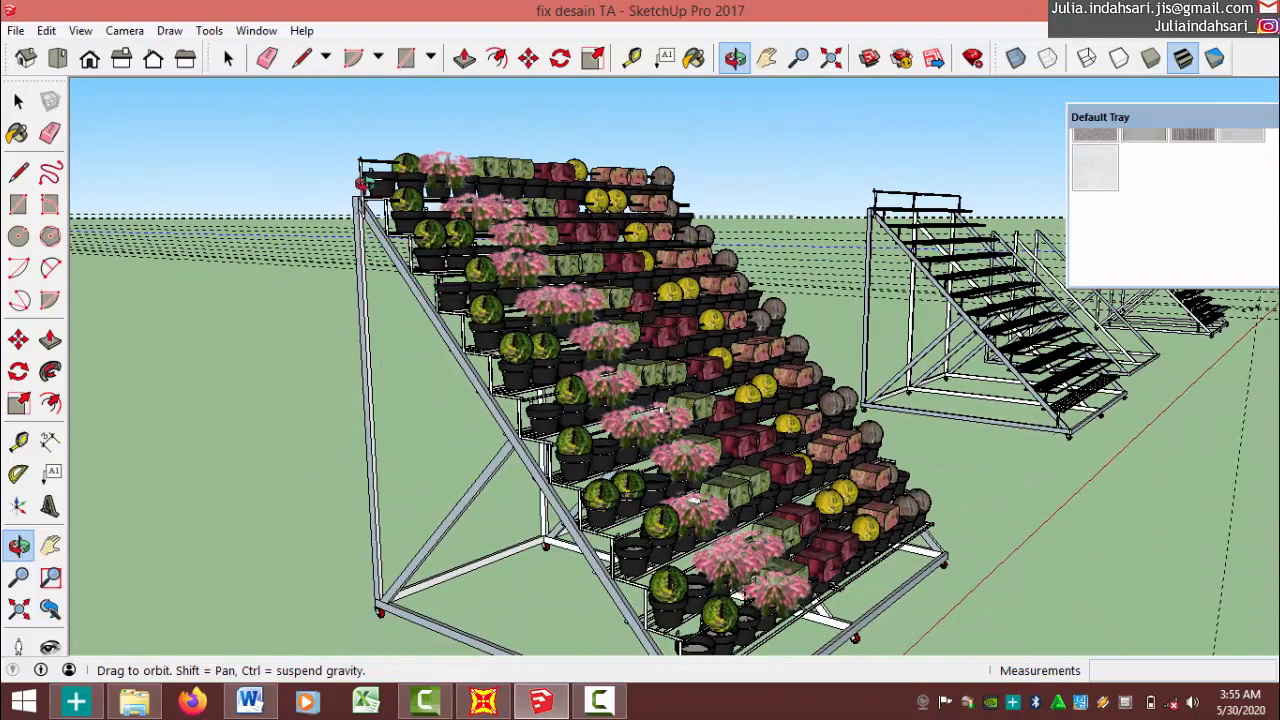
scroll(365, 185, "up", 2)
scroll(365, 185, "up", 3)
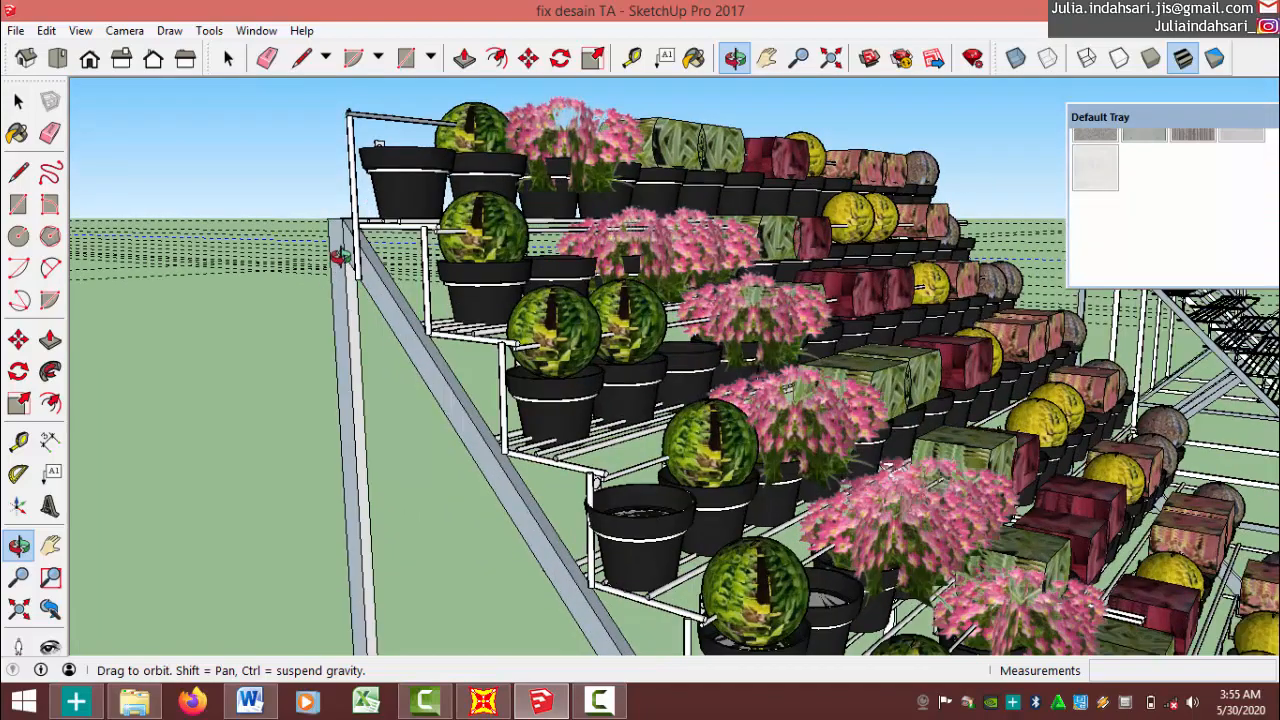
scroll(335, 222, "up", 2)
scroll(366, 244, "down", 3)
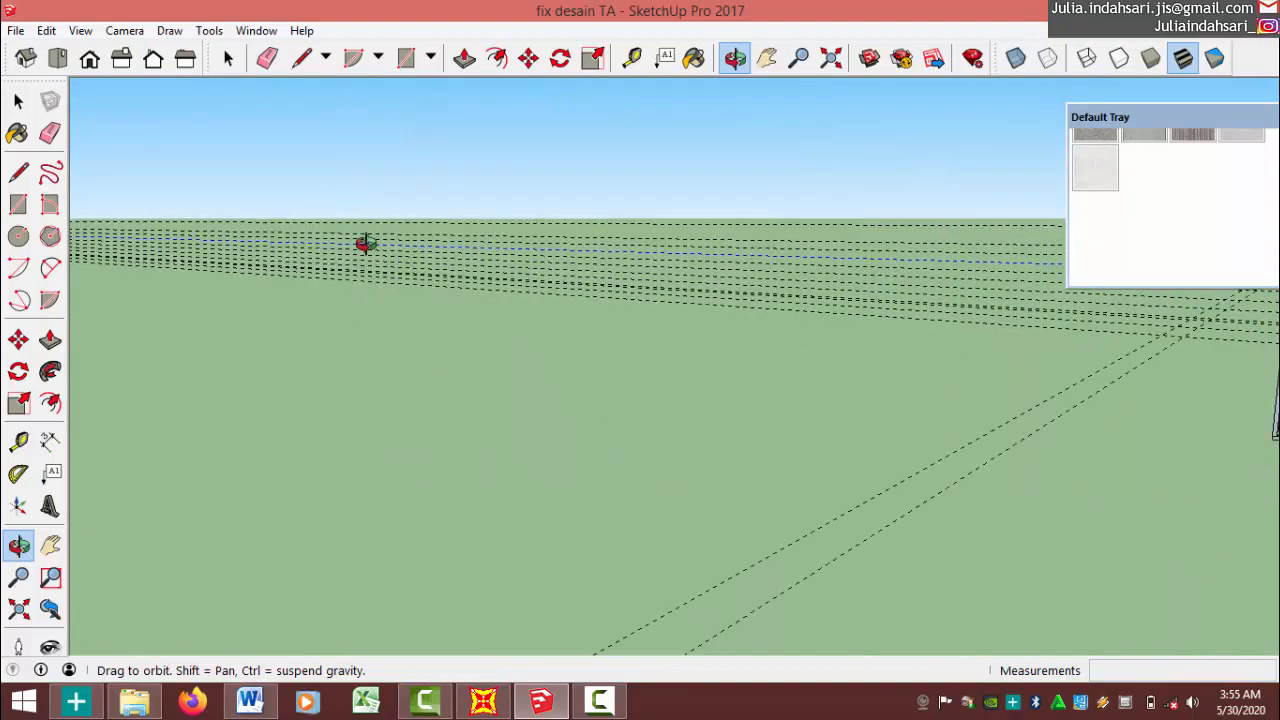
scroll(437, 300, "up", 3)
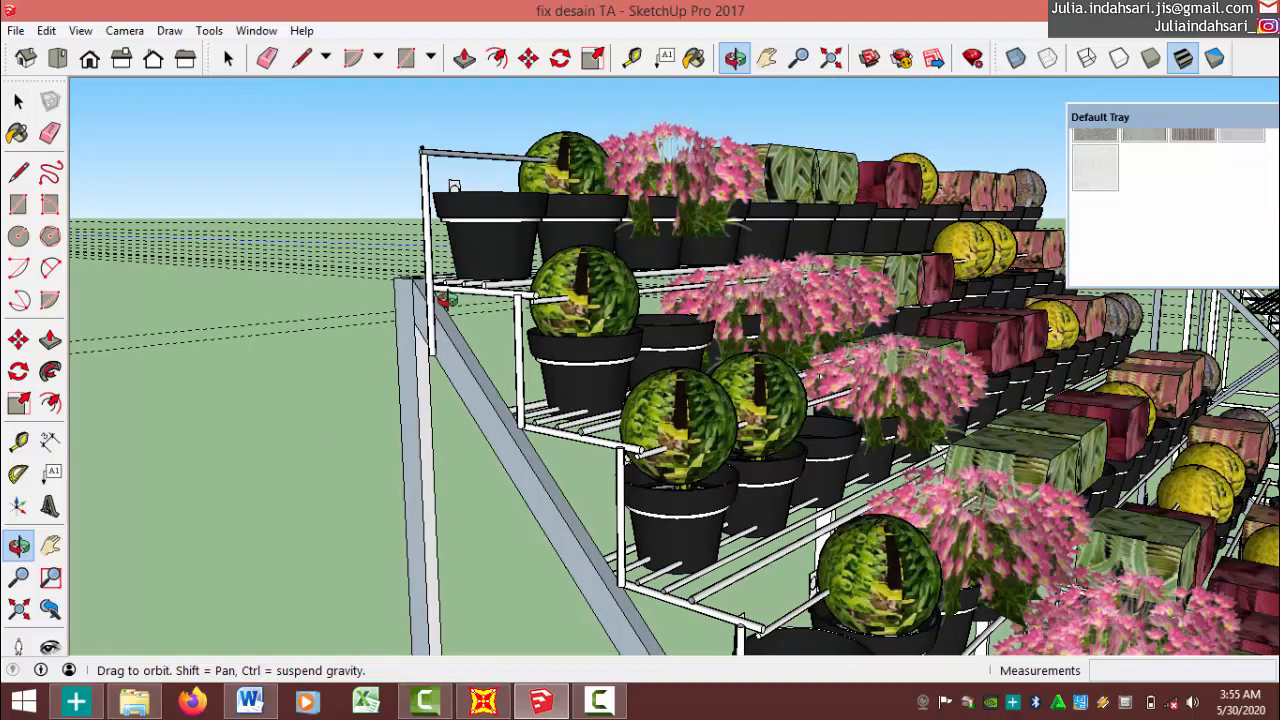
scroll(440, 300, "down", 2)
left_click_drag(436, 325, 405, 371)
scroll(560, 285, "up", 1)
scroll(556, 286, "up", 1)
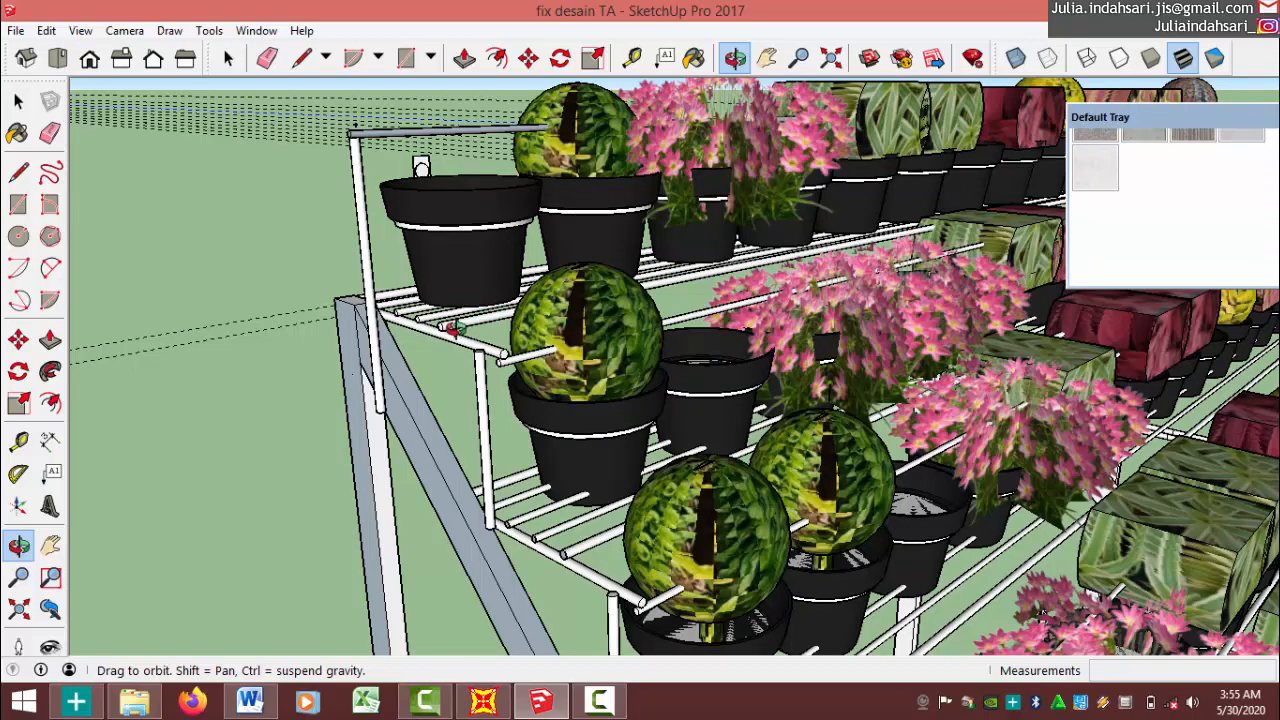
scroll(470, 320, "up", 2)
scroll(475, 312, "up", 2)
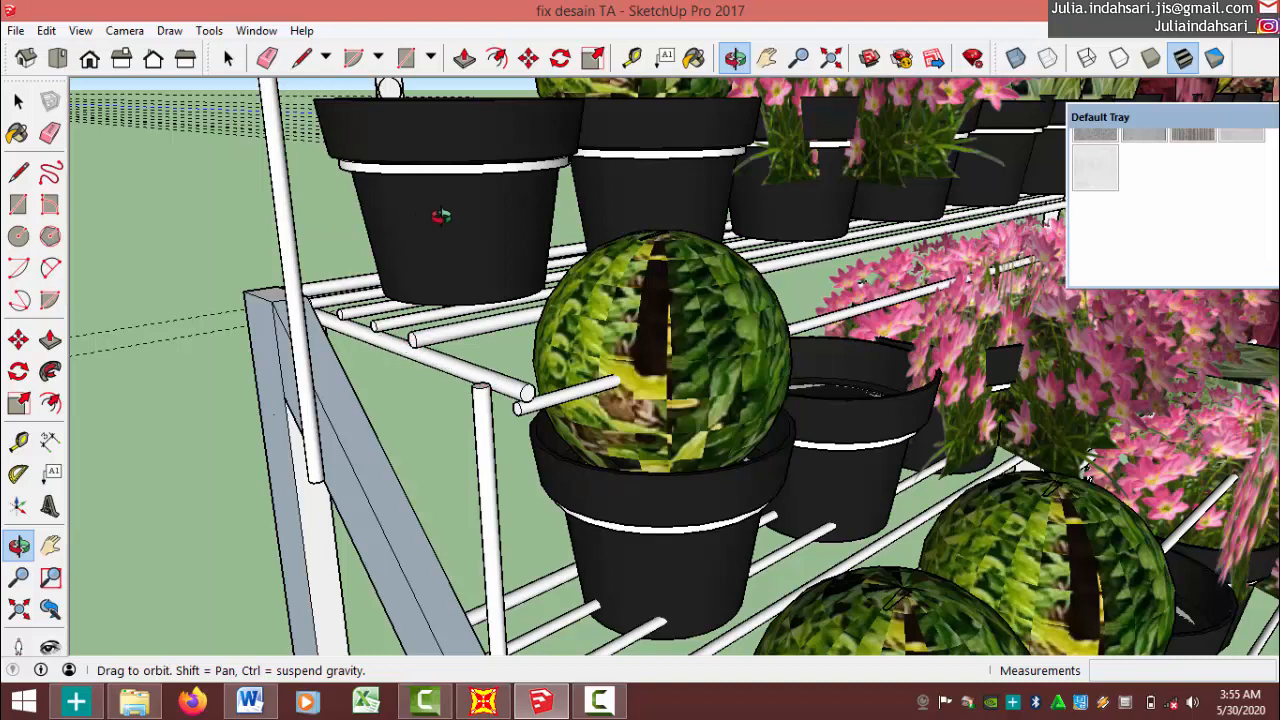
Inspect the pots, plants and pipe shelves on the rack's upper tiers, from above and from low angles.
scroll(428, 234, "down", 10)
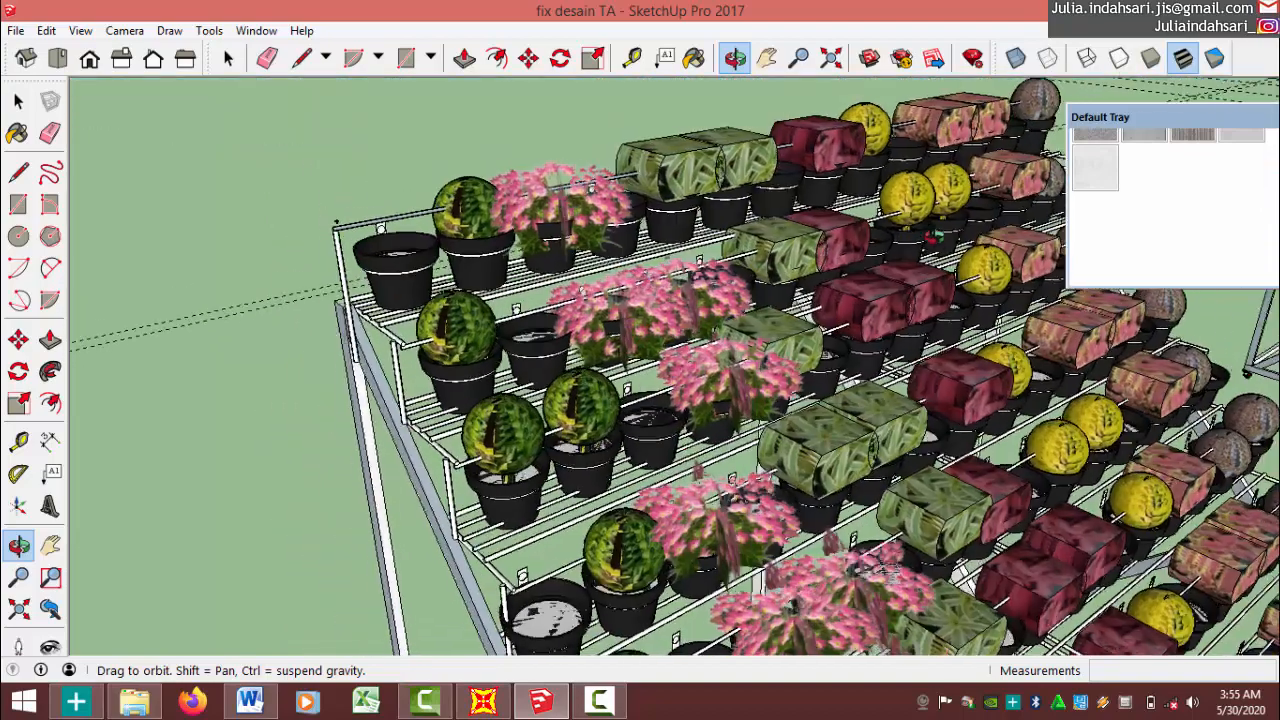
left_click_drag(934, 237, 737, 246)
scroll(453, 352, "up", 3)
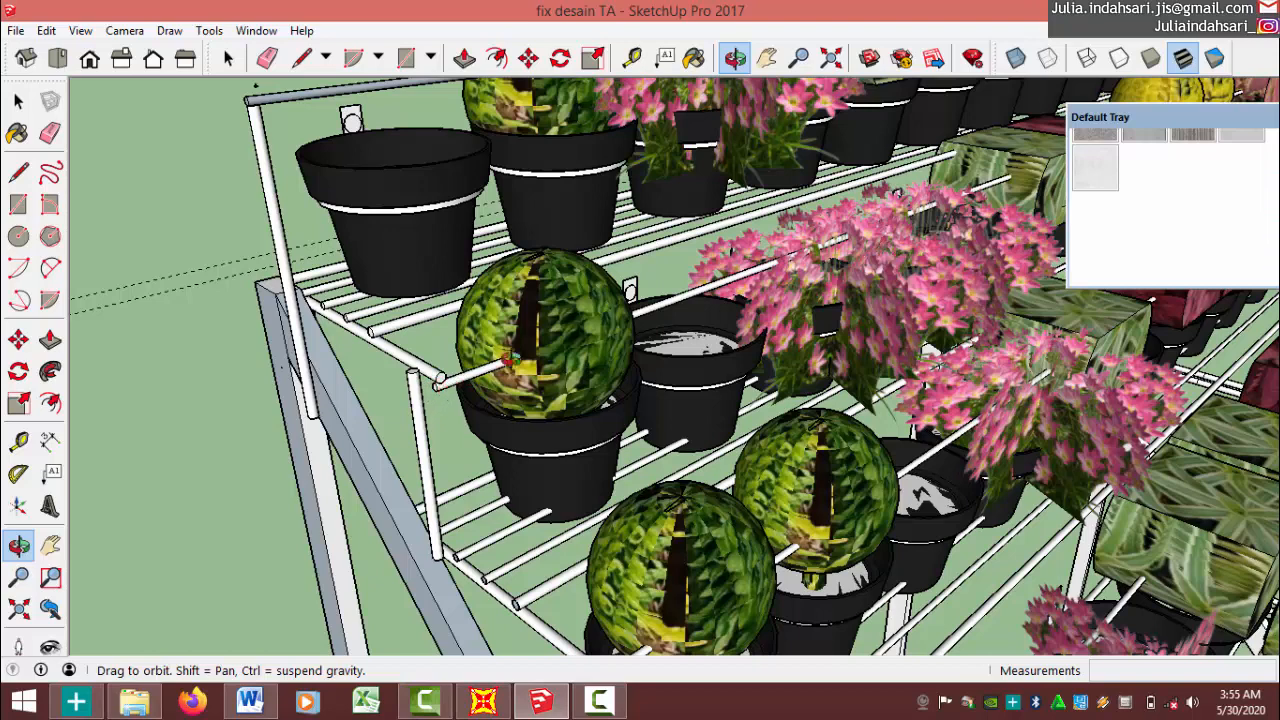
left_click_drag(724, 276, 625, 500)
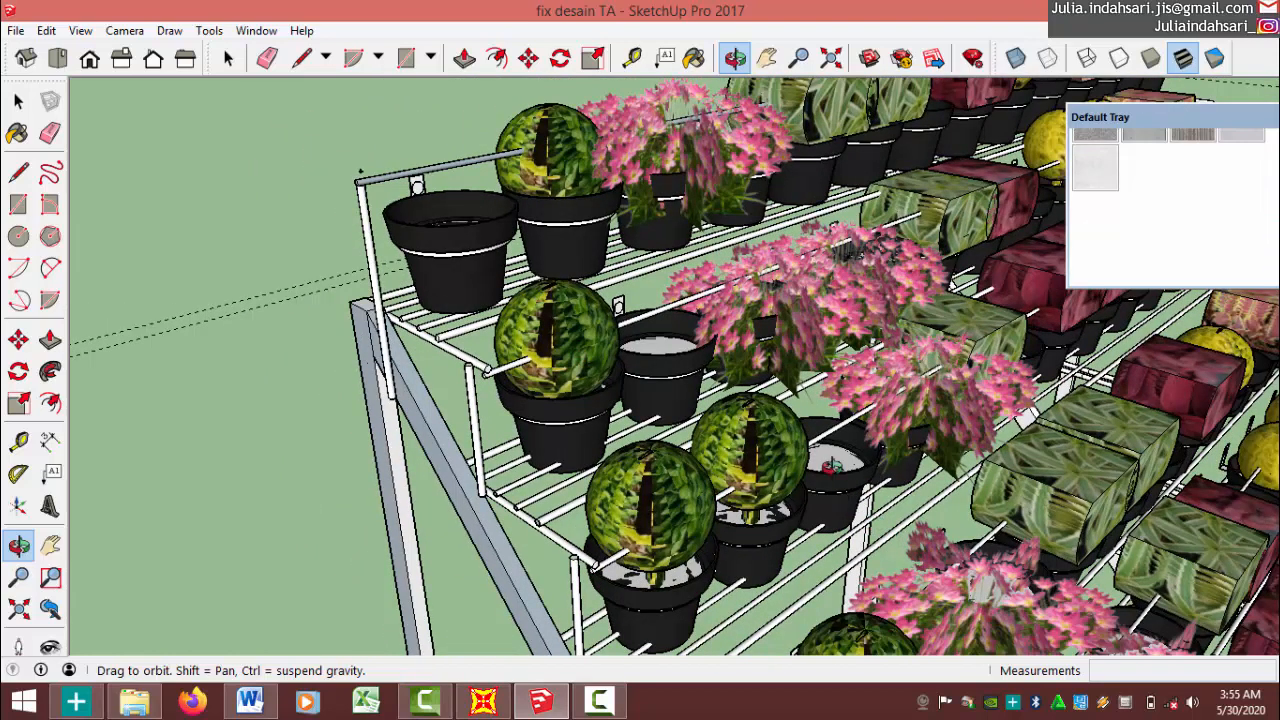
scroll(753, 362, "down", 2)
scroll(748, 362, "down", 3)
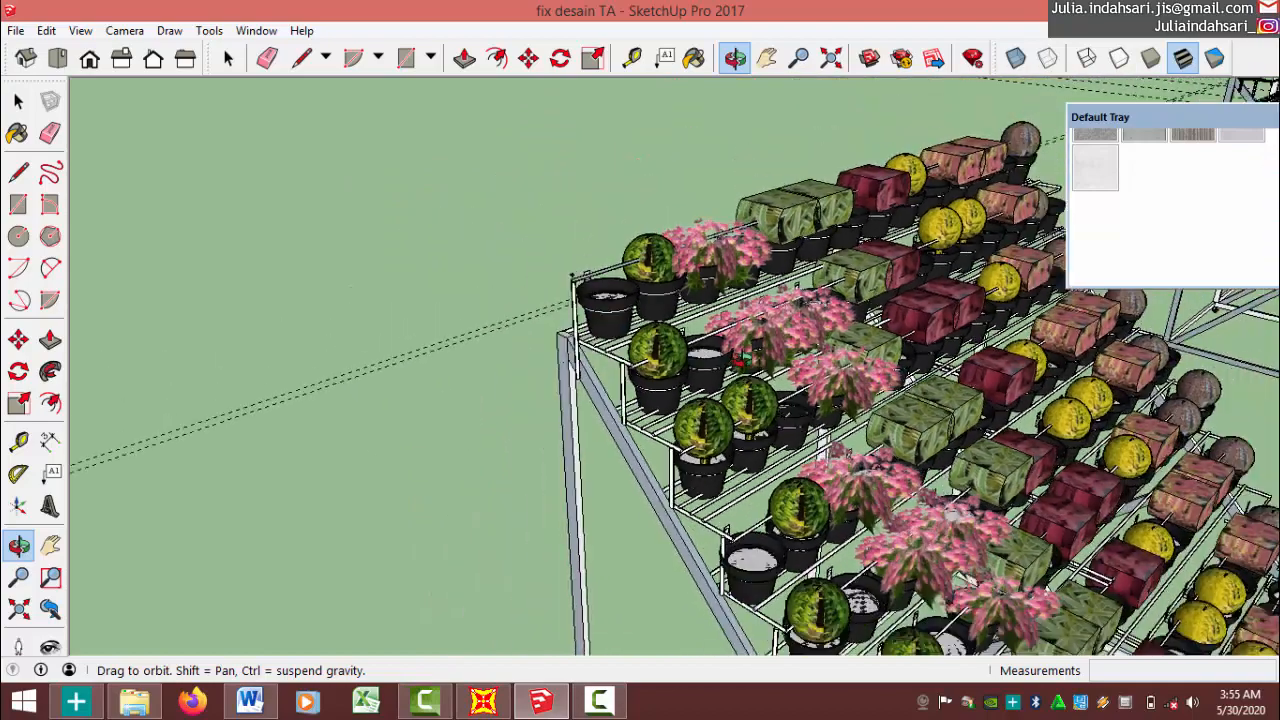
scroll(645, 253, "up", 3)
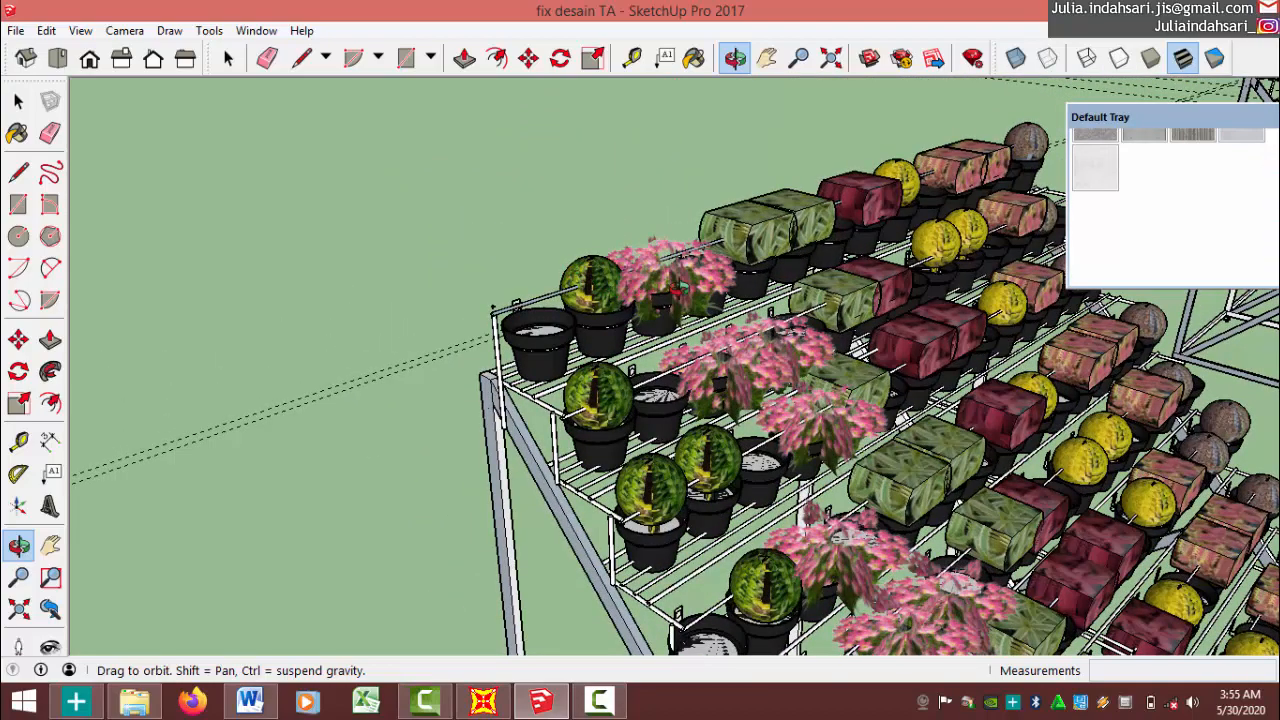
middle_click_drag(903, 456, 918, 362)
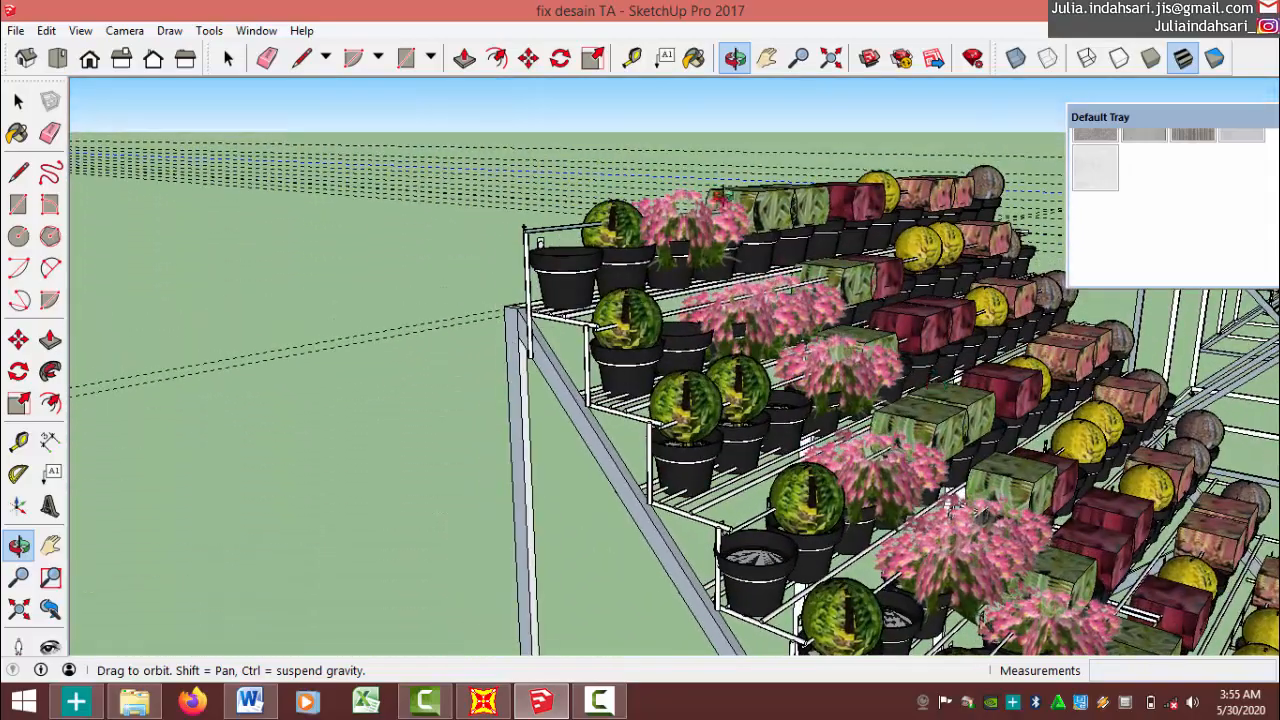
scroll(677, 223, "up", 3)
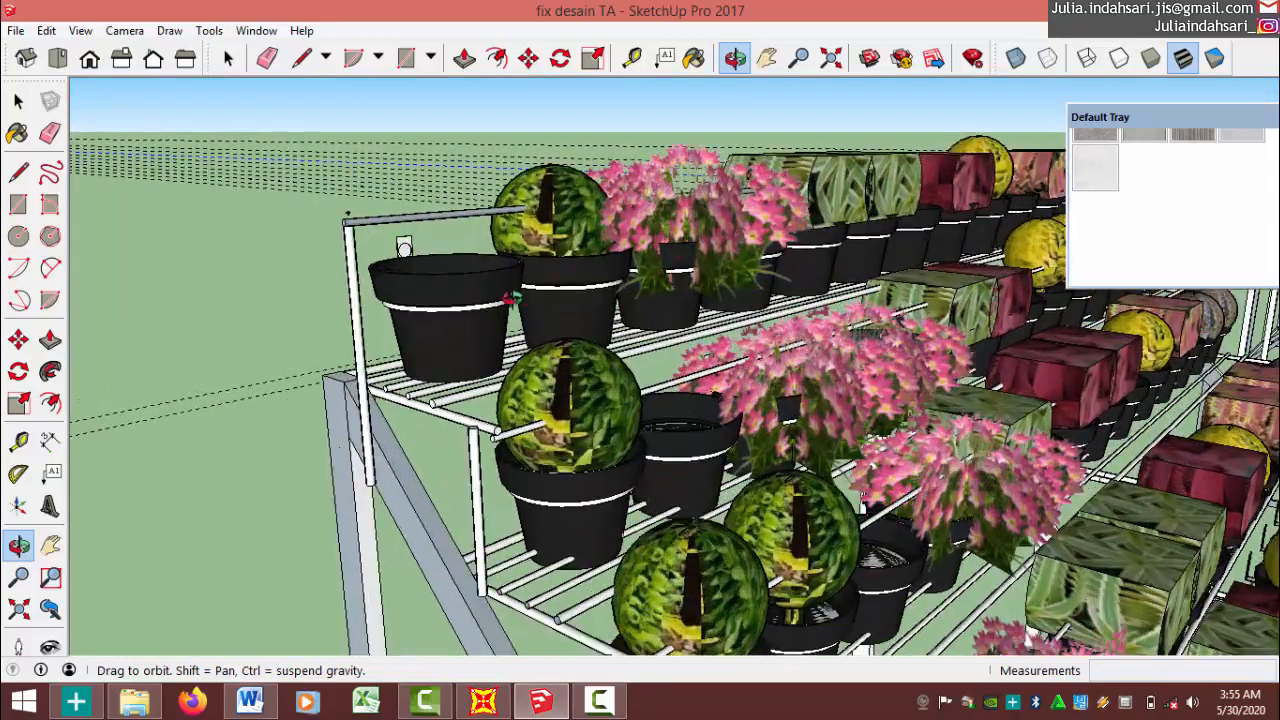
middle_click_drag(510, 298, 749, 168)
scroll(530, 460, "up", 5)
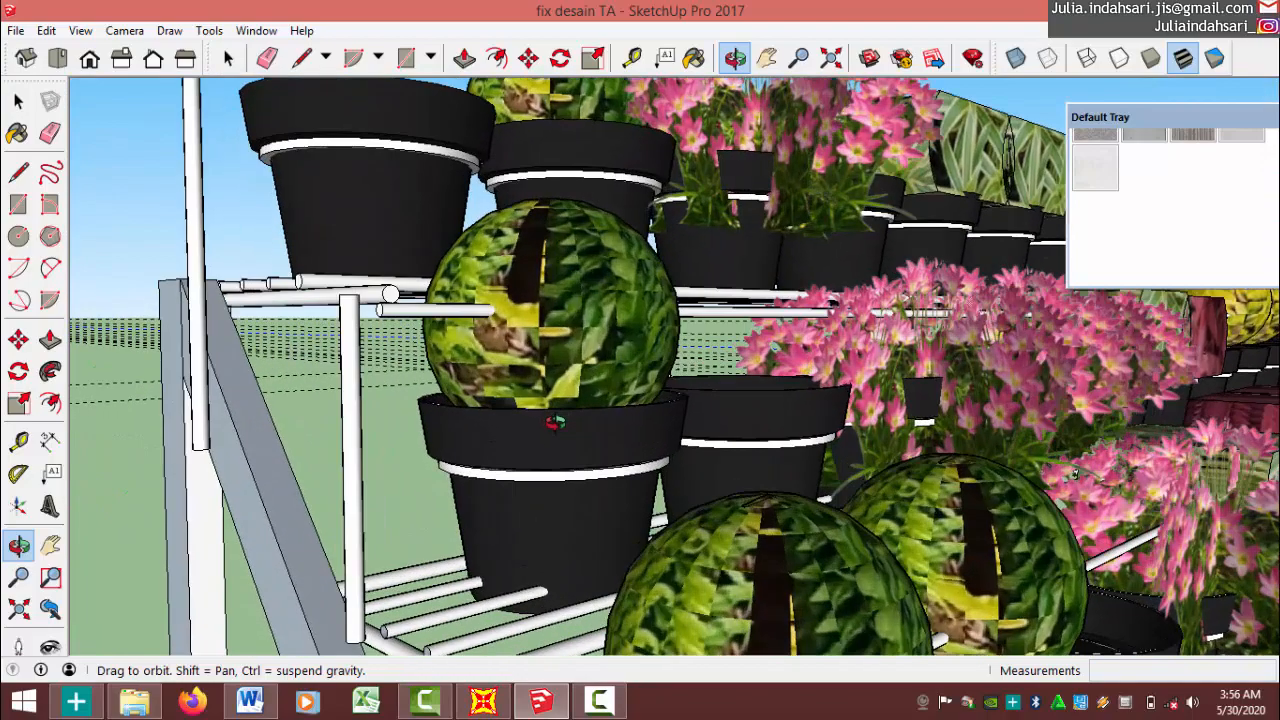
middle_click_drag(623, 361, 686, 420)
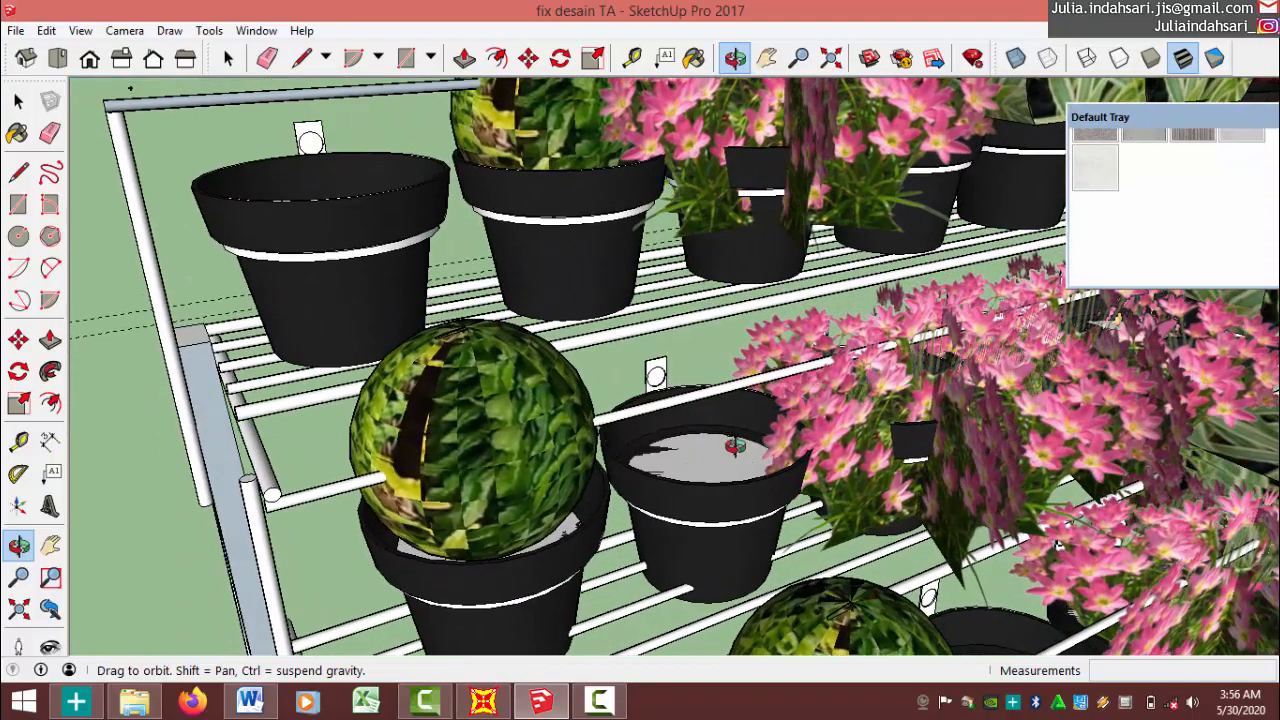
scroll(734, 447, "up", 3)
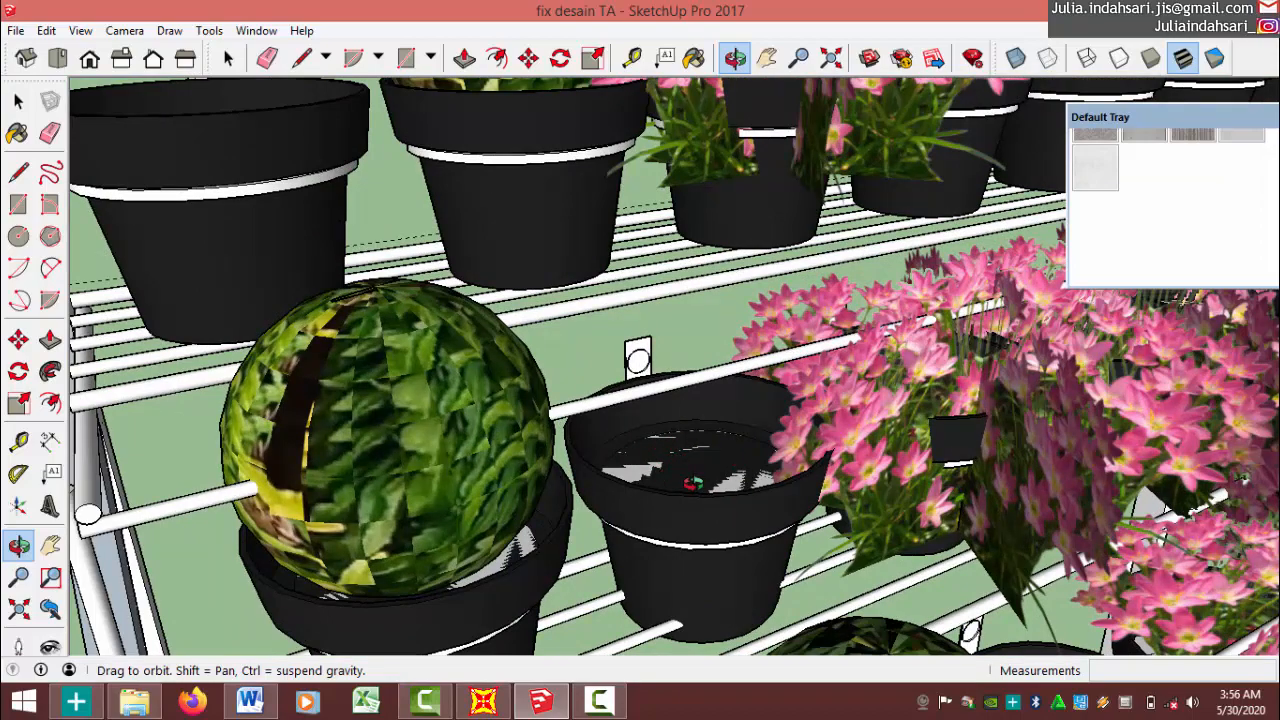
Examine how the potted plants are spaced along the stepped shelves, from the third tier out to the overall rack.
scroll(692, 484, "down", 8)
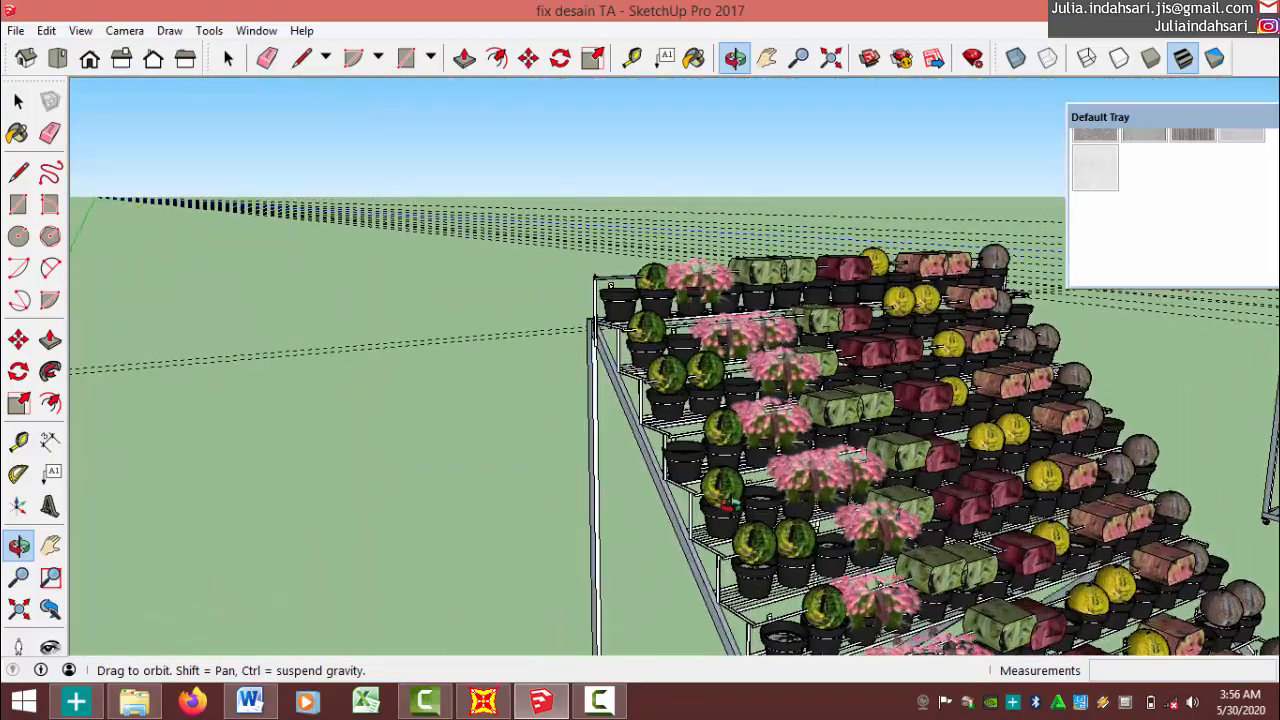
scroll(725, 505, "up", 5)
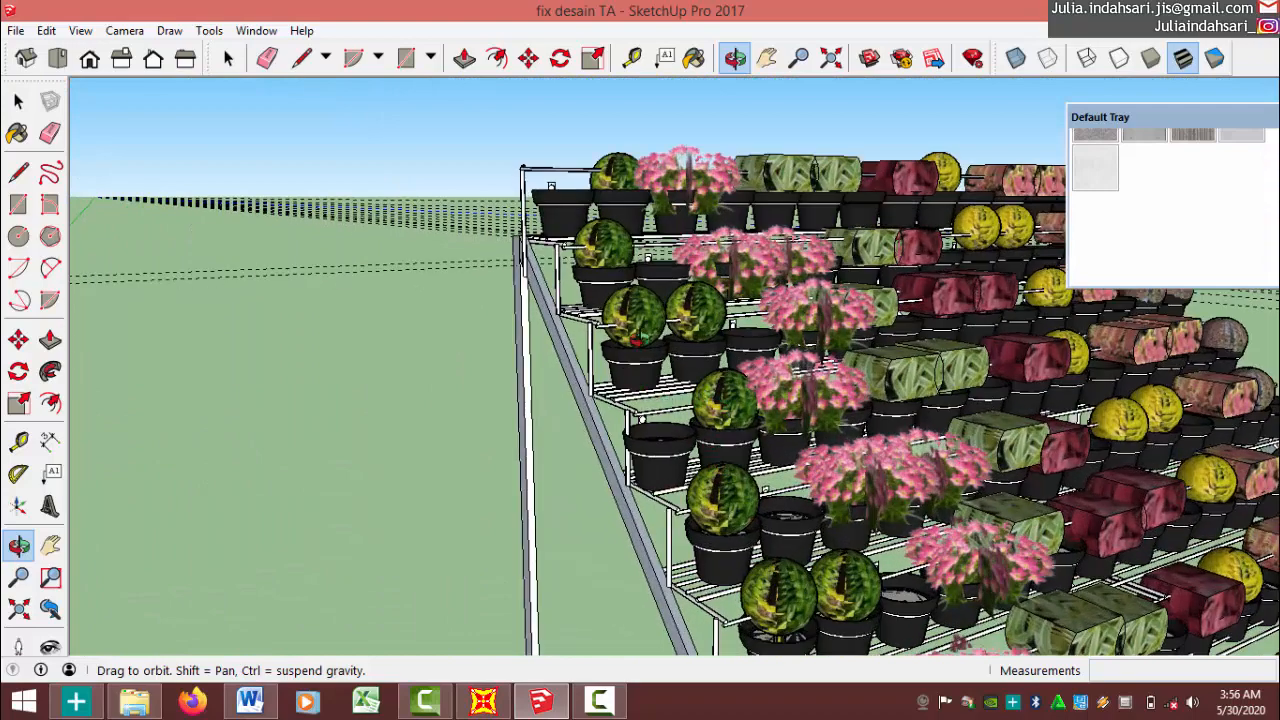
scroll(637, 338, "up", 4)
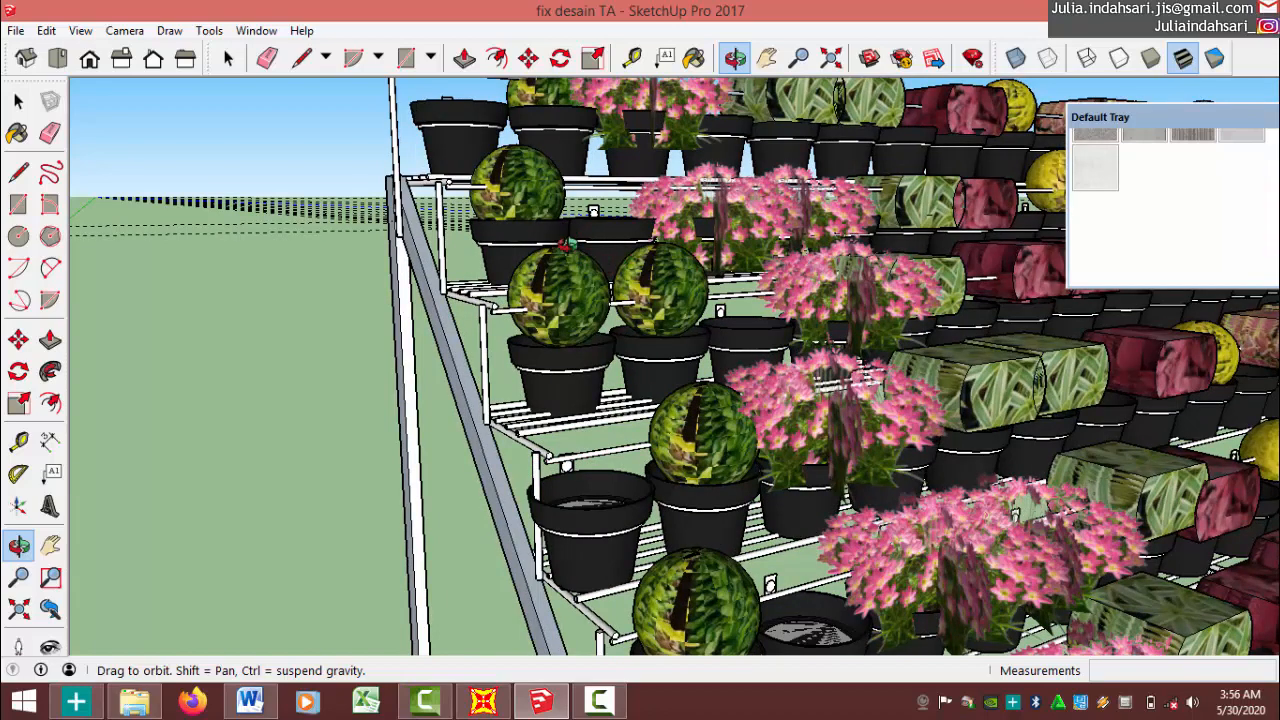
scroll(565, 245, "up", 3)
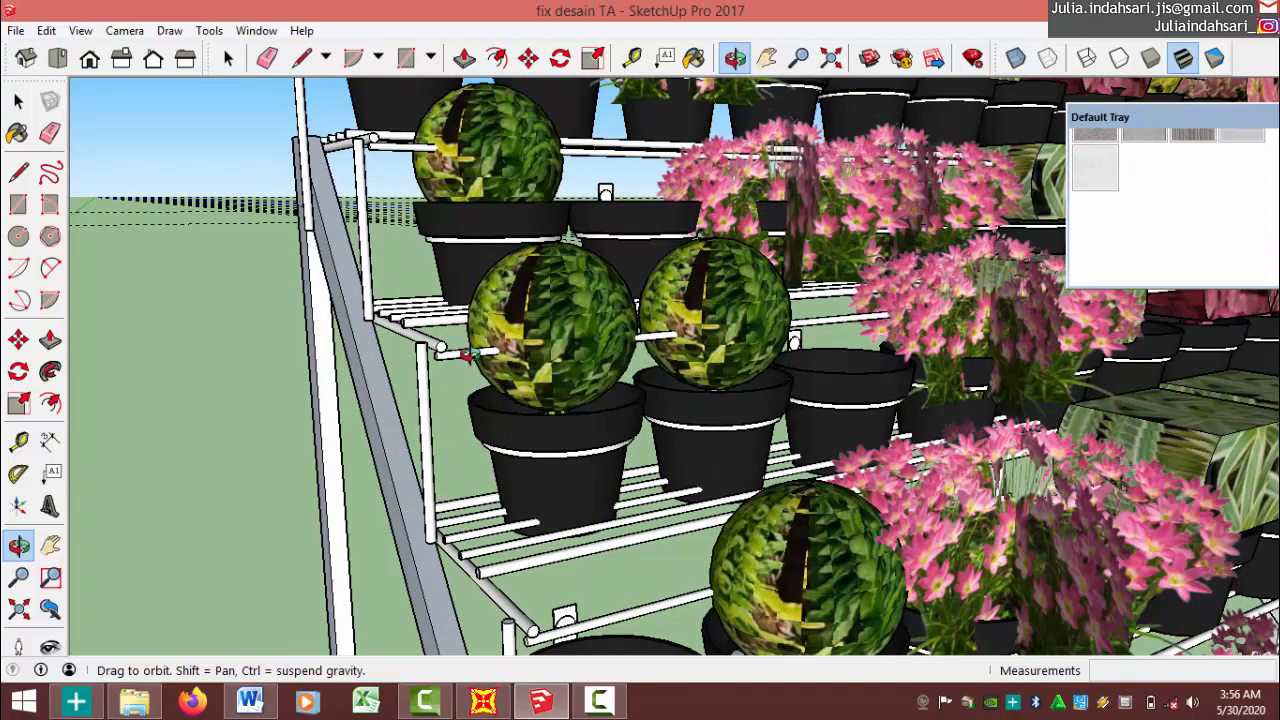
scroll(462, 355, "down", 4)
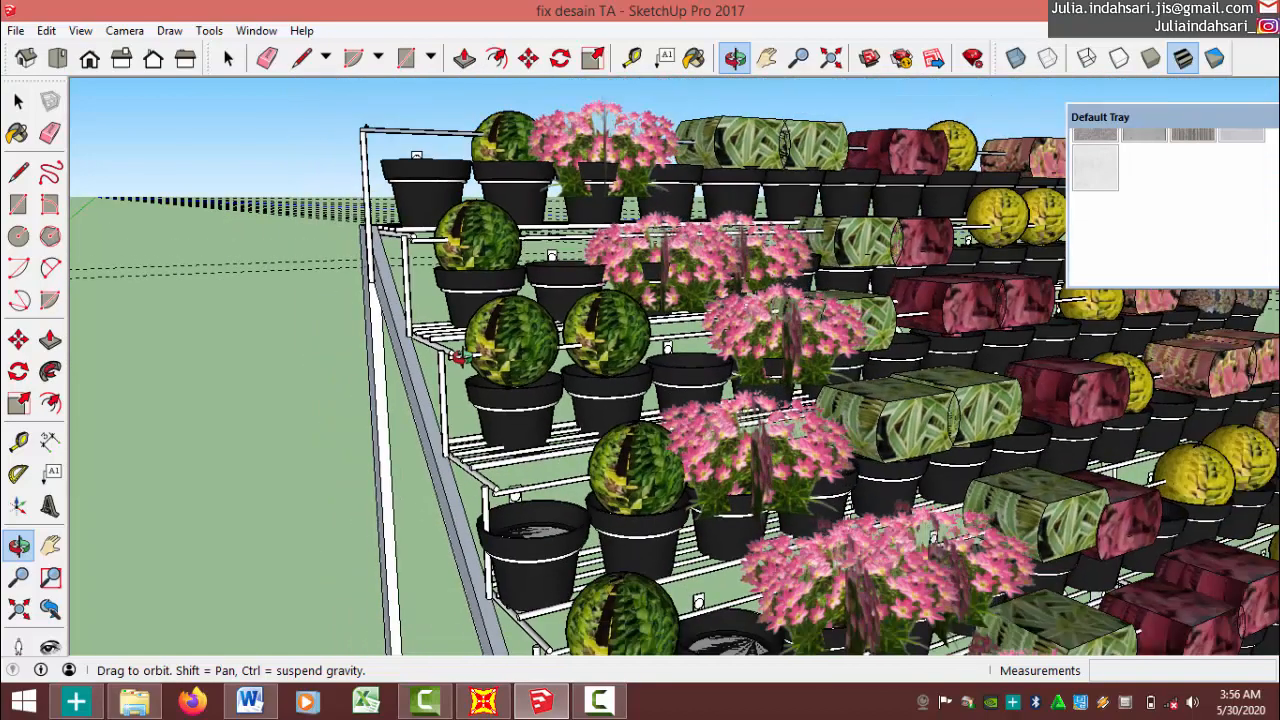
scroll(450, 365, "down", 4)
scroll(500, 325, "up", 2)
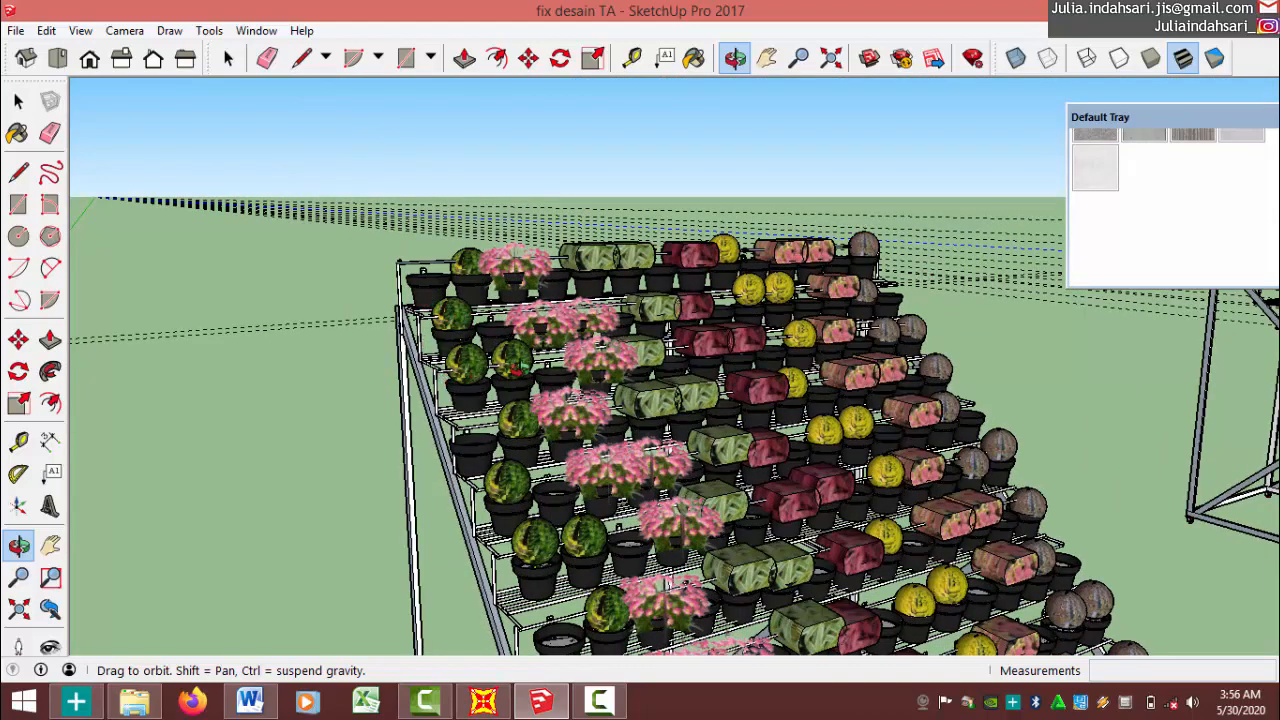
Examine the empty rack without pots, covering its shelf pipes, sloping supports, back posts and base frame.
left_click_drag(493, 392, 918, 280)
scroll(918, 280, "up", 8)
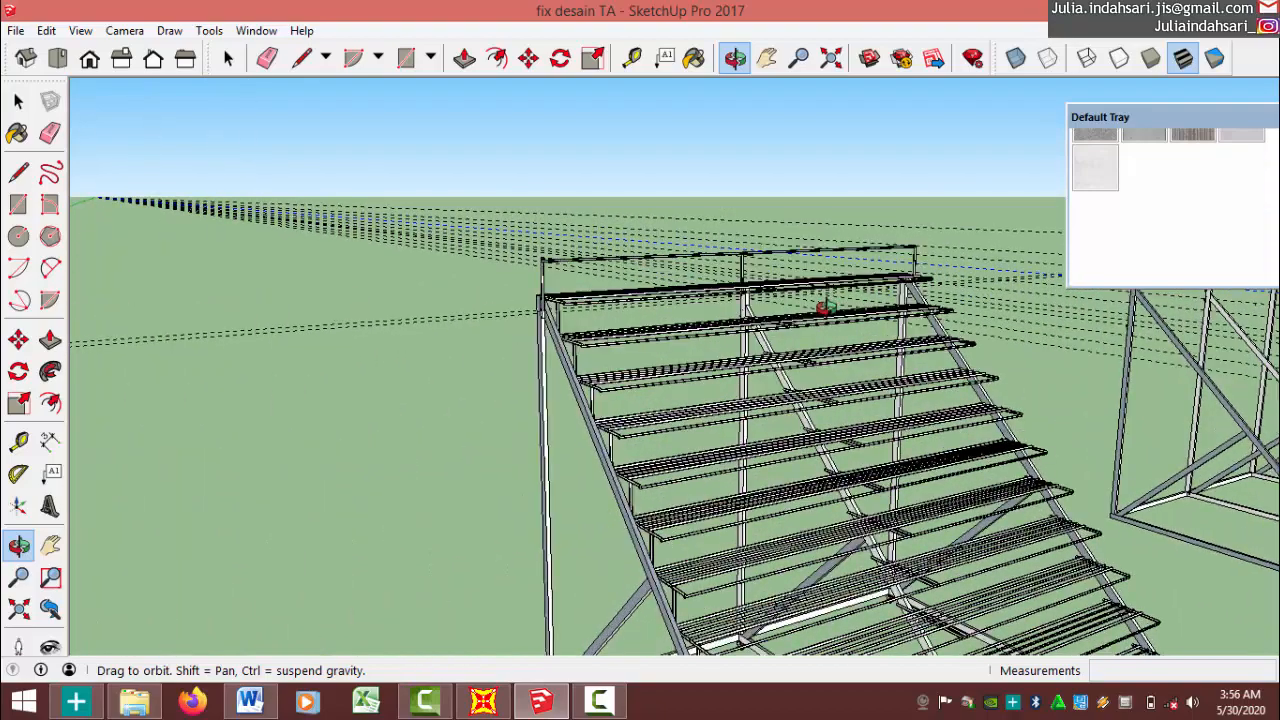
left_click_drag(776, 320, 775, 493)
scroll(775, 493, "up", 5)
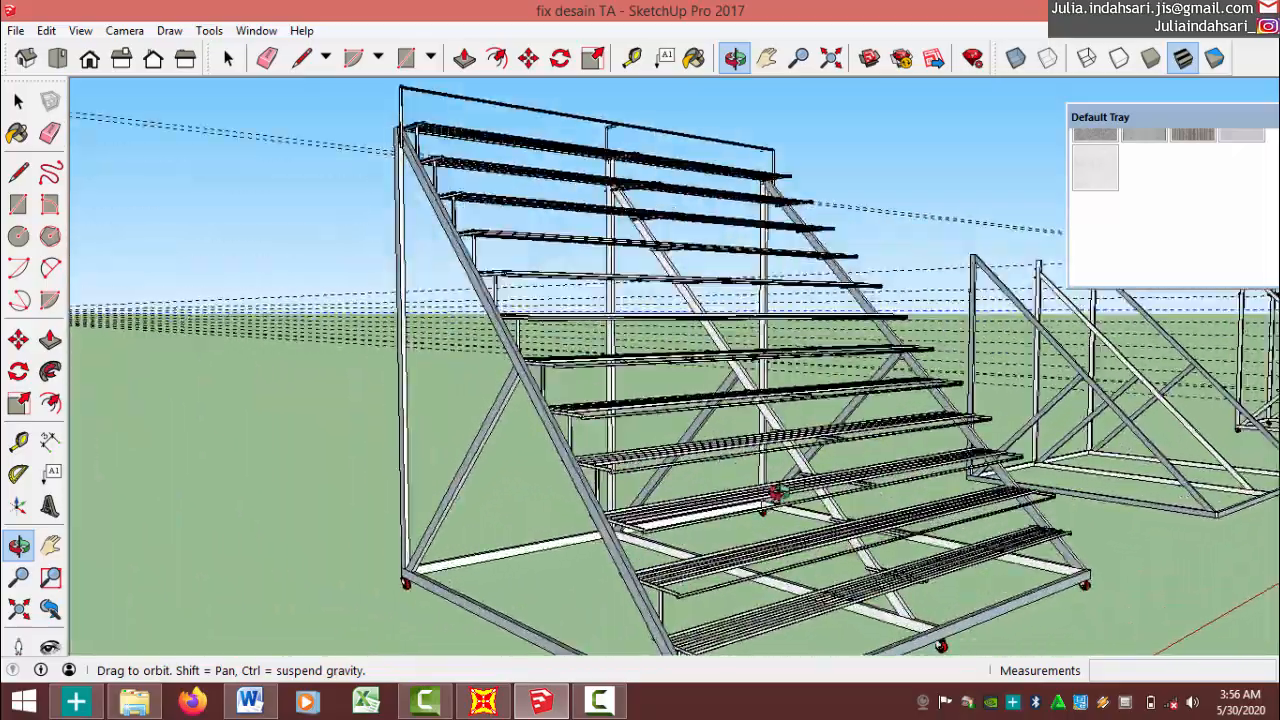
left_click_drag(758, 284, 580, 376)
scroll(514, 333, "up", 3)
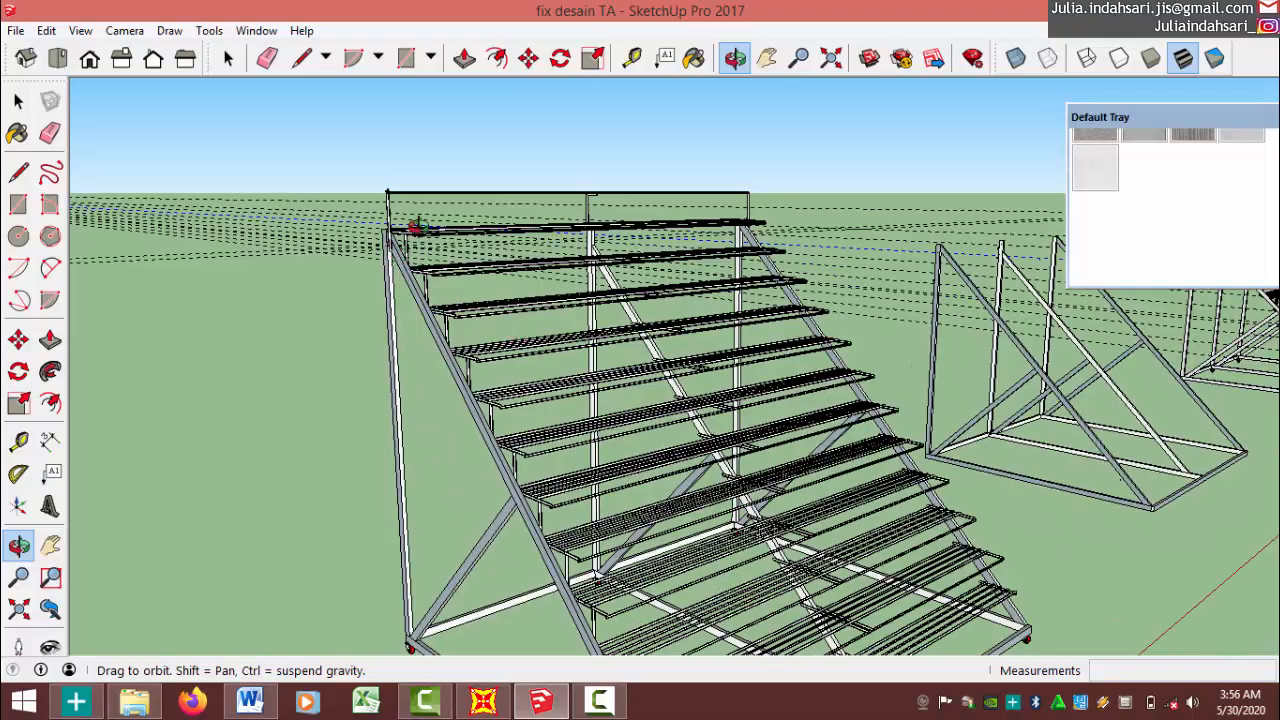
scroll(414, 228, "up", 3)
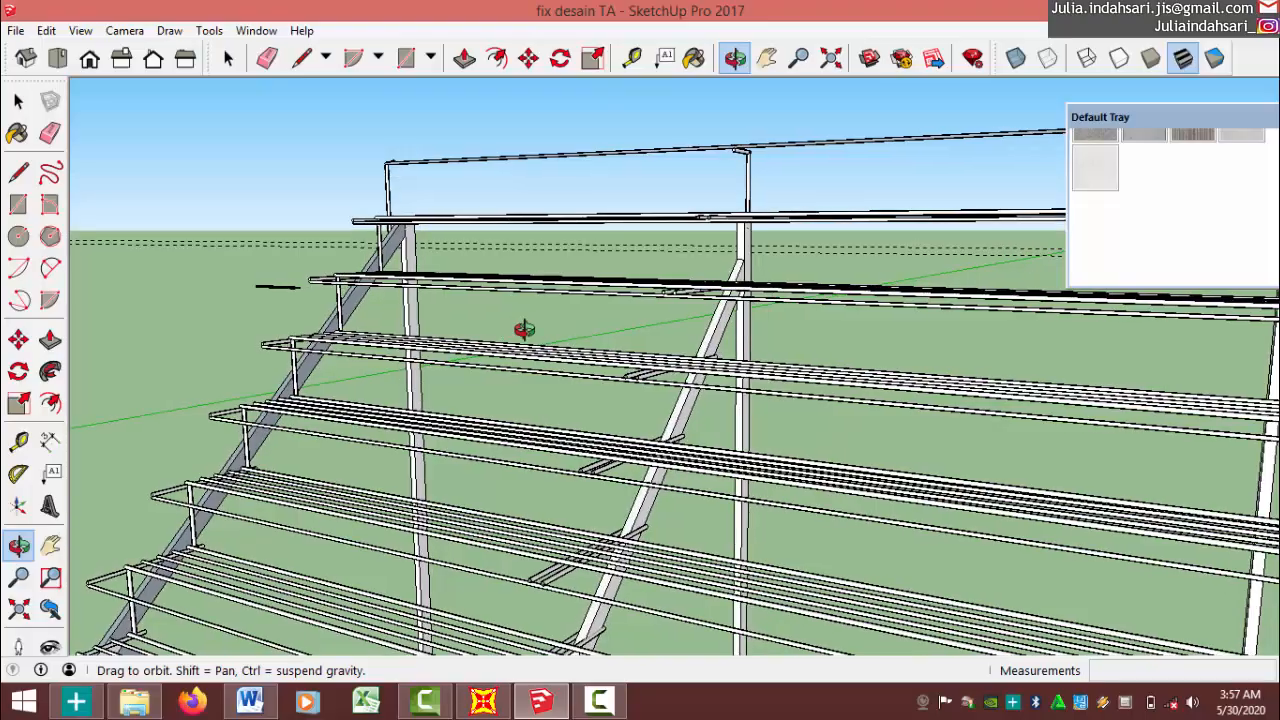
left_click_drag(523, 331, 1003, 312)
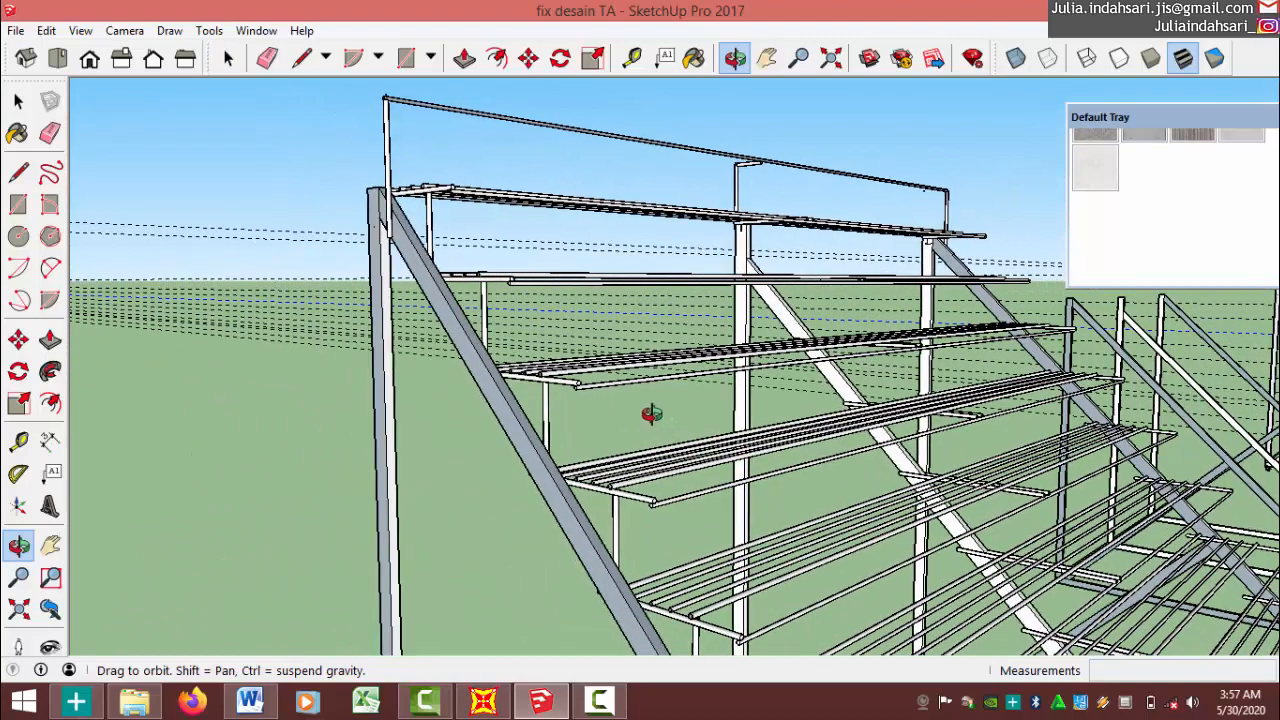
scroll(646, 417, "down", 3)
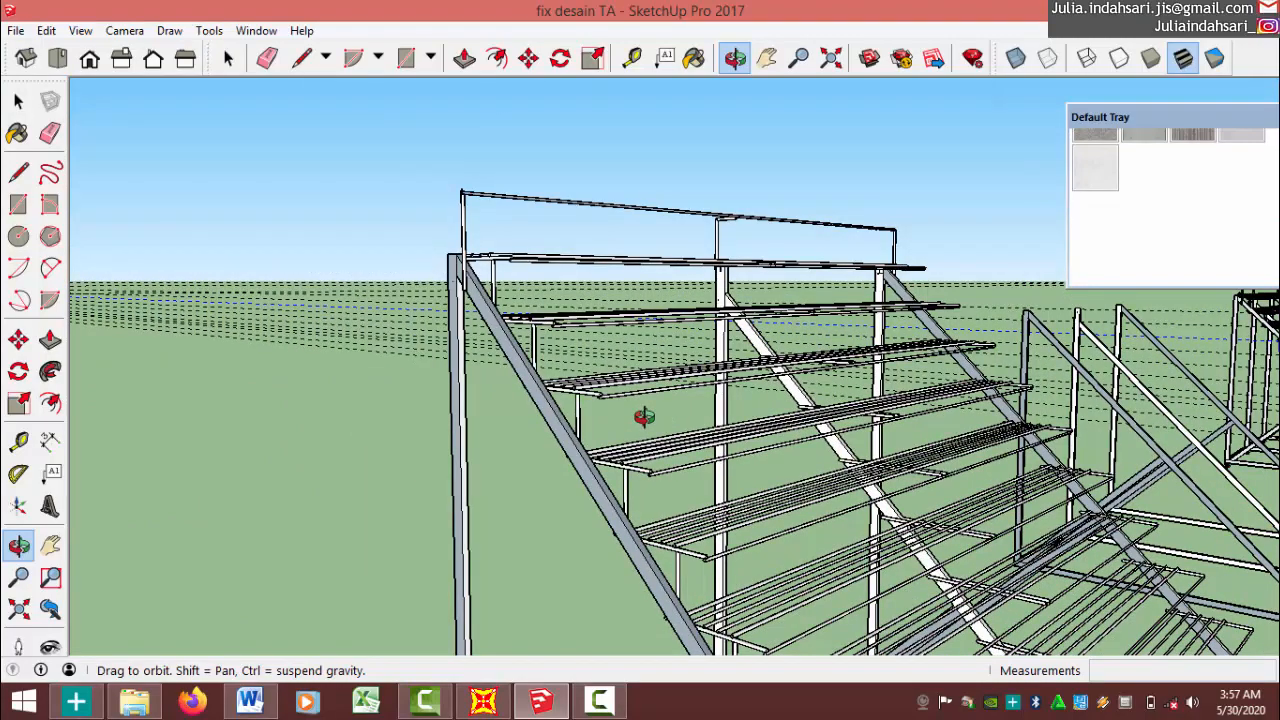
scroll(628, 417, "down", 2)
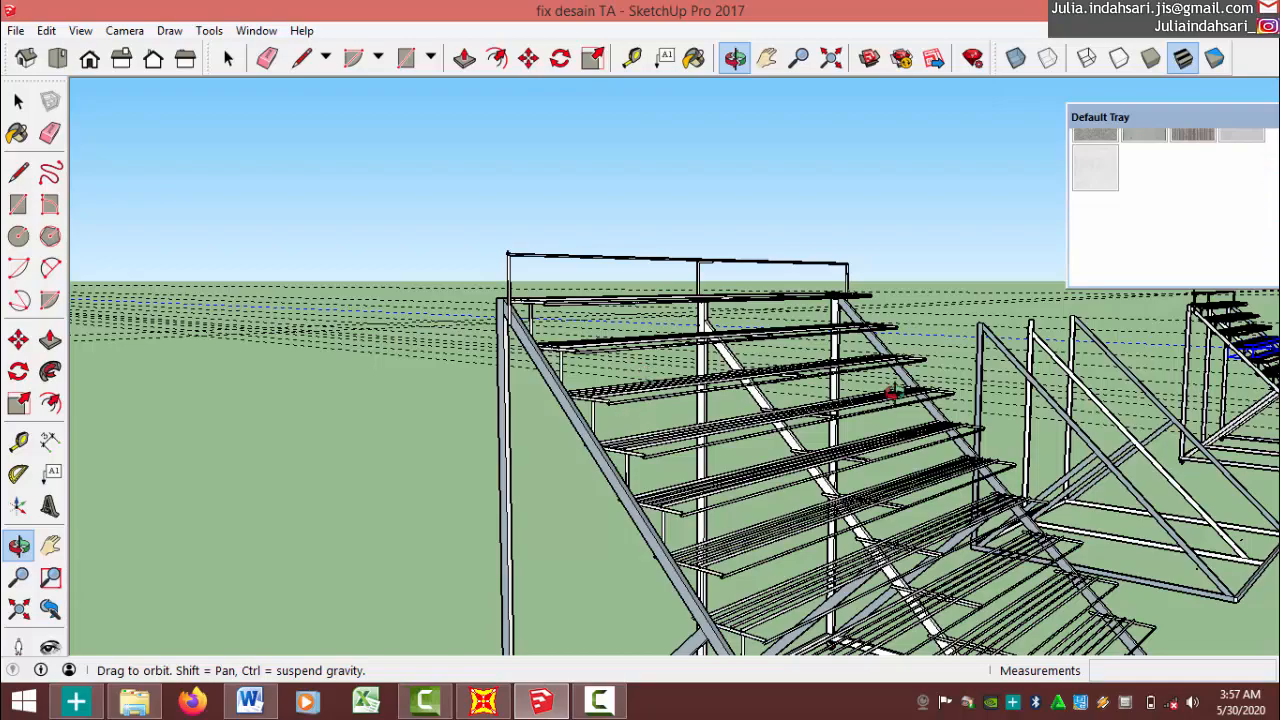
left_click_drag(920, 388, 396, 226)
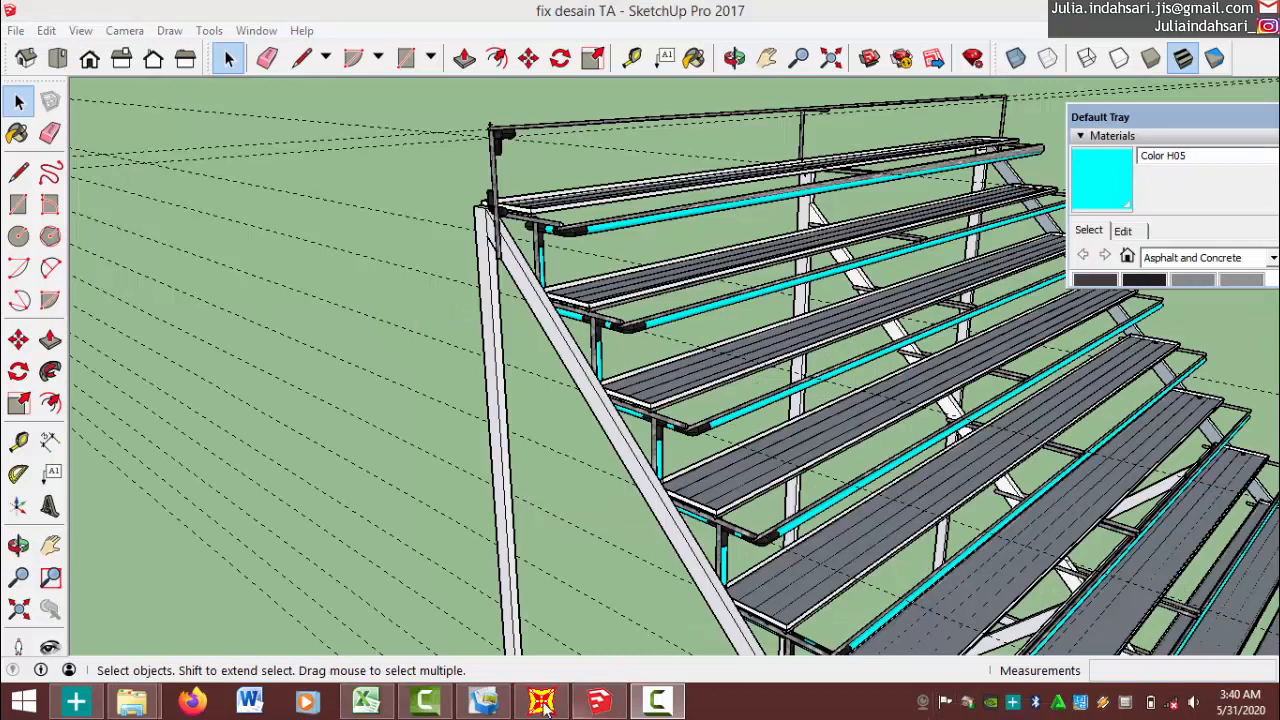
Switch to SAP2000 and restore the 3-D View window of the rack's structural model for a closer look.
left_click(548, 704)
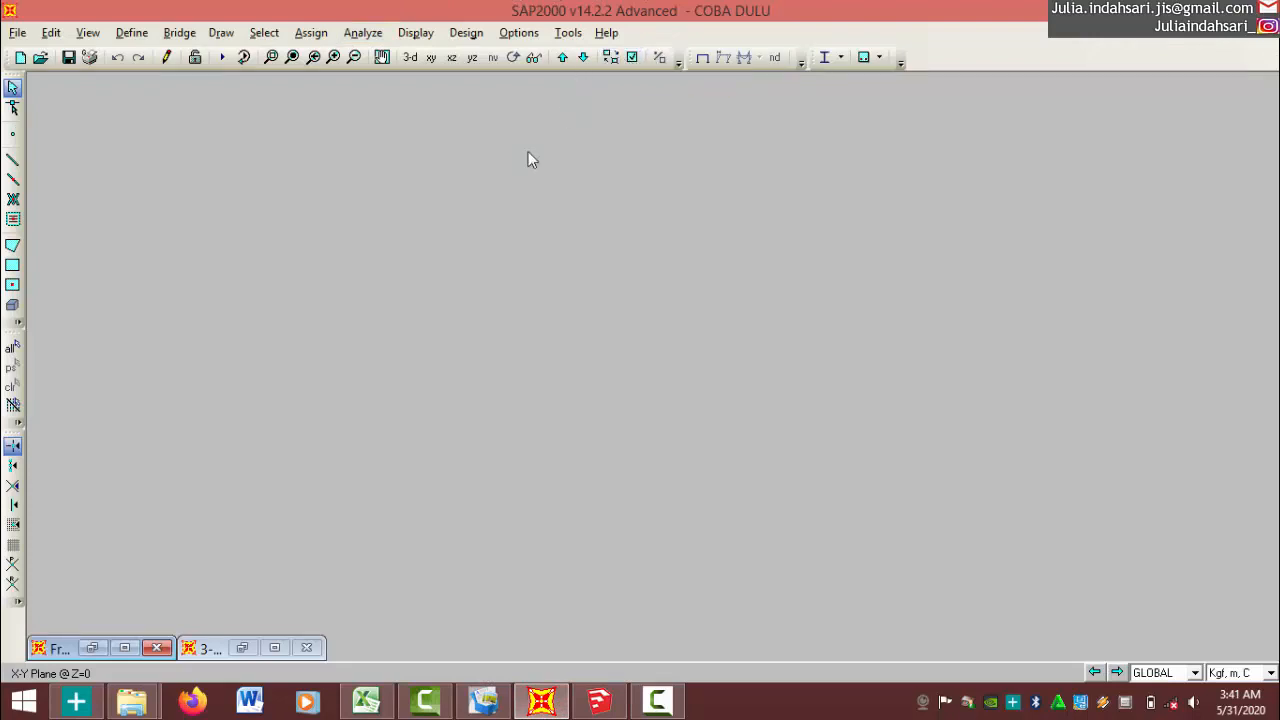
left_click(245, 648)
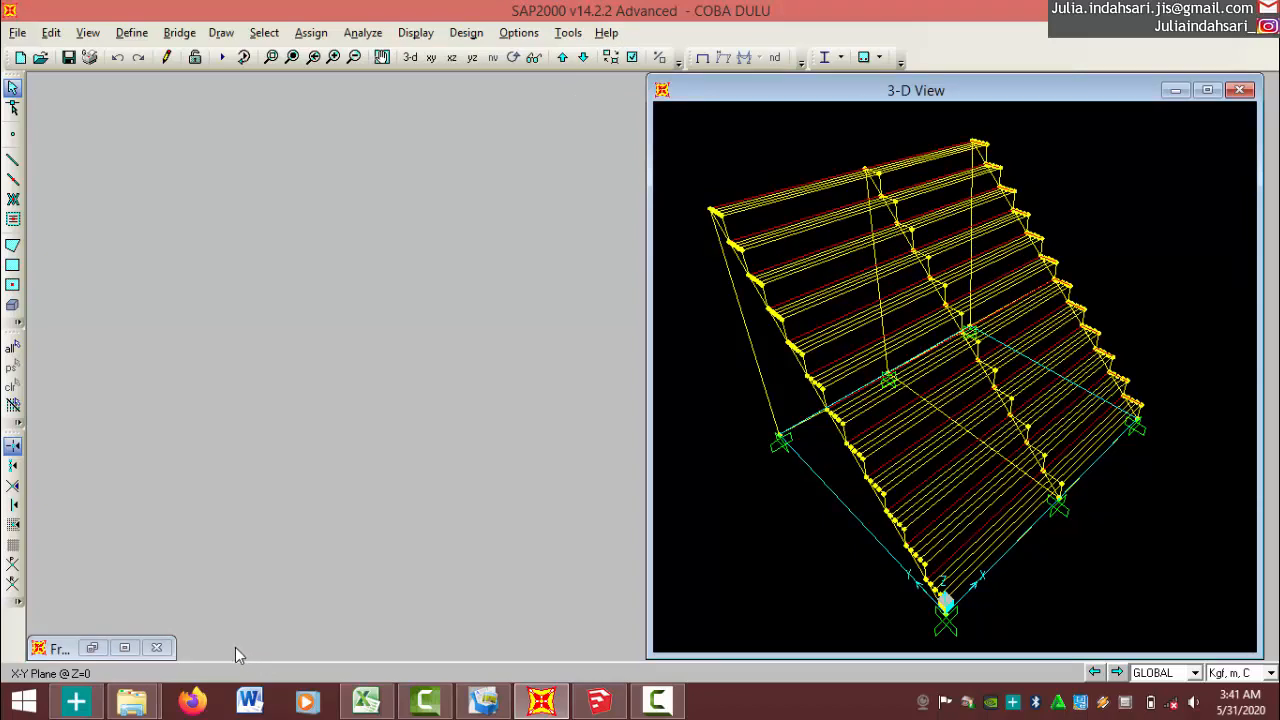
scroll(1079, 323, "up", 3)
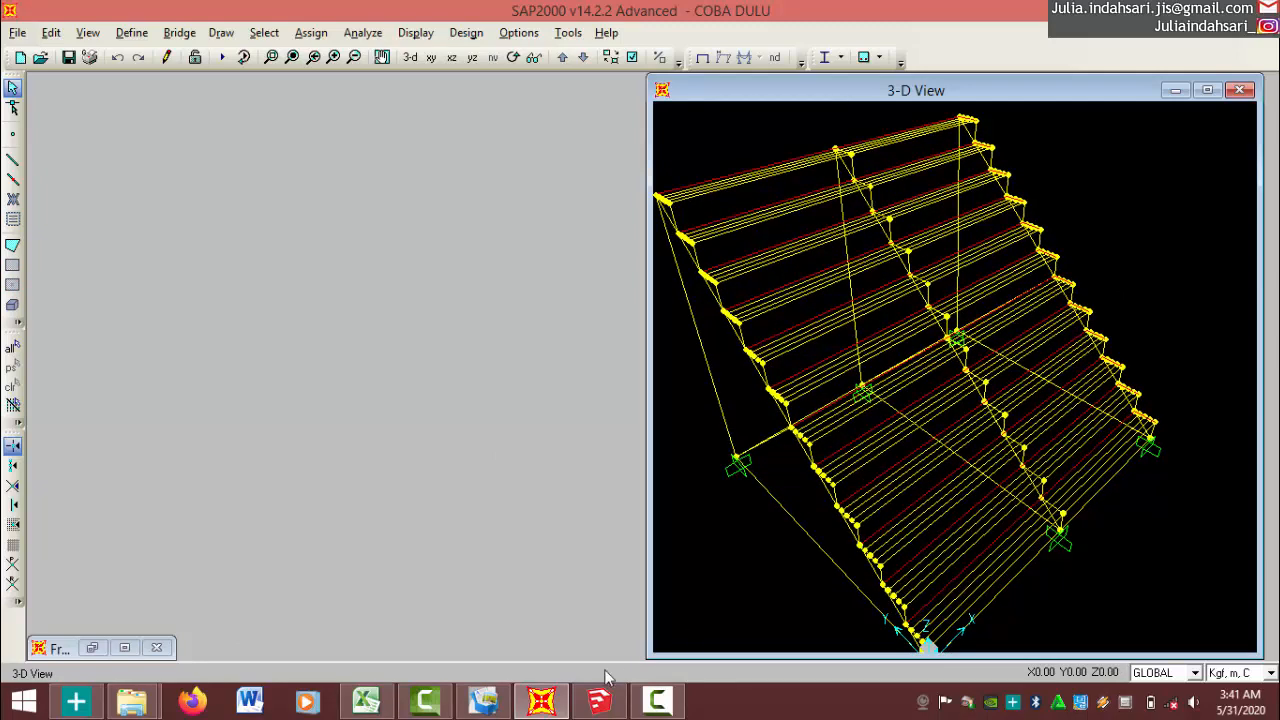
Switch to SketchUp and examine the empty rack from its upper tiers down to the base frame and wheels.
scroll(880, 362, "down", 1)
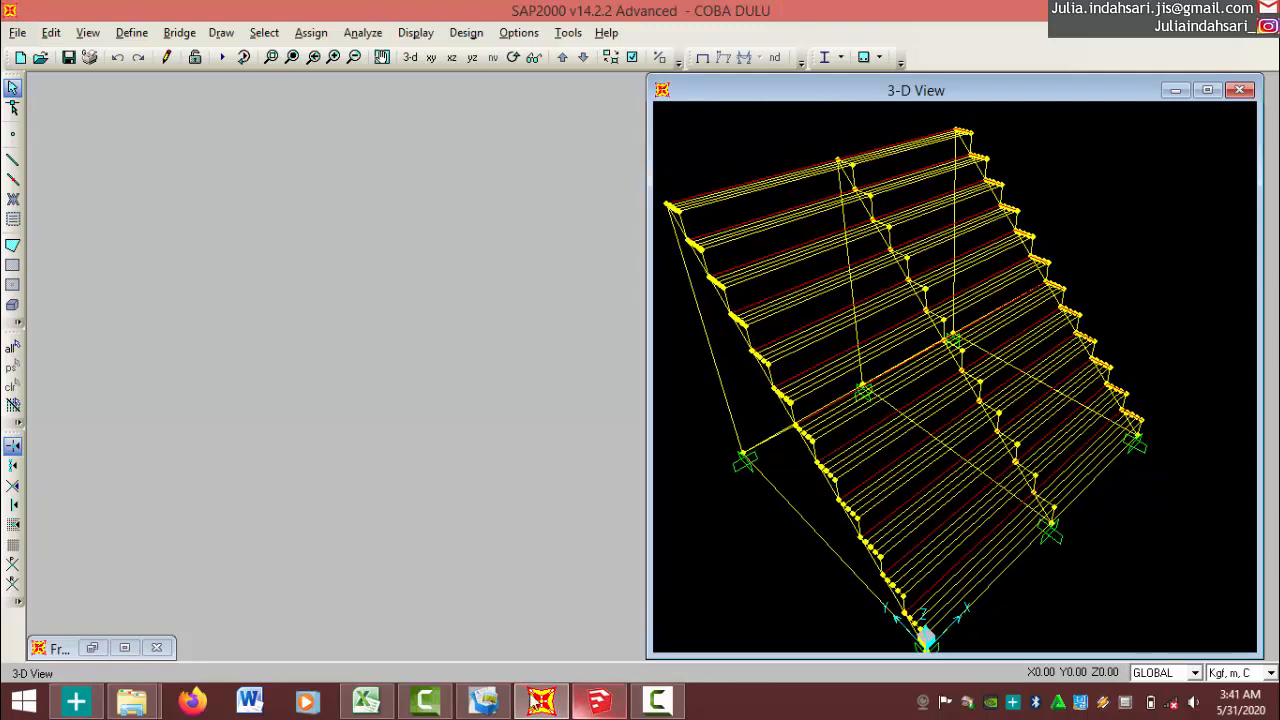
left_click(599, 700)
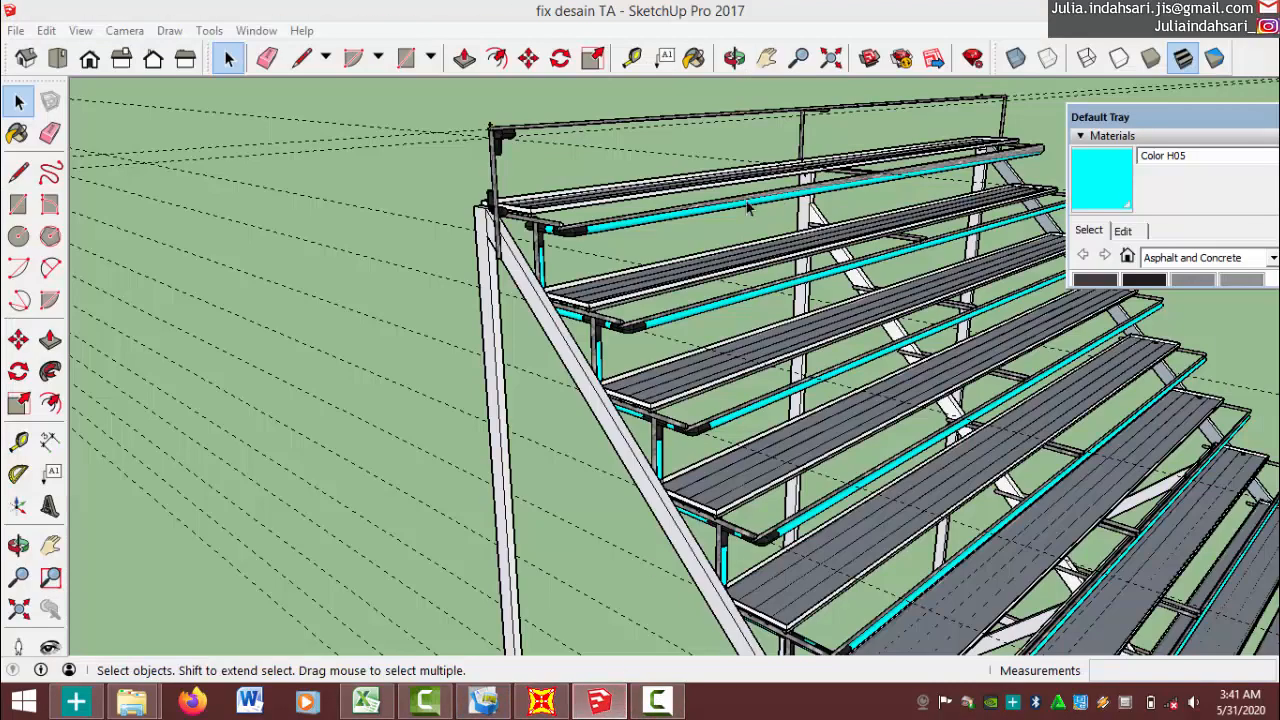
scroll(434, 275, "down", 5)
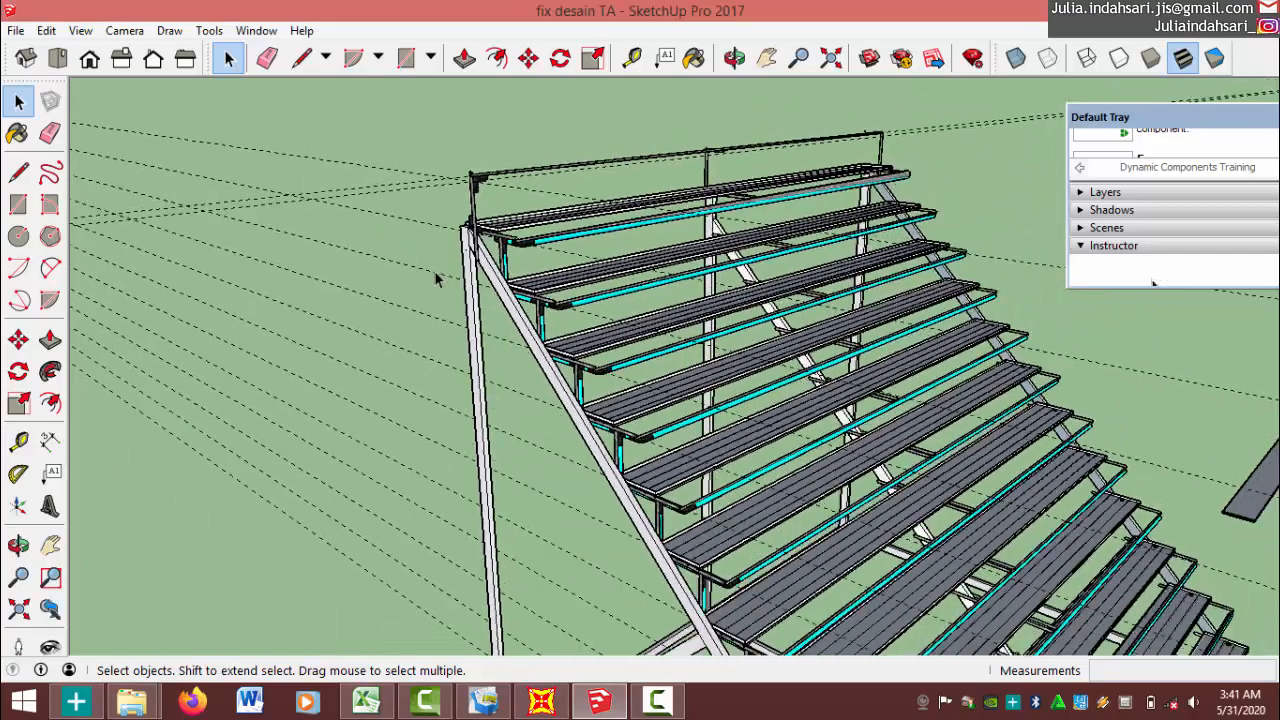
scroll(918, 636, "up", 2)
scroll(442, 289, "down", 3)
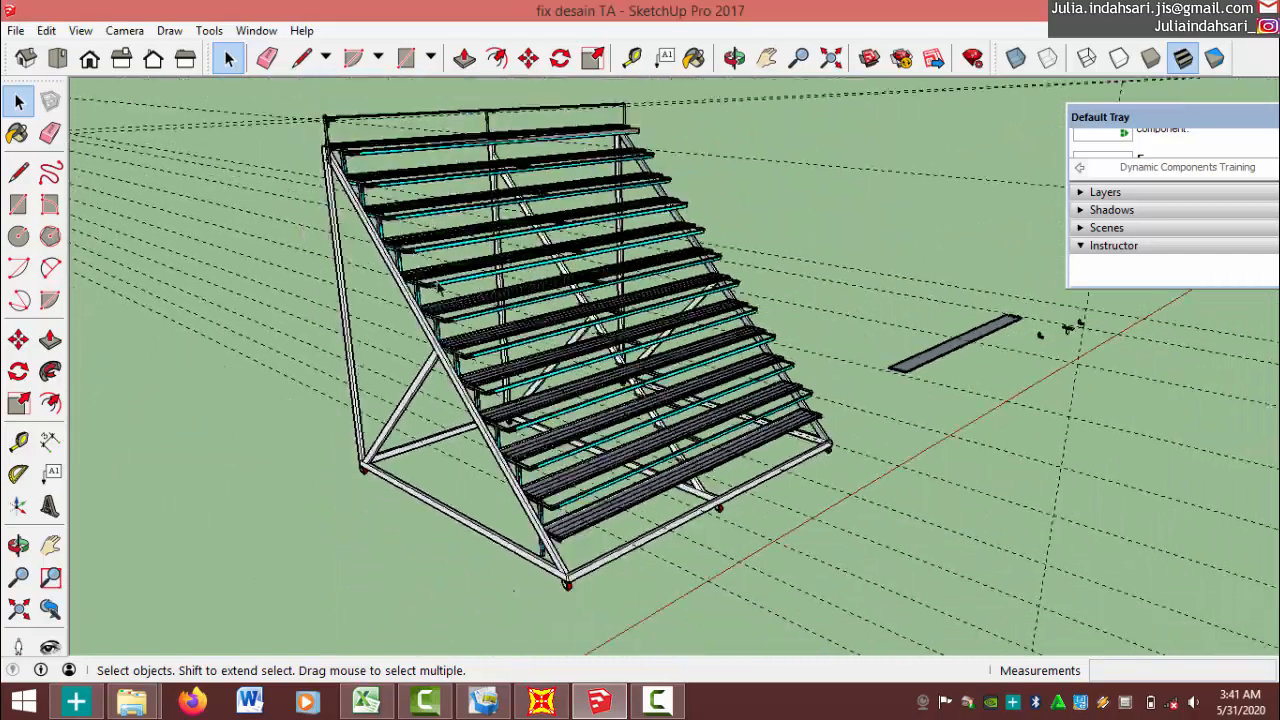
scroll(590, 560, "up", 4)
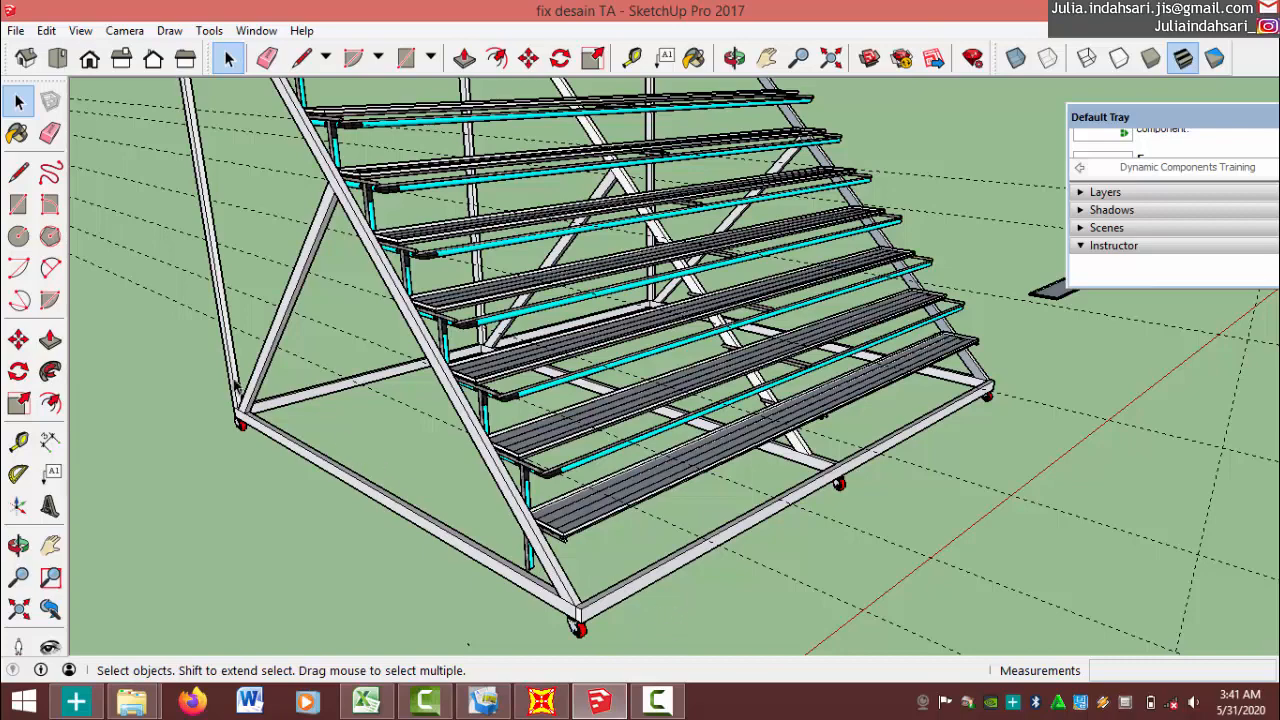
scroll(410, 518, "down", 3)
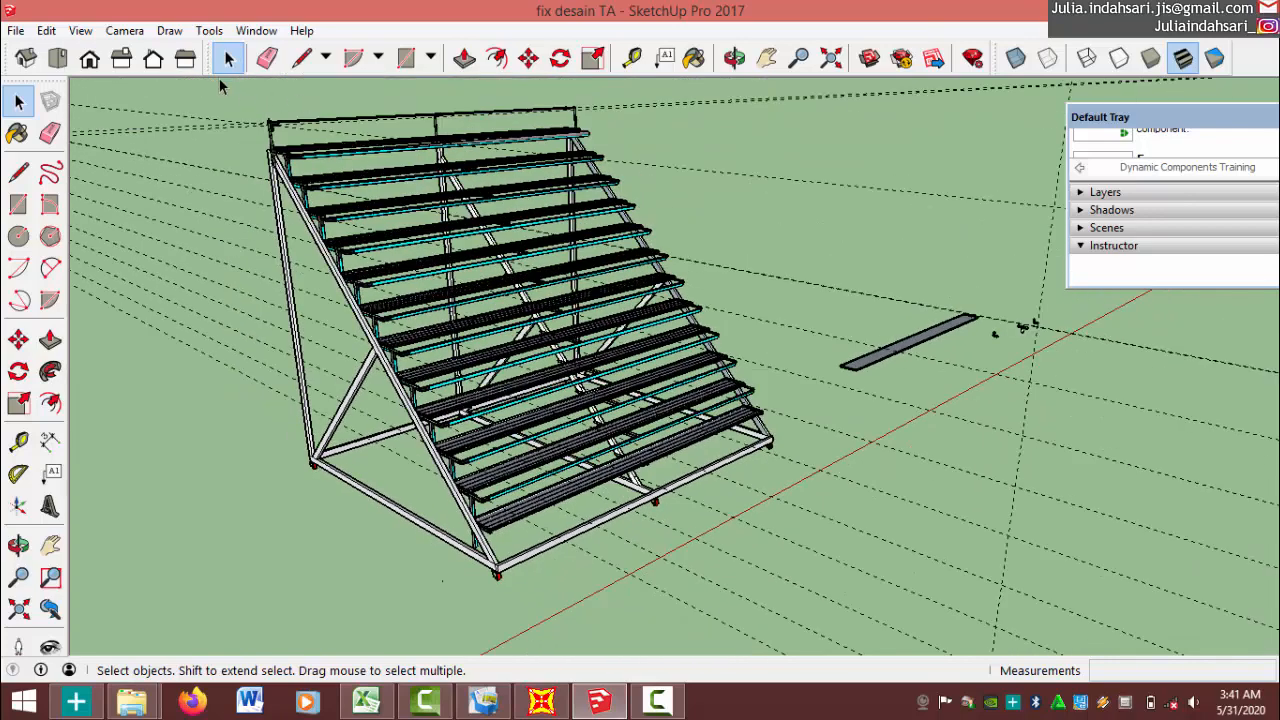
key("Up")
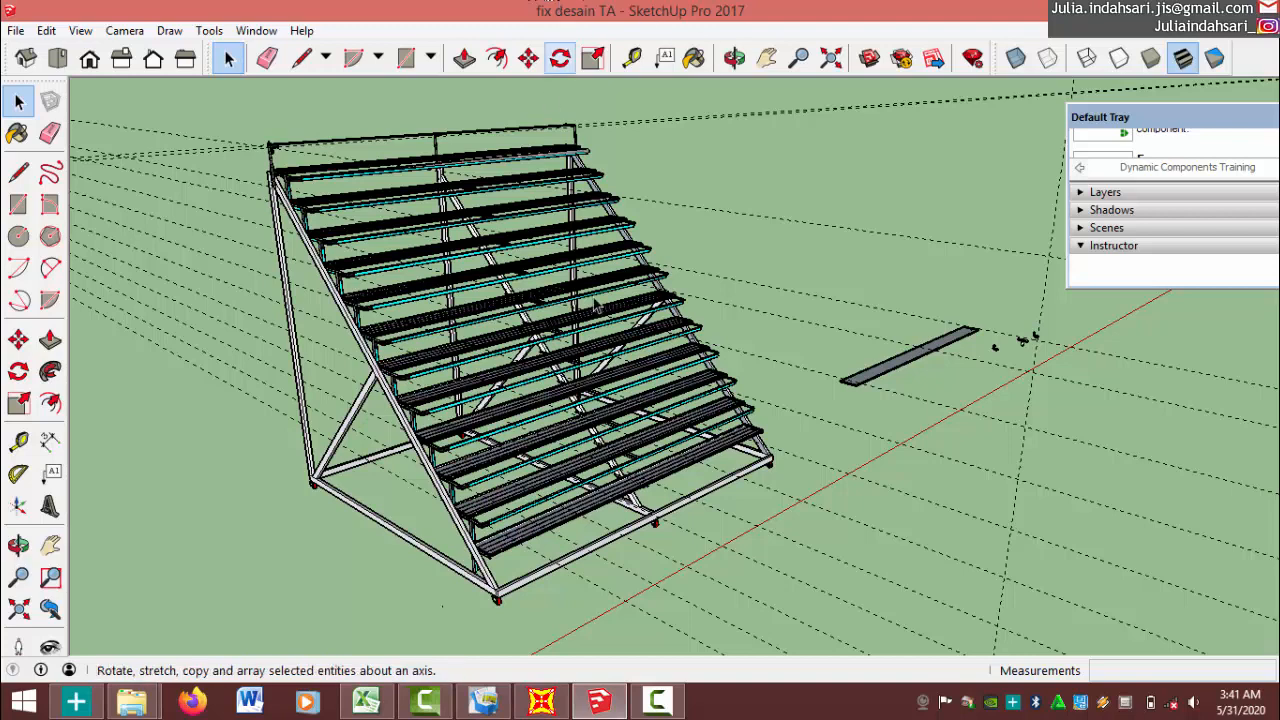
Switch to SAP2000, rotate the 3-D view to show the stepped frame more from the side, and window the whole model.
left_click(541, 701)
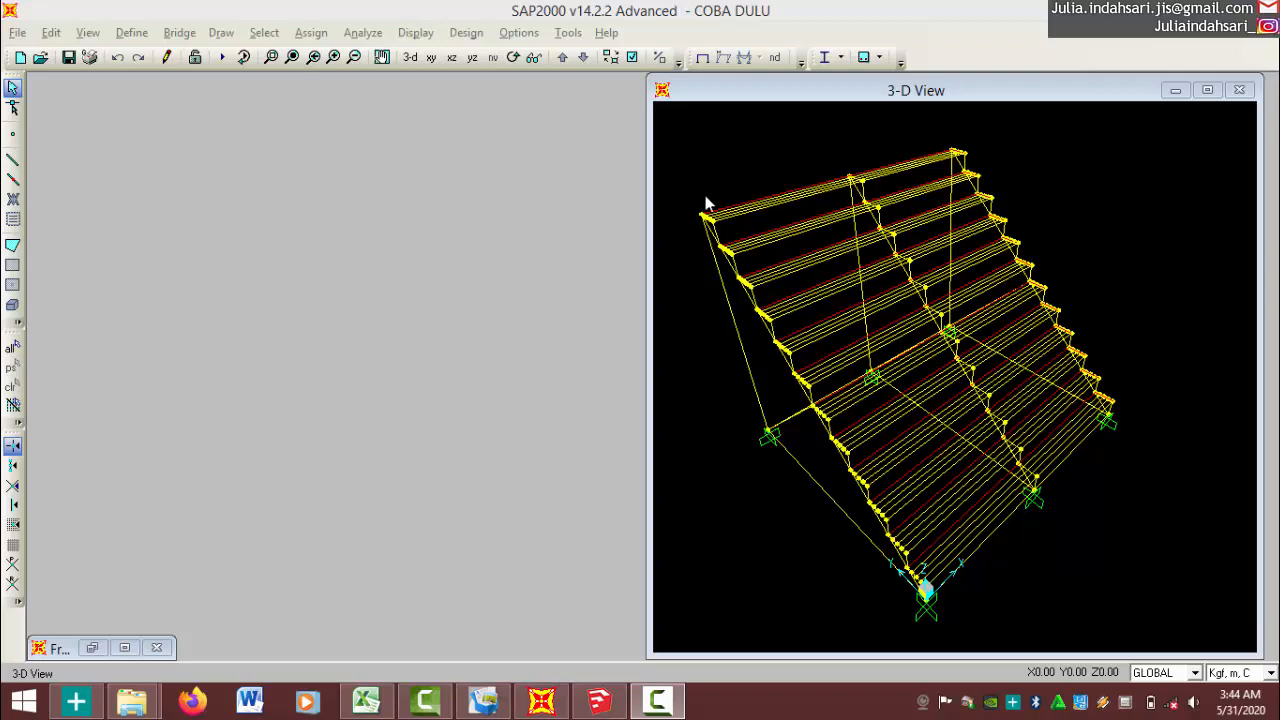
left_click(514, 58)
left_click_drag(858, 392, 945, 351)
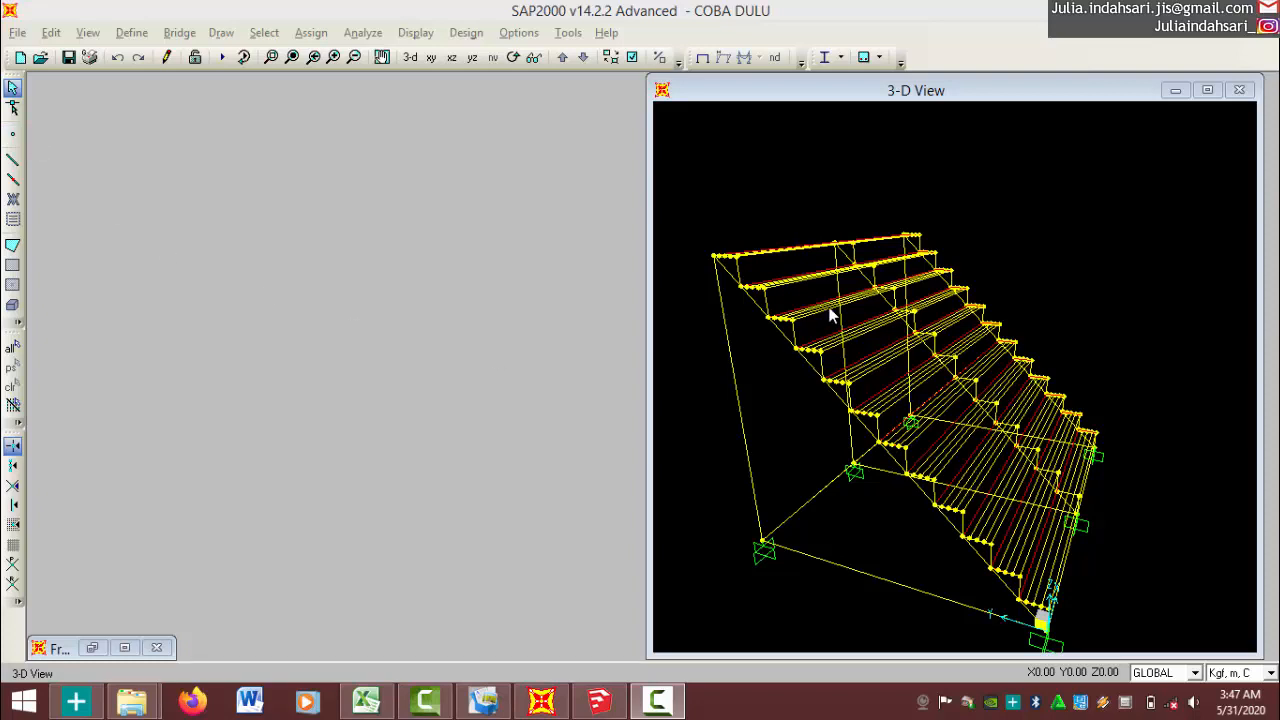
left_click_drag(686, 210, 1156, 657)
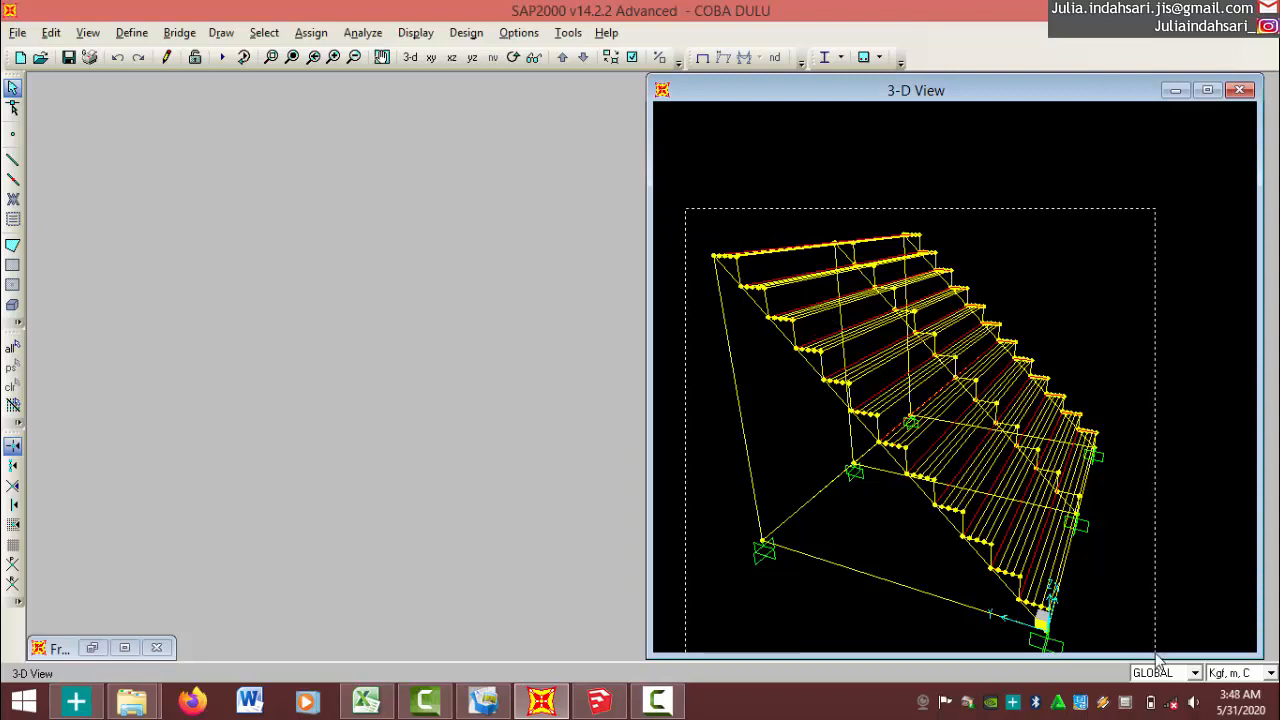
left_click_drag(1157, 658, 1157, 659)
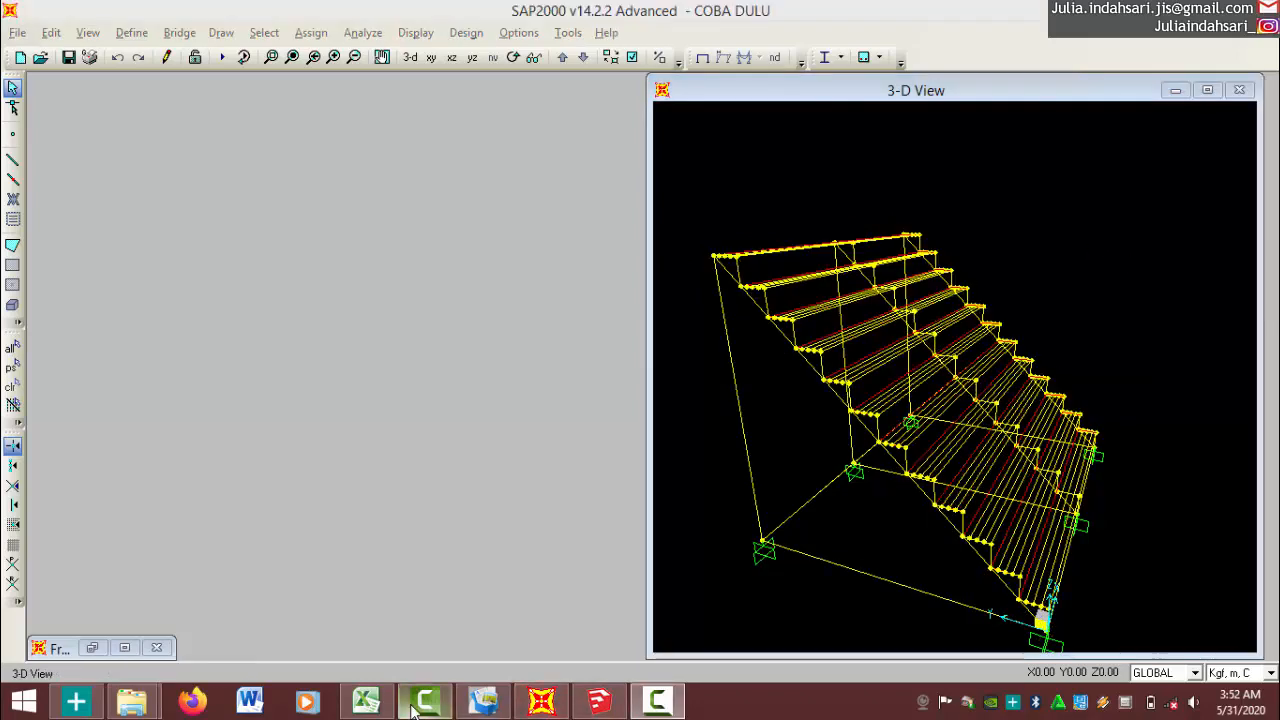
Switch to Excel and review the vertical garden sheet's material, section and load data, starting with the MATERIAL heading.
mouse_move(370, 705)
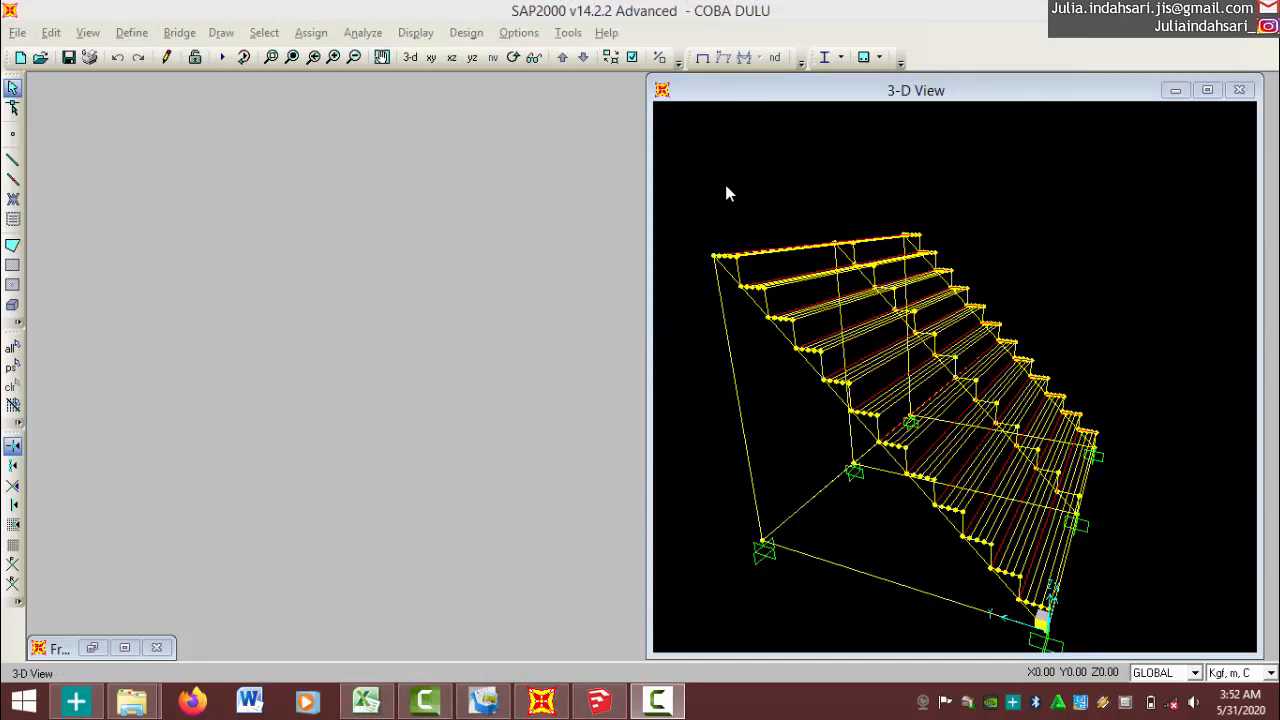
left_click(366, 702)
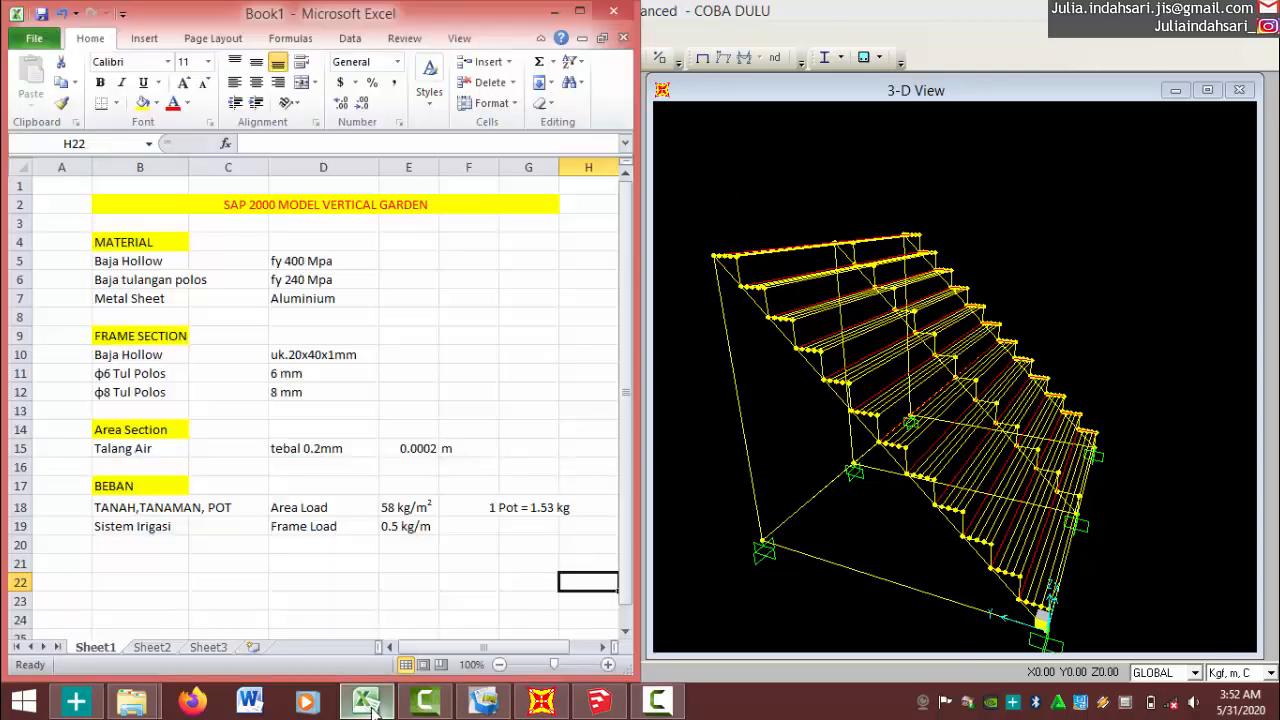
left_click_drag(75, 185, 494, 600)
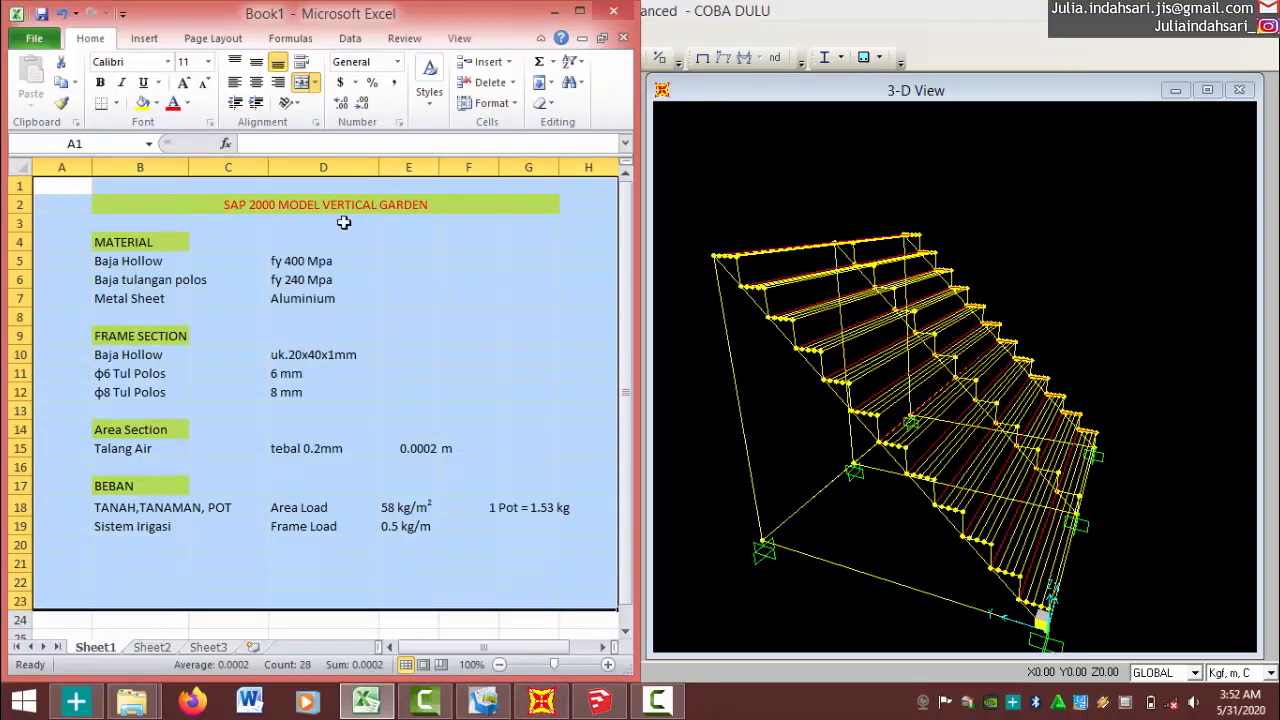
left_click(113, 242)
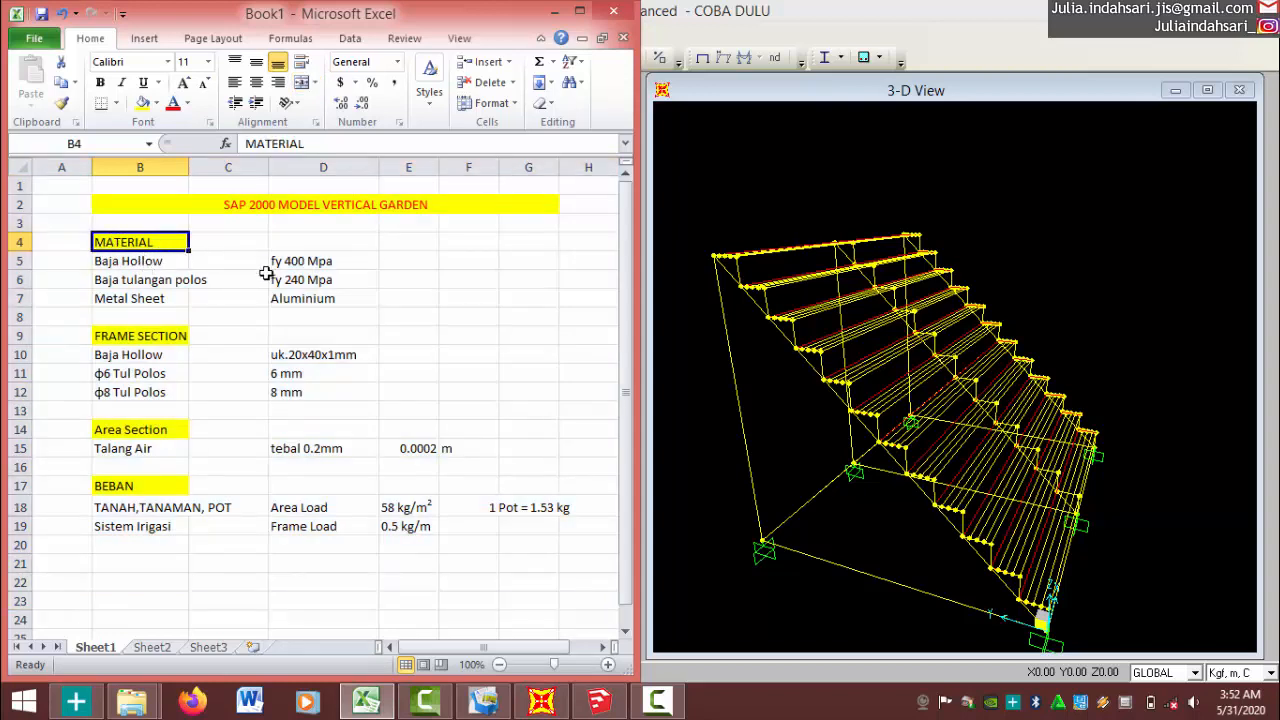
Switch to SketchUp, place its window beside the Excel sheet, and examine the rack's sloping supports and back posts.
left_click(599, 701)
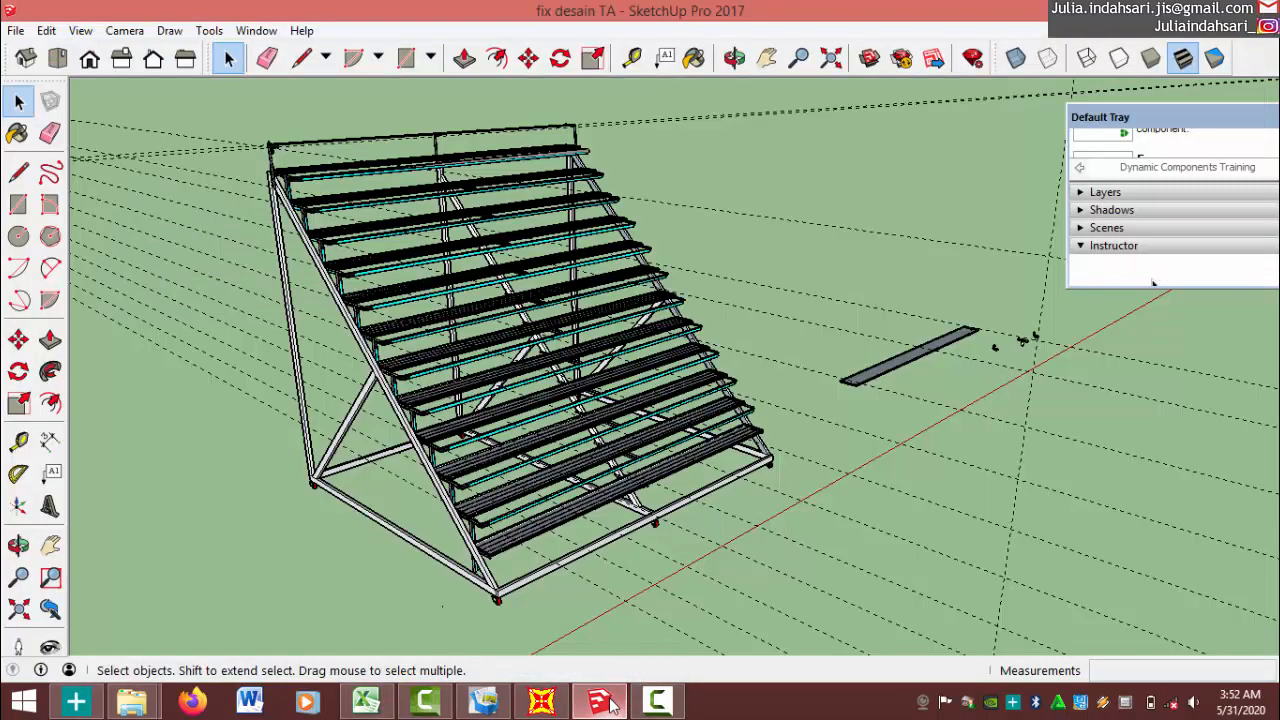
key("super+Right")
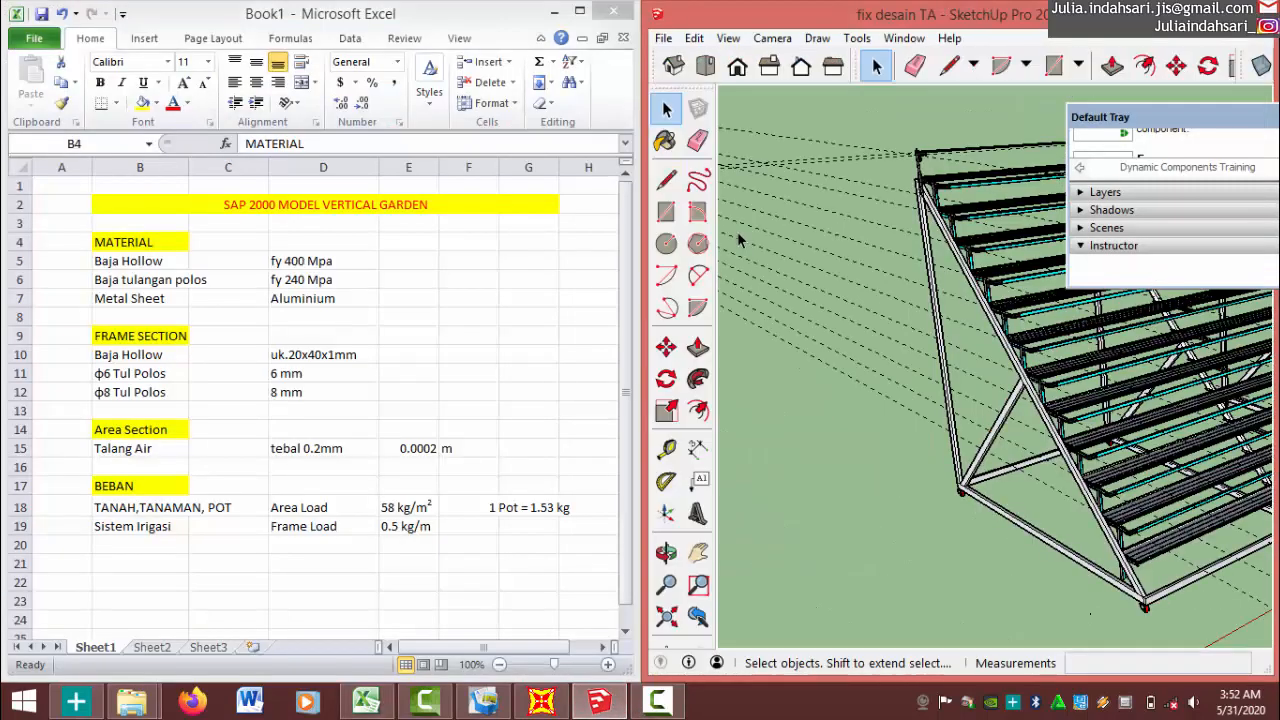
scroll(965, 288, "down", 4)
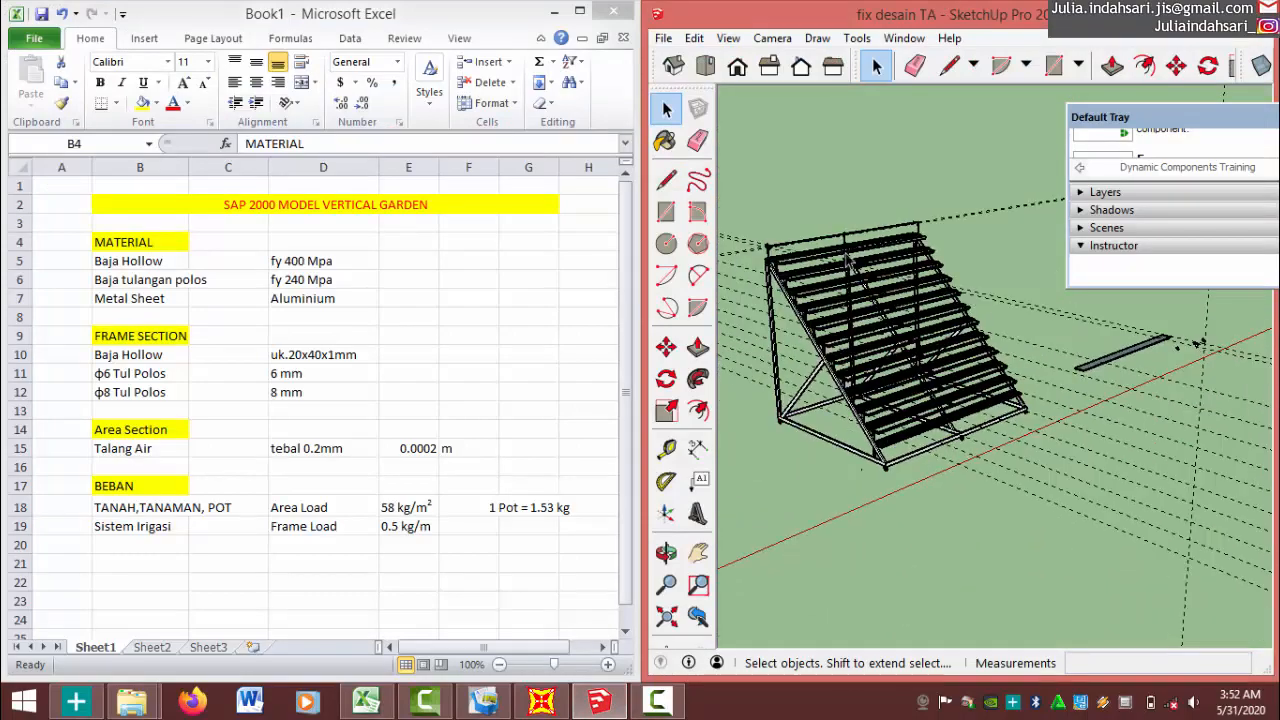
scroll(952, 366, "up", 2)
scroll(740, 370, "up", 3)
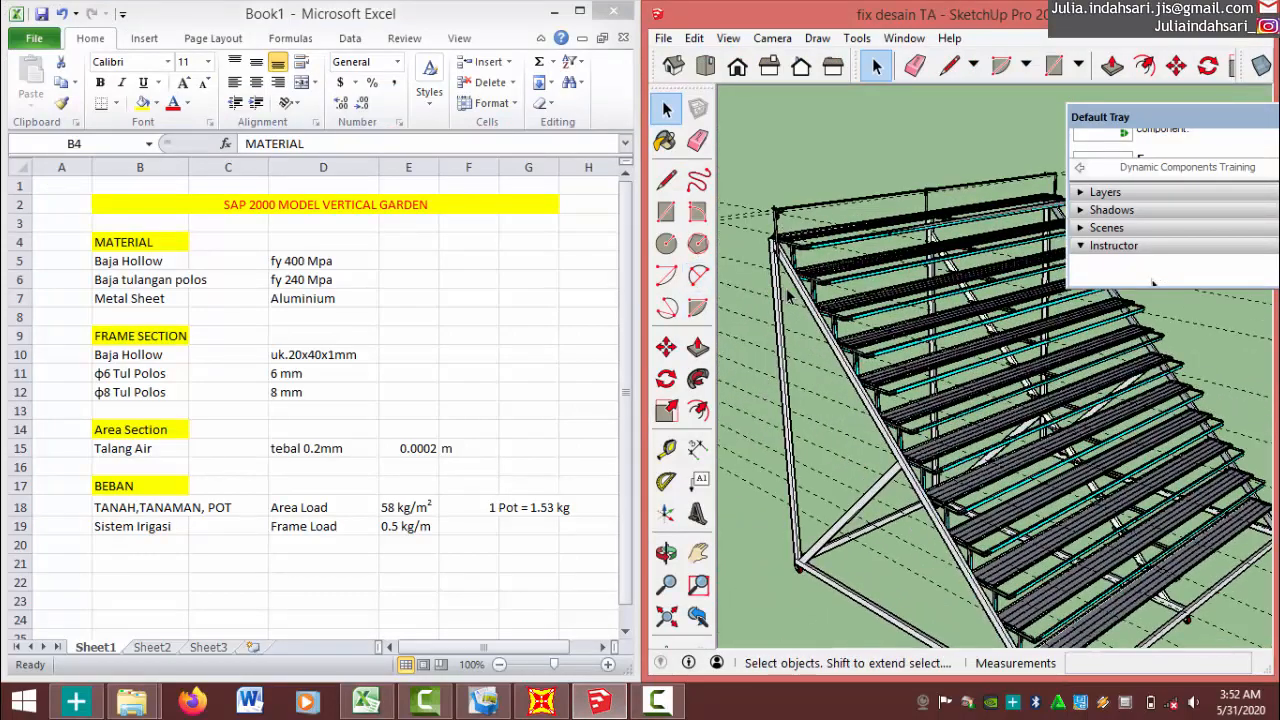
scroll(752, 360, "up", 3)
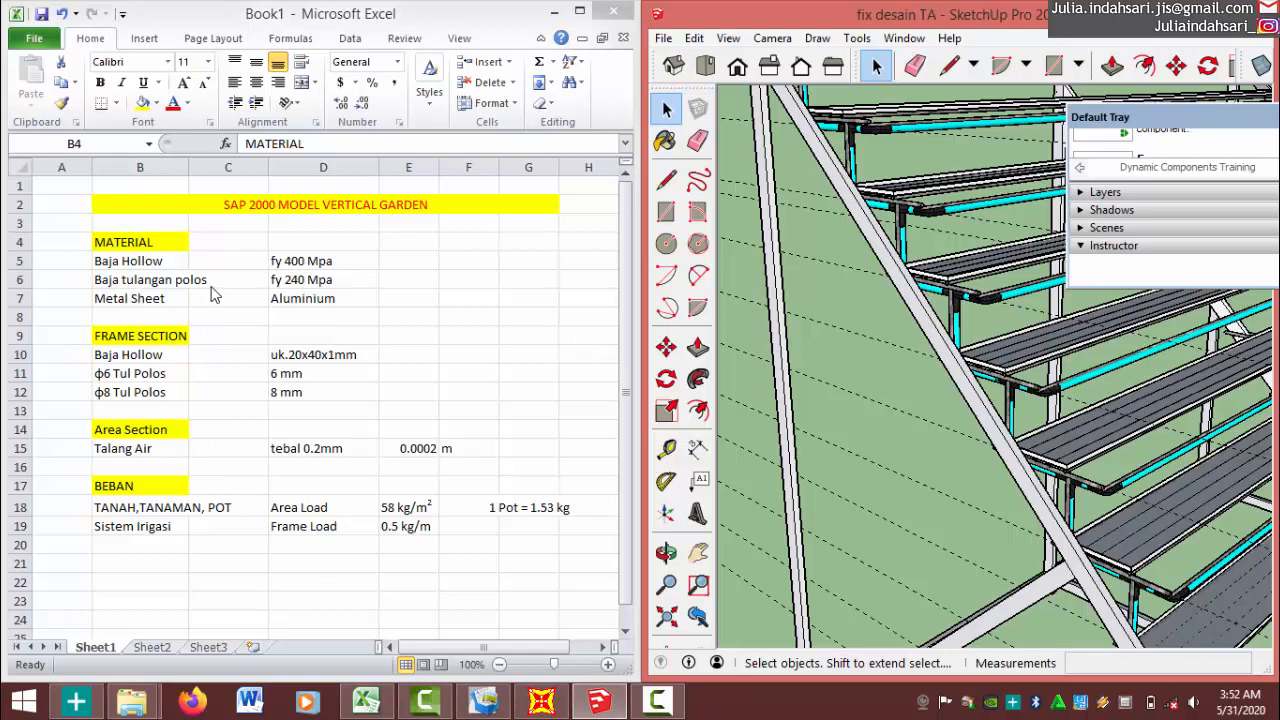
Compare the listed materials with the rack by examining its shelf surfaces, shelf edges and supporting bars up close.
scroll(214, 292, "down", 1)
scroll(214, 292, "down", 4)
scroll(780, 345, "up", 2)
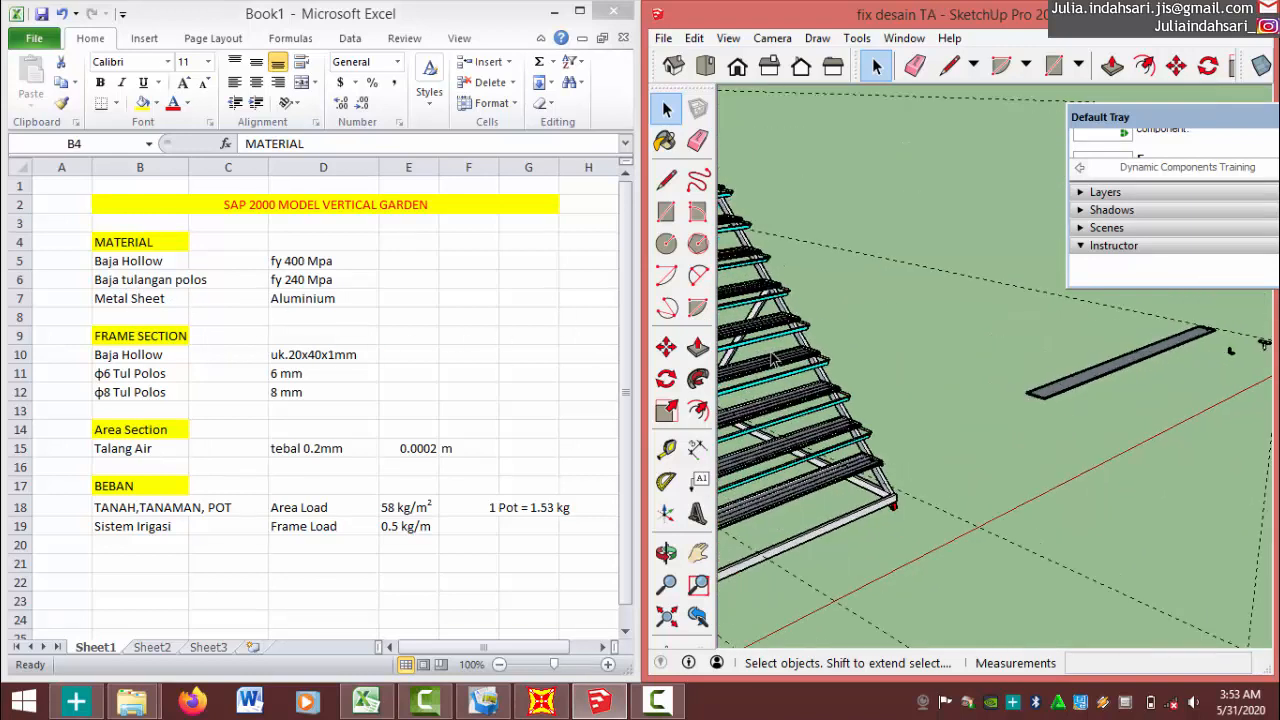
scroll(746, 391, "down", 6)
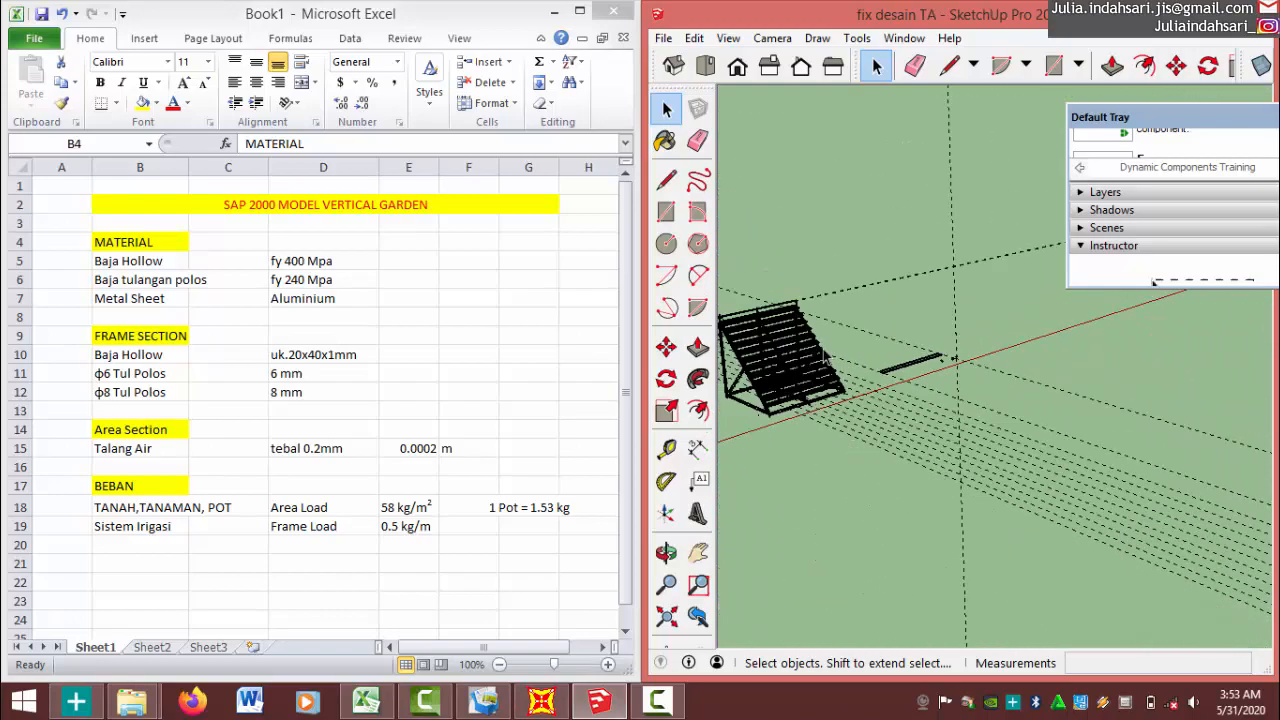
scroll(752, 338, "up", 1)
scroll(750, 335, "up", 5)
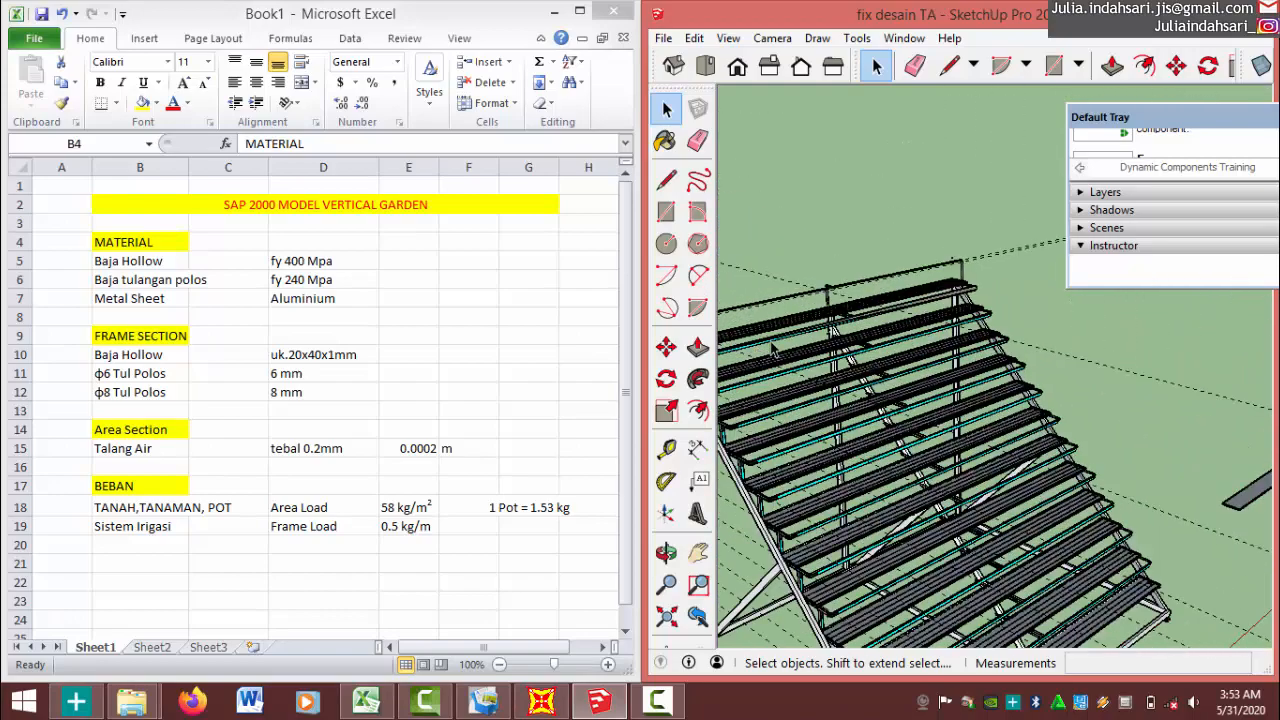
scroll(790, 315, "up", 6)
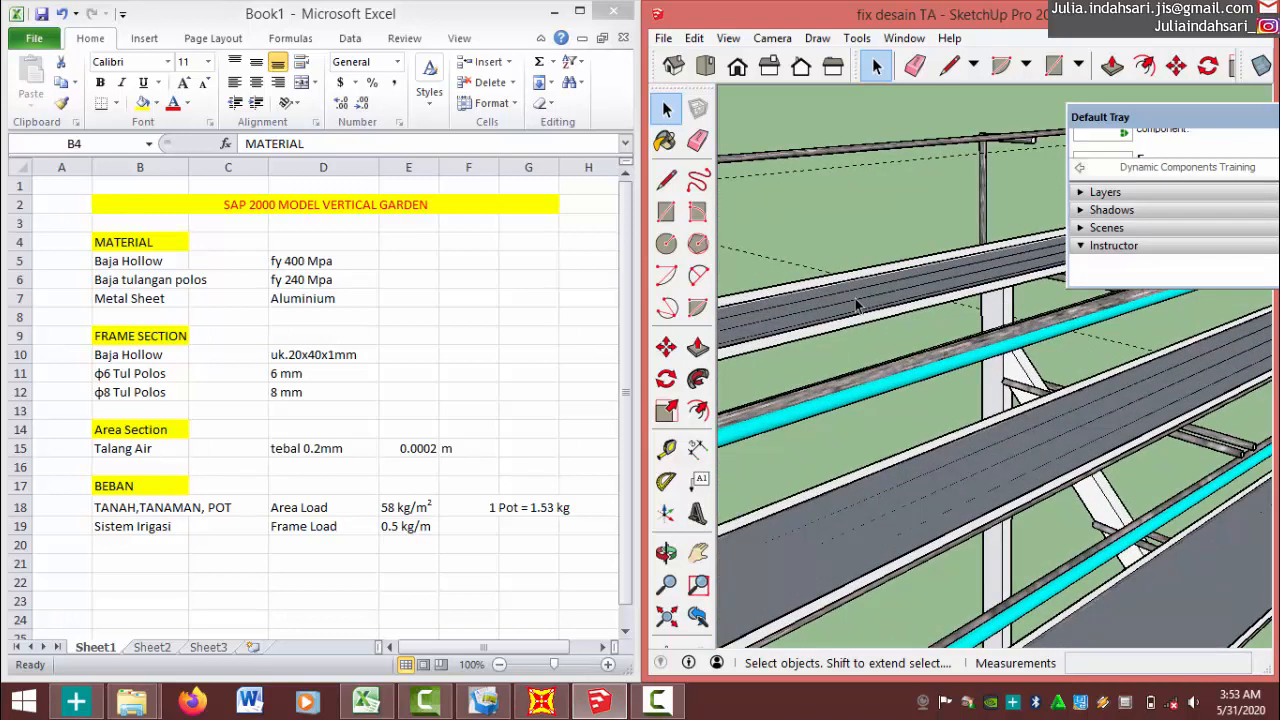
scroll(905, 316, "down", 2)
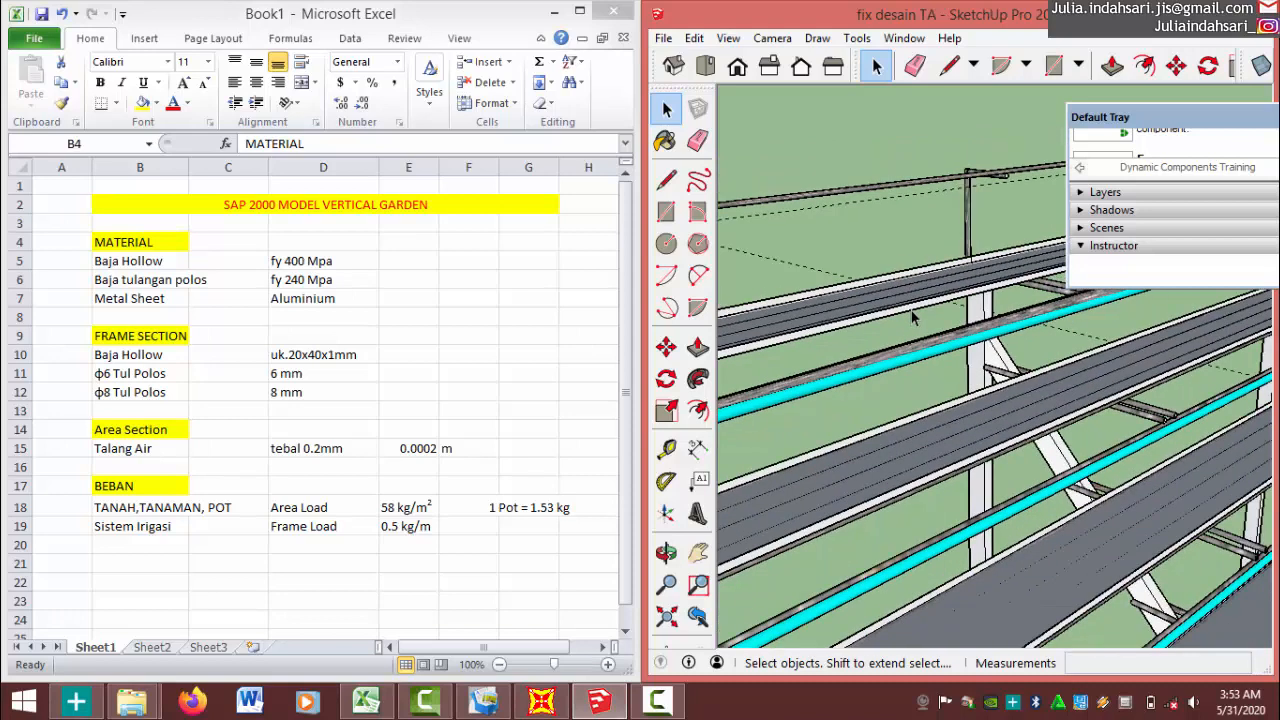
scroll(914, 316, "down", 3)
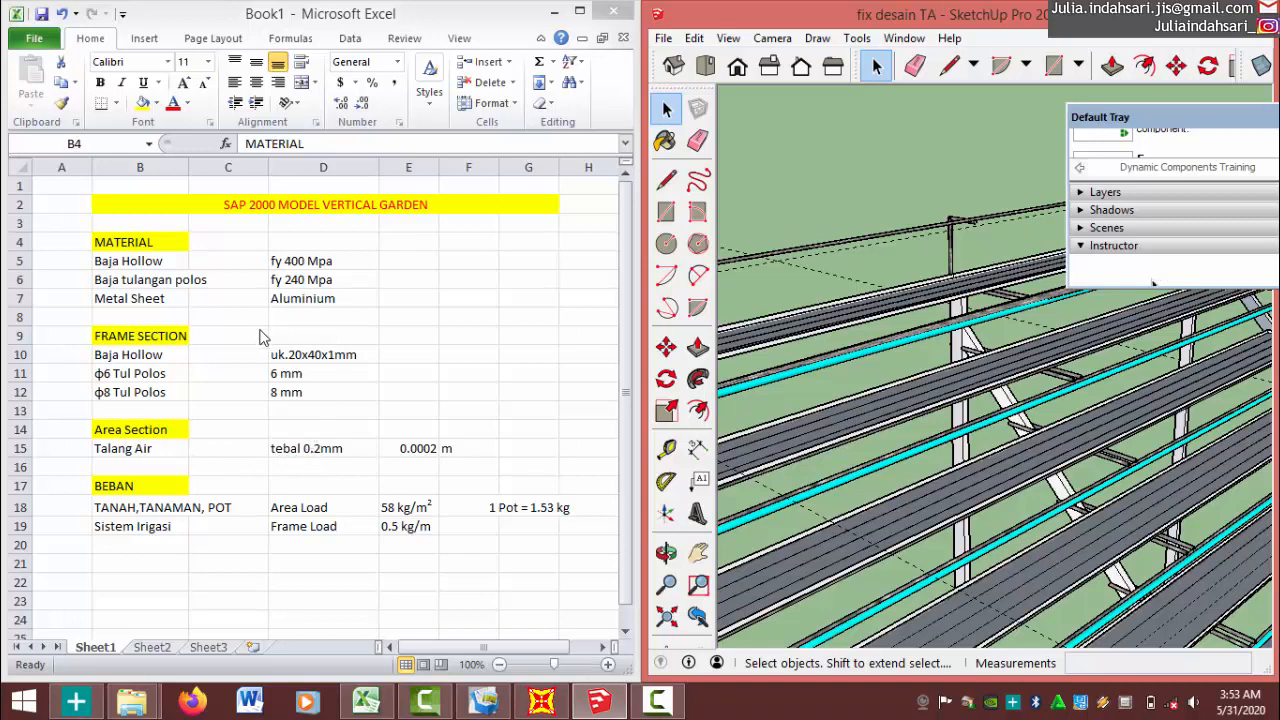
Review the Area Load entry for soil, plants and pots in Excel and examine the rack shelves in SketchUp.
left_click(77, 468)
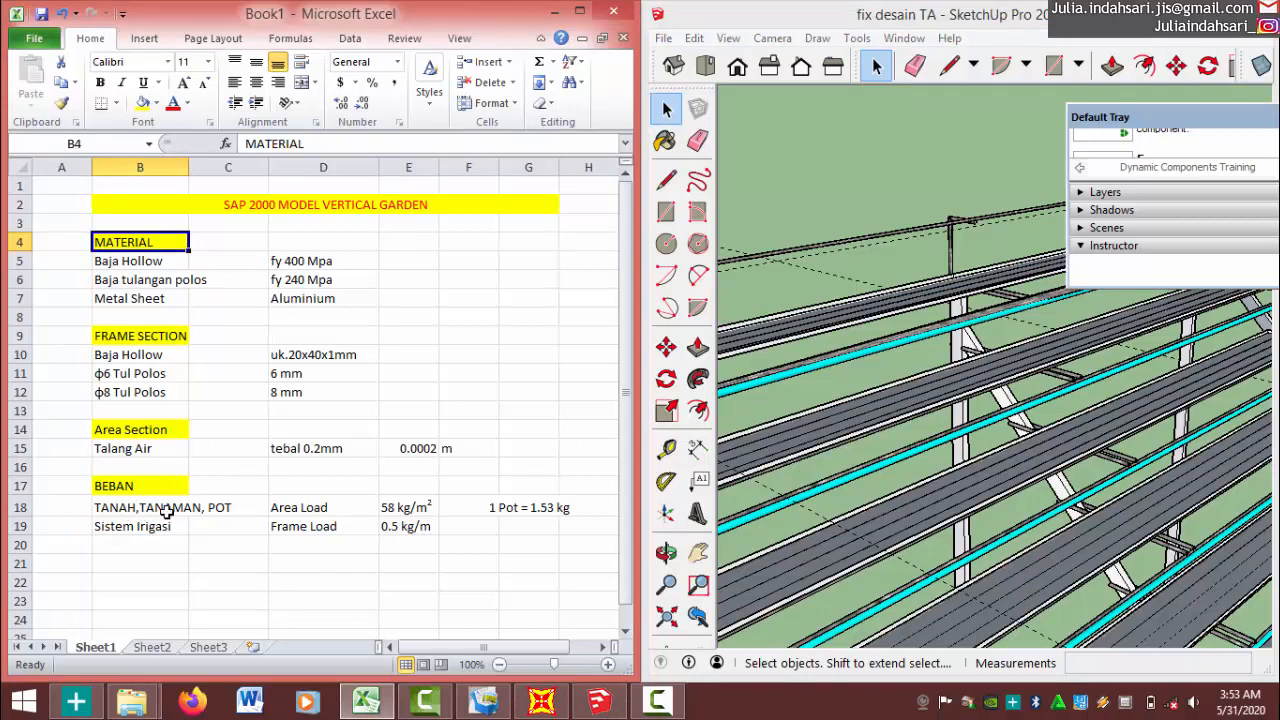
left_click(288, 503)
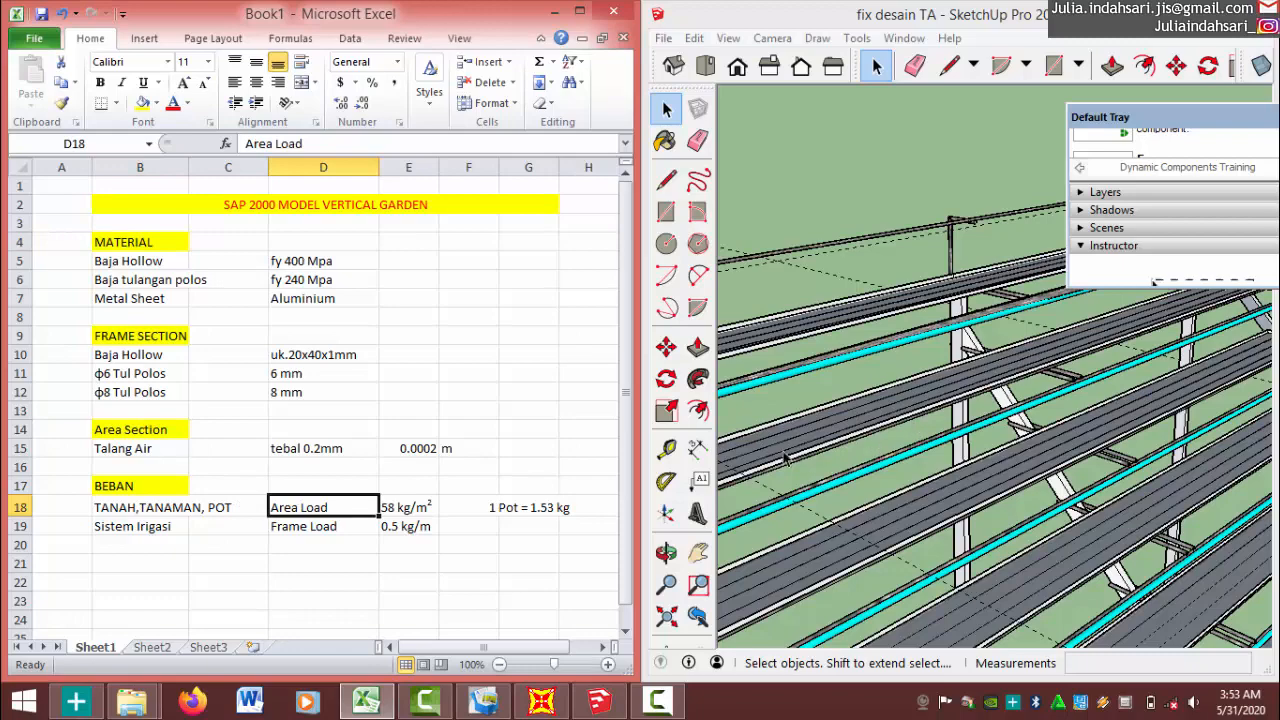
scroll(974, 392, "down", 7)
scroll(972, 392, "up", 7)
left_click(911, 325)
scroll(911, 325, "down", 4)
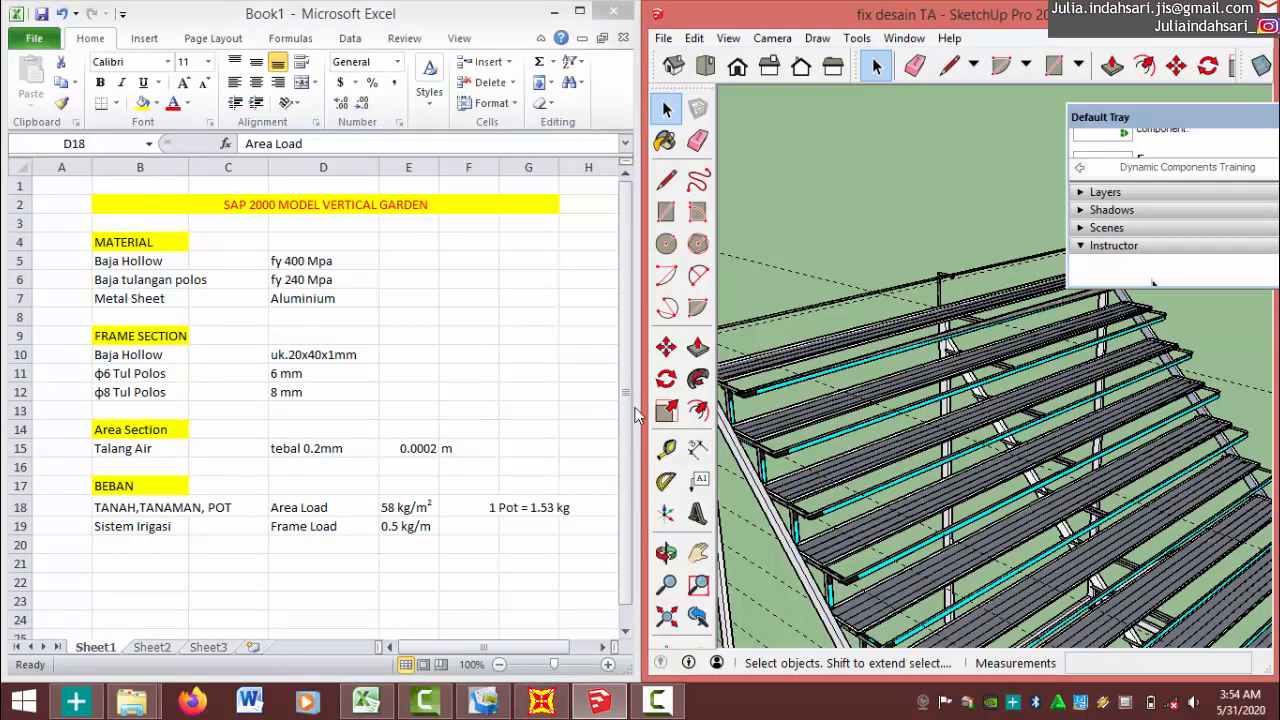
Examine the cyan pipe running below the rack's top shelf up close.
scroll(772, 376, "up", 6)
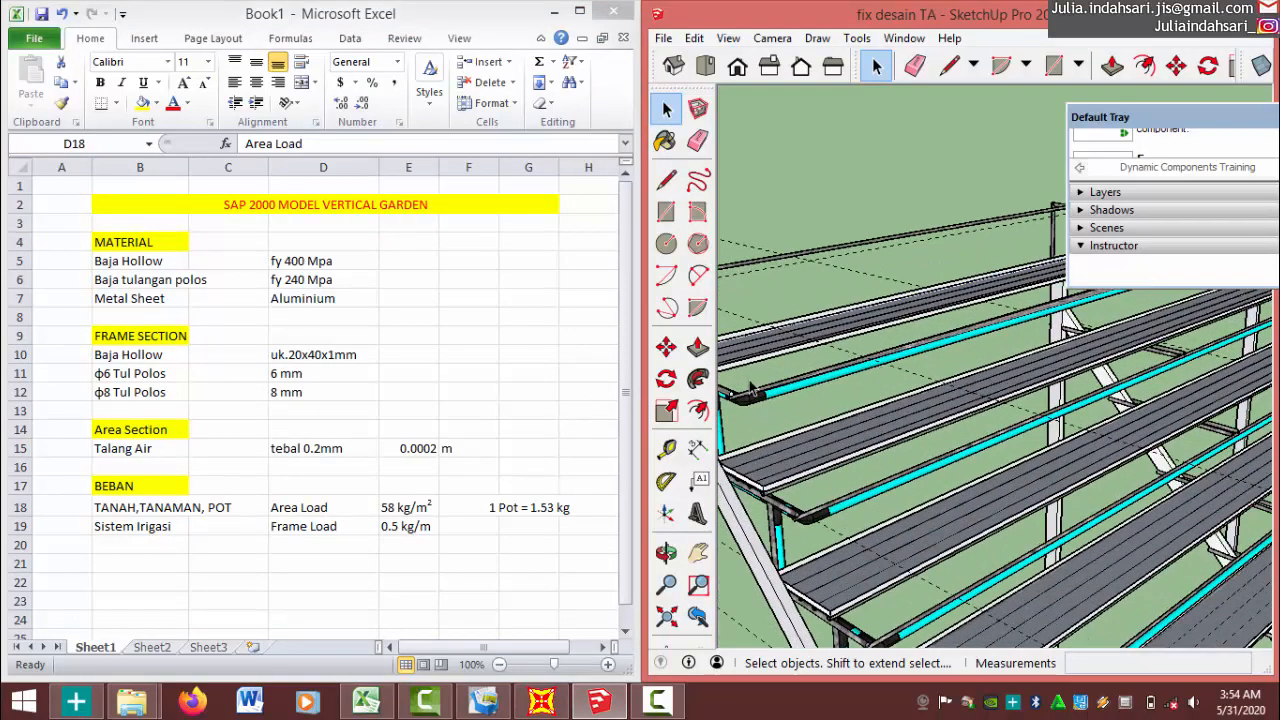
scroll(770, 395, "up", 2)
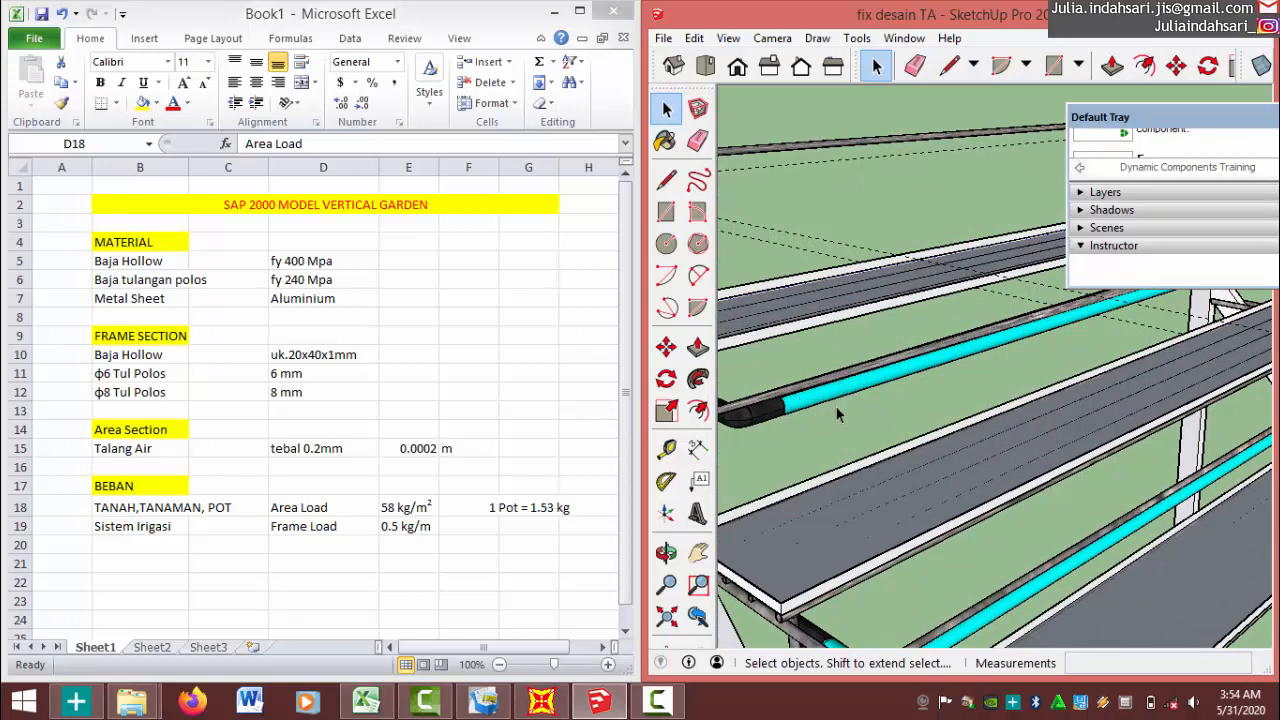
scroll(871, 411, "down", 1)
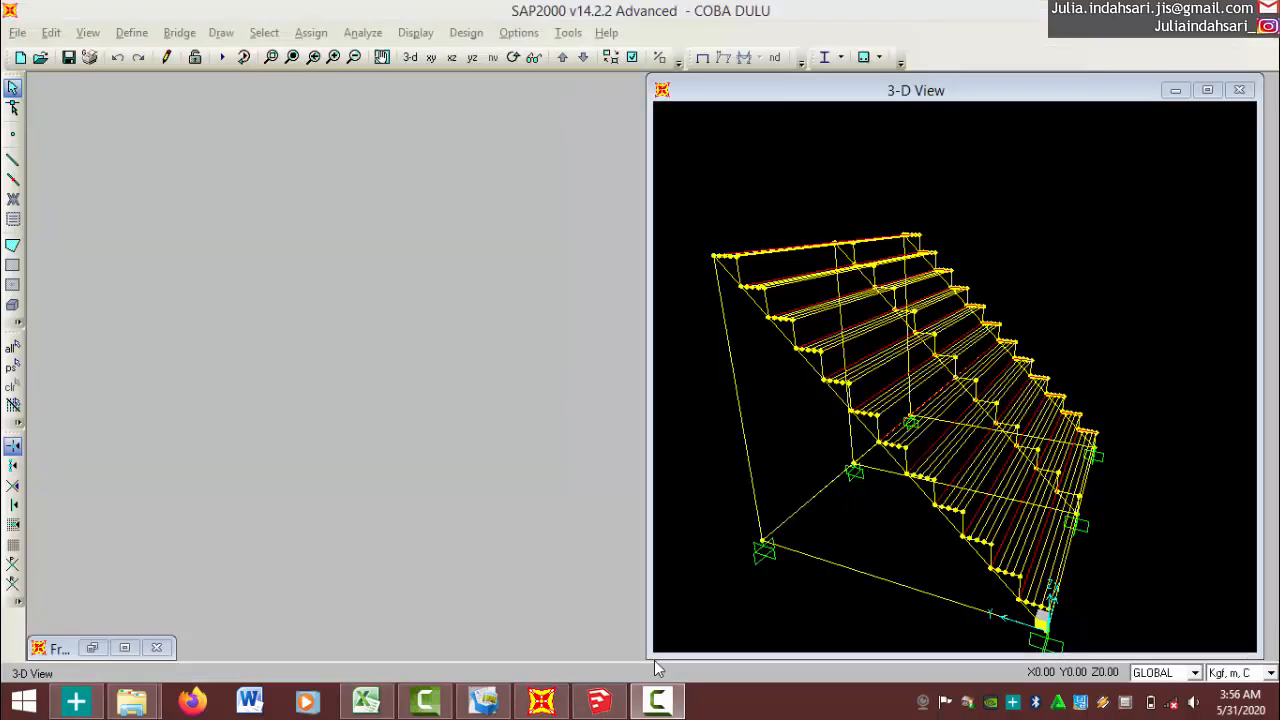
Switch to SAP2000, open the material definitions, and compare the defined materials with the material list in the Excel sheet.
left_click(254, 311)
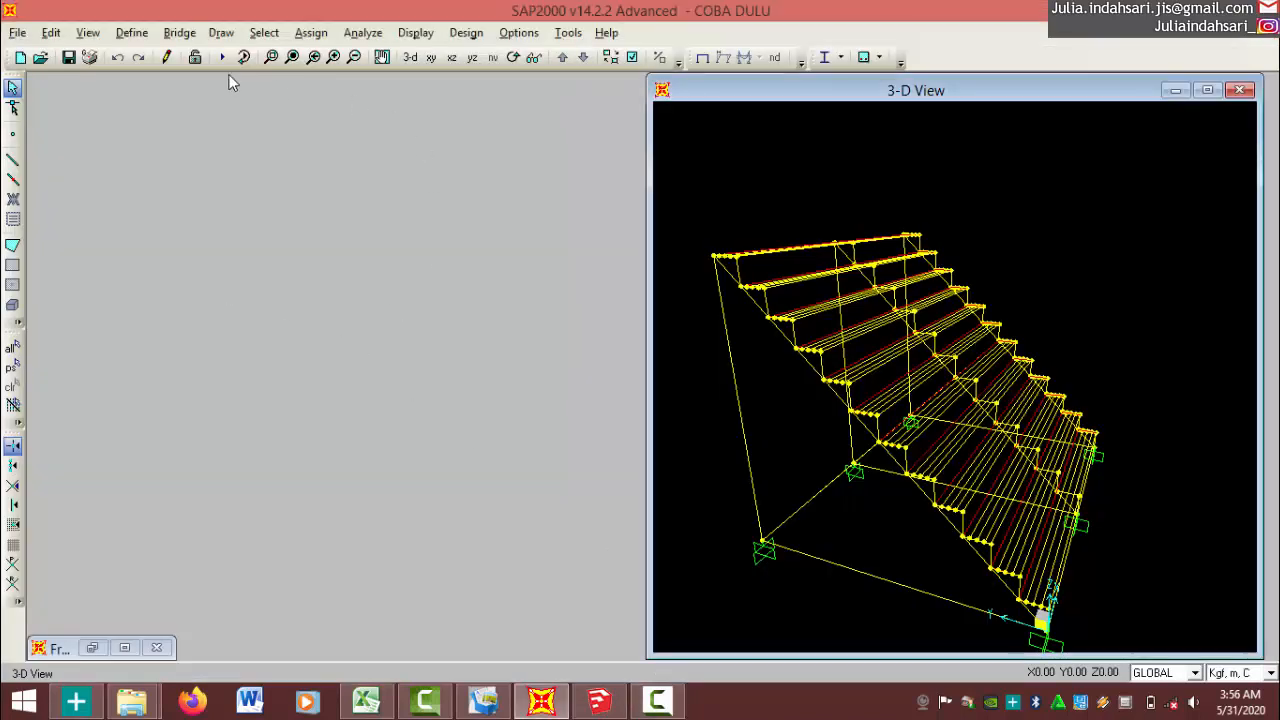
left_click(132, 33)
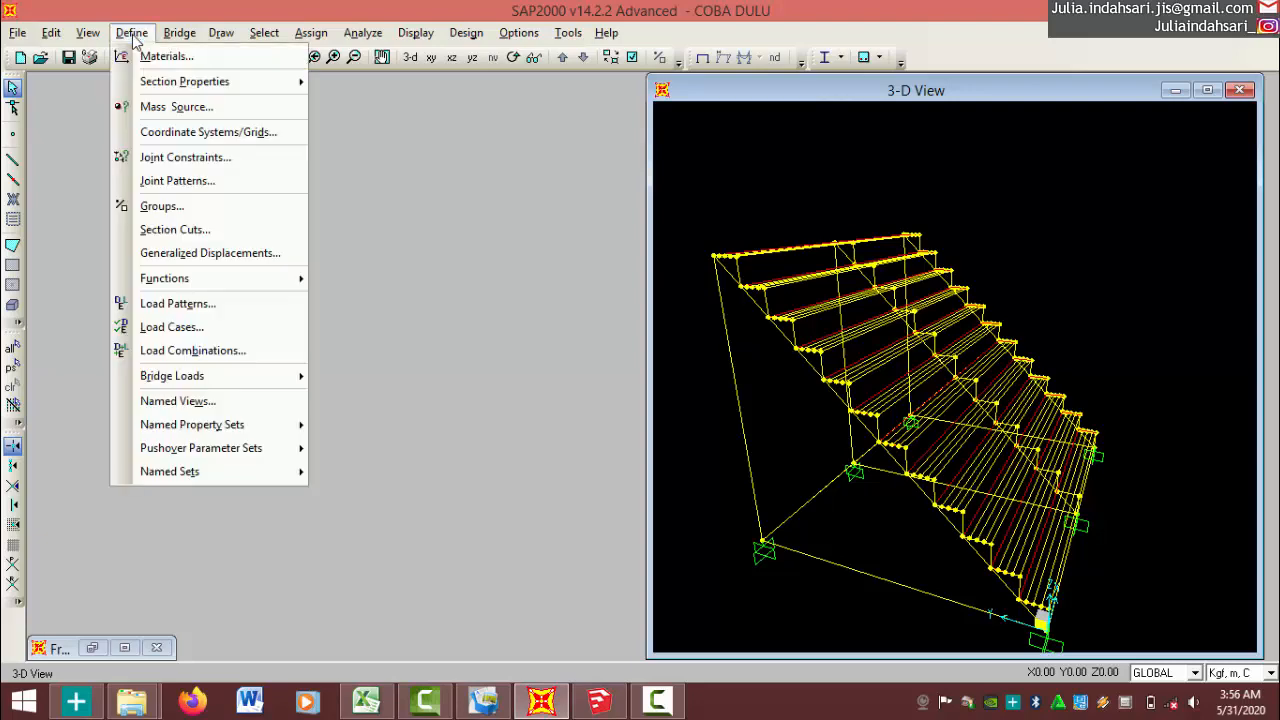
left_click(143, 57)
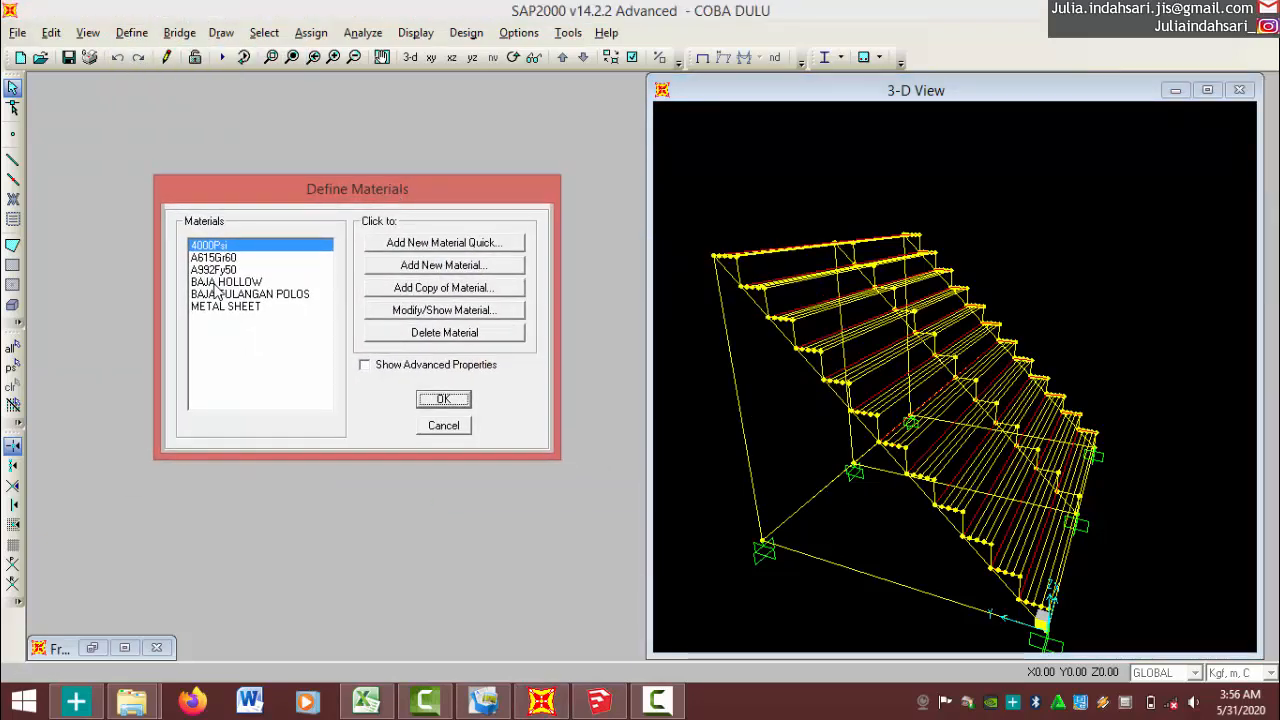
left_click(220, 283)
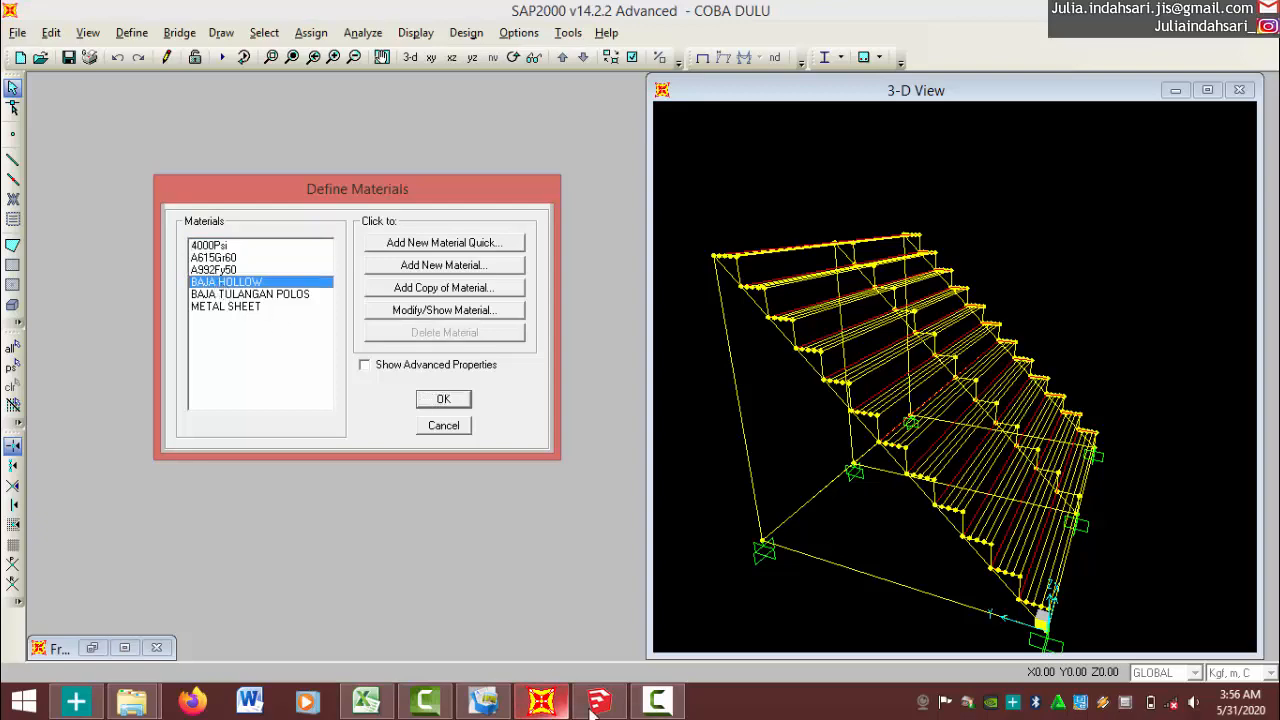
left_click(561, 700)
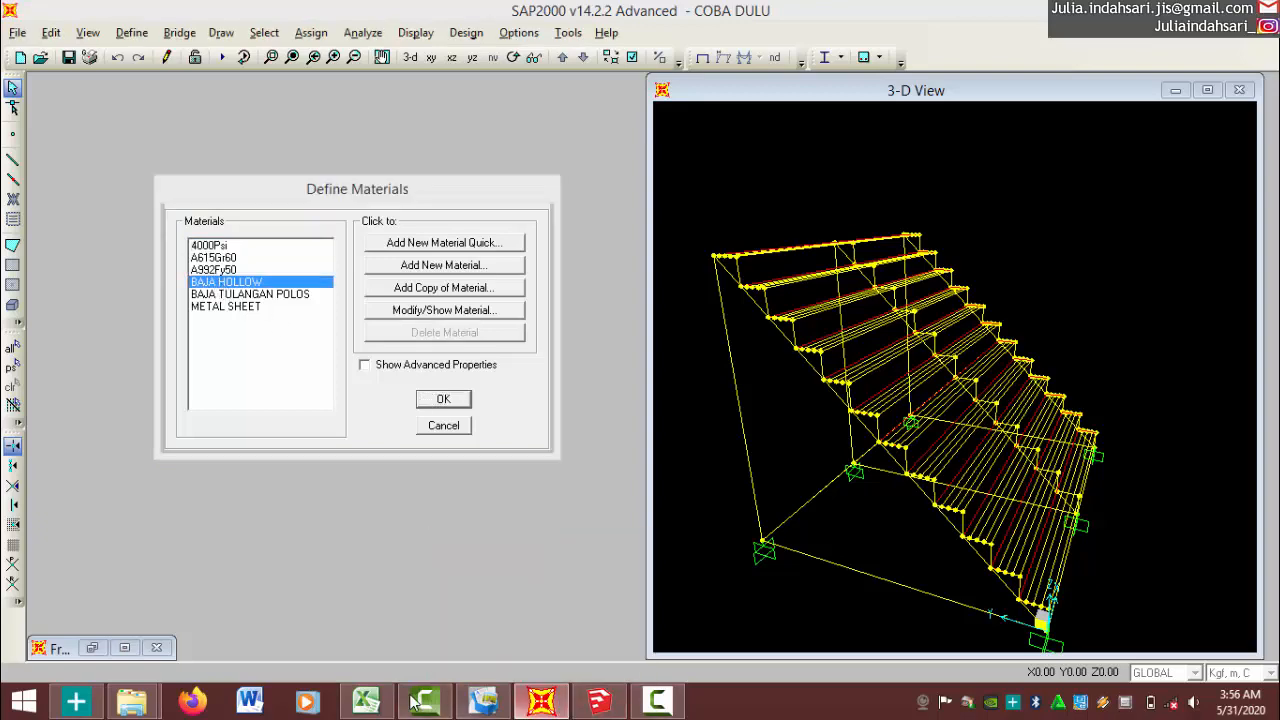
left_click(366, 700)
key("super+Right")
key("super+Right")
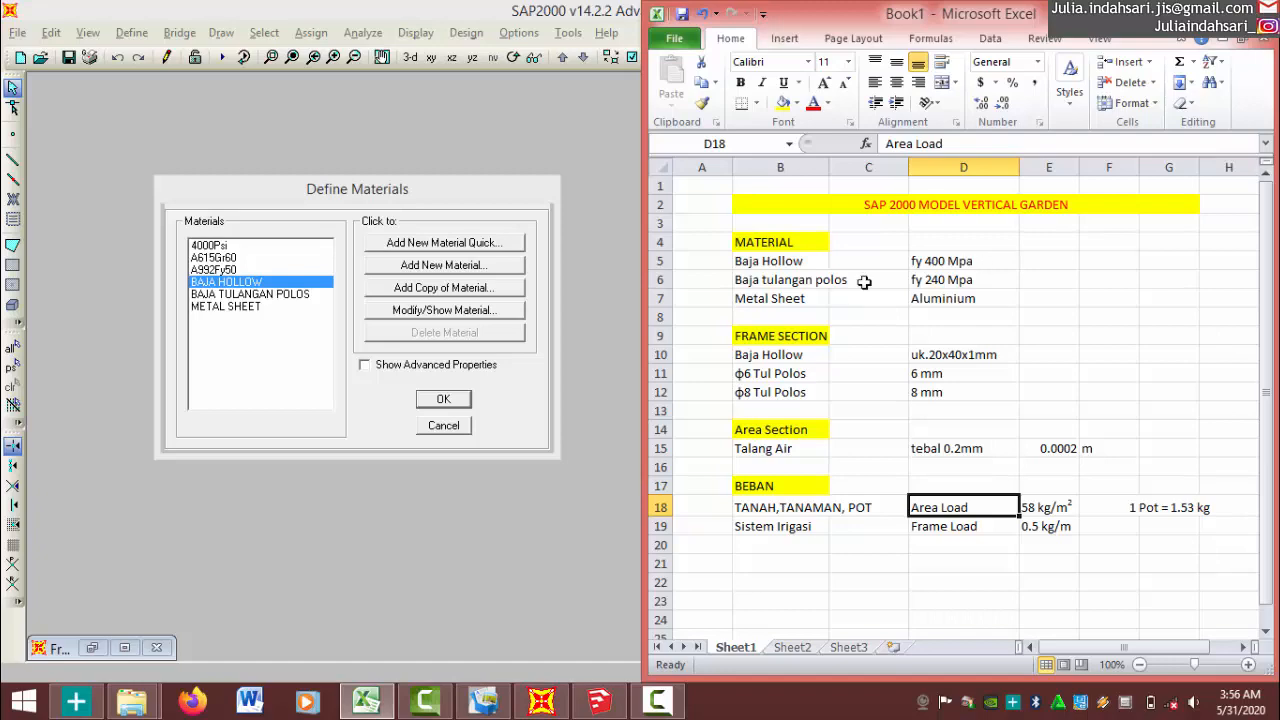
left_click(250, 332)
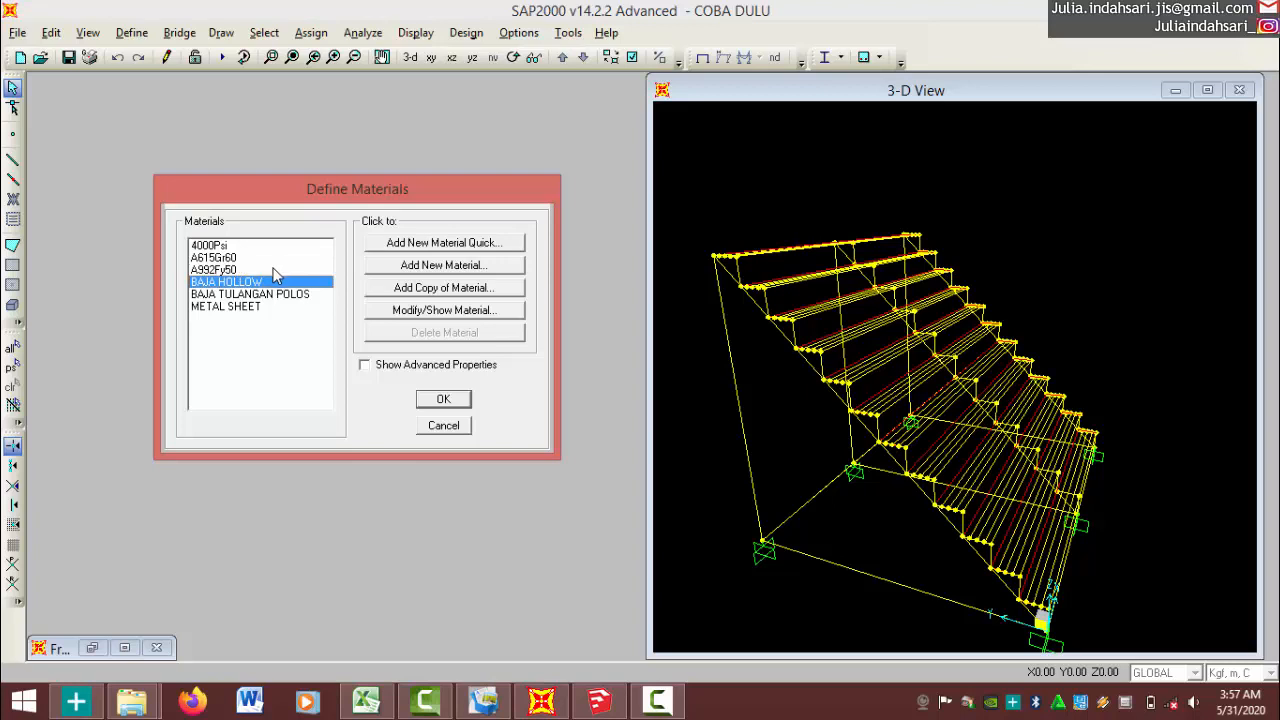
Open the BAJA HOLLOW material properties, show them in N, mm, C units, and check the minimum yield stress.
left_click(264, 270)
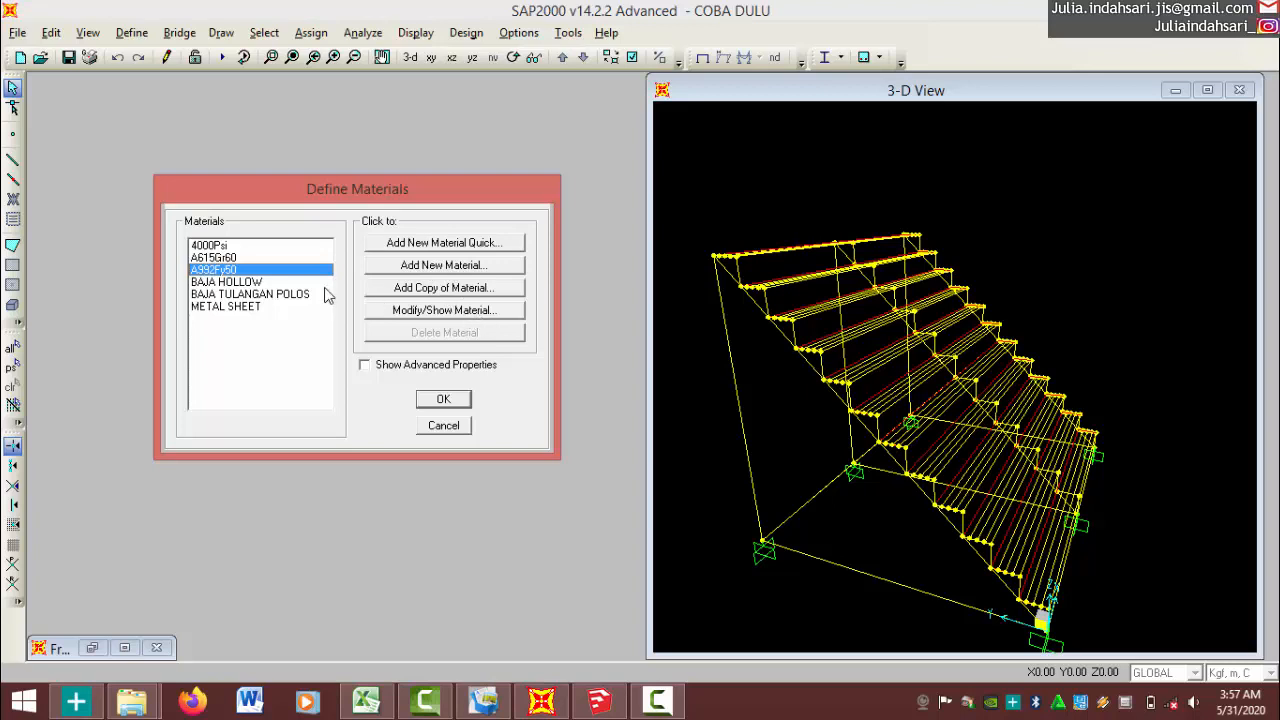
left_click(284, 286)
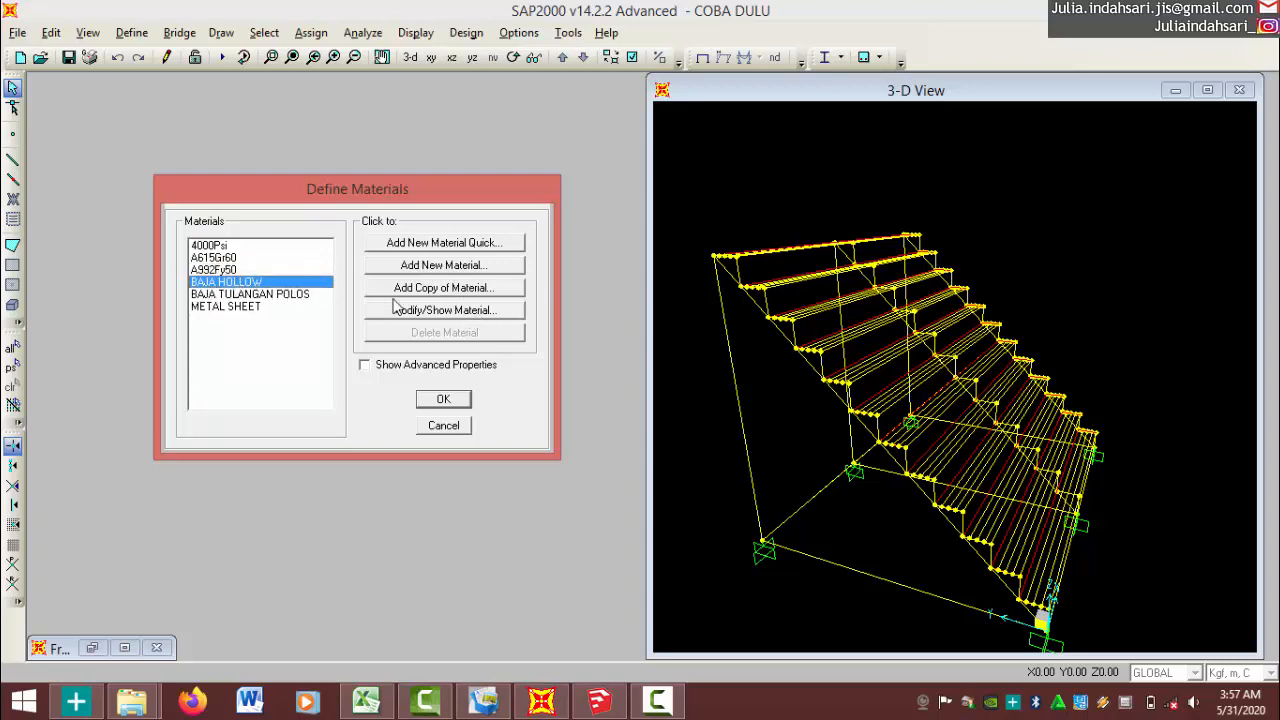
left_click(435, 312)
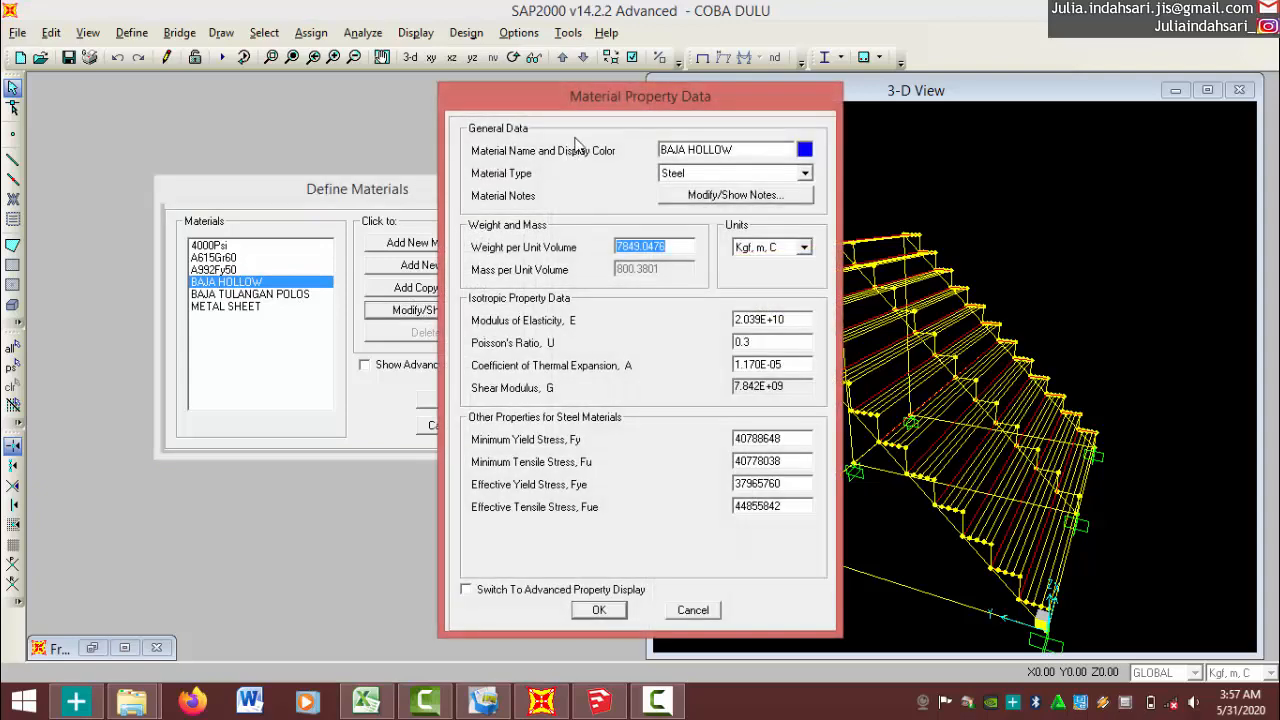
left_click_drag(574, 100, 455, 42)
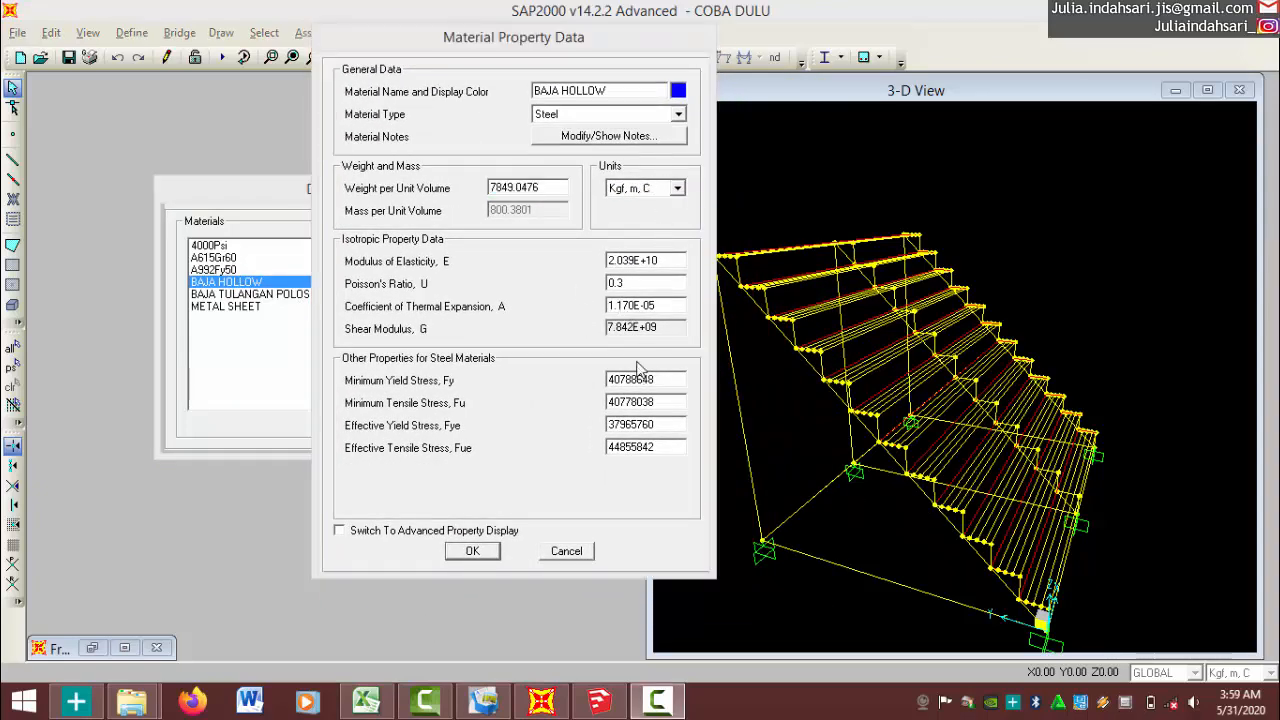
left_click(554, 388)
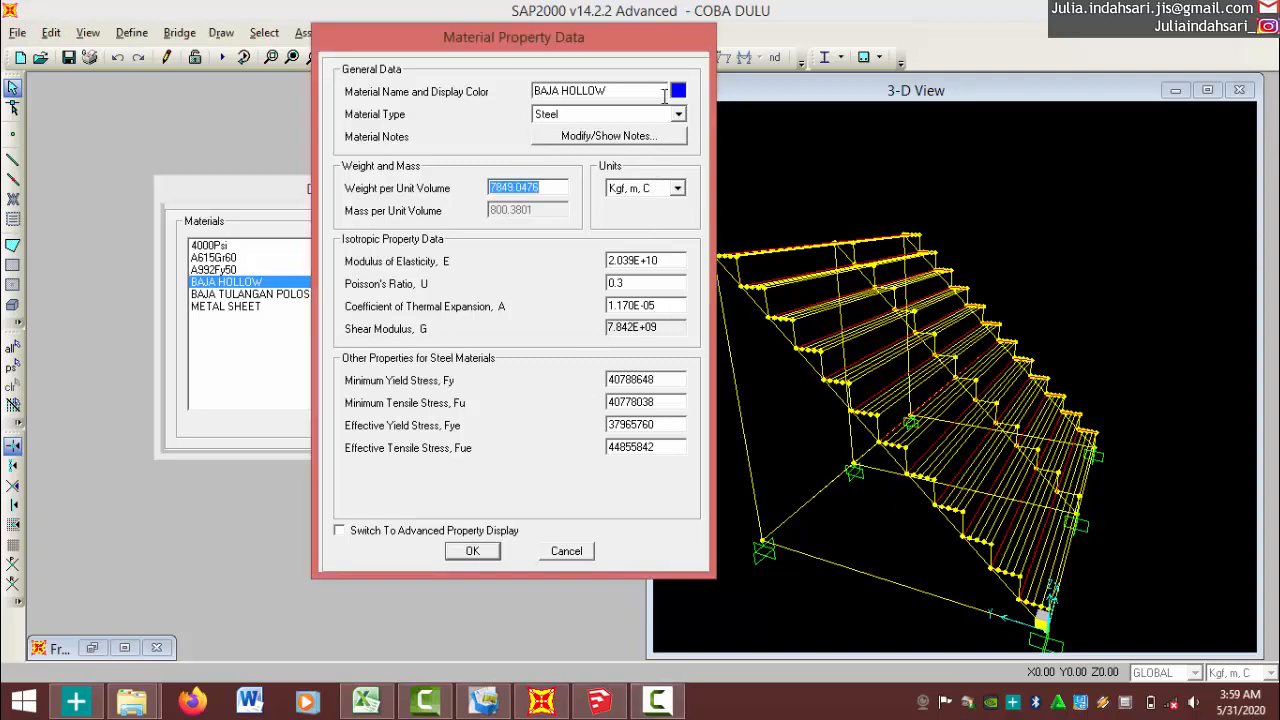
left_click(676, 190)
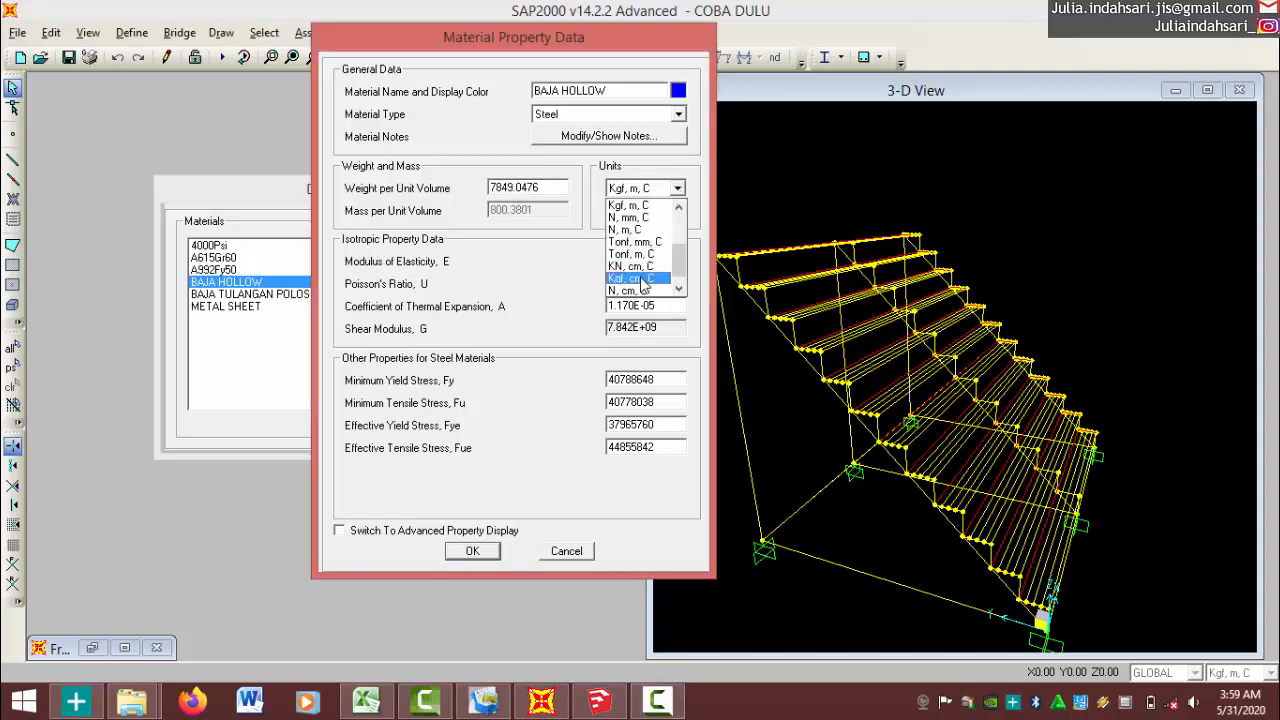
left_click(628, 217)
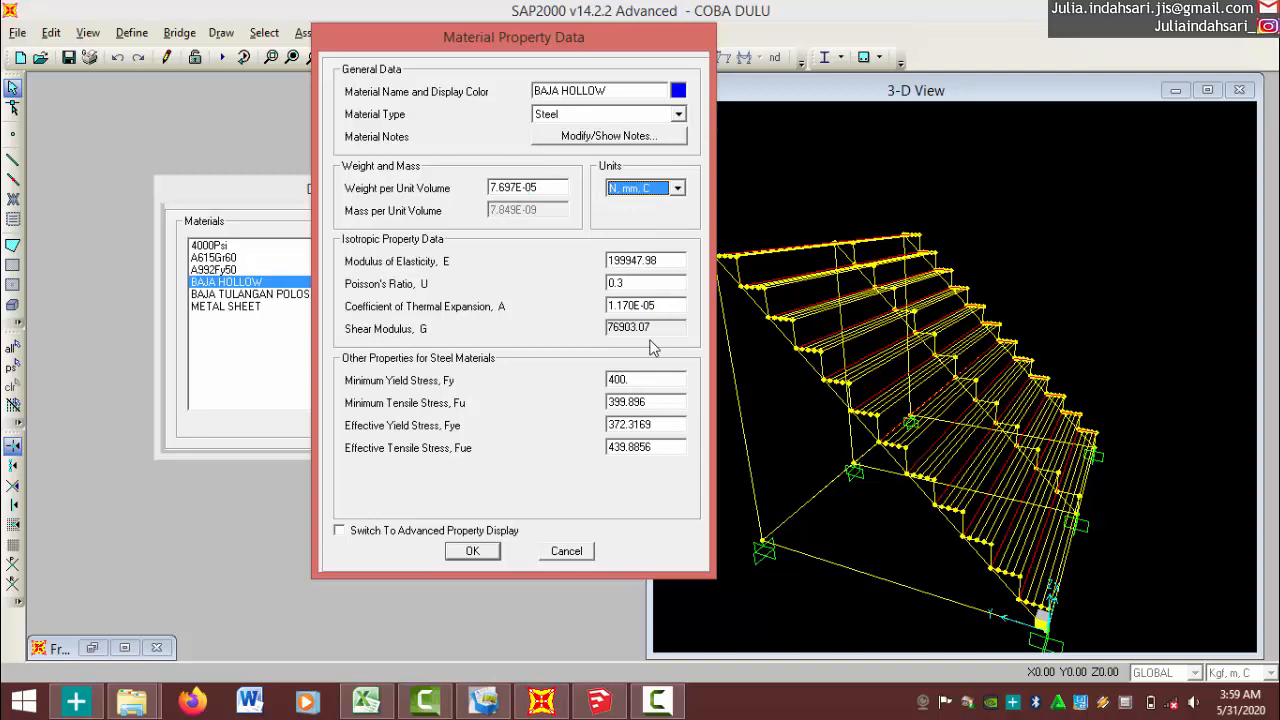
left_click(620, 385)
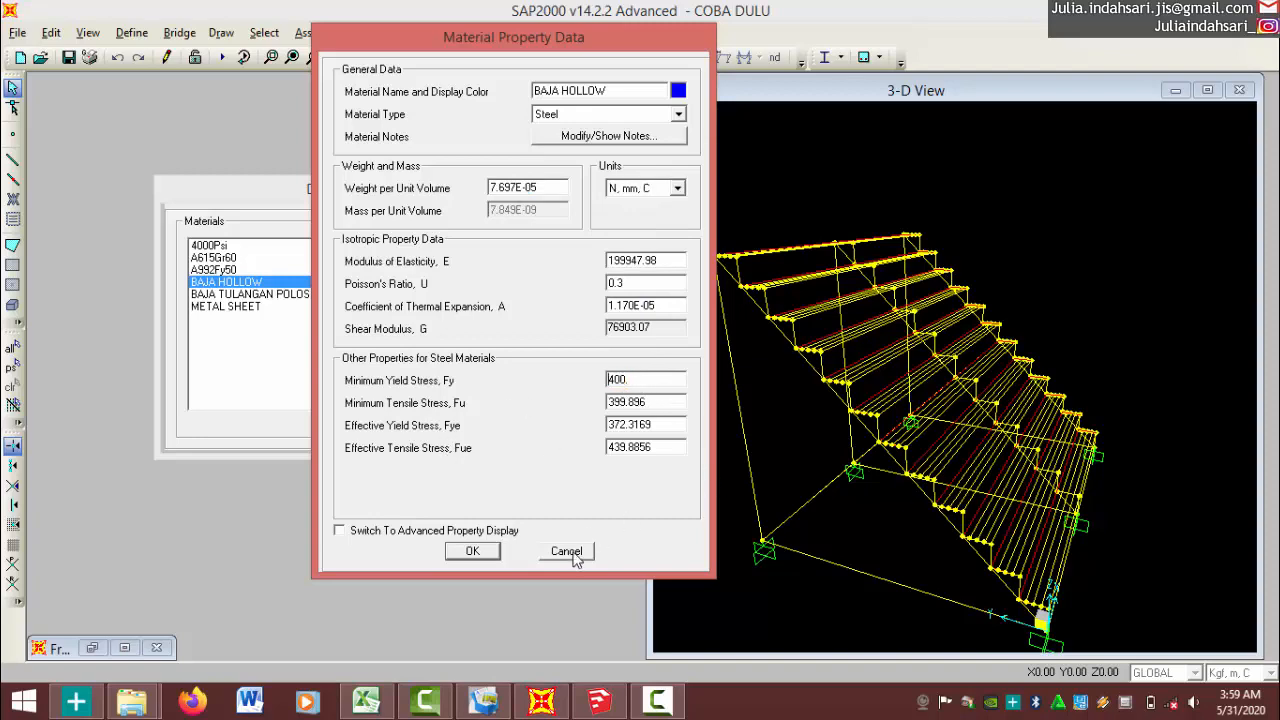
left_click(472, 551)
Check the BAJA TULANGAN POLOS yield stress against the Excel sheet, and open the METAL SHEET material properties.
left_click(276, 294)
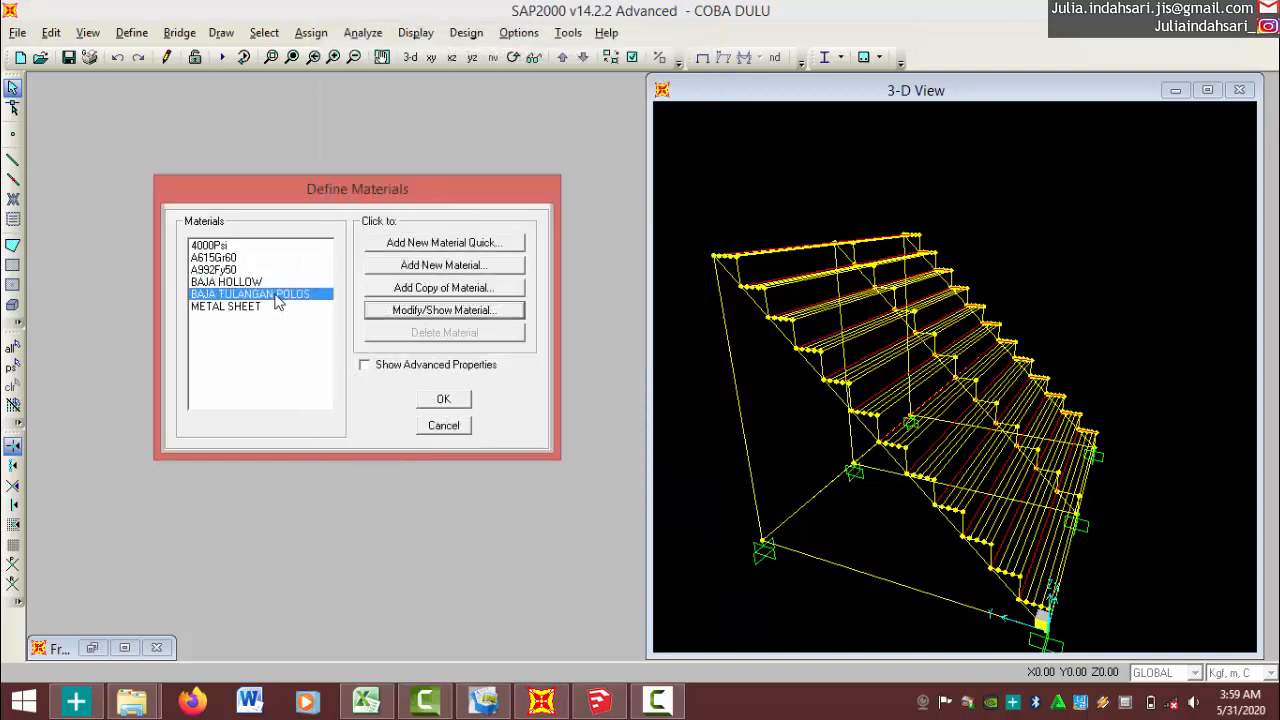
left_click(428, 311)
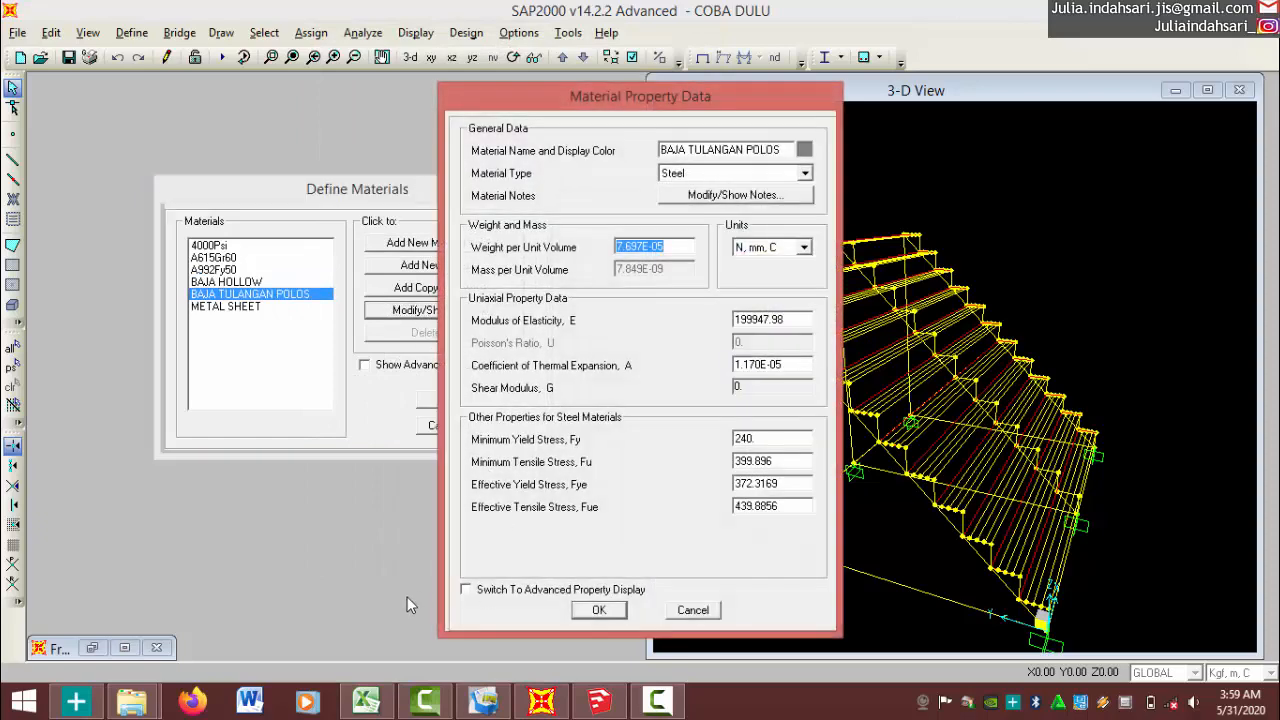
left_click(366, 700)
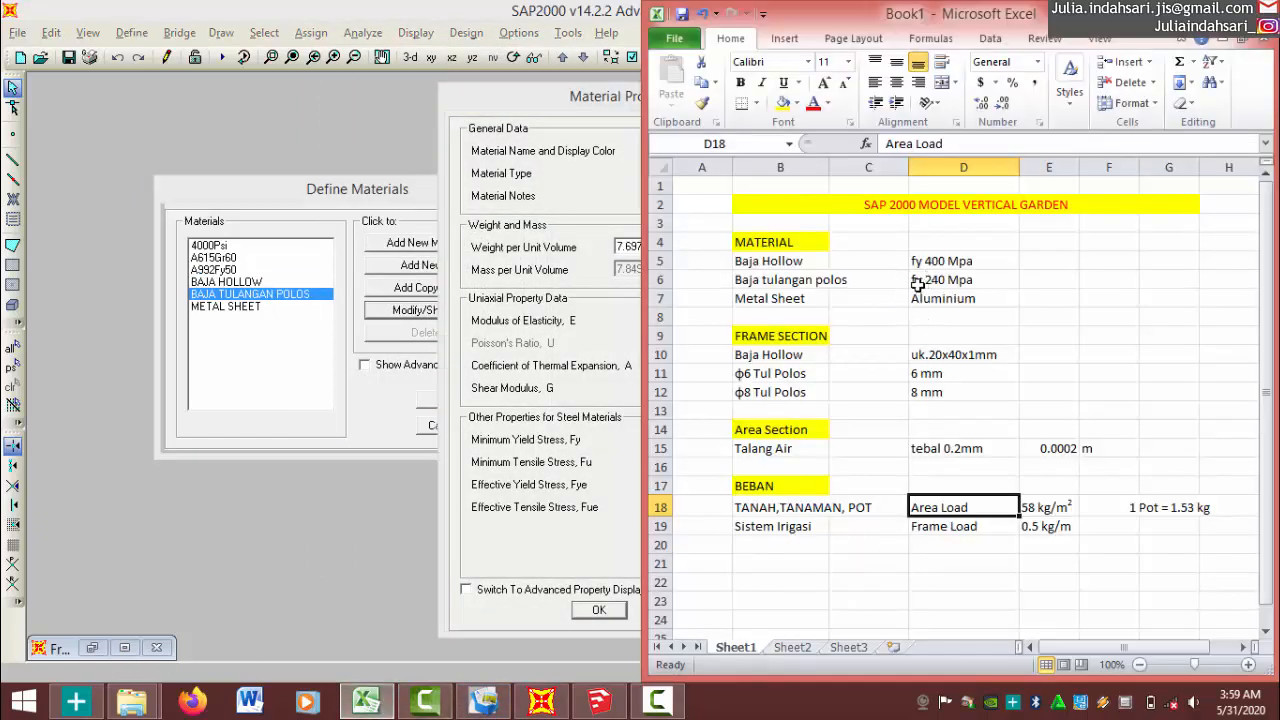
left_click(583, 368)
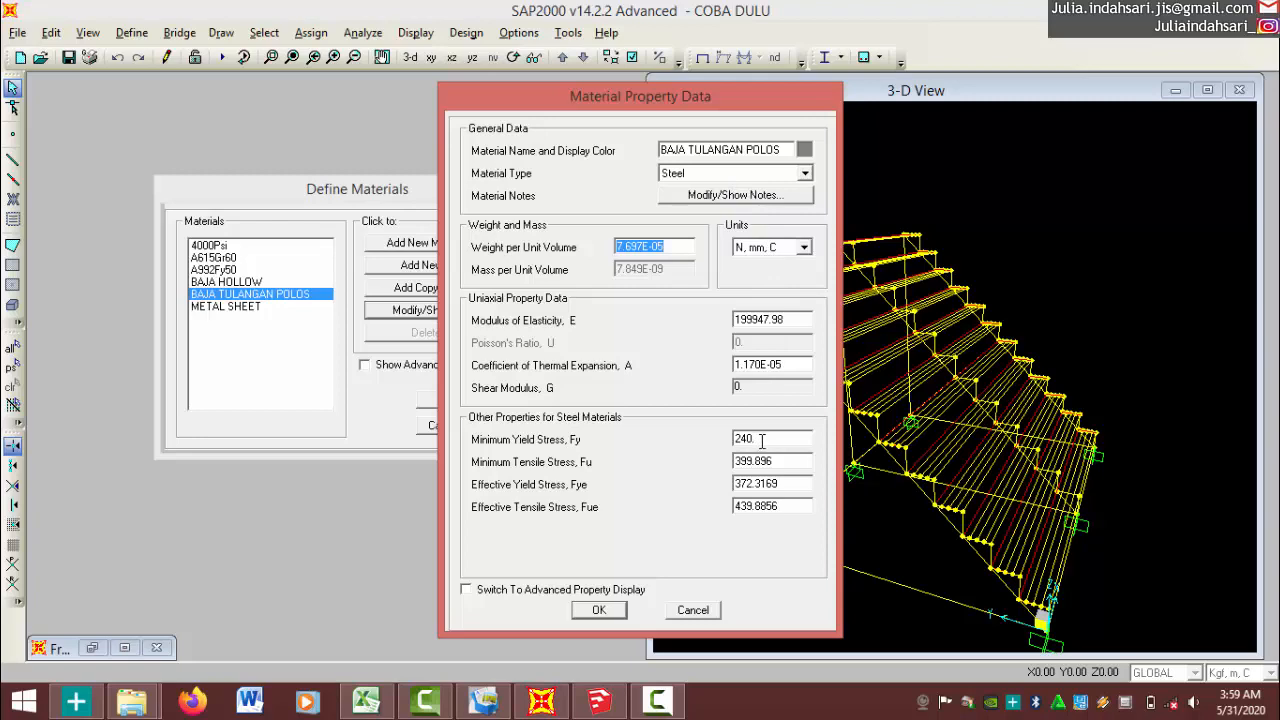
left_click(598, 610)
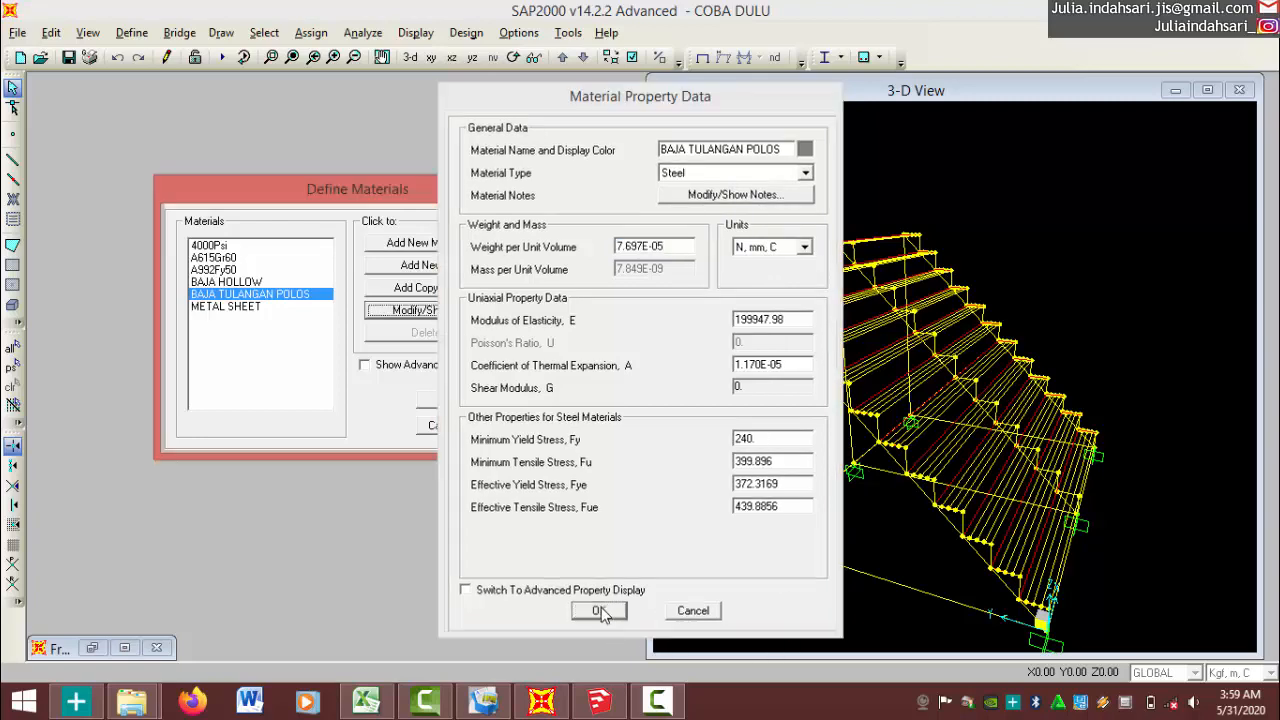
left_click(271, 307)
left_click(395, 310)
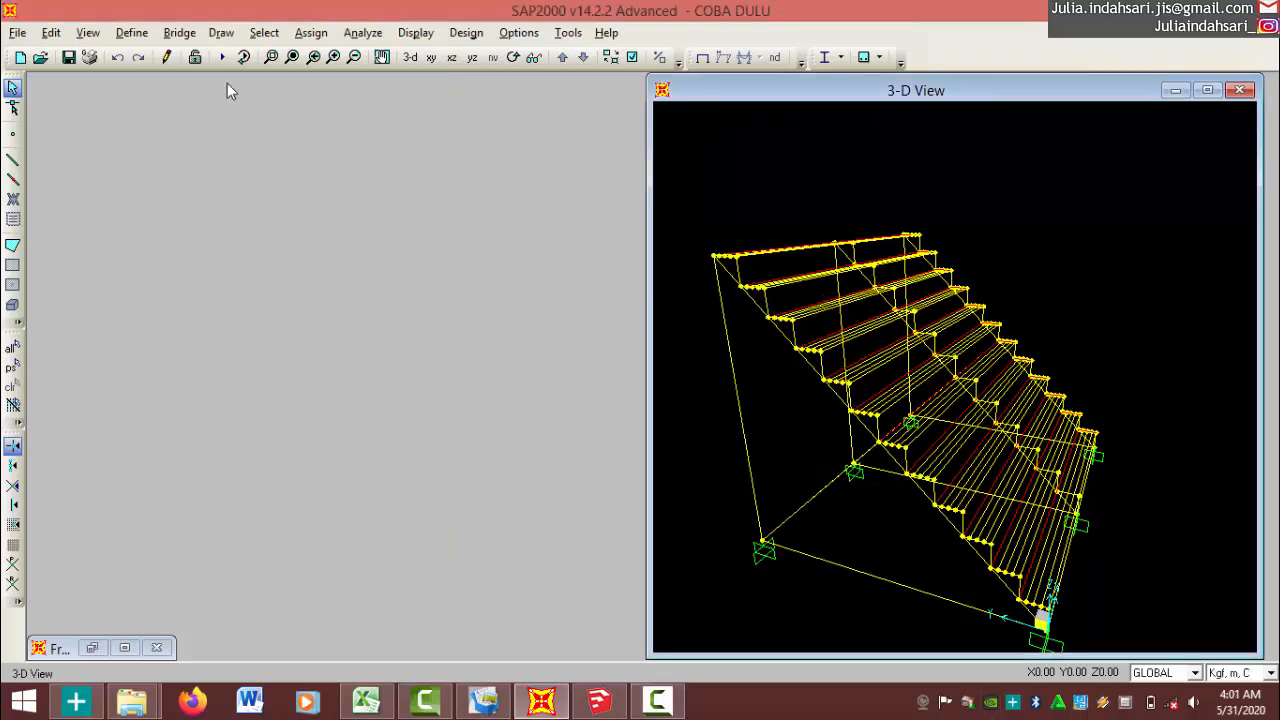
Review the HOLLOW 40 20 frame section's dimensions and BAJA HOLLOW material against the frame section data in Excel.
left_click(131, 32)
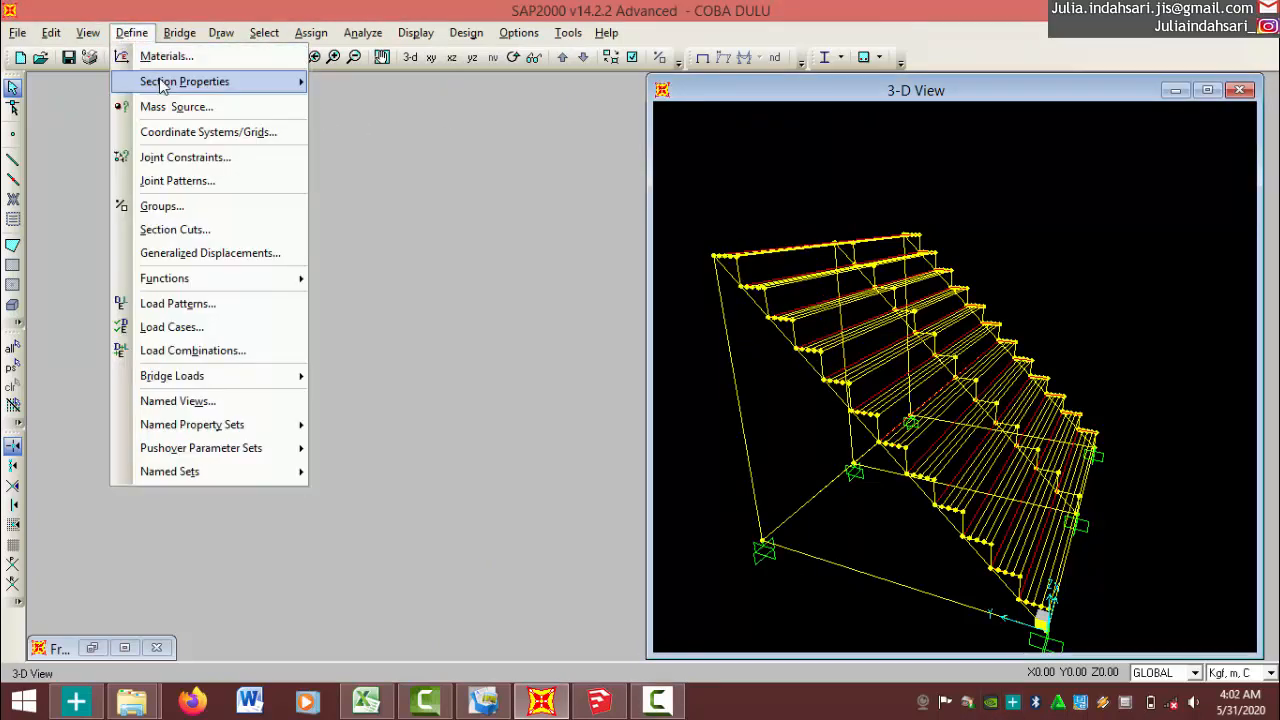
mouse_move(162, 84)
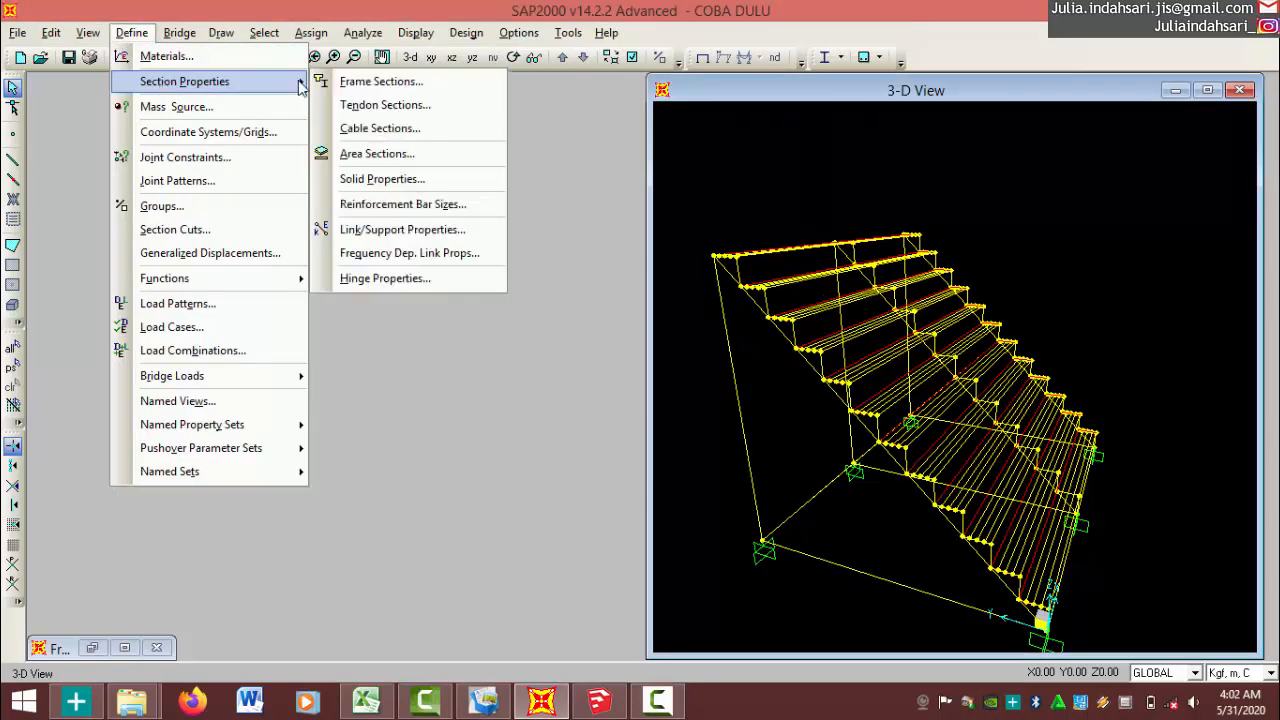
left_click(368, 88)
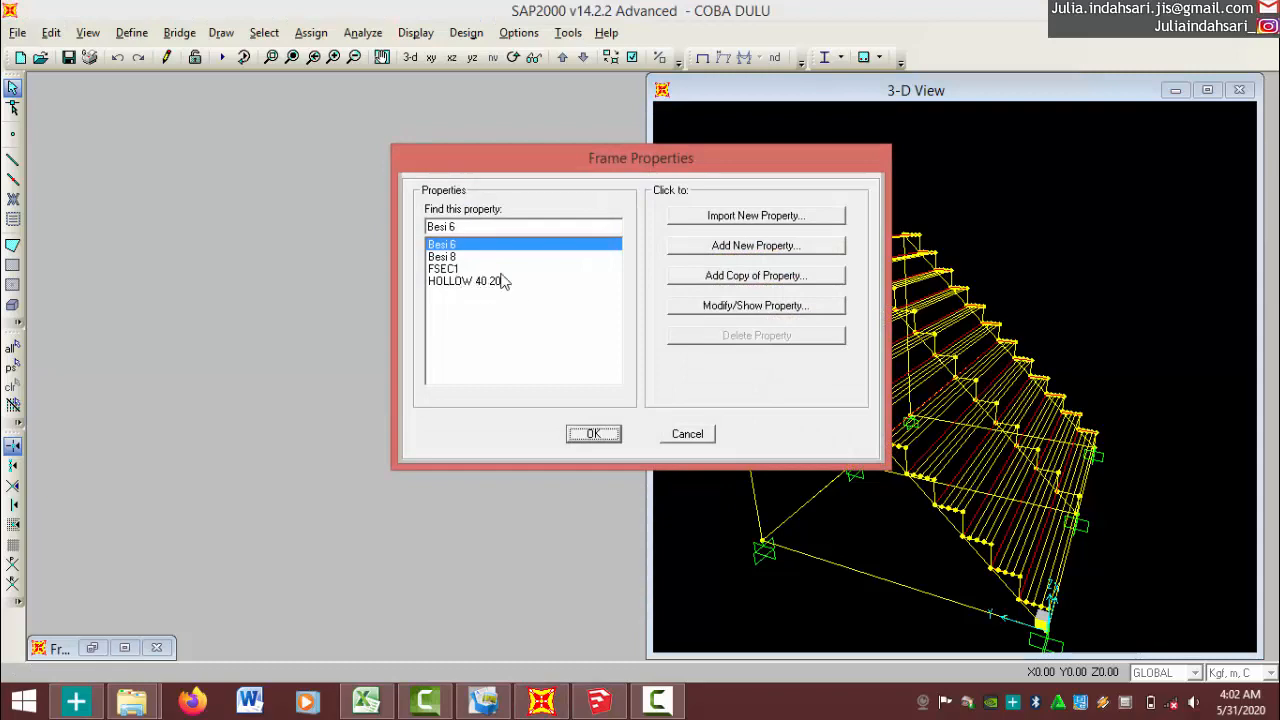
left_click(524, 283)
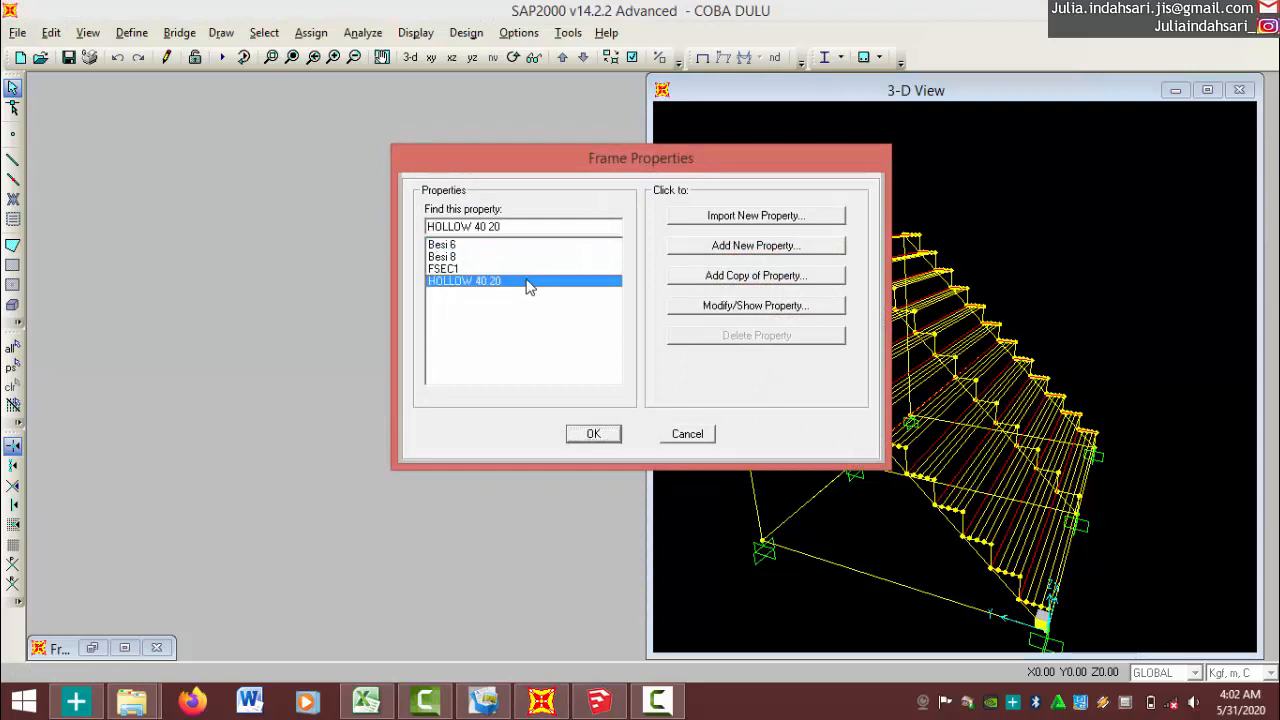
left_click(729, 310)
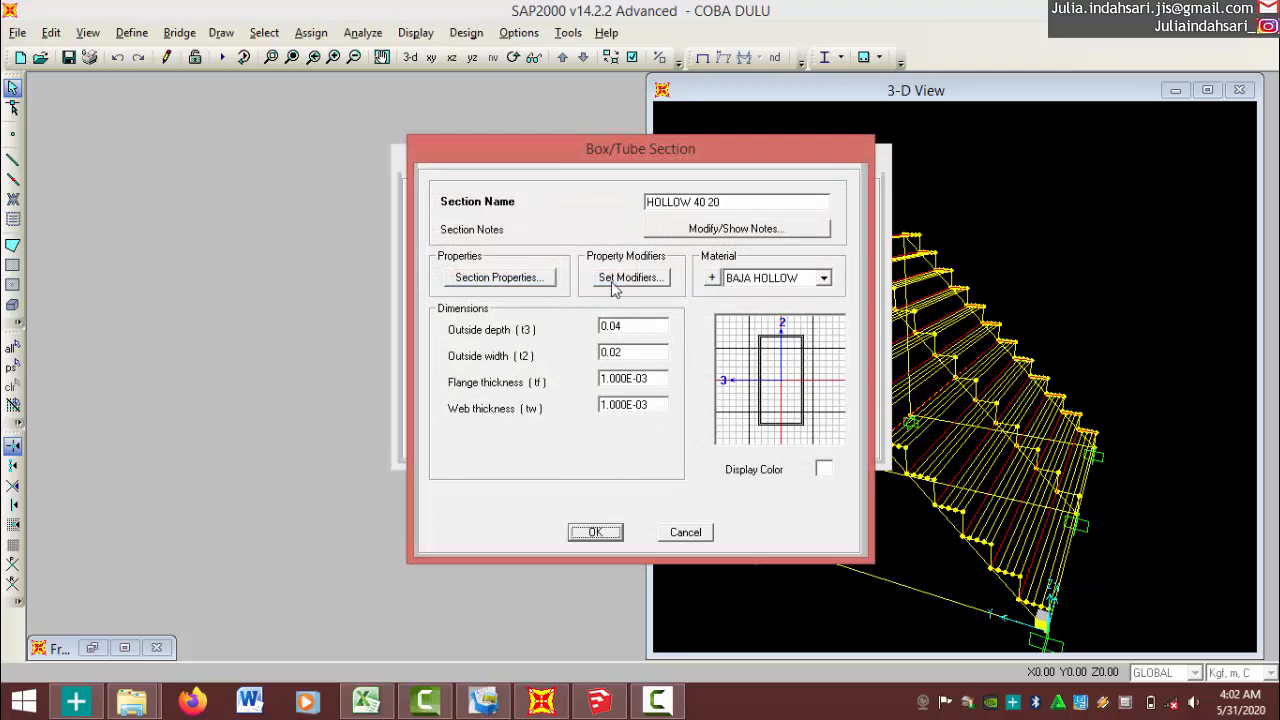
left_click(770, 280)
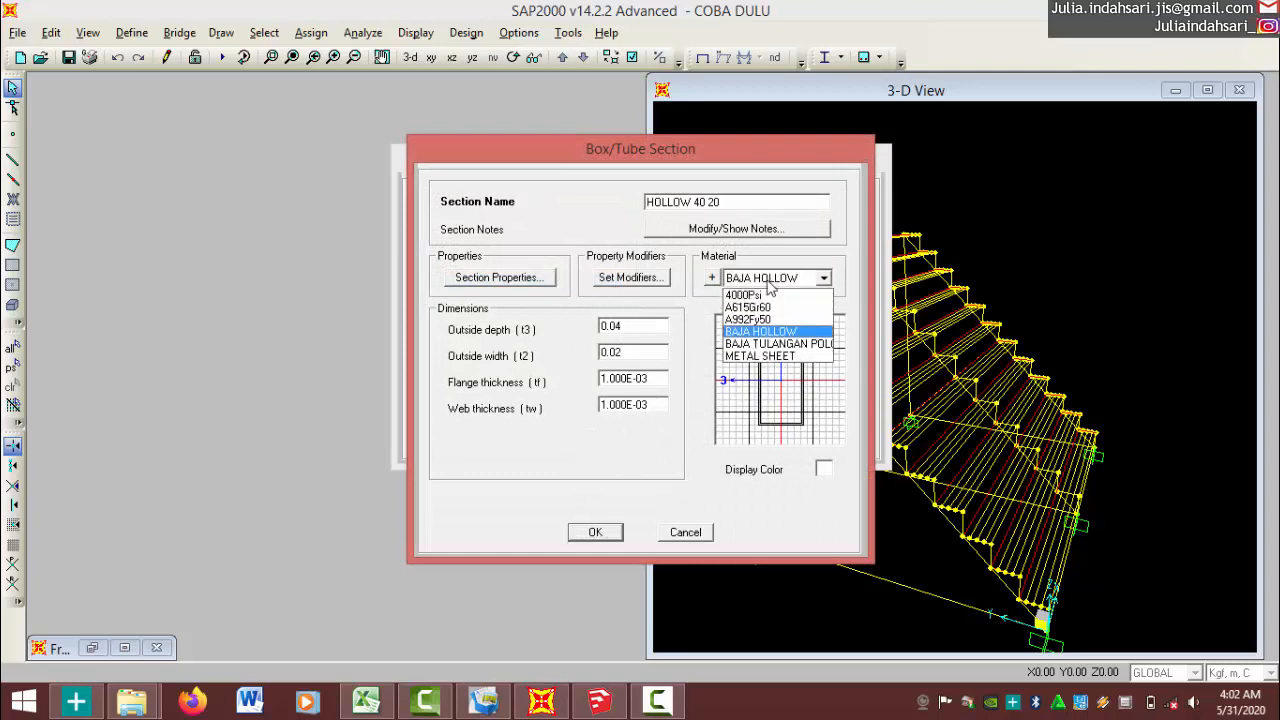
left_click(756, 333)
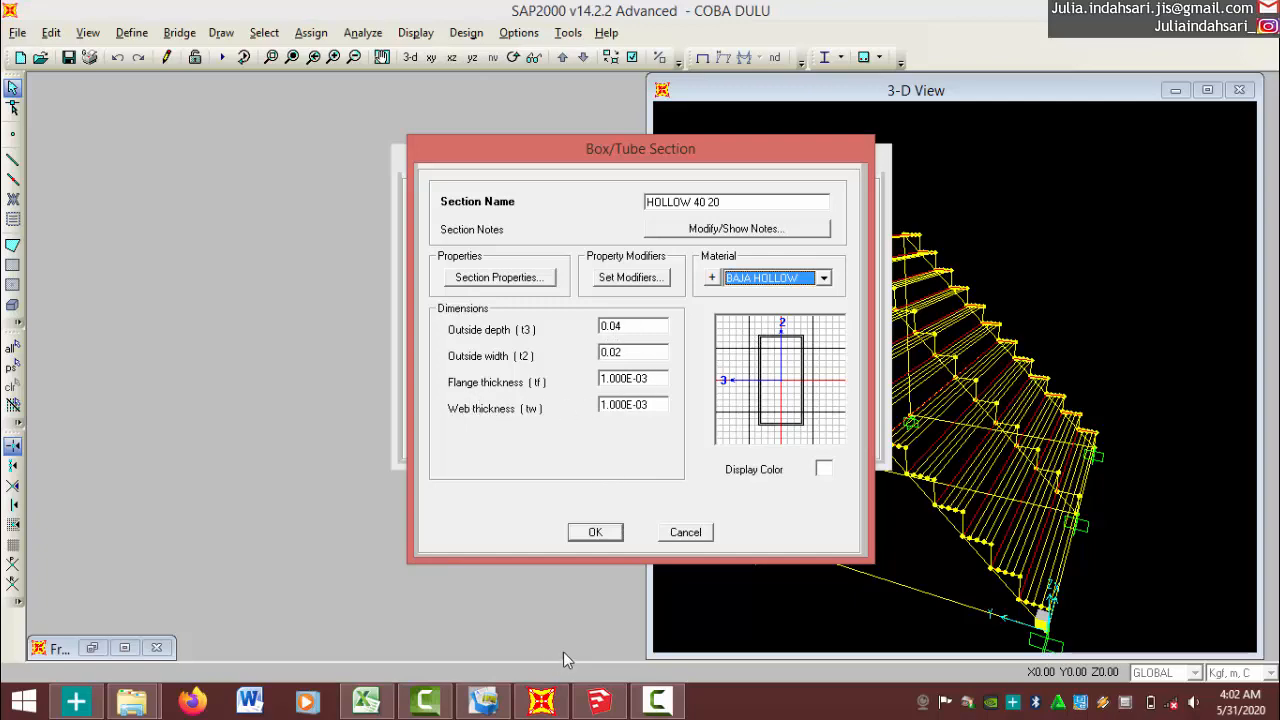
left_click(368, 703)
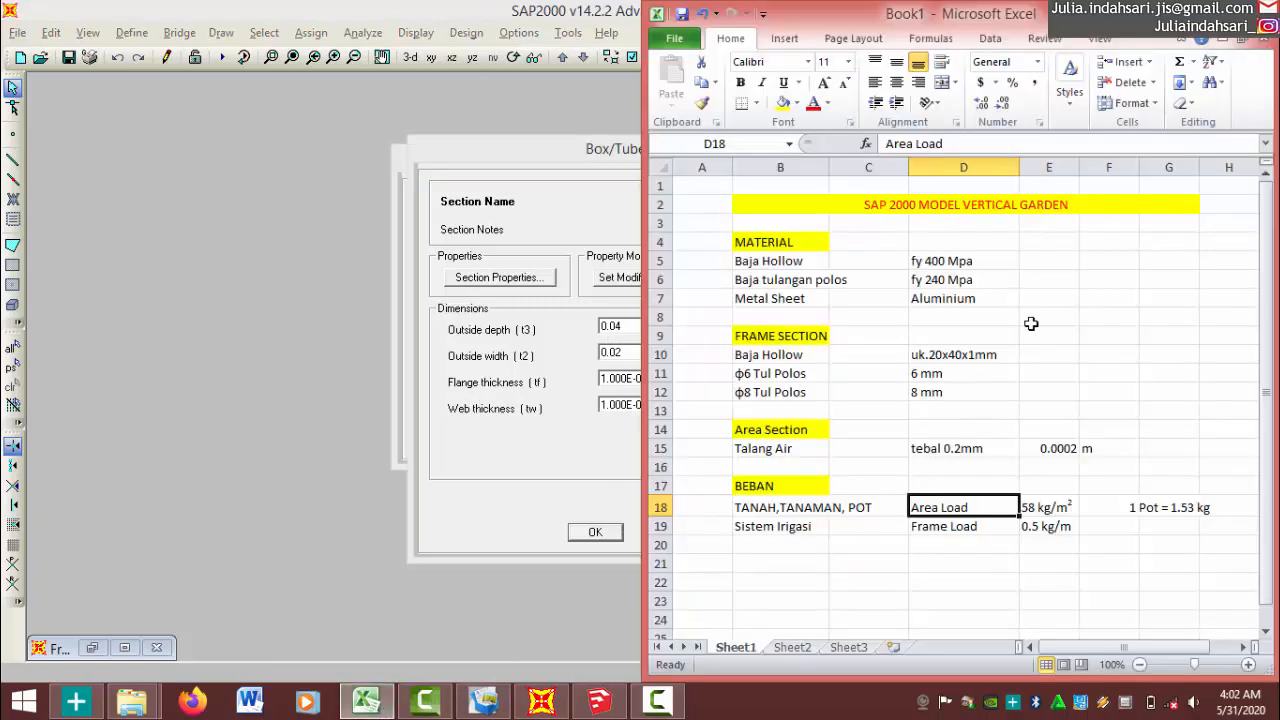
left_click(549, 444)
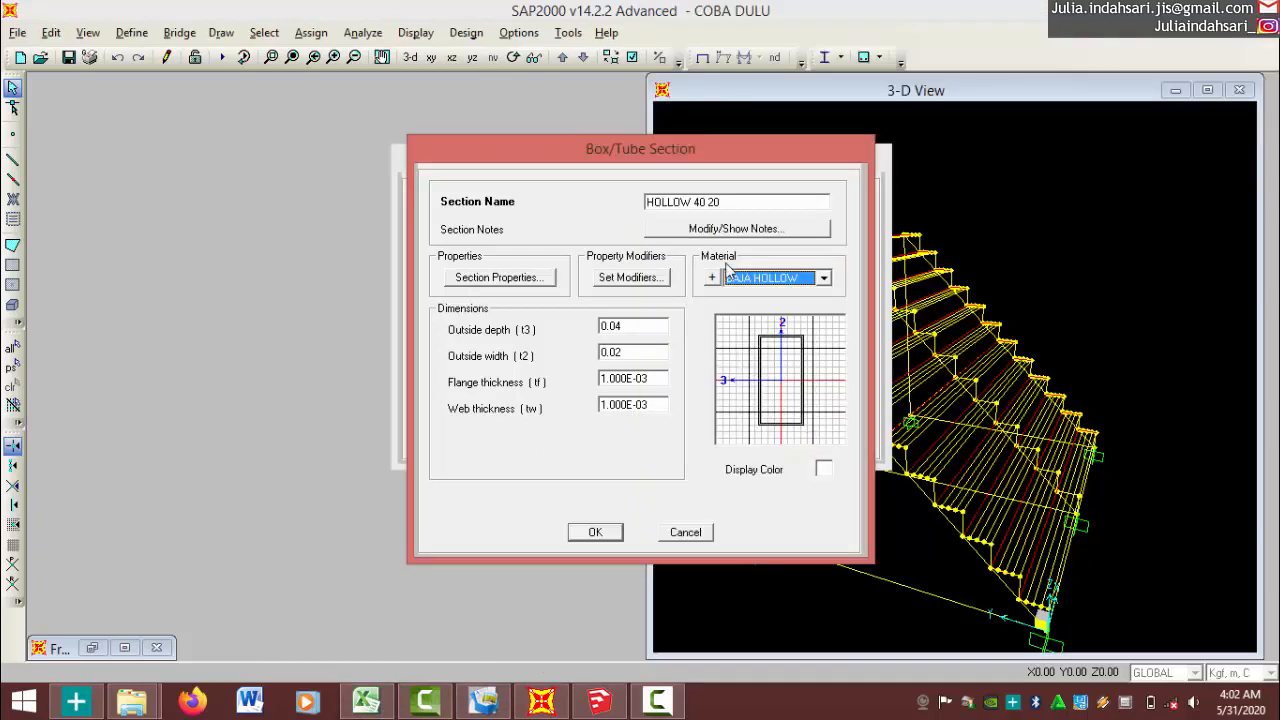
left_click(605, 532)
Review the Besi 6 frame section's dimensions and BAJA TULANGAN POLOS material, and select FSEC1 among the frame properties.
left_click(491, 247)
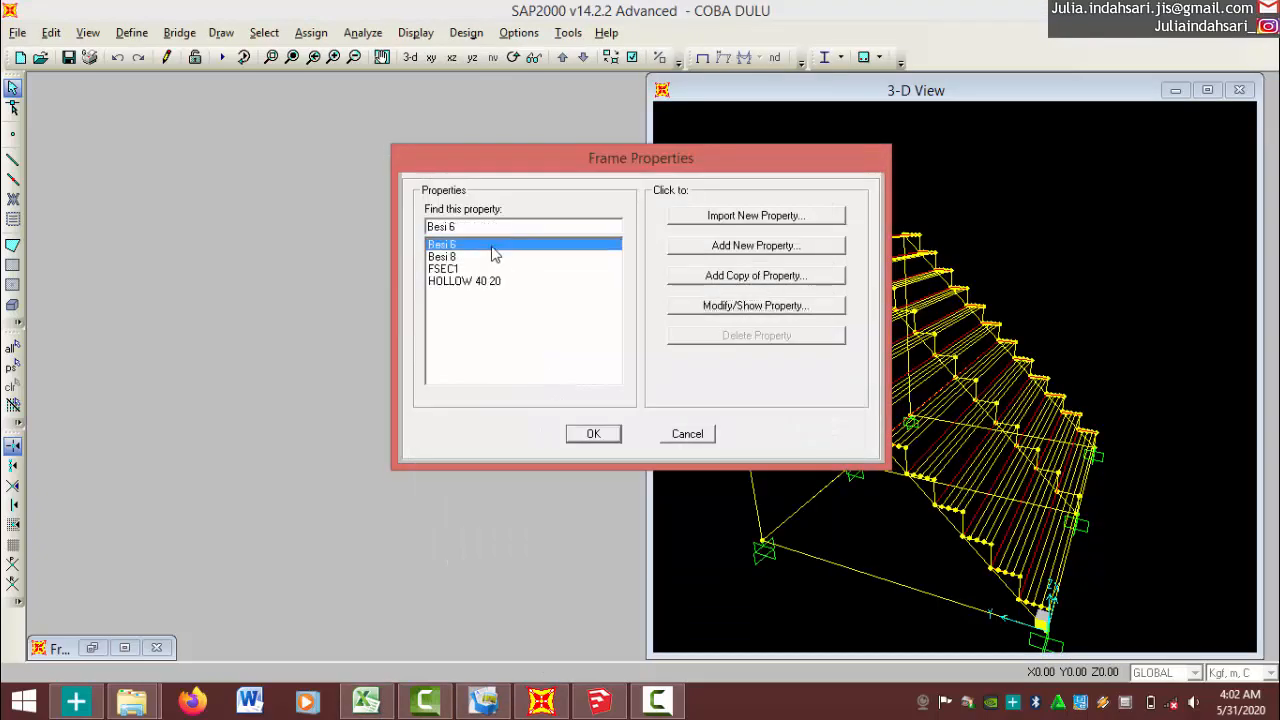
left_click(766, 305)
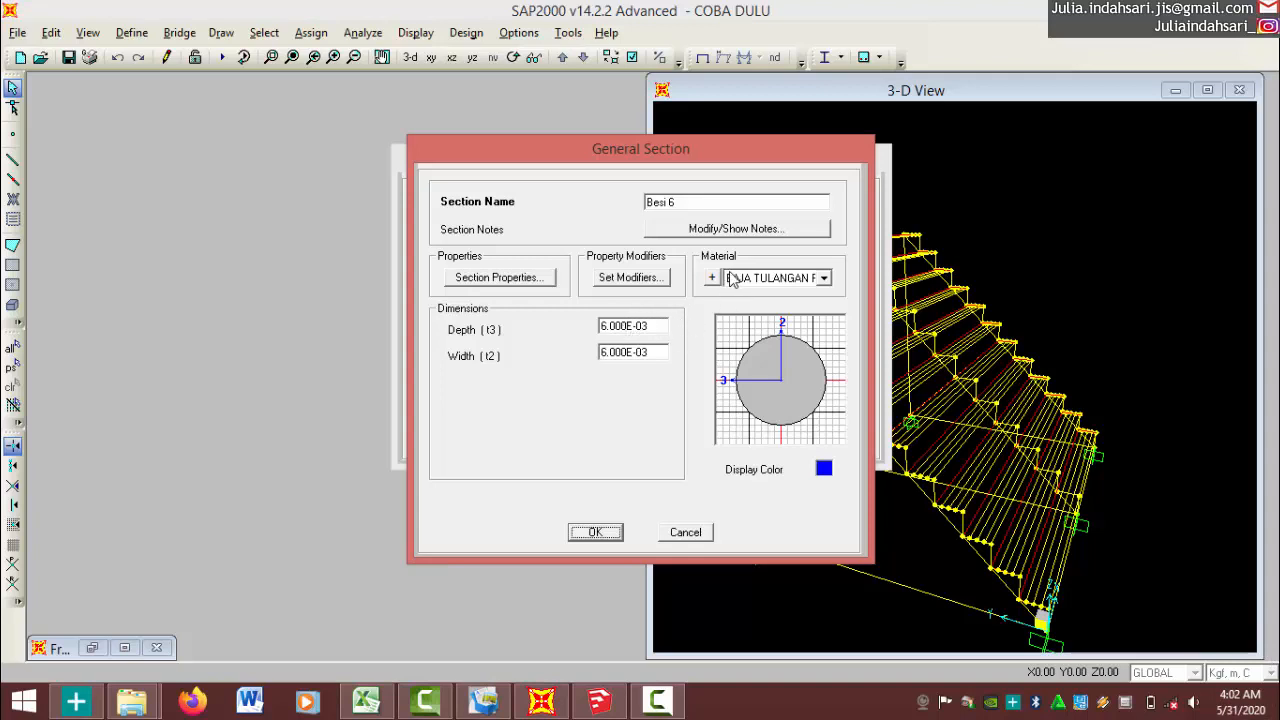
left_click(767, 280)
left_click(782, 345)
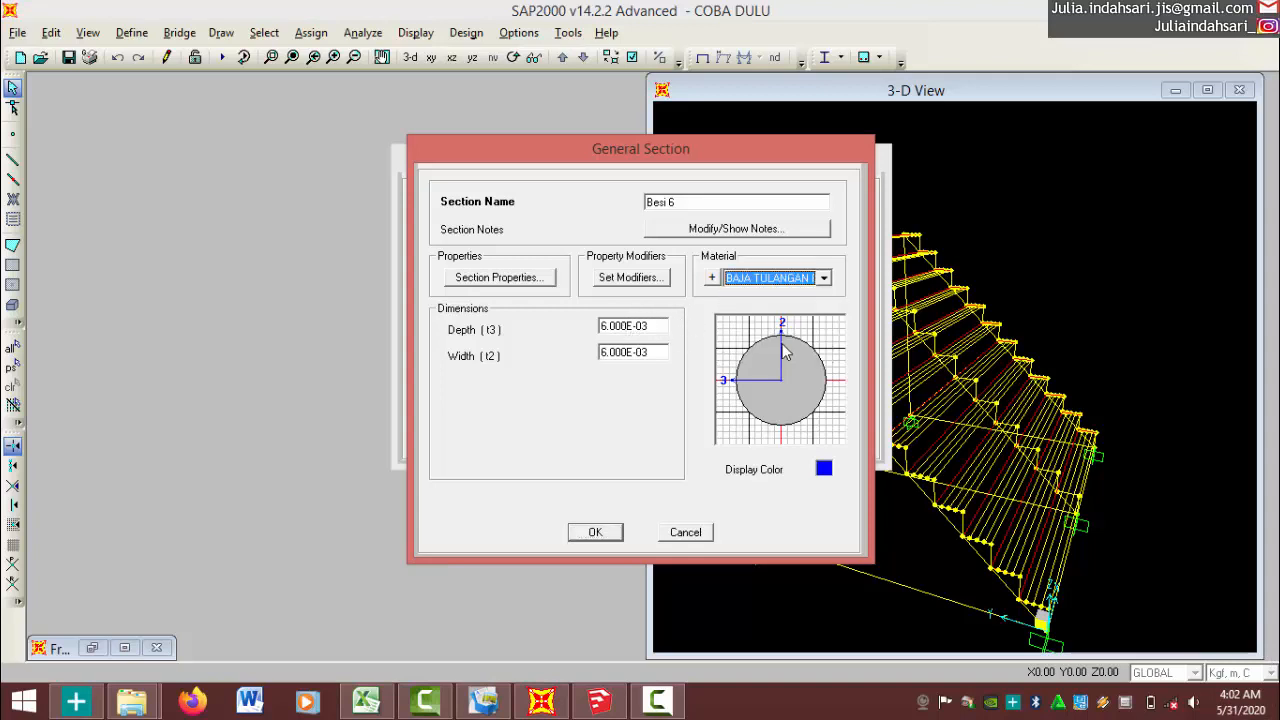
left_click(687, 534)
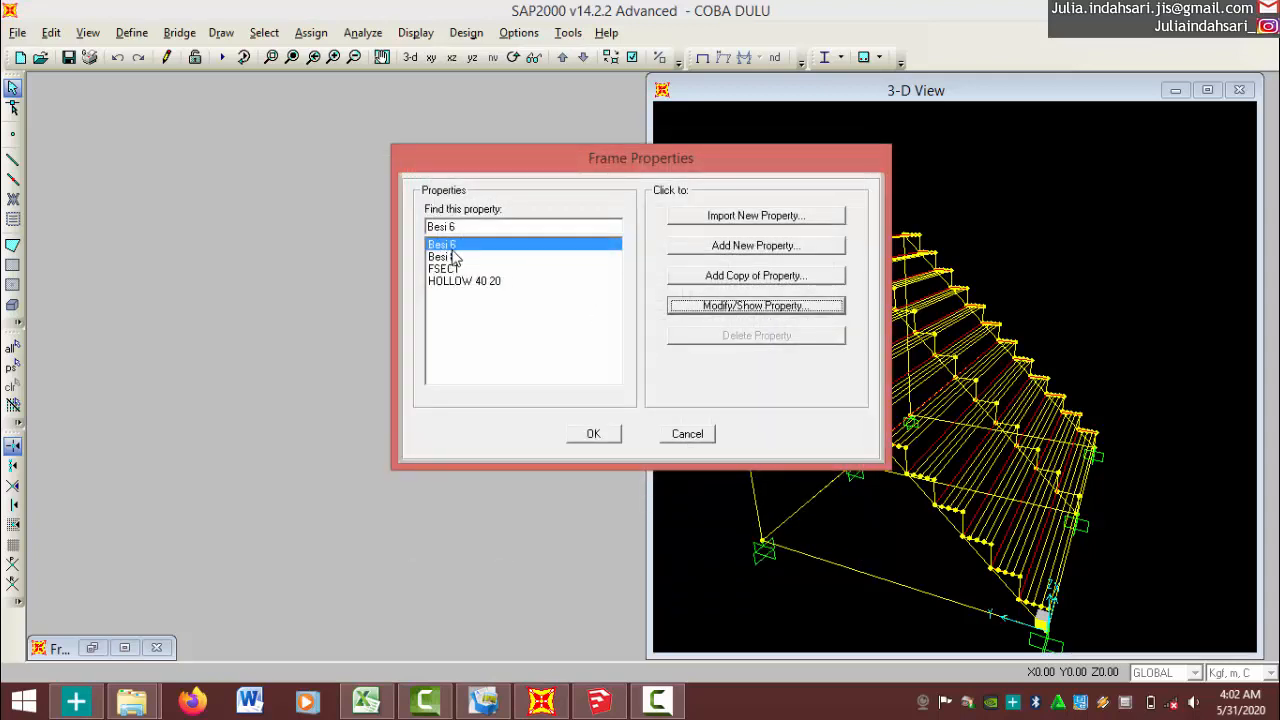
left_click(497, 272)
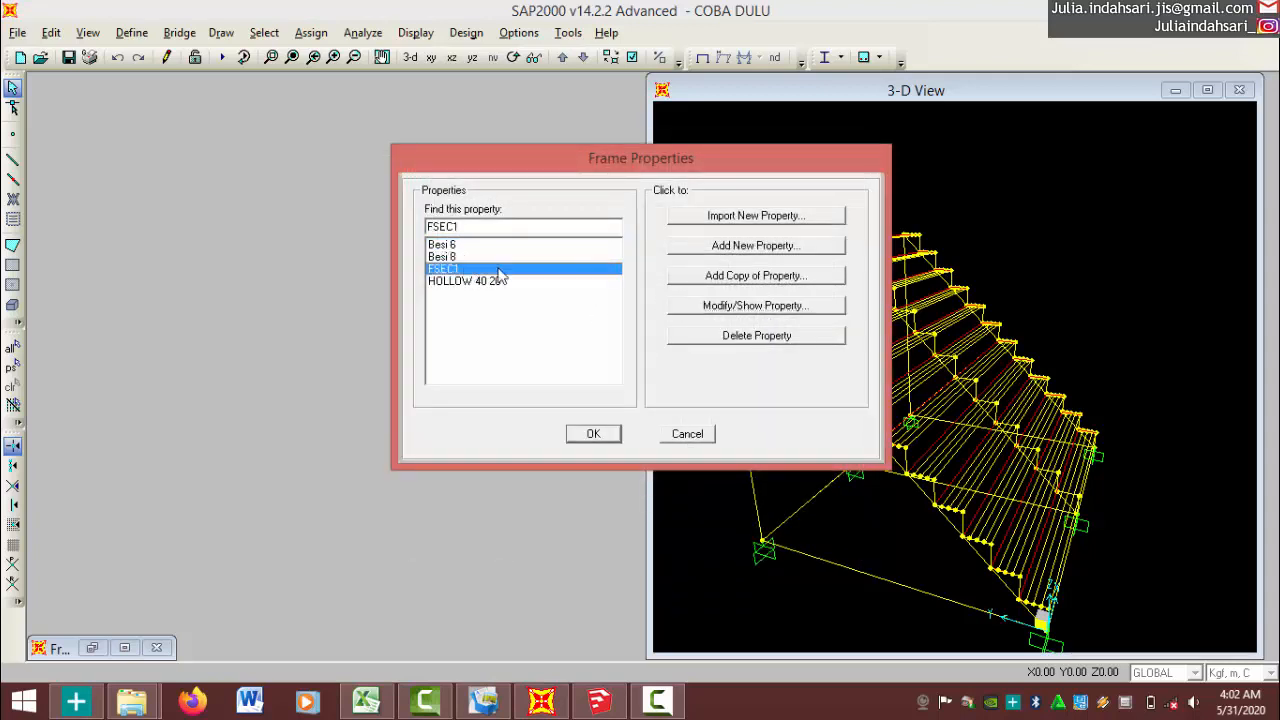
Review the property types and steel section shapes offered for a new frame section, and leave without adding one.
left_click(717, 253)
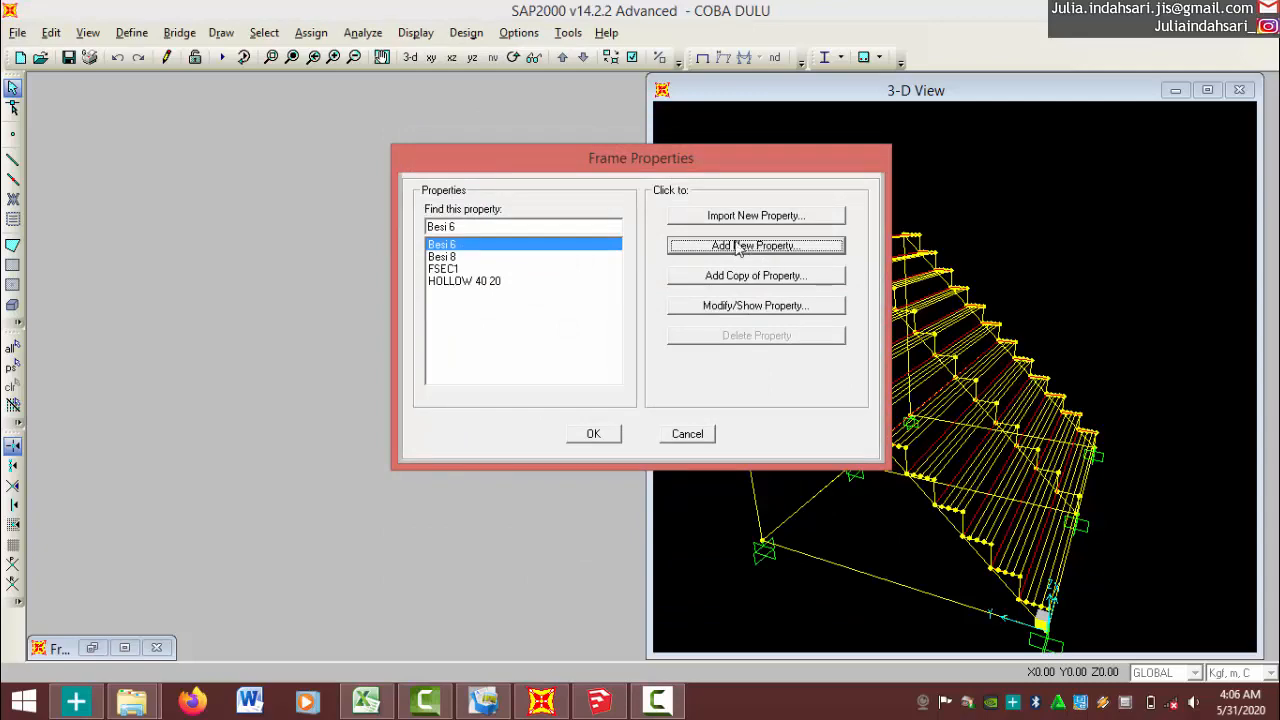
left_click(742, 246)
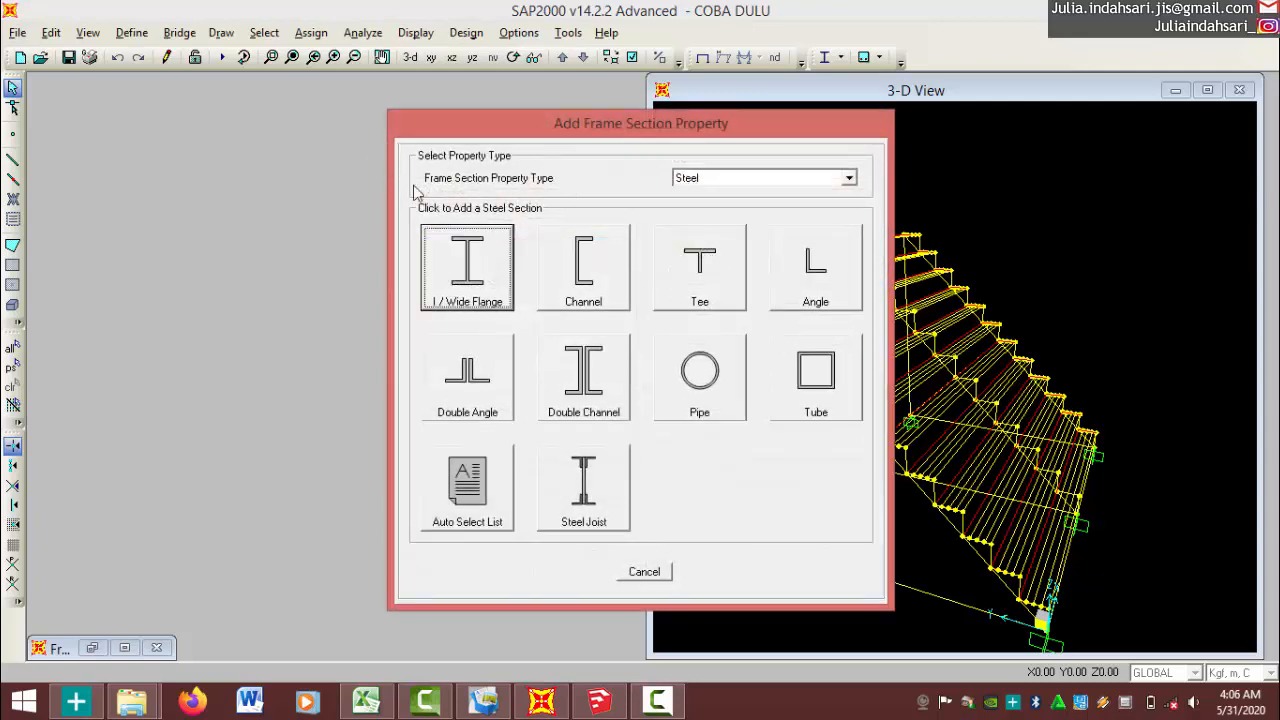
left_click(700, 180)
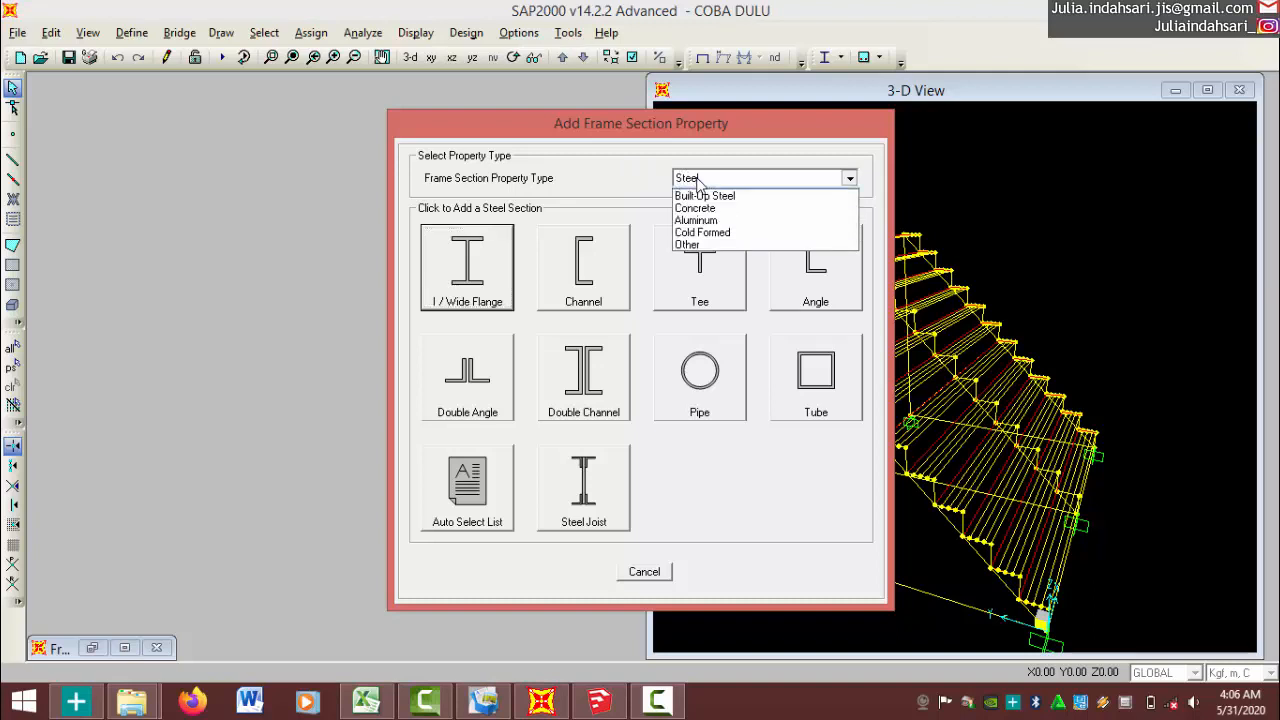
left_click(703, 183)
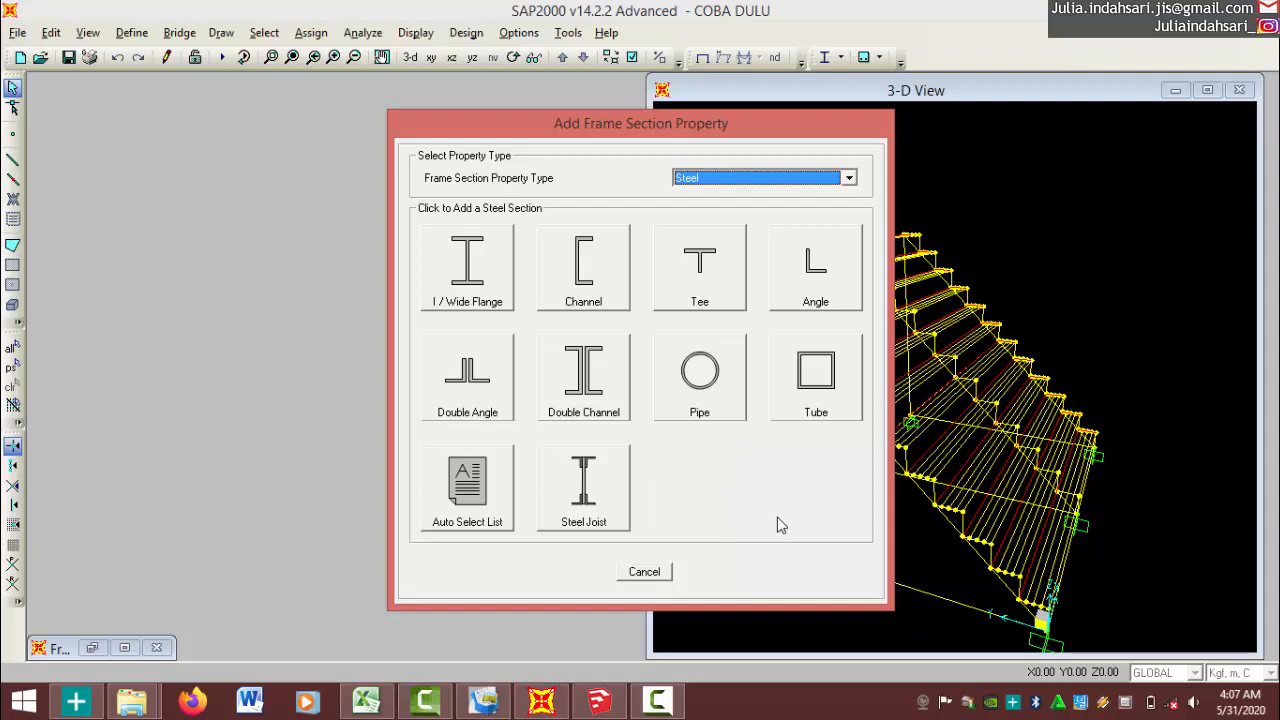
left_click(655, 572)
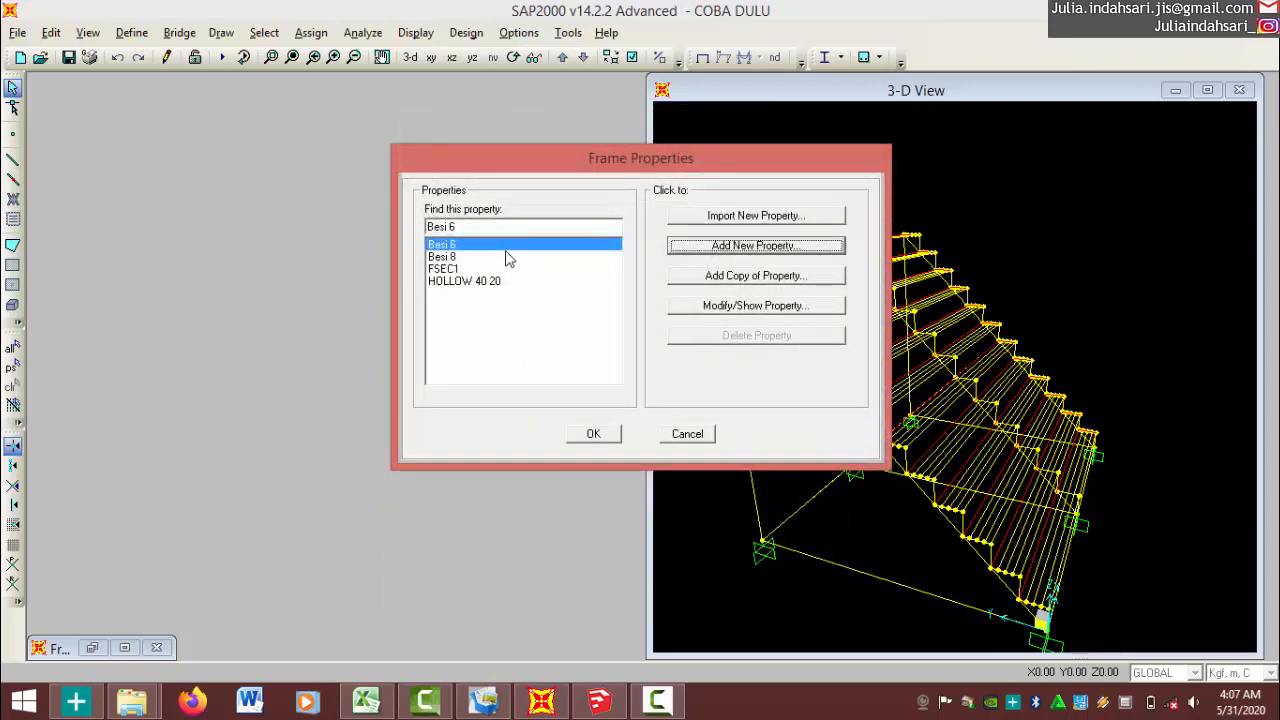
Start a new frame section of type Other in Section Designer and draw a pipe shape just beside the origin.
left_click(748, 247)
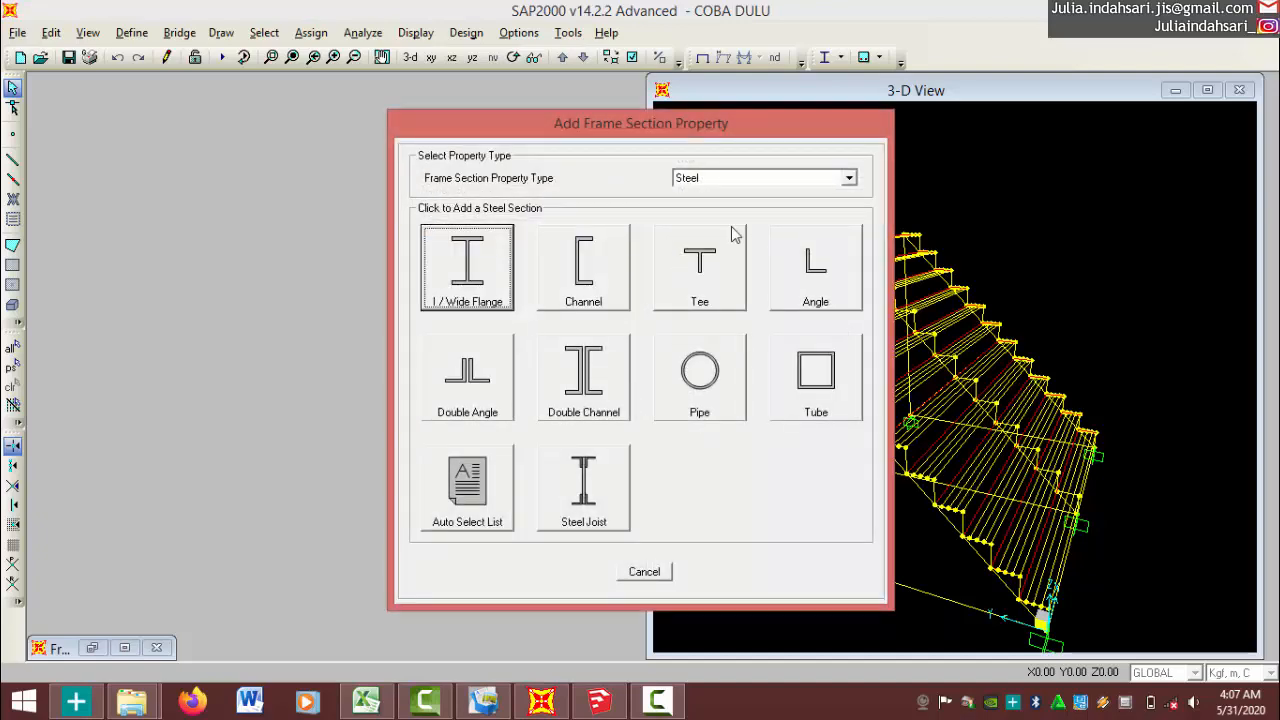
left_click(716, 180)
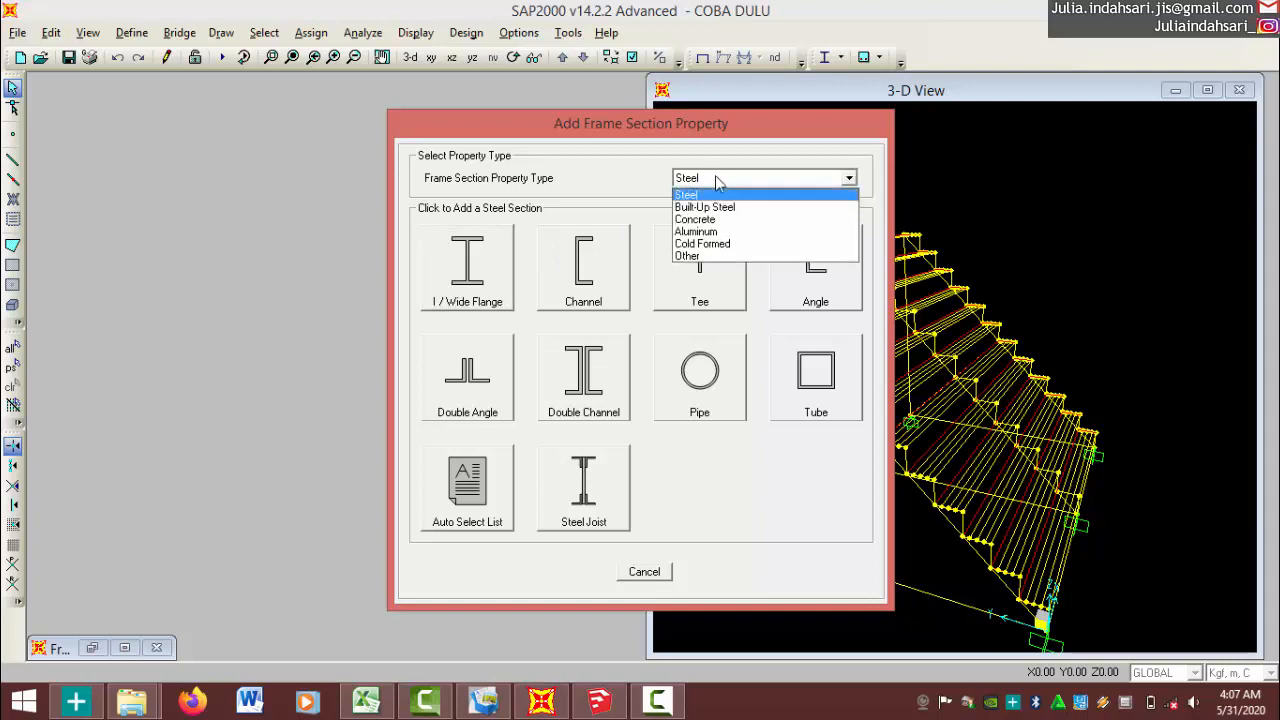
left_click(698, 260)
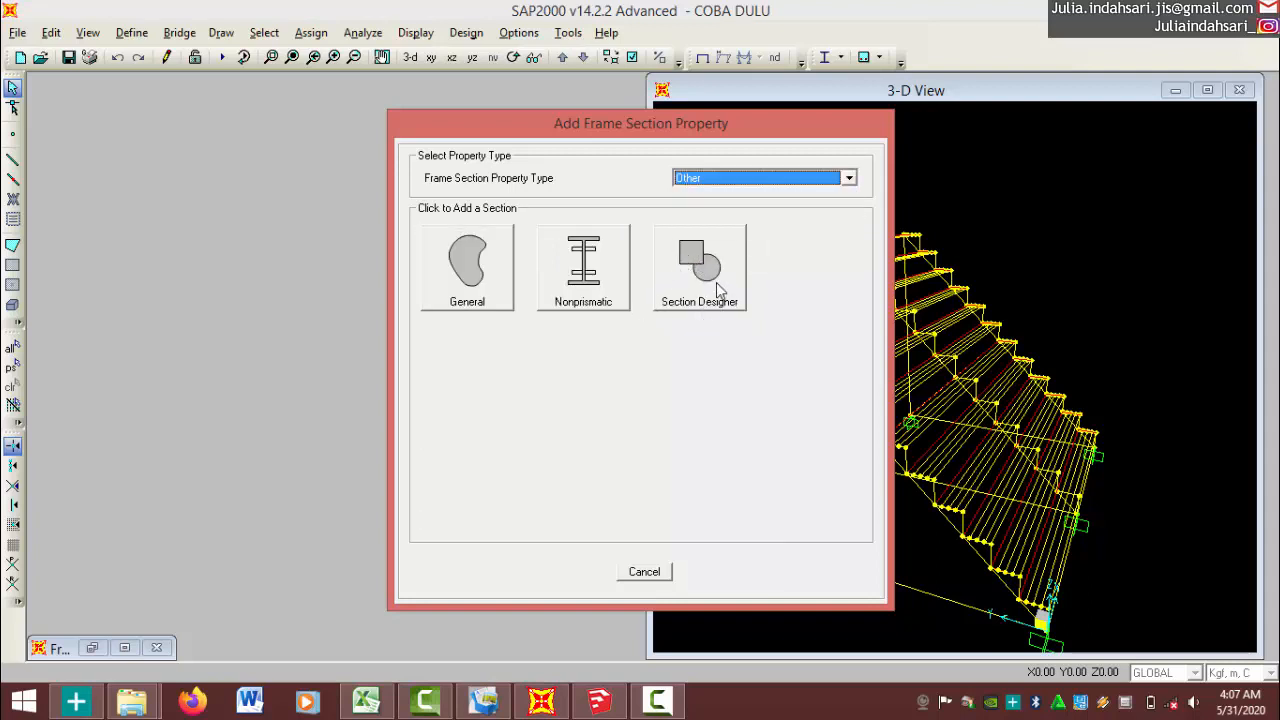
left_click(700, 268)
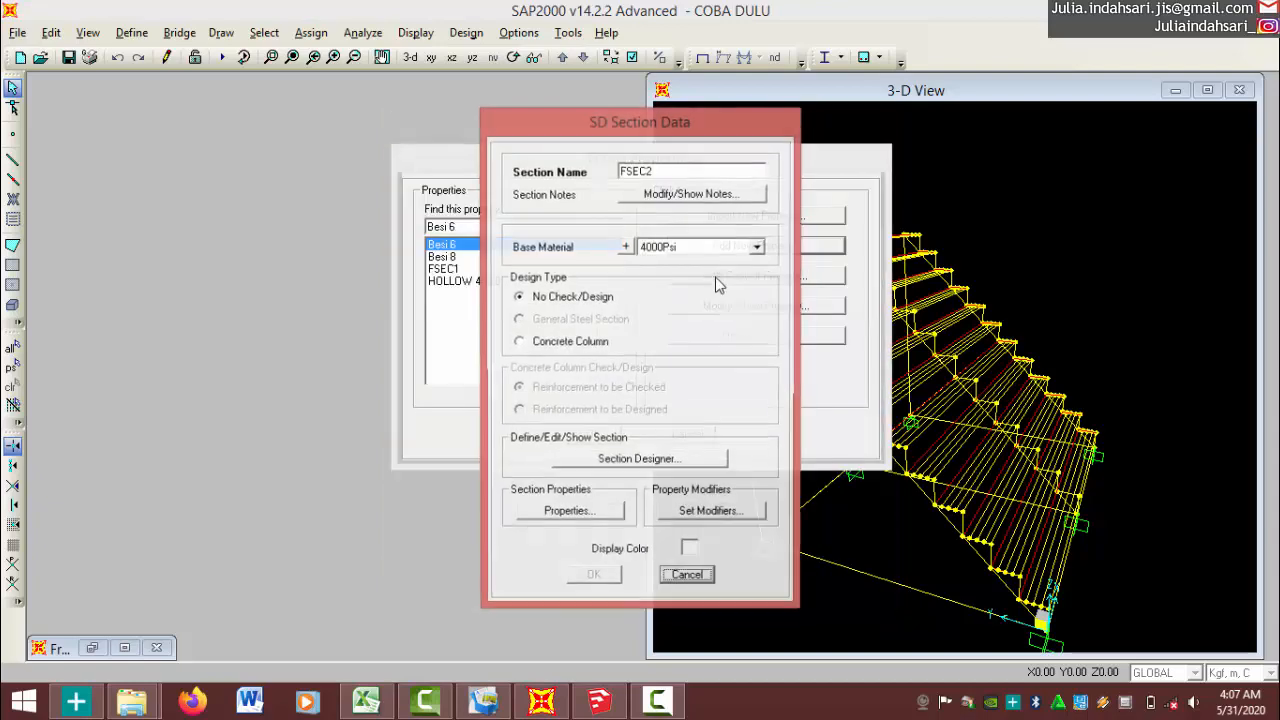
left_click(606, 465)
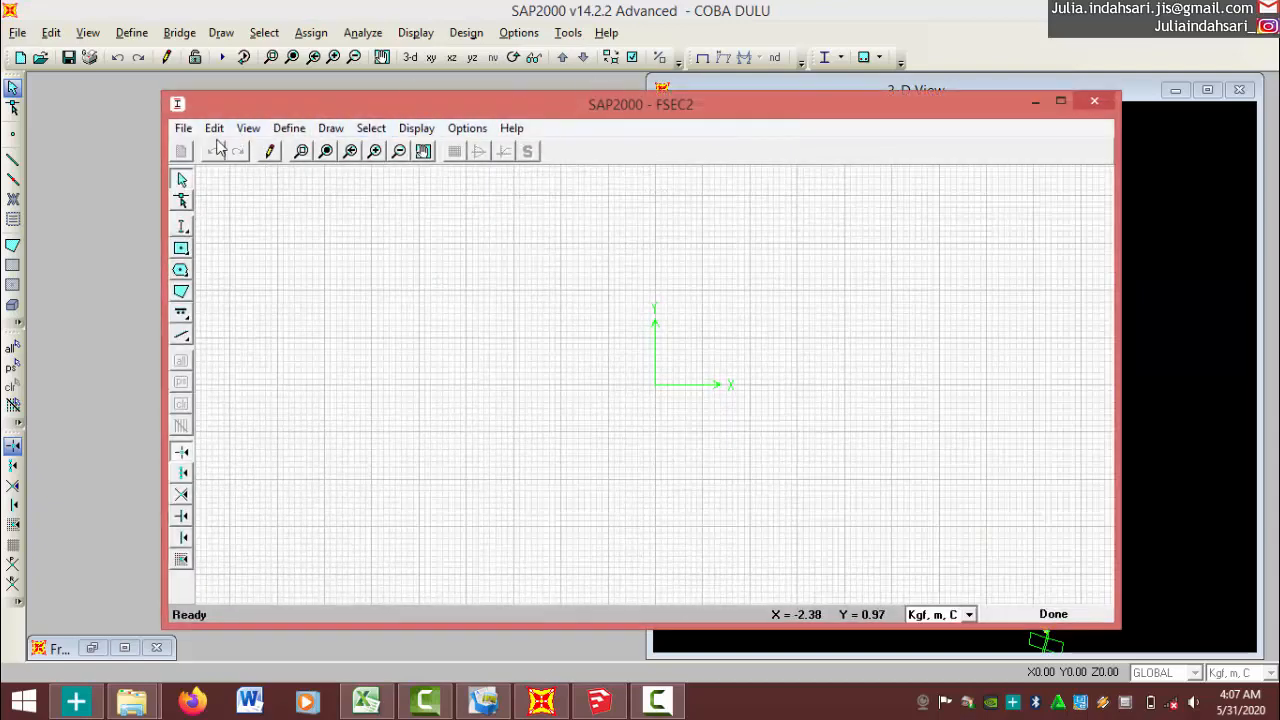
left_click(182, 271)
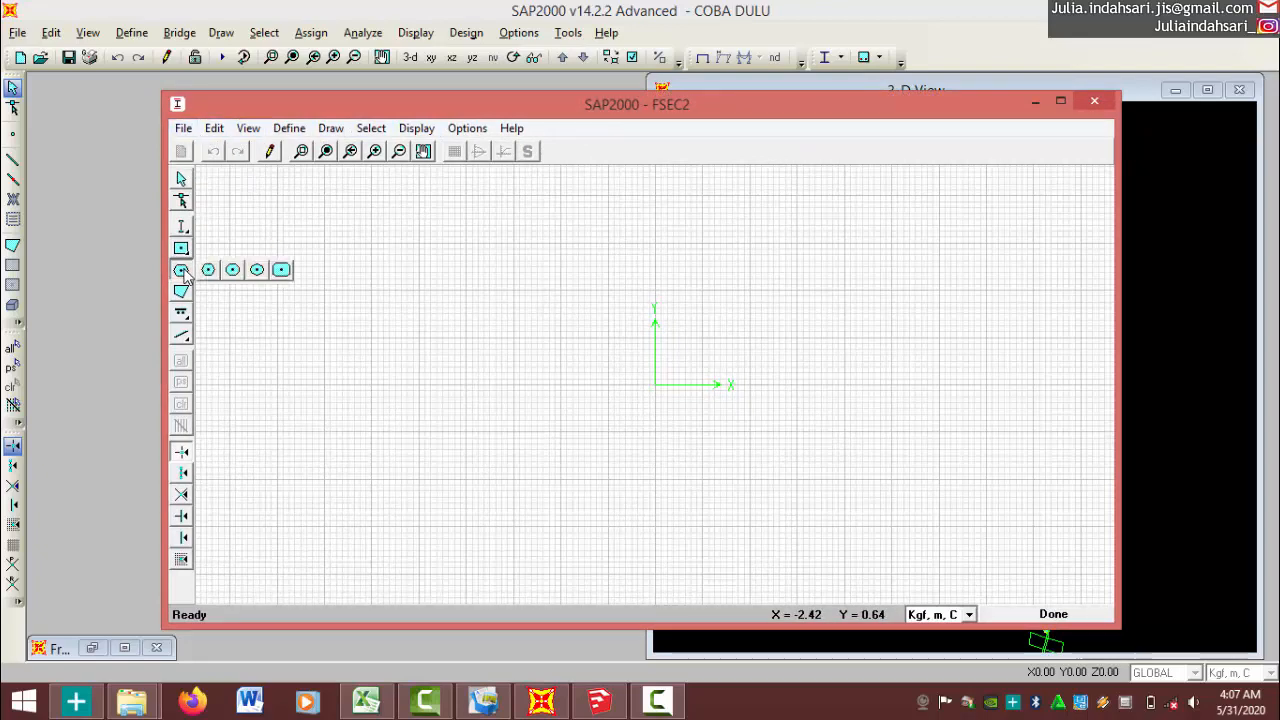
left_click(182, 226)
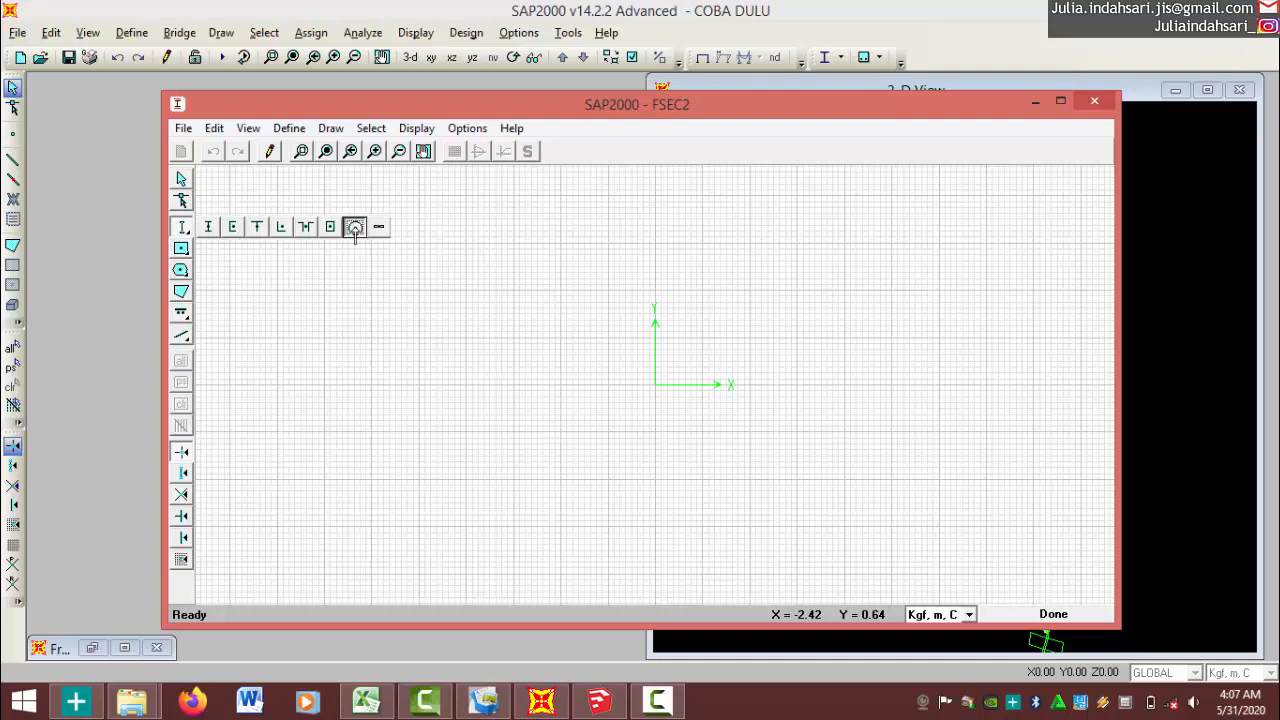
left_click(355, 228)
left_click(572, 363)
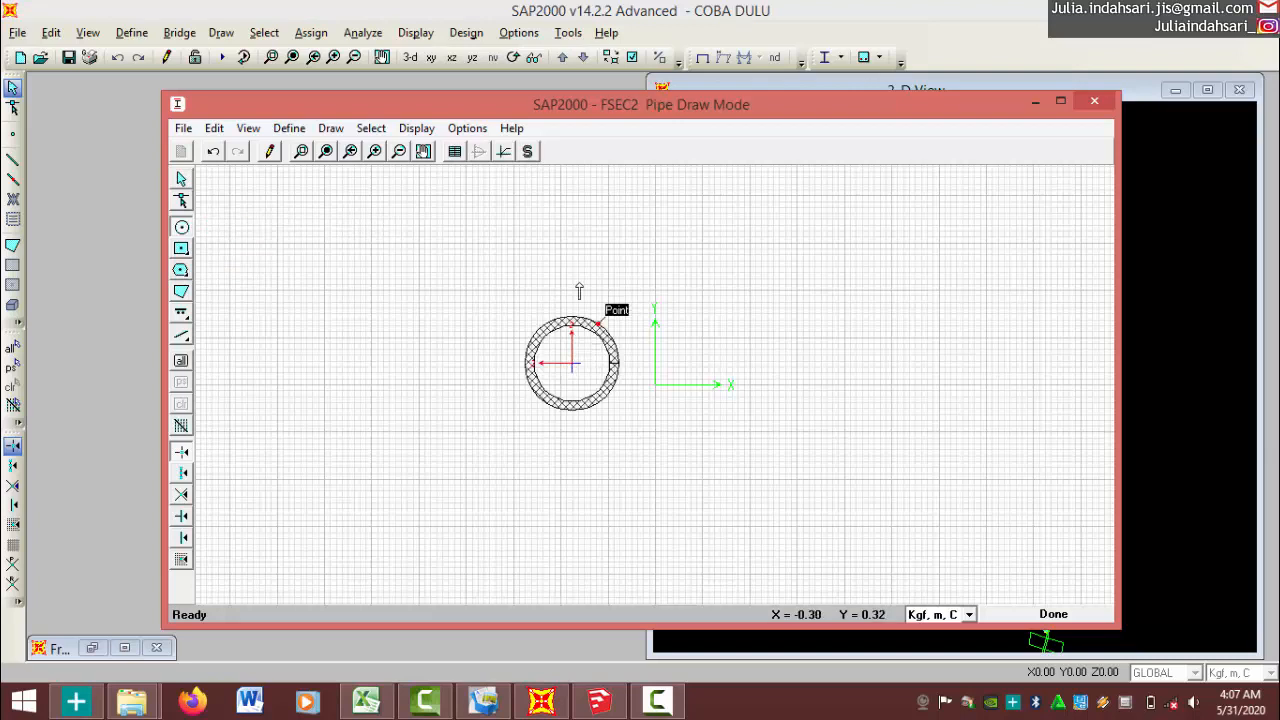
Check the drawn pipe's shape properties, and discard the Section Designer section.
right_click(568, 328)
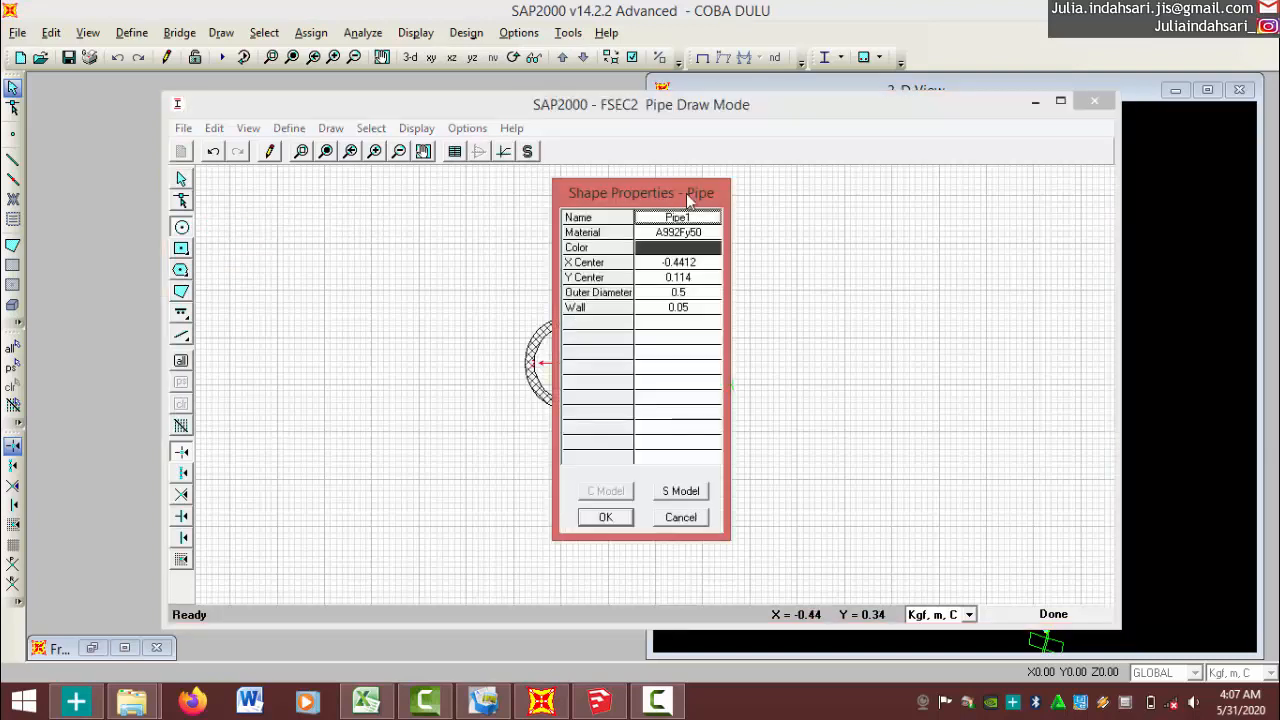
left_click_drag(800, 198, 888, 194)
left_click(864, 222)
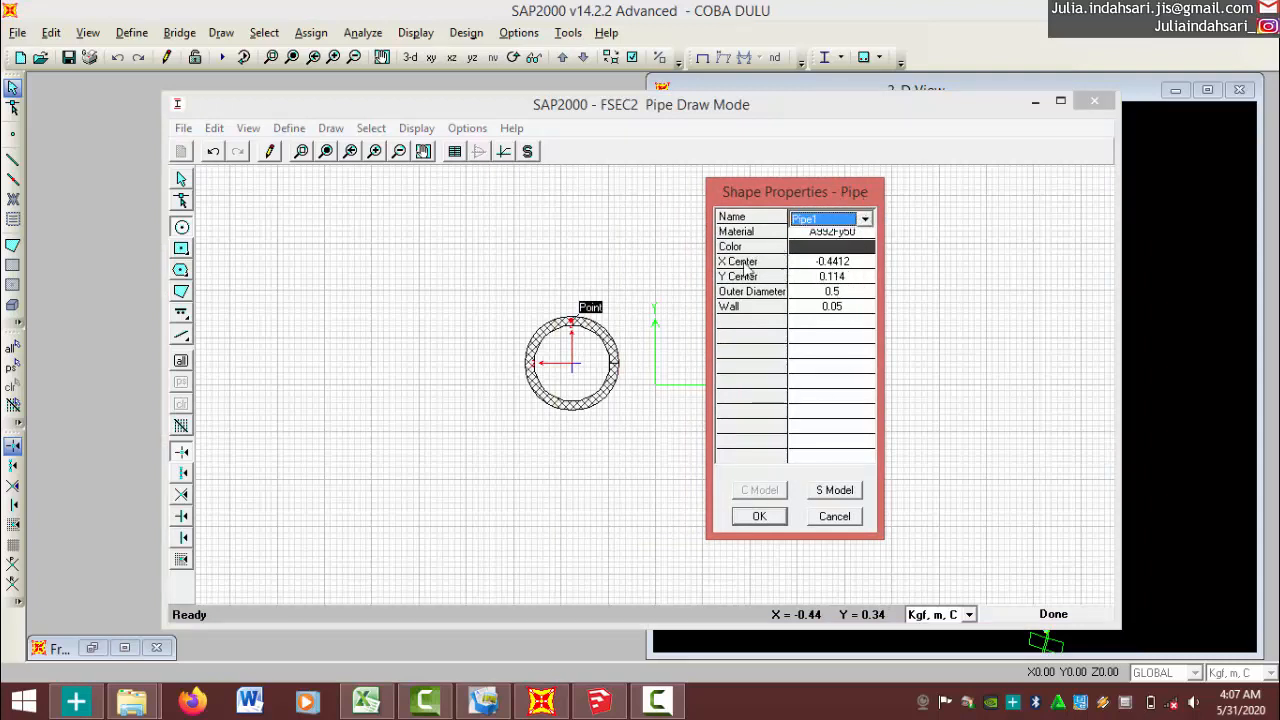
left_click(834, 516)
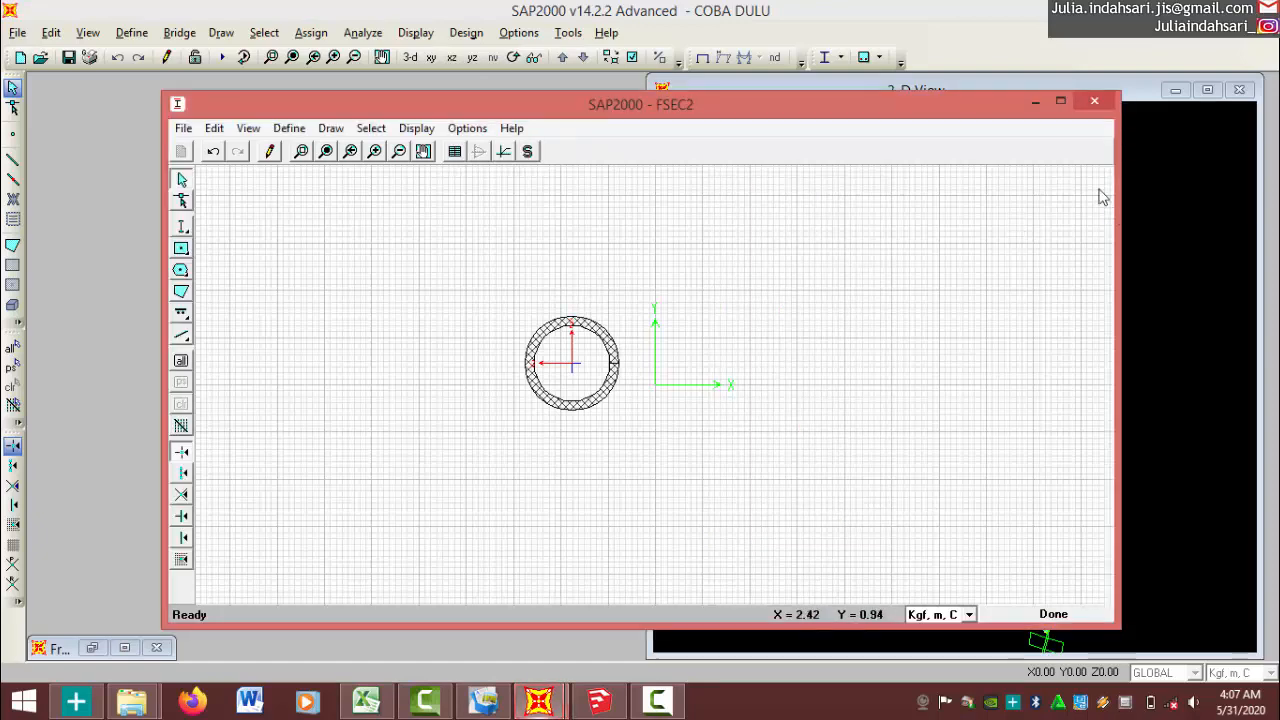
left_click(1095, 102)
left_click(688, 577)
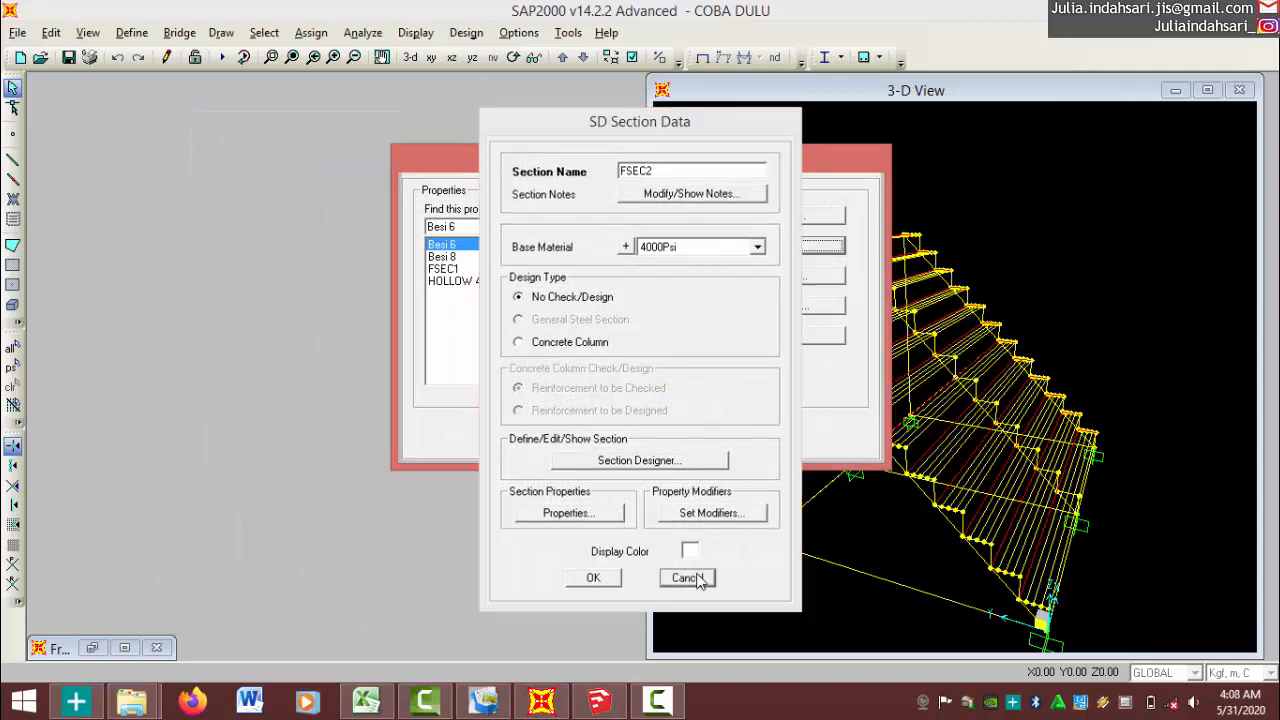
Start a new General frame section with the default section properties and assign it the BAJA TULANGAN POLOS material.
left_click(757, 247)
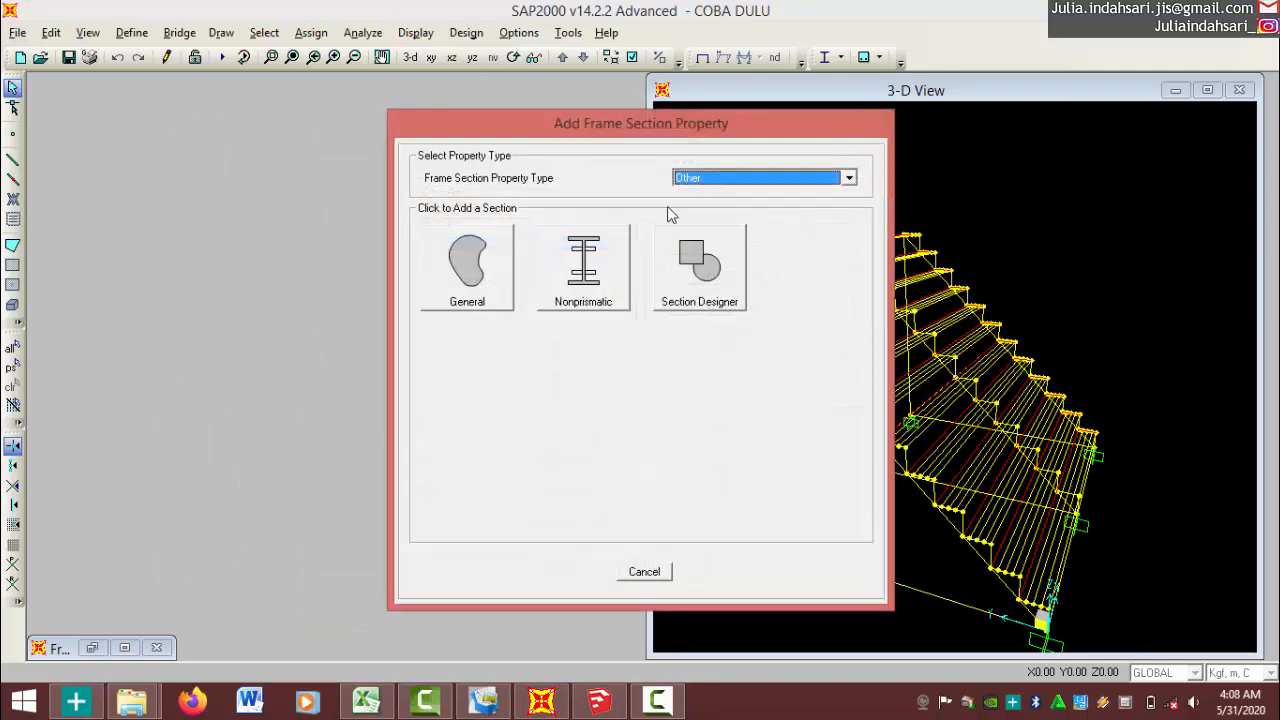
left_click(449, 257)
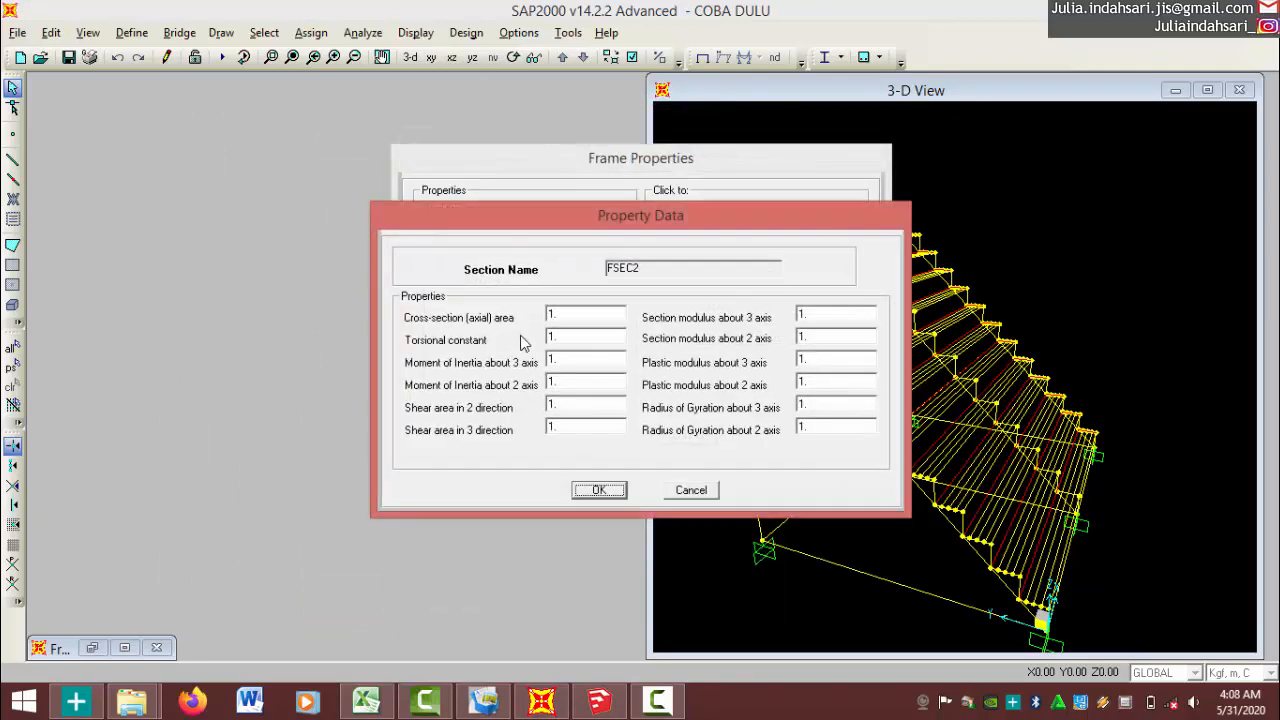
left_click(600, 490)
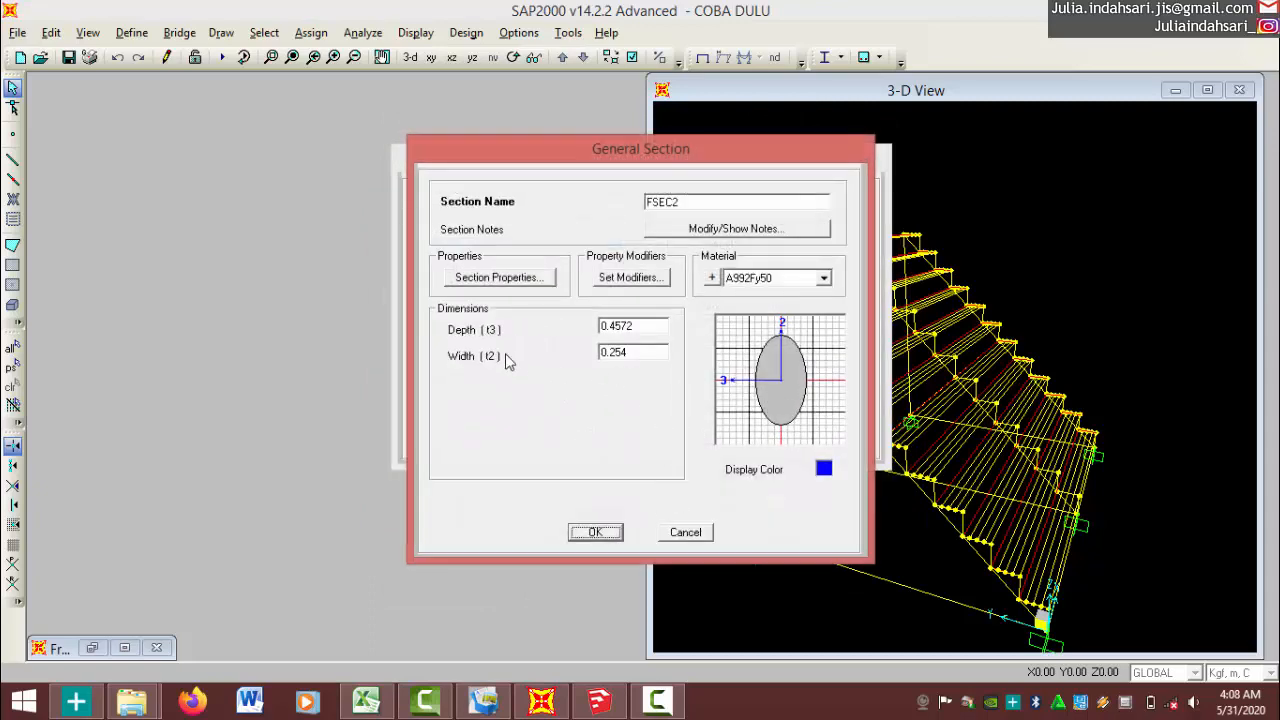
left_click(766, 279)
left_click(768, 280)
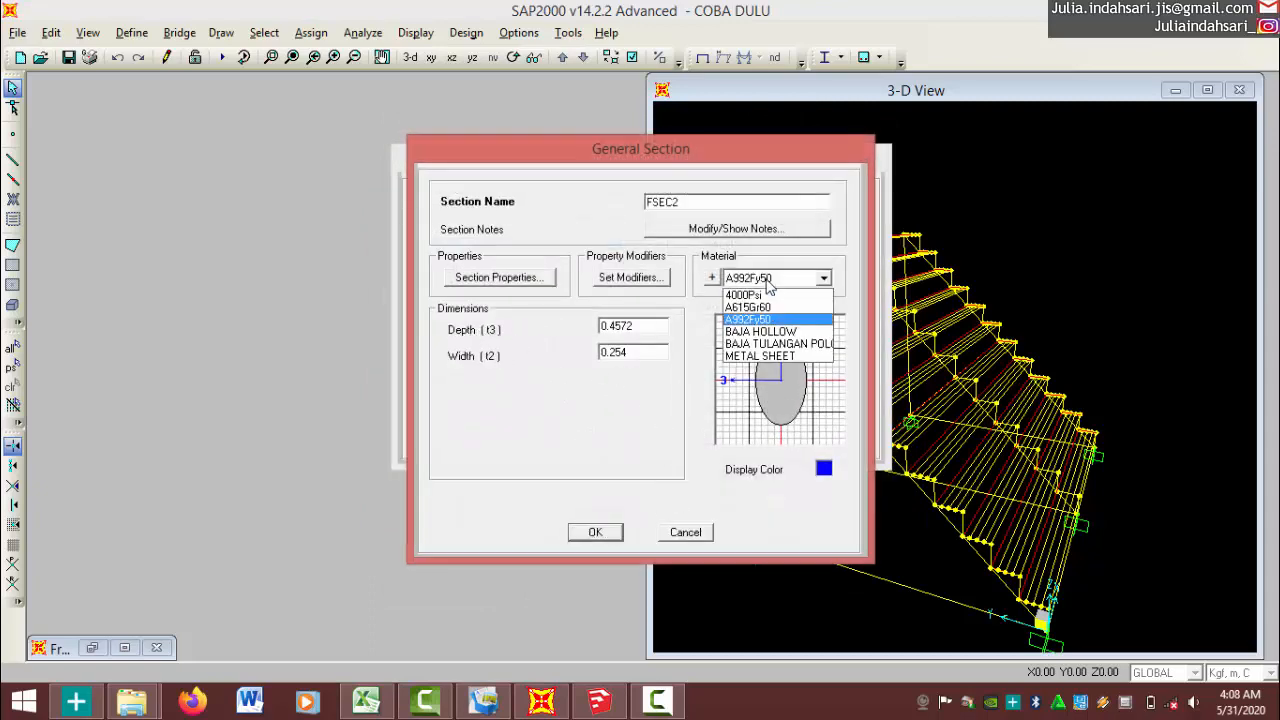
left_click(748, 345)
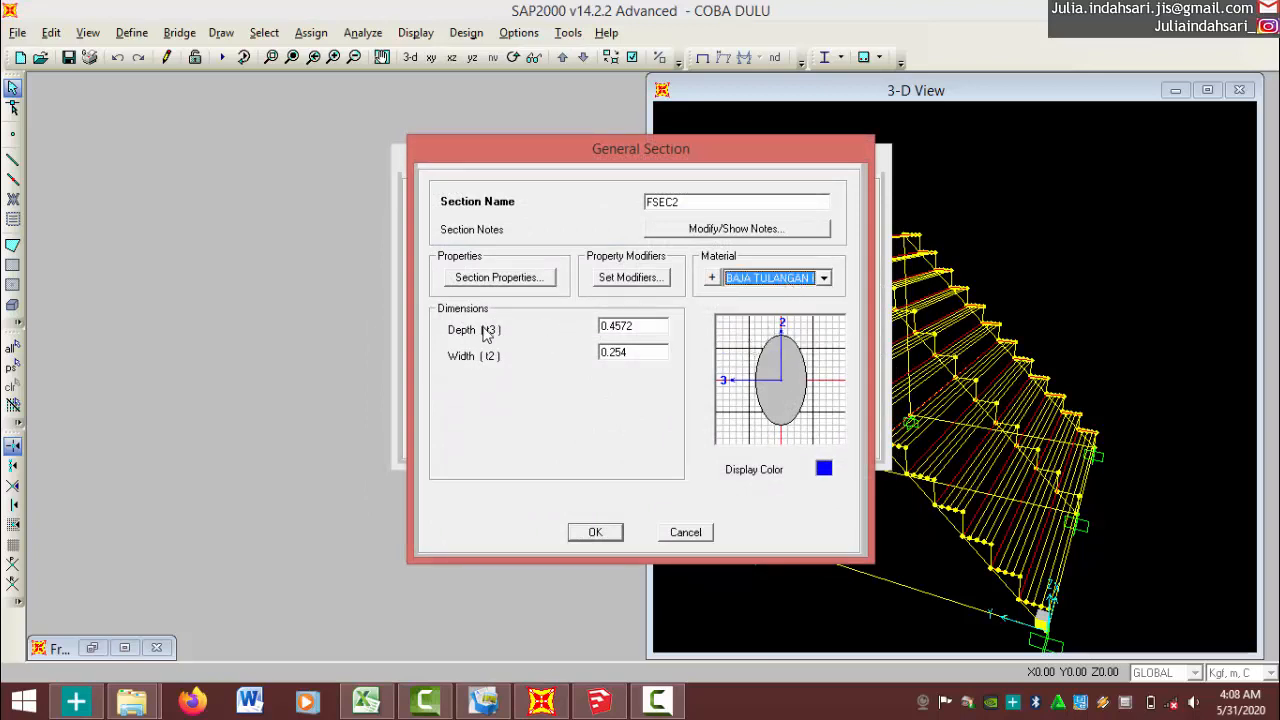
Set the General section's depth (t3) and width (t2) both to 0.06 m, and cancel the section.
double_click(647, 325)
key("BackSpace")
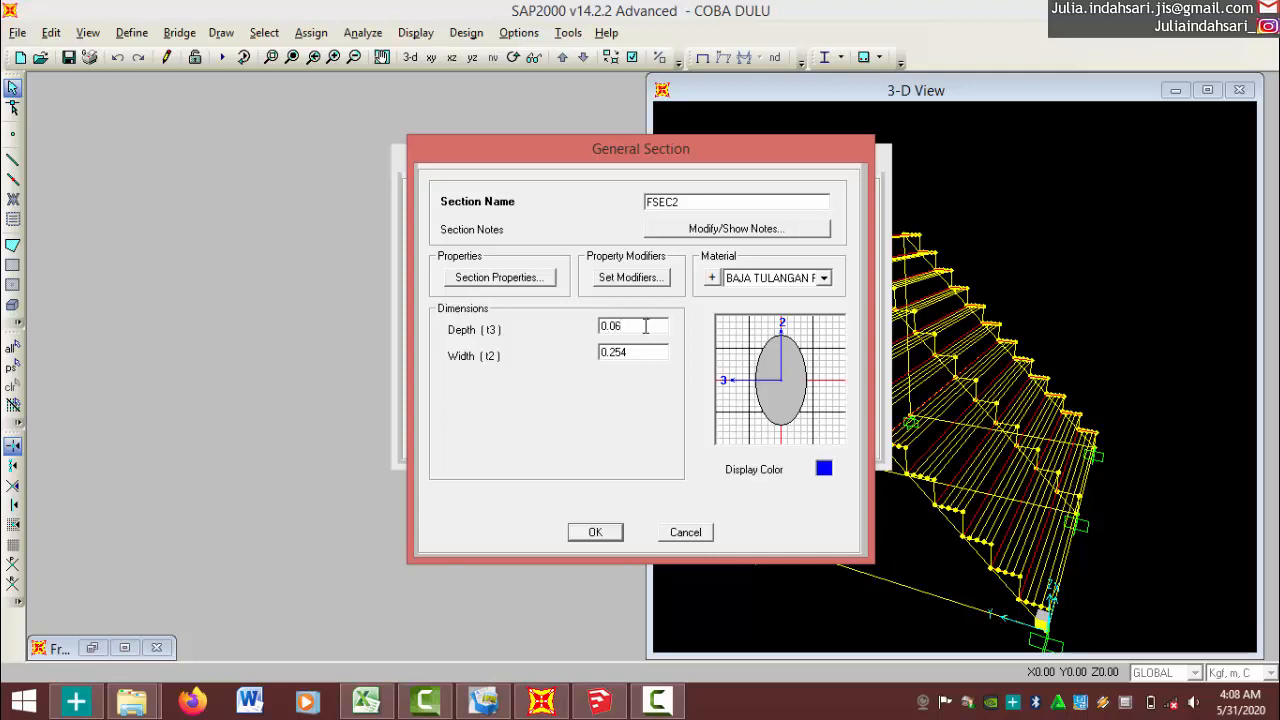
double_click(611, 321)
double_click(621, 357)
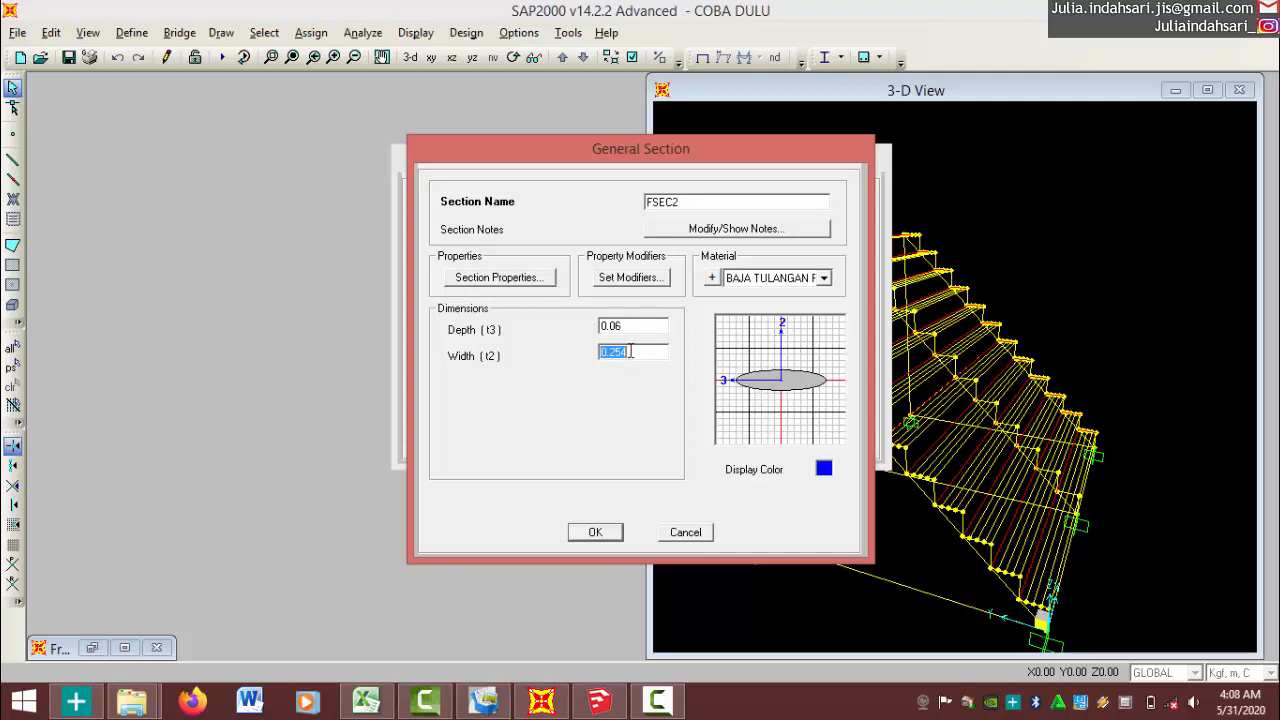
left_click(657, 352)
double_click(666, 357)
type("0.06")
double_click(640, 326)
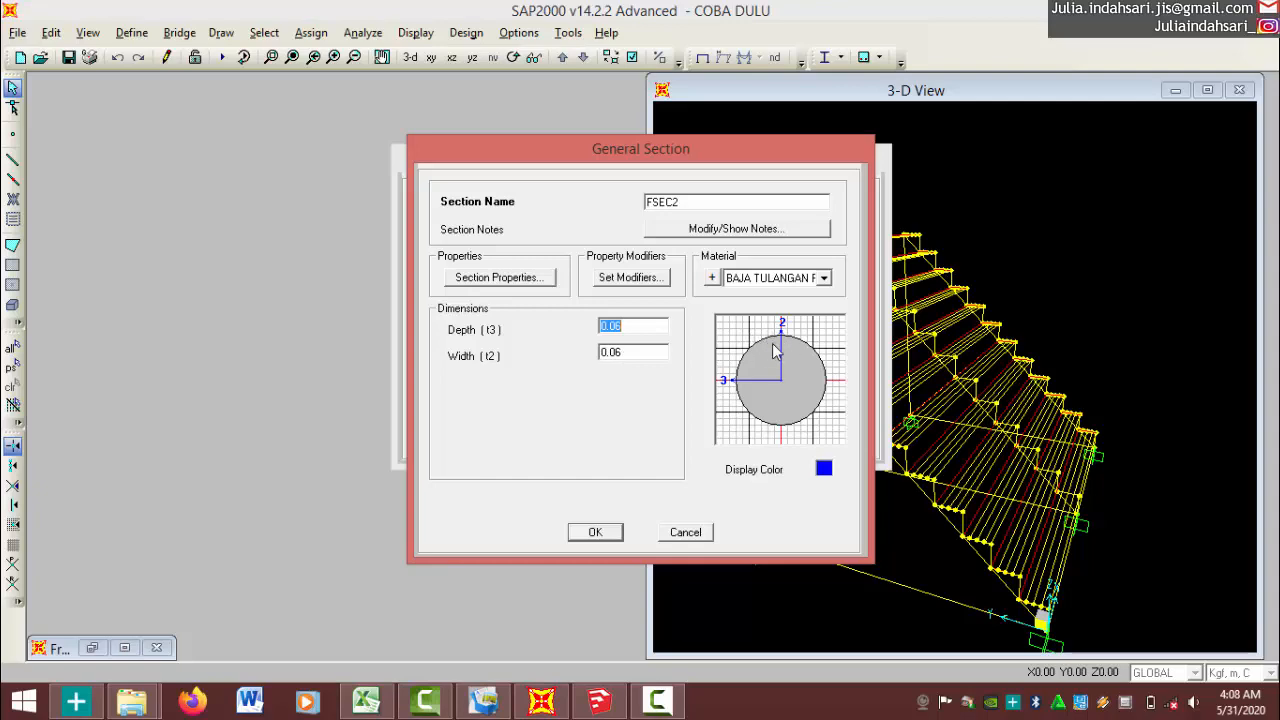
left_click(688, 531)
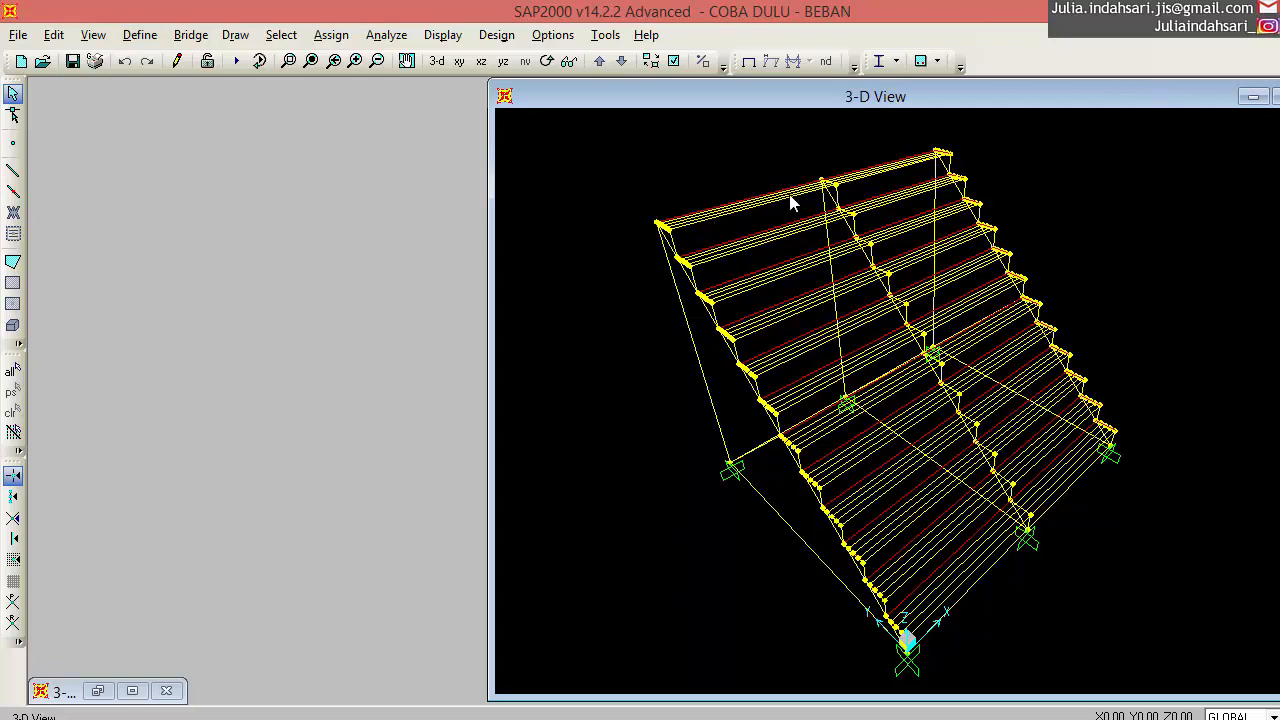
Review the list of defined materials in the COBA DULU - BEBAN model without changing it.
scroll(886, 216, "up", 1)
scroll(886, 216, "up", 1)
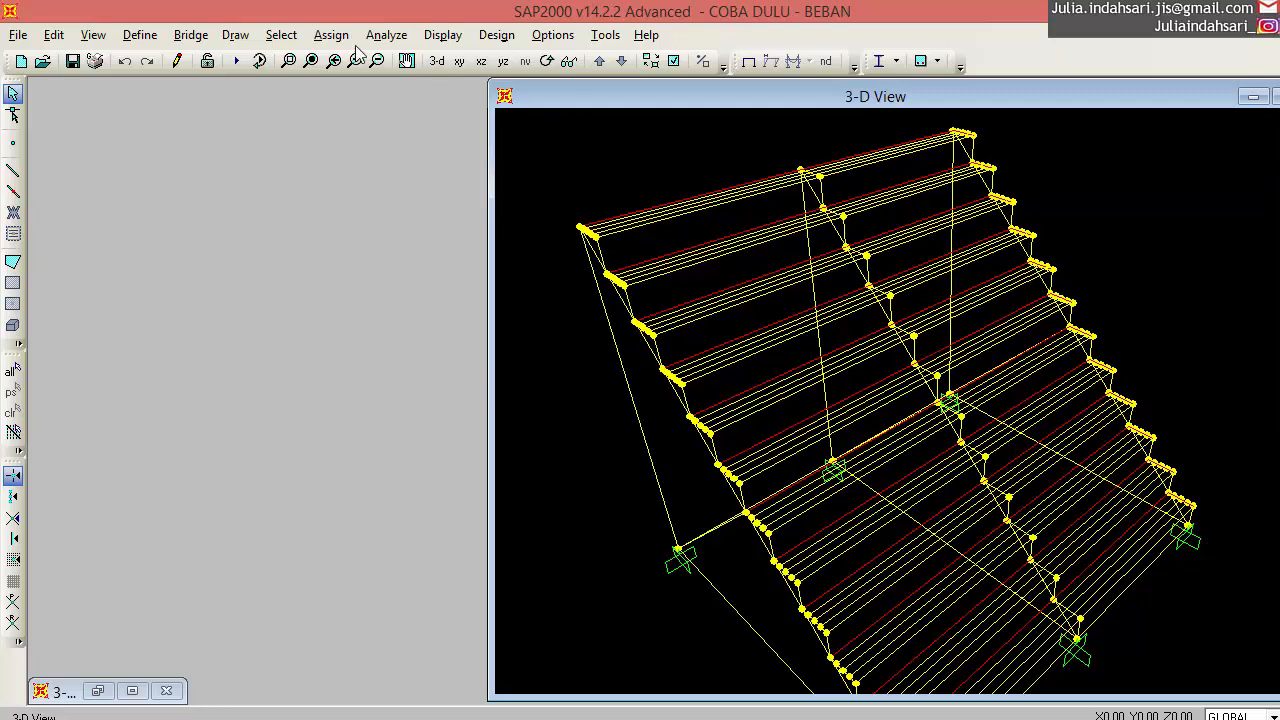
left_click(152, 32)
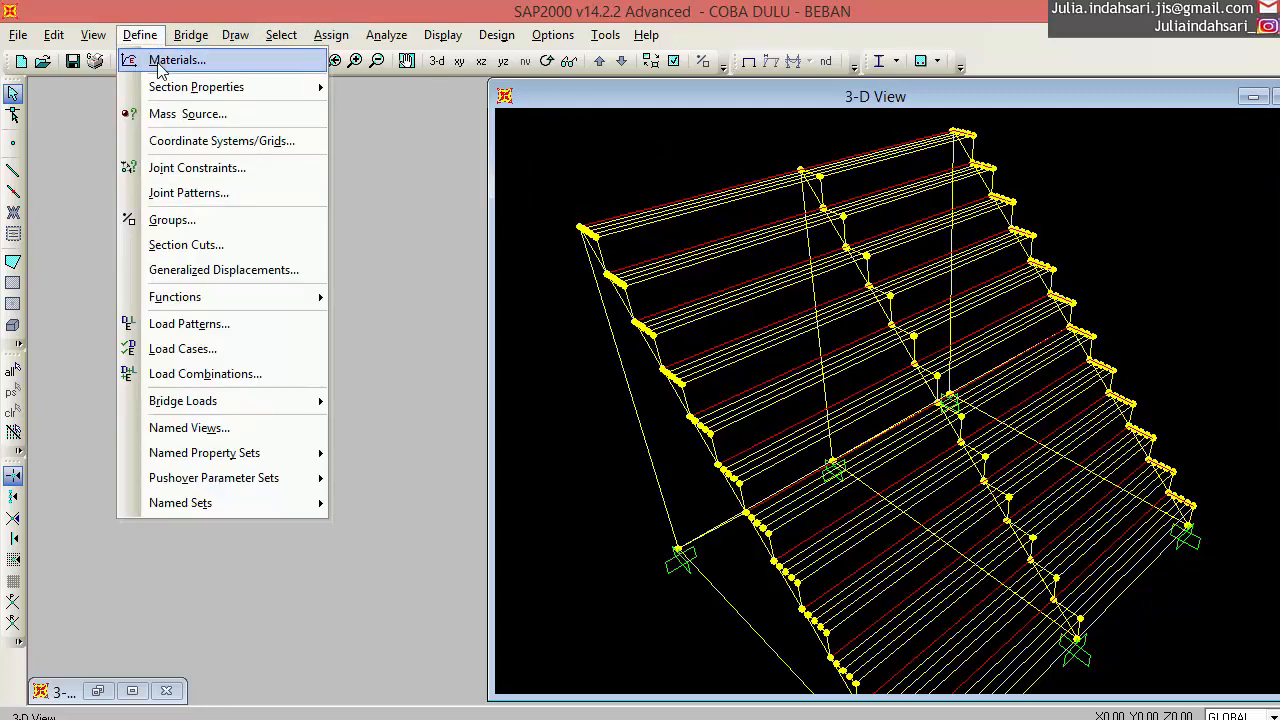
left_click(160, 57)
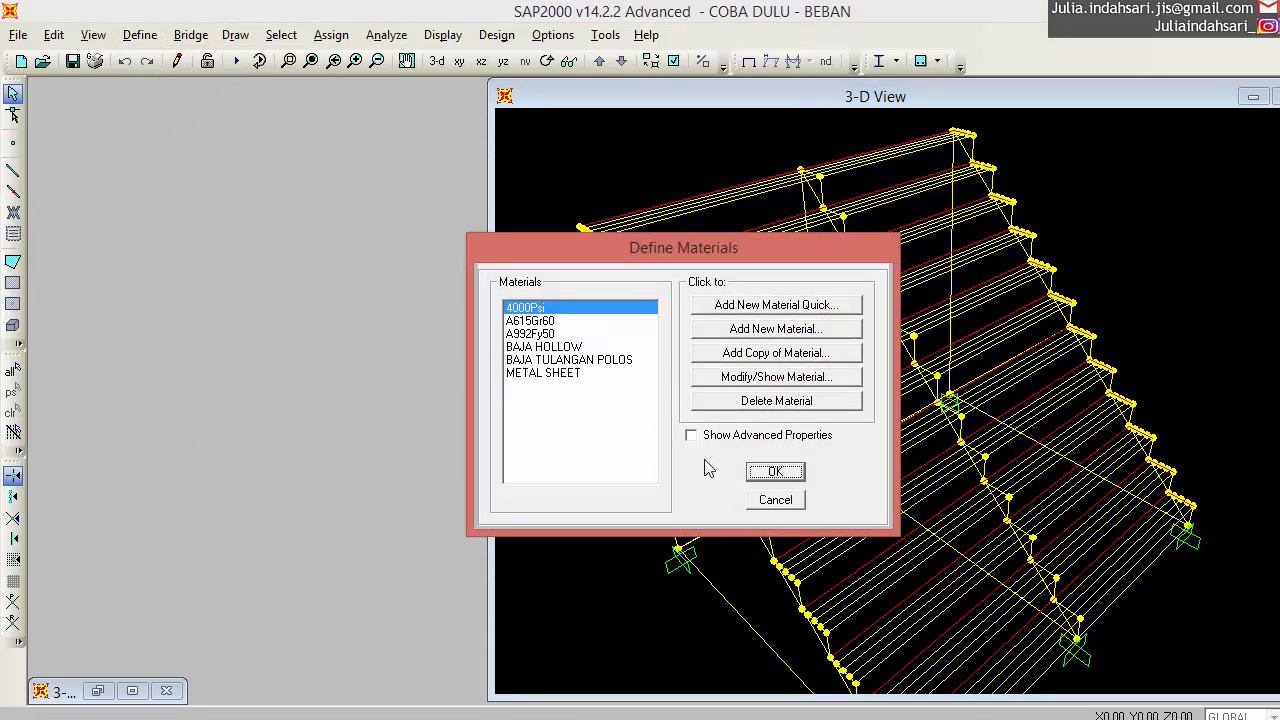
left_click(788, 508)
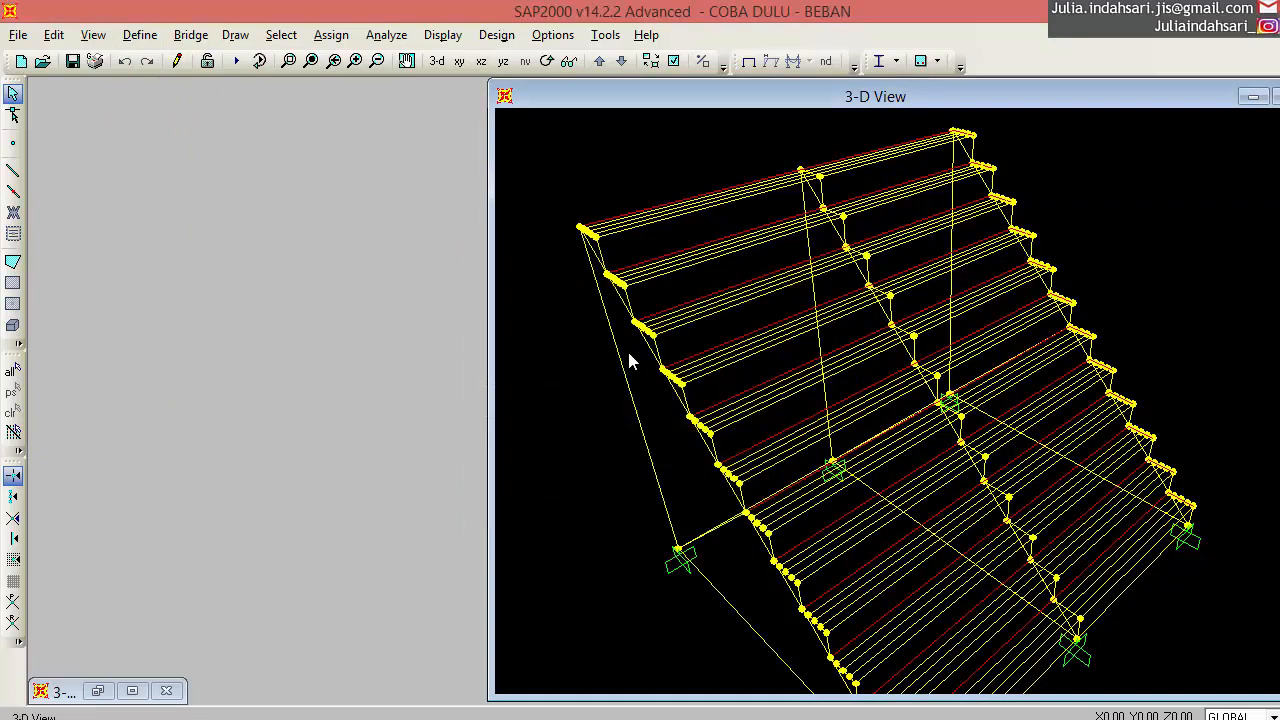
Review the list of frame section properties defined in the COBA DULU - BEBAN model.
left_click(140, 35)
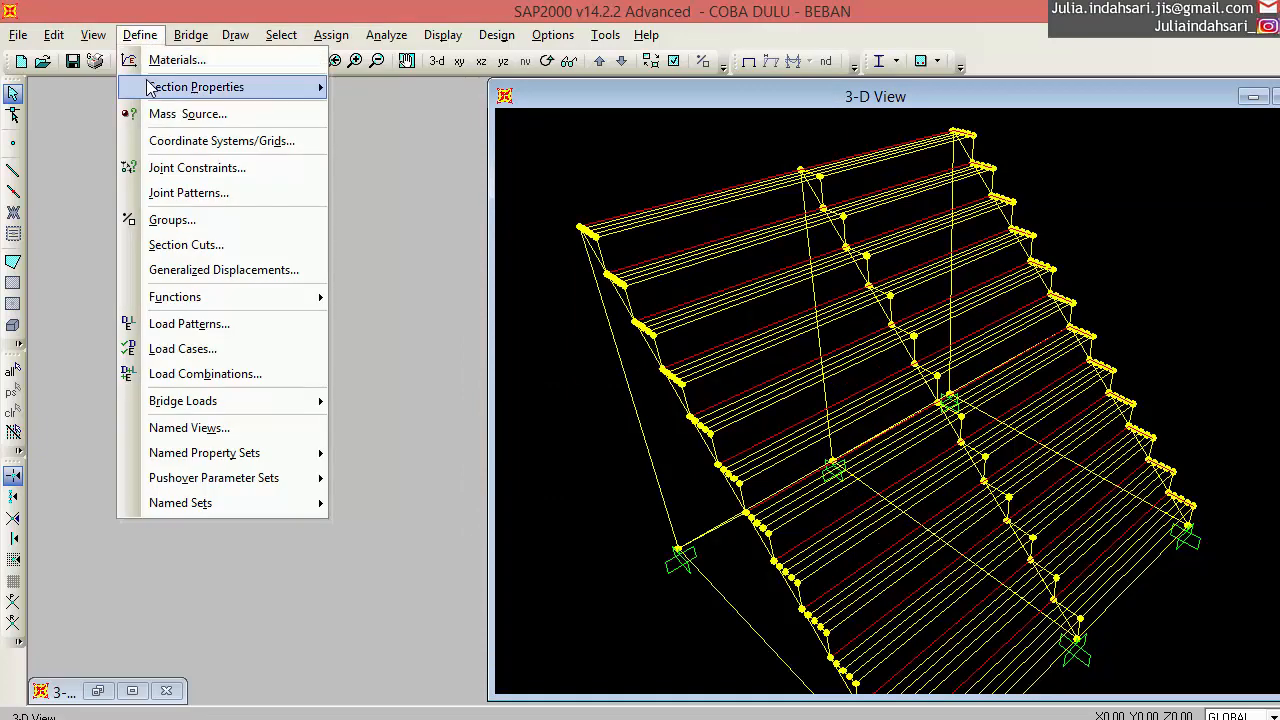
mouse_move(145, 87)
left_click(378, 88)
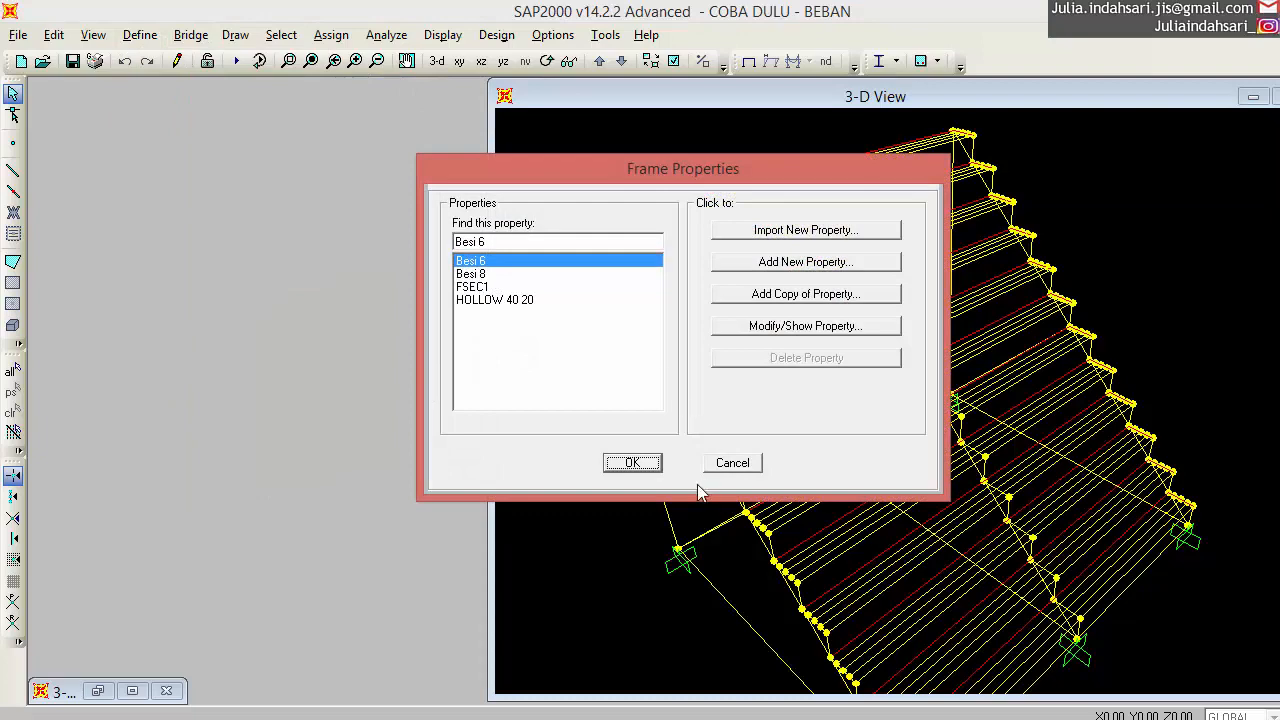
left_click(632, 464)
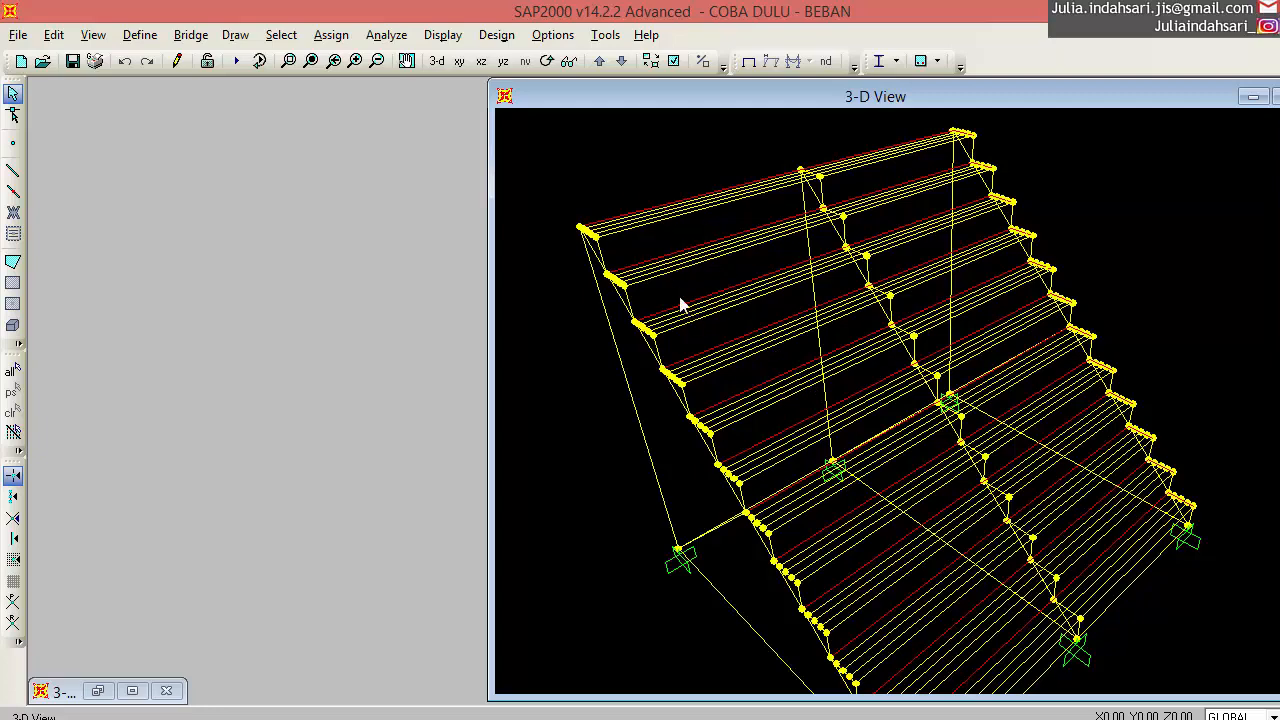
scroll(680, 297, "up", 5)
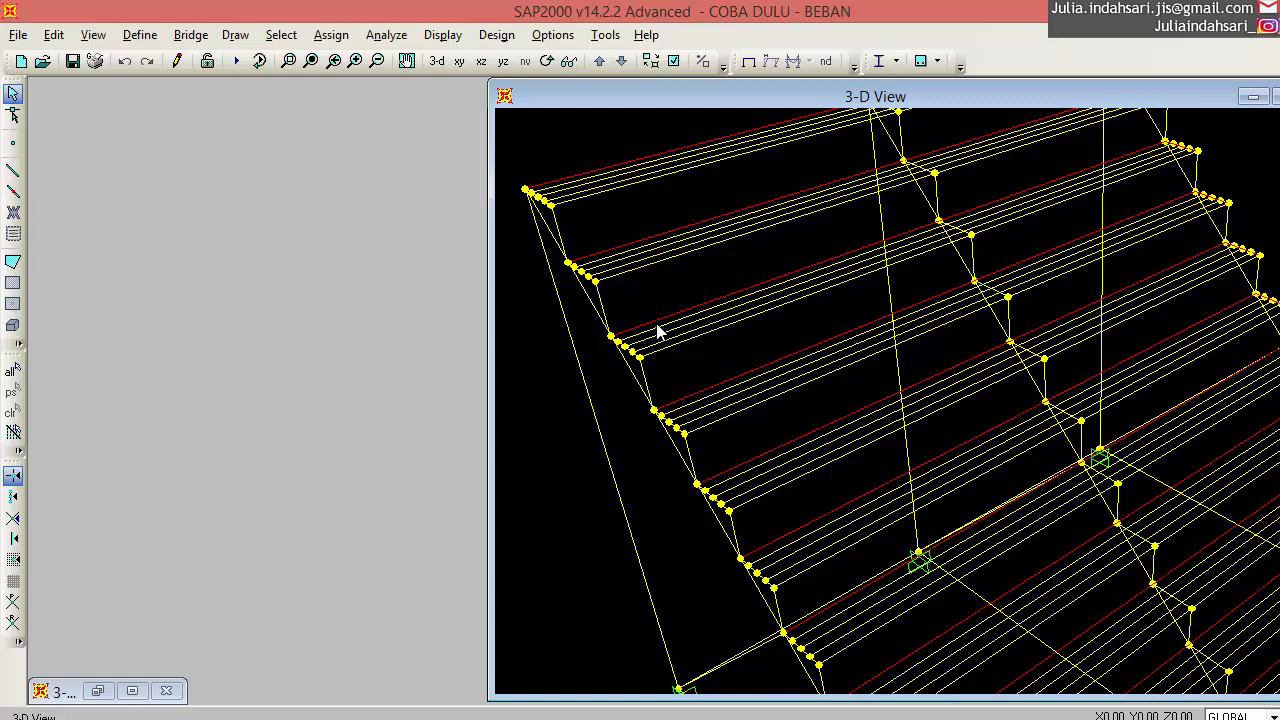
scroll(667, 292, "down", 4)
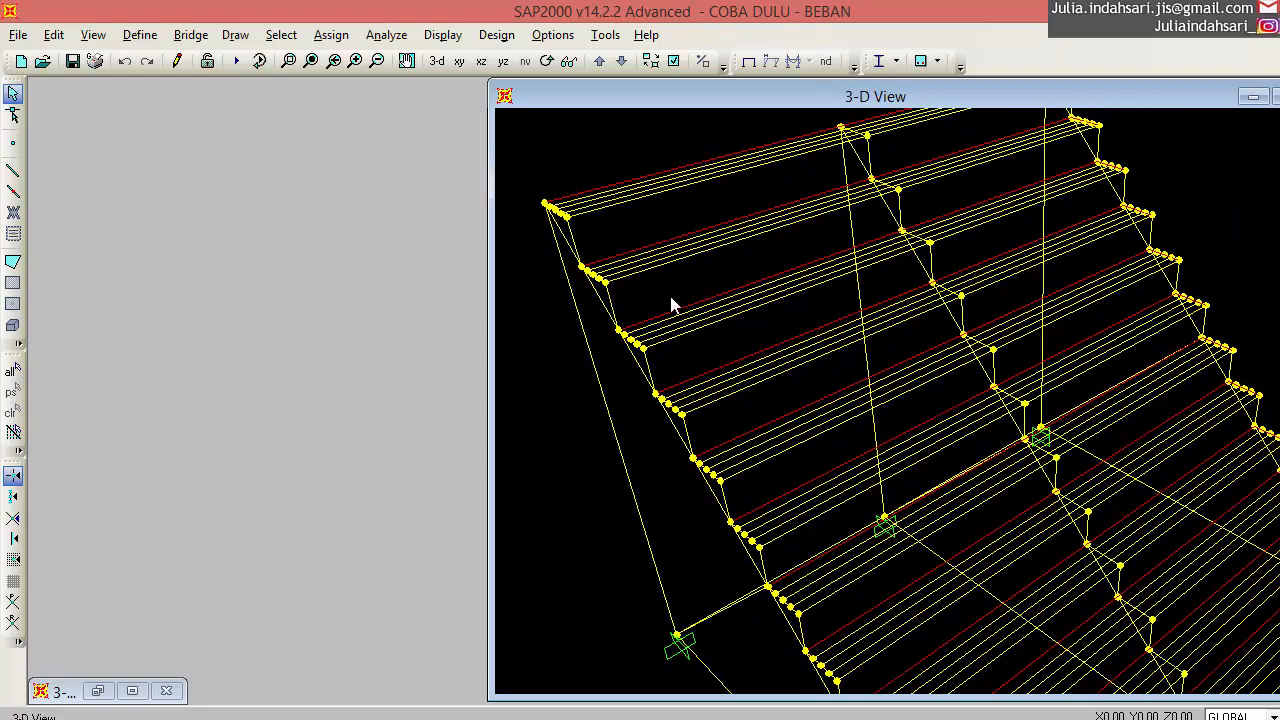
Check the section property assigned to the rack's rear leg frame member, leaving its assignments unchanged.
scroll(680, 307, "down", 2)
scroll(704, 285, "down", 1)
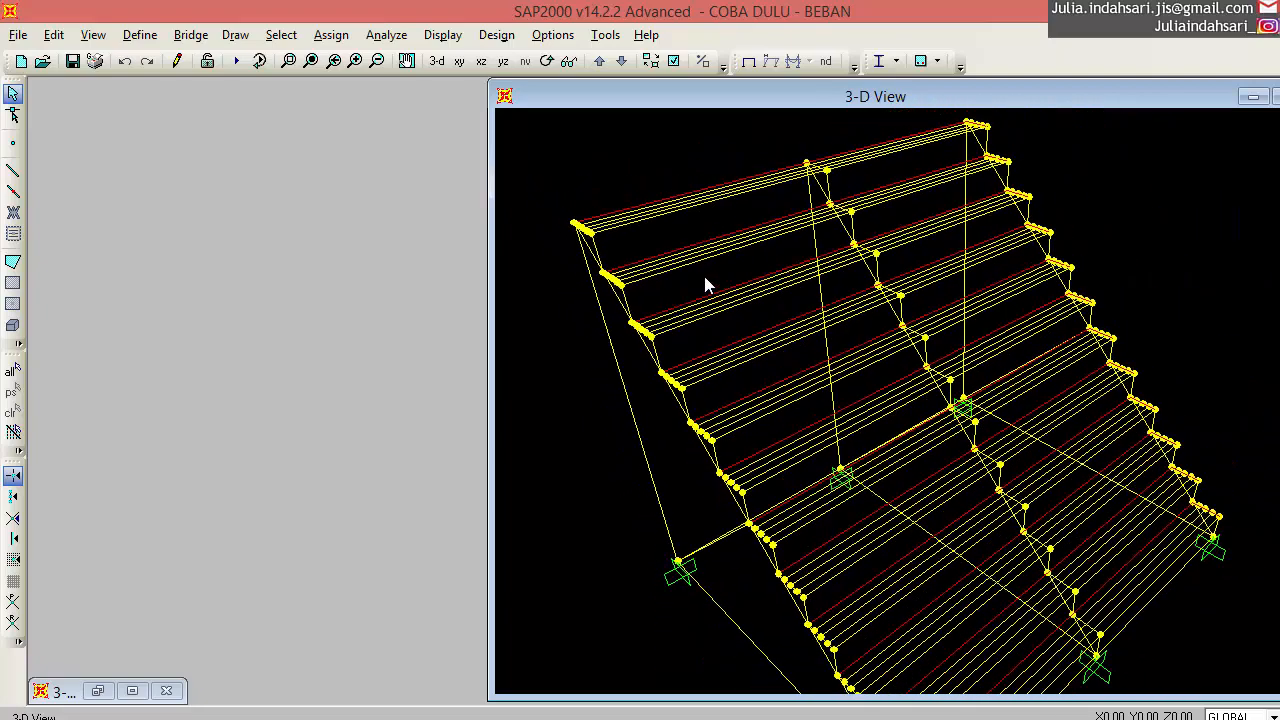
left_click(620, 372)
right_click(632, 418)
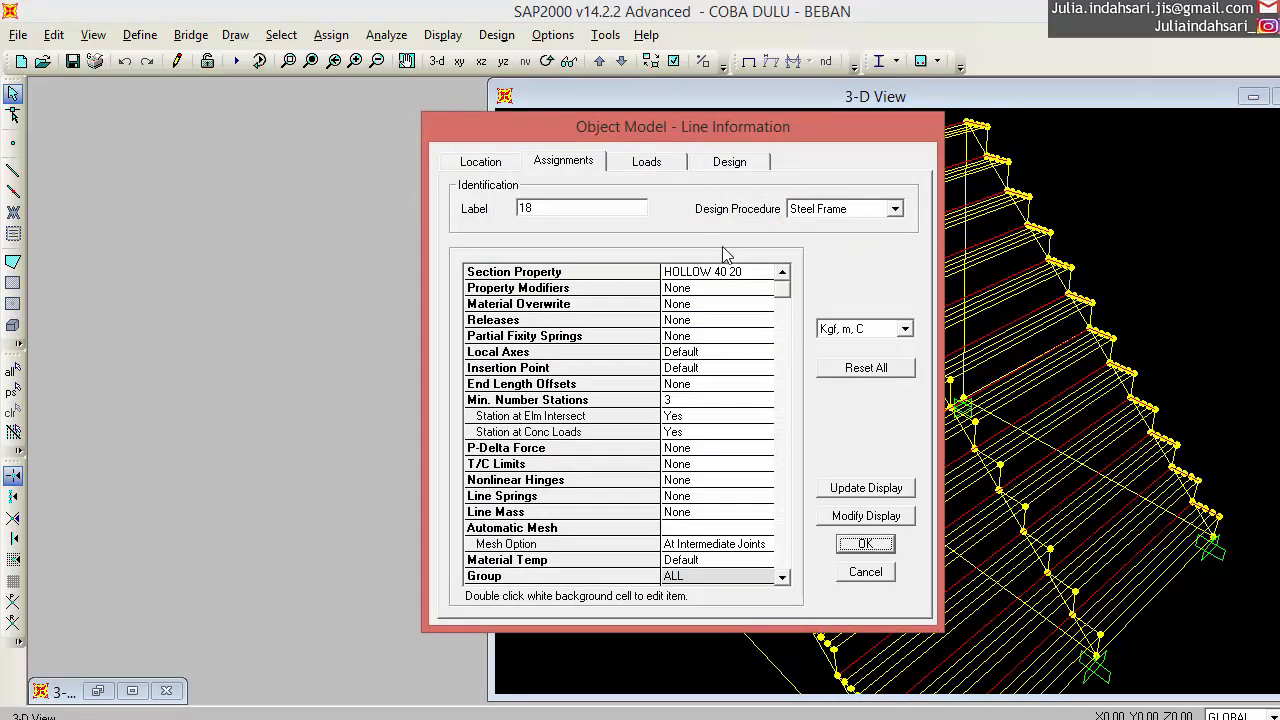
left_click(778, 271)
left_click(878, 570)
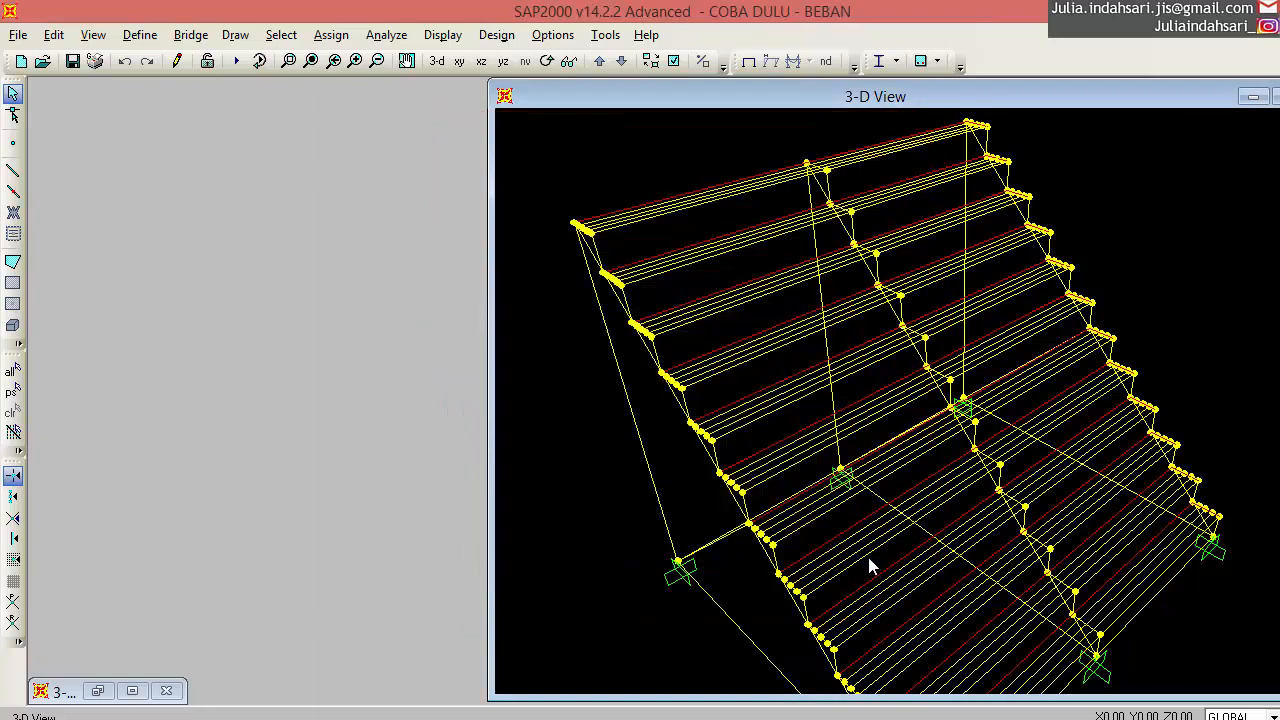
Select the rear leg frame member and assign it the HOLLOW 40 20 frame section.
left_click(647, 460)
left_click(325, 36)
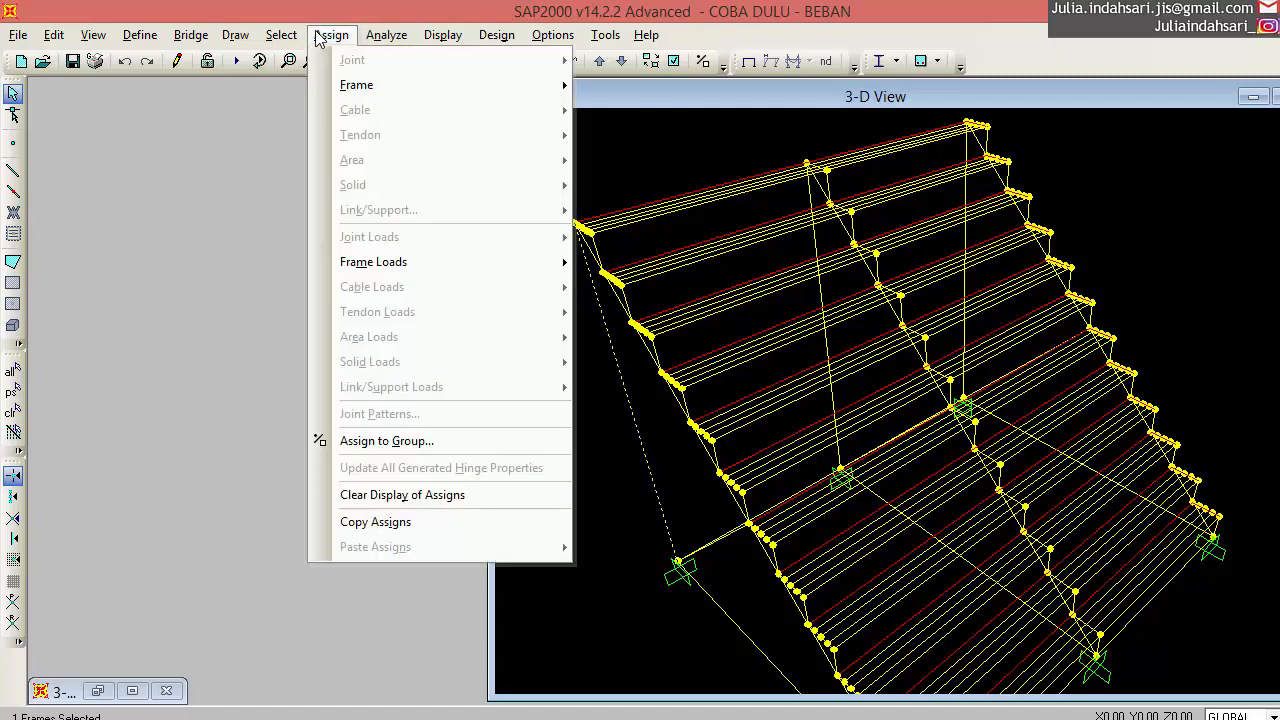
mouse_move(358, 85)
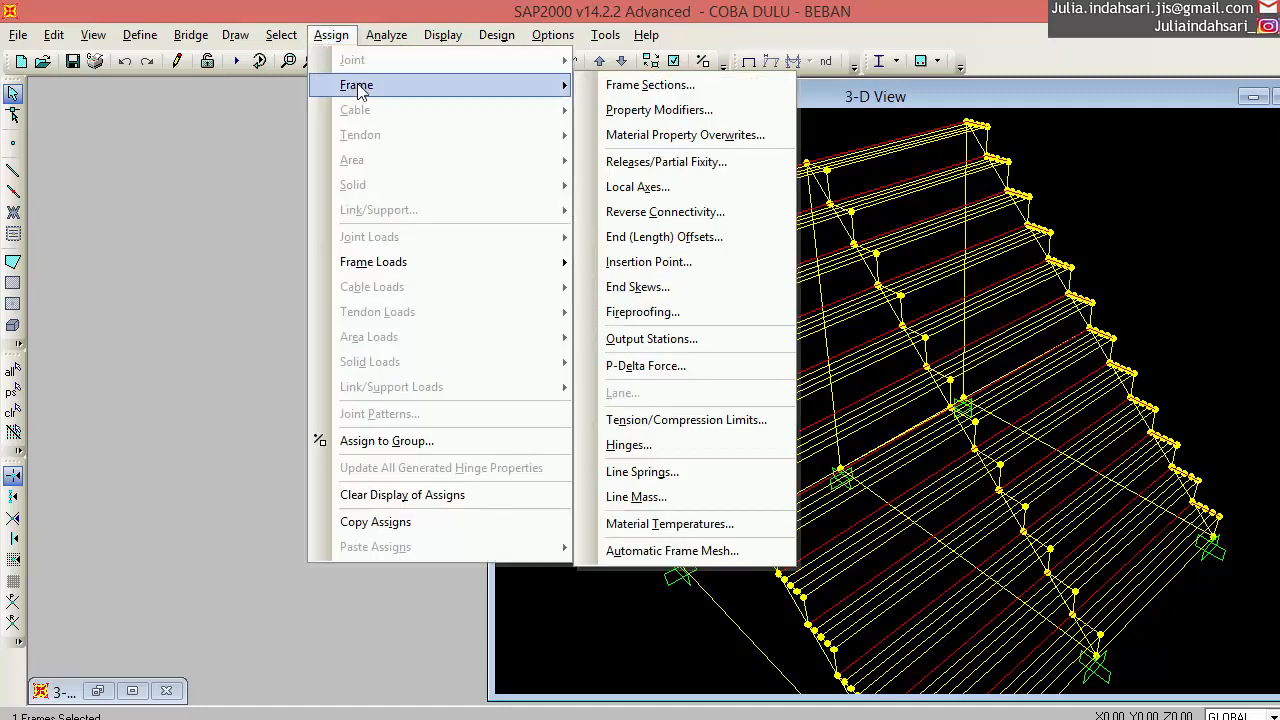
left_click(649, 86)
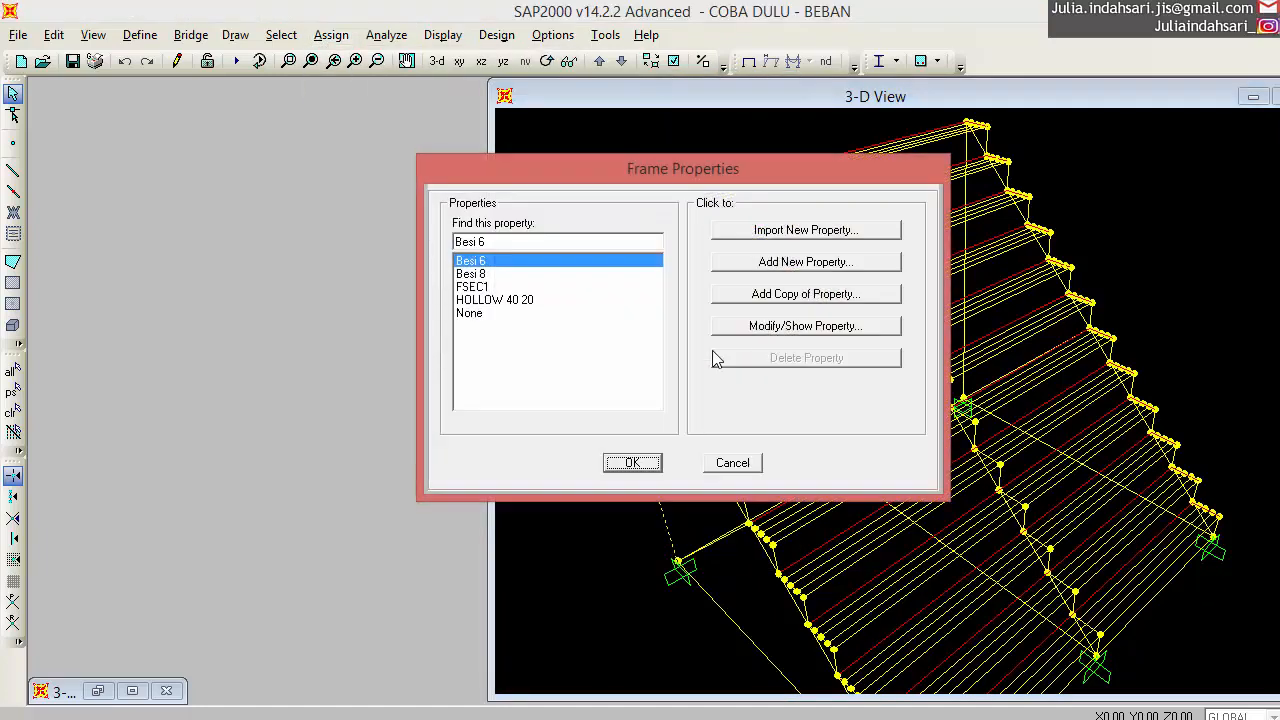
left_click(494, 300)
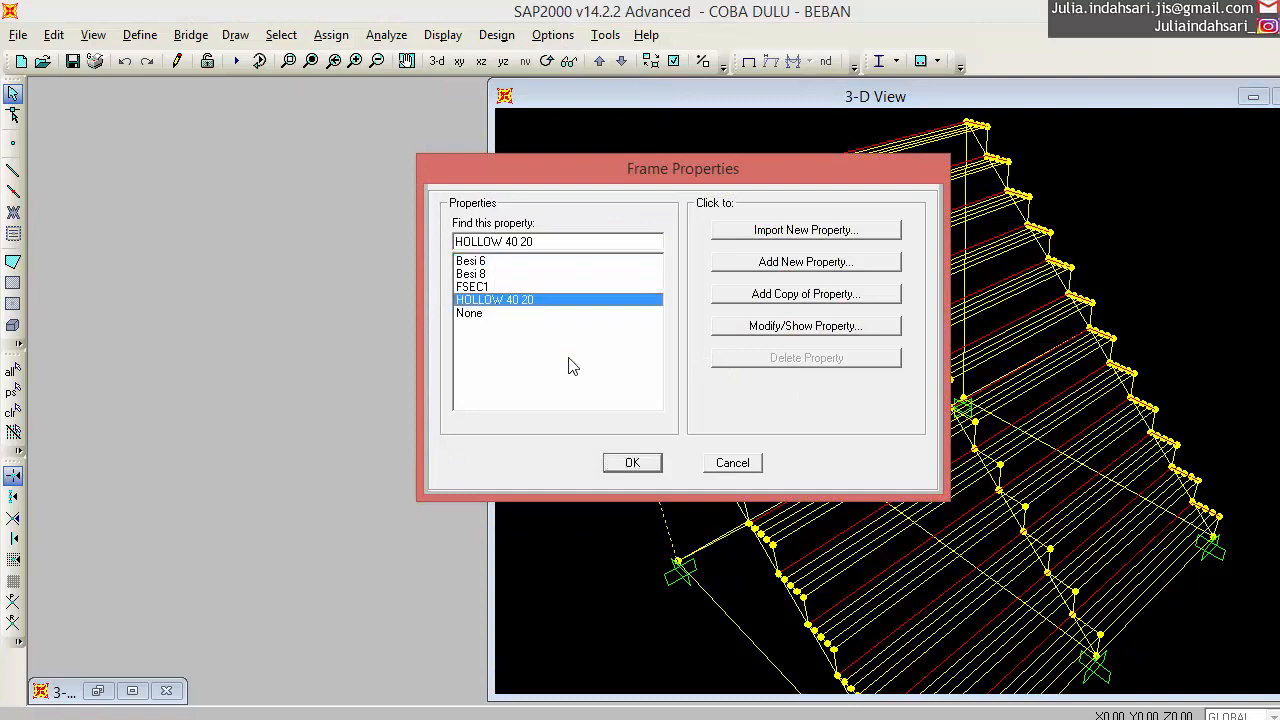
left_click(646, 462)
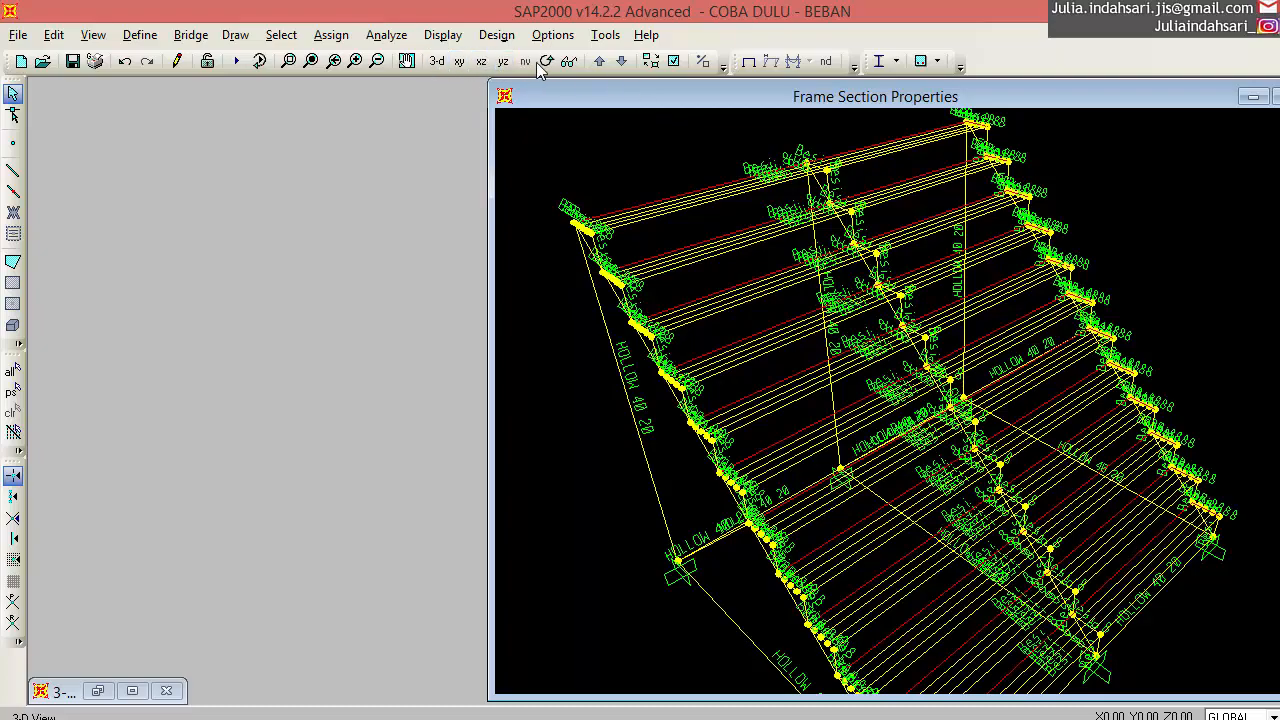
Examine the section labels on the rack's legs, base and shelf frames from another angle.
left_click_drag(535, 480, 590, 504)
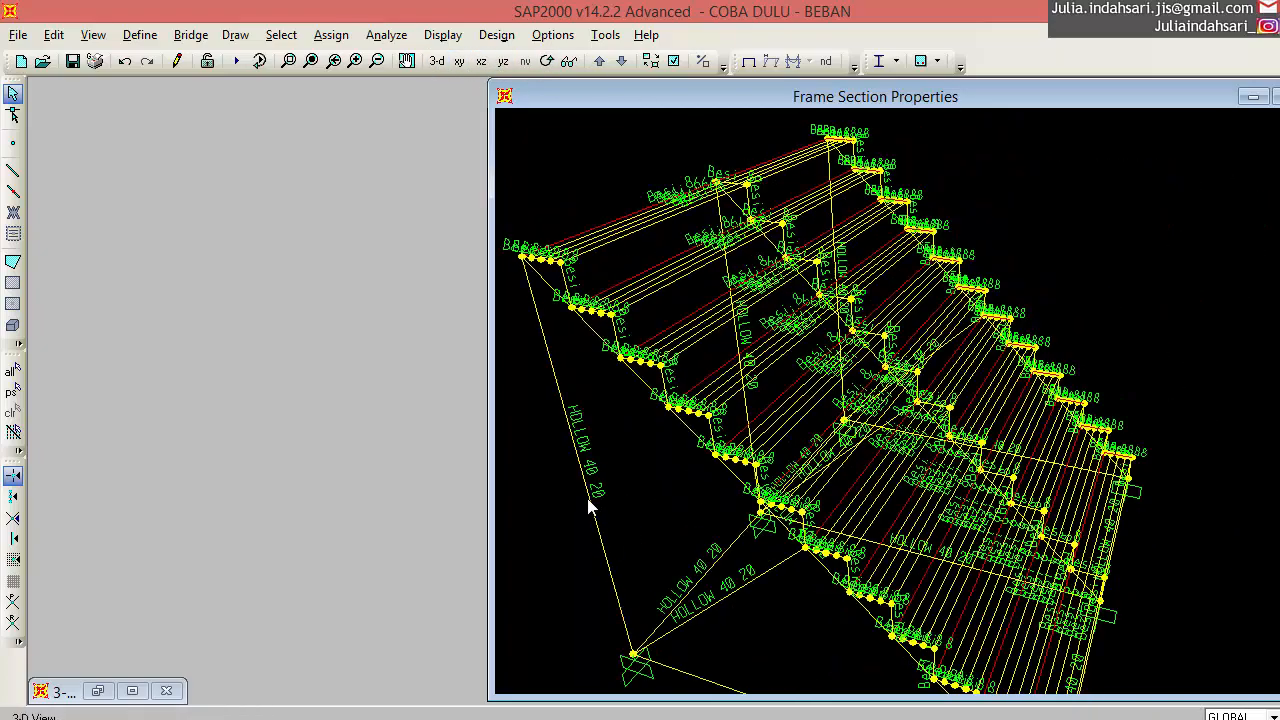
scroll(671, 338, "up", 1)
scroll(669, 329, "up", 3)
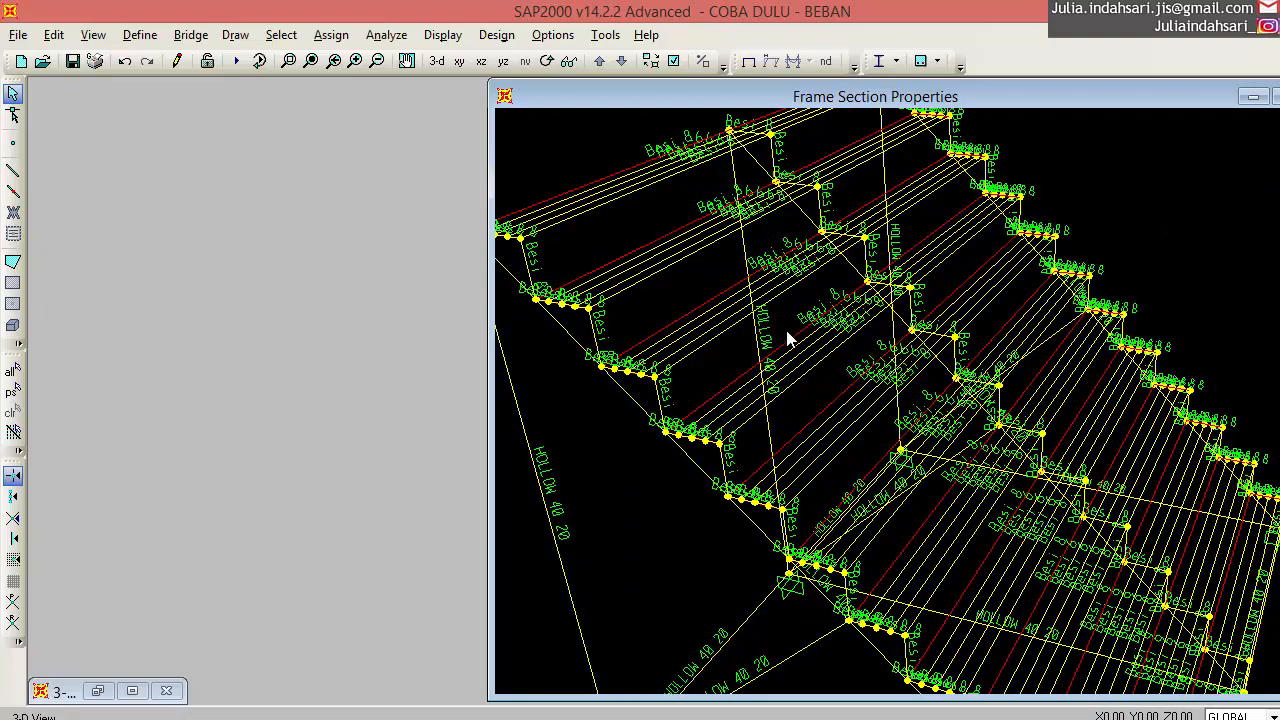
scroll(787, 331, "down", 4)
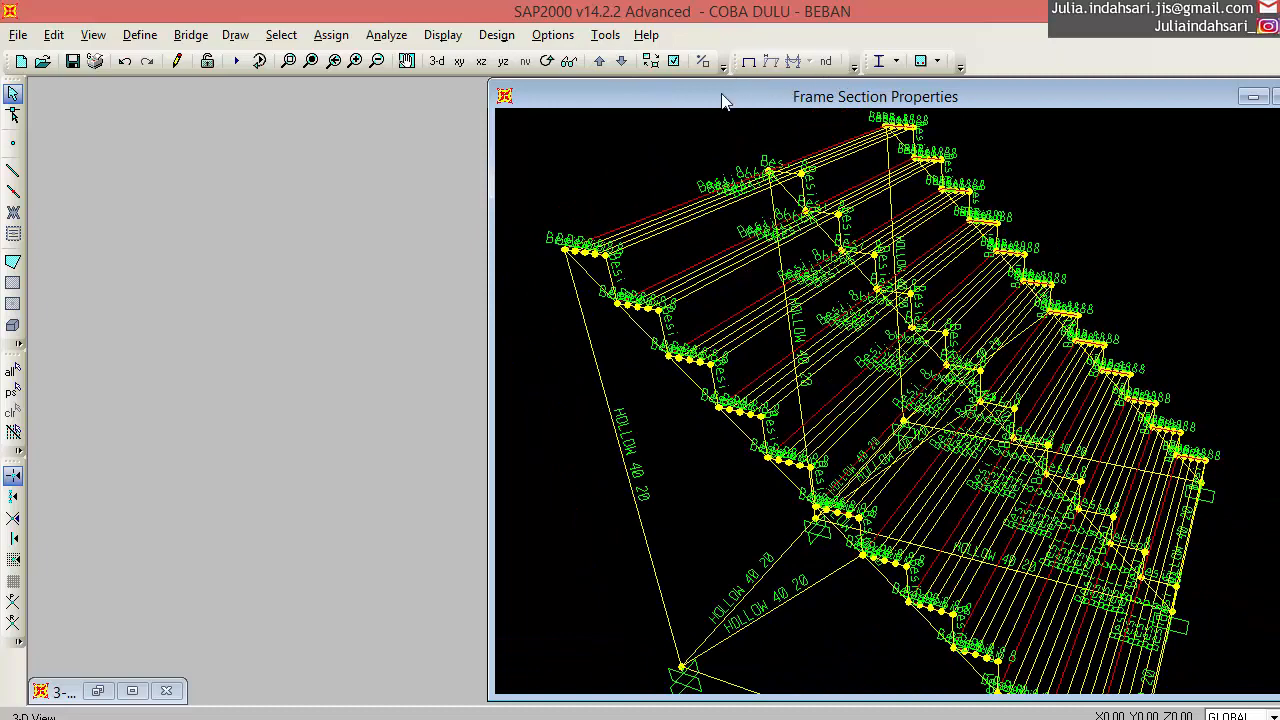
left_click(324, 37)
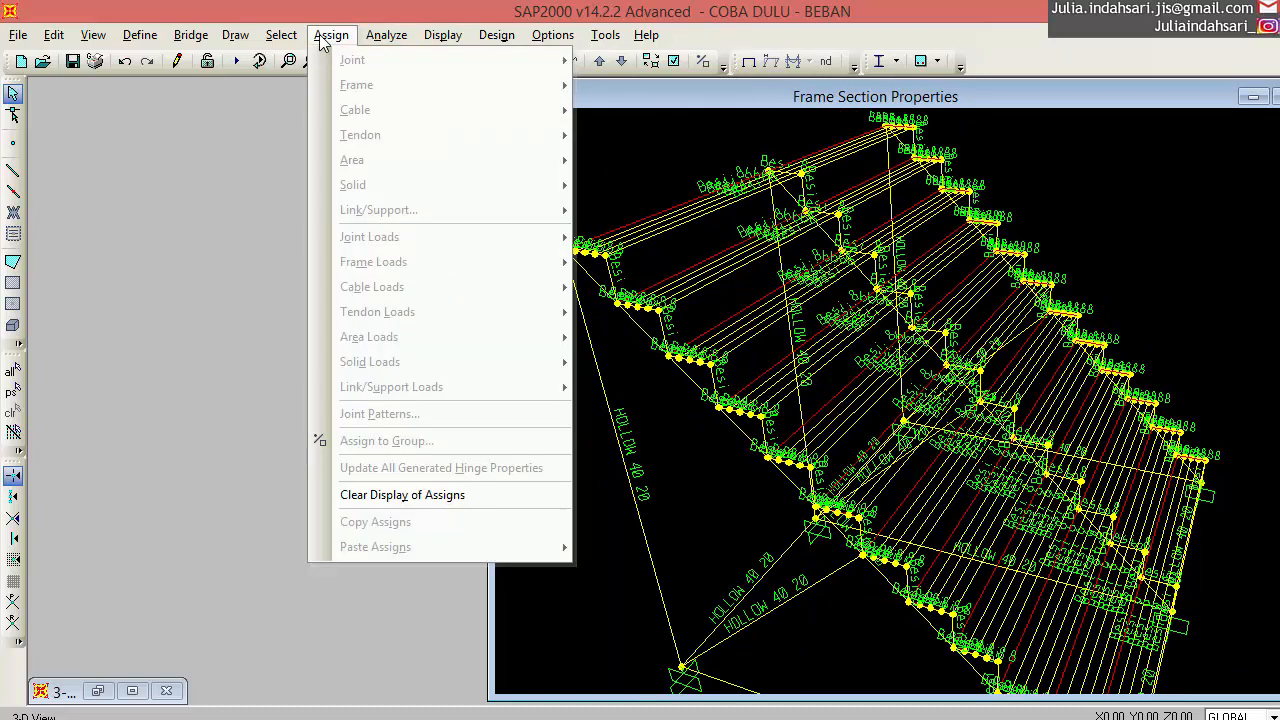
left_click(634, 148)
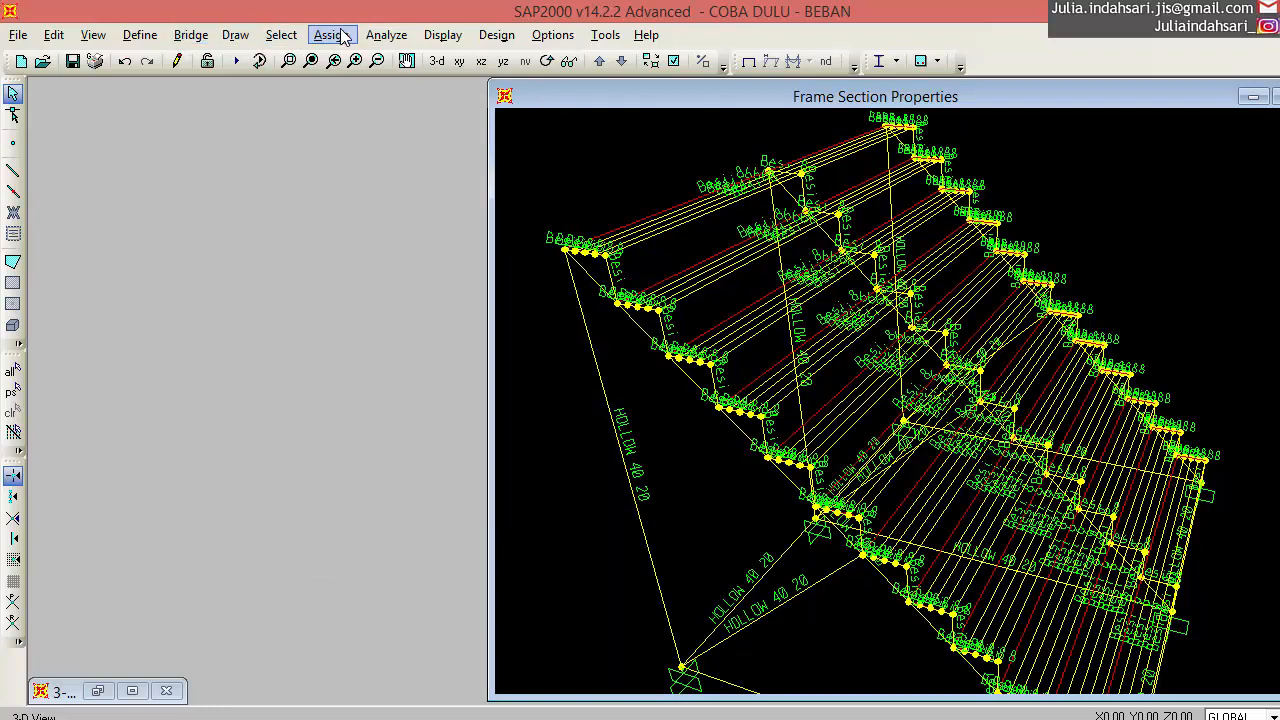
Select all areas in the model that use the TALANG area section.
left_click(281, 35)
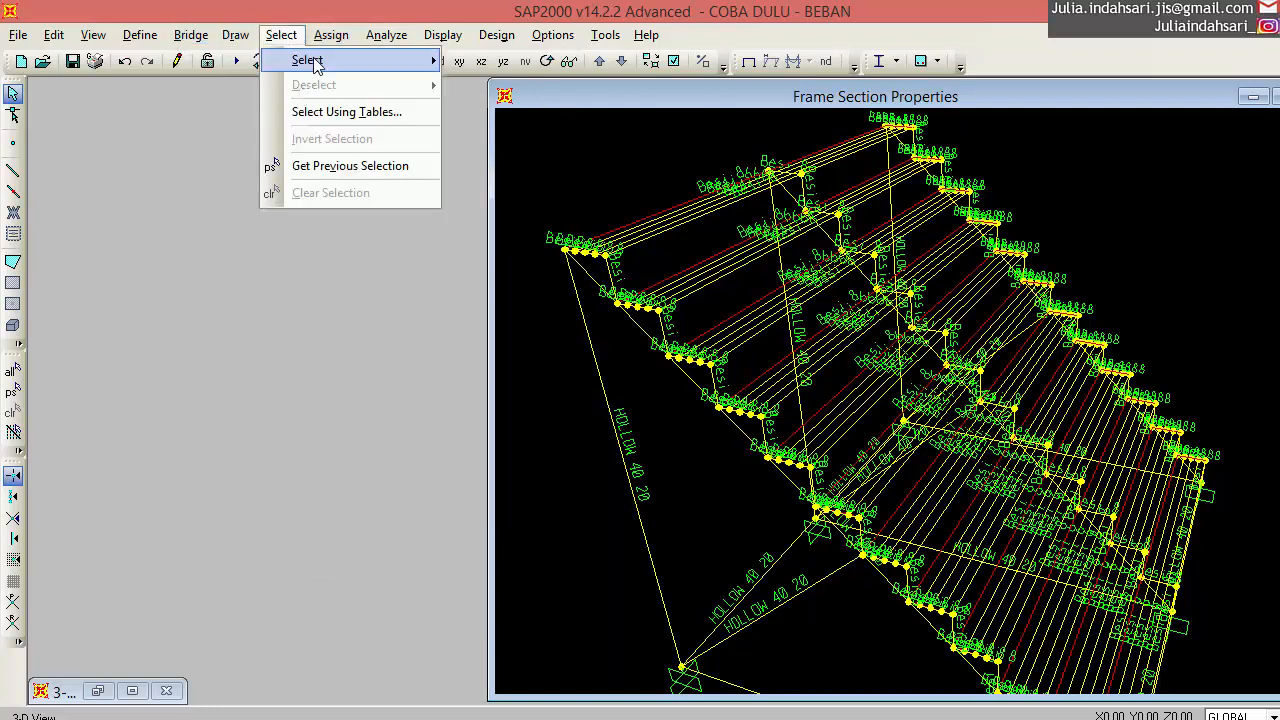
mouse_move(313, 63)
mouse_move(516, 222)
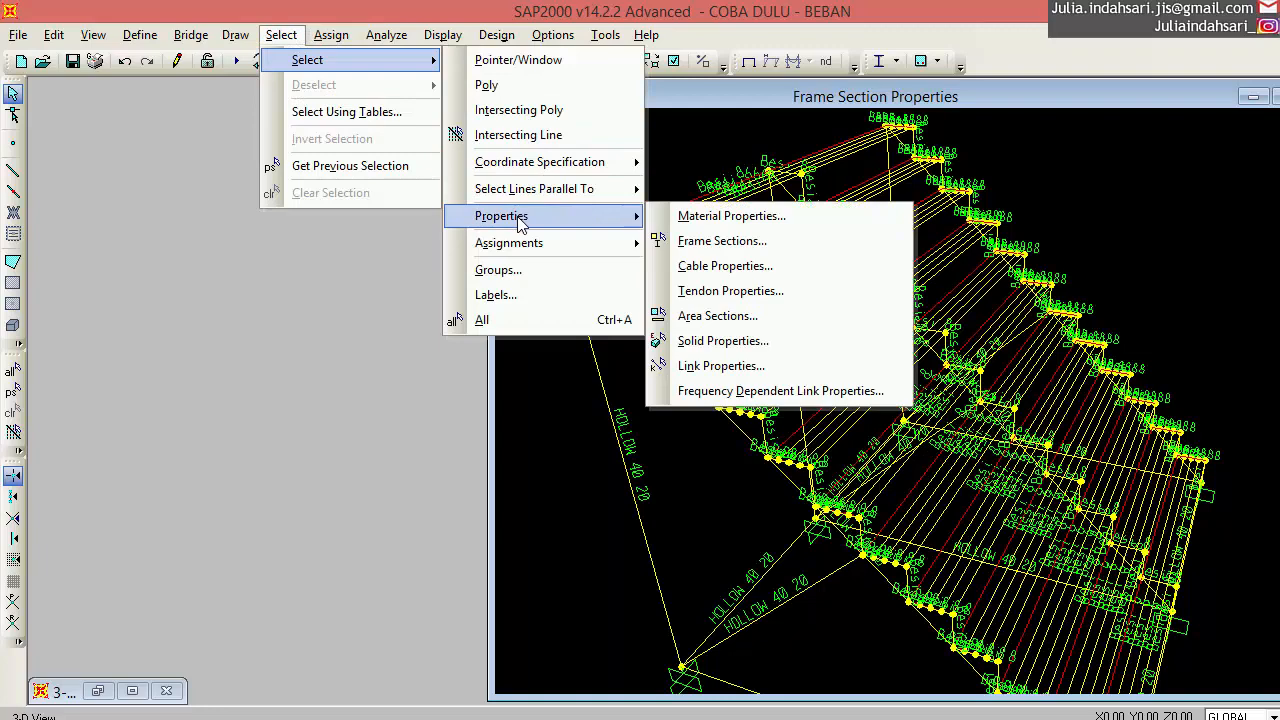
left_click(714, 316)
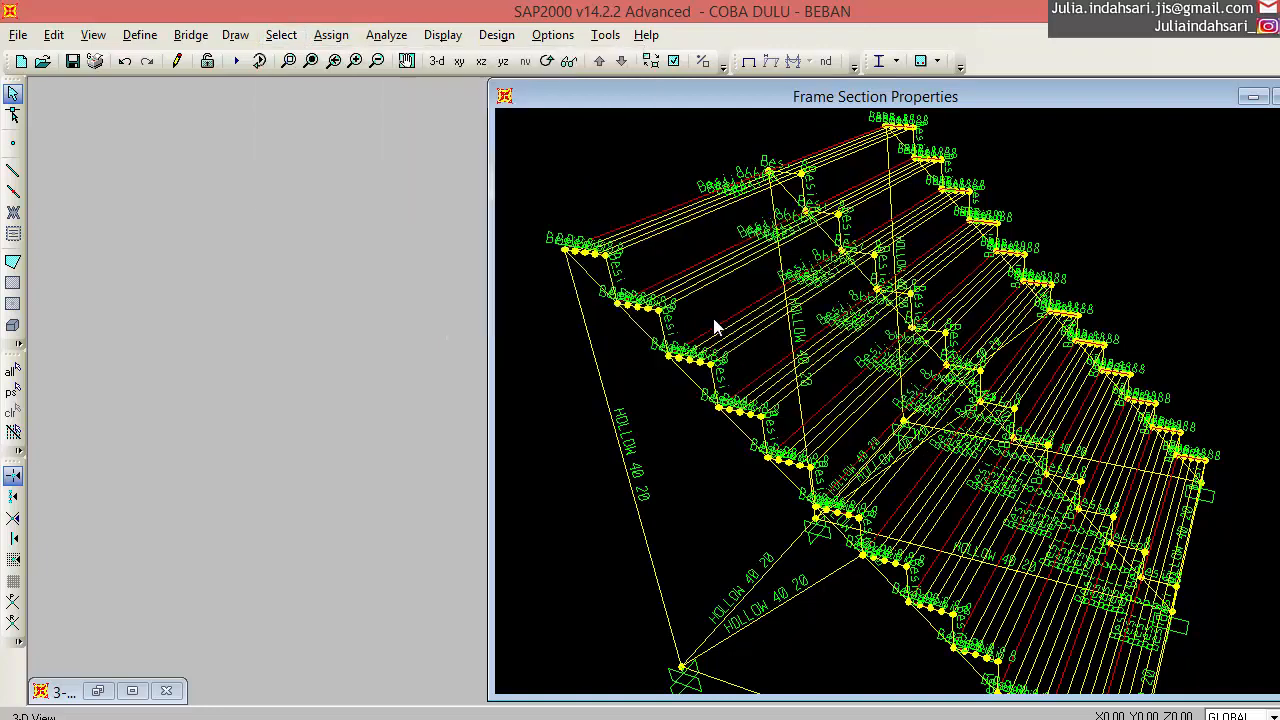
left_click(626, 361)
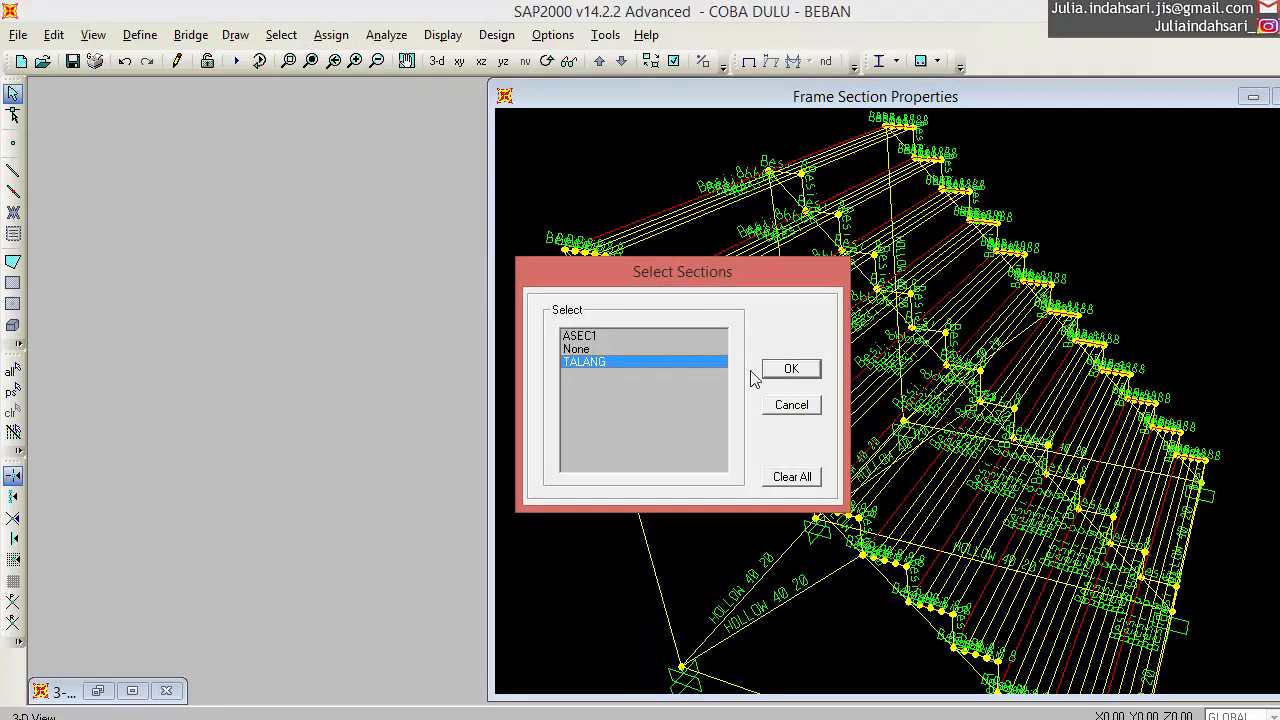
left_click(790, 370)
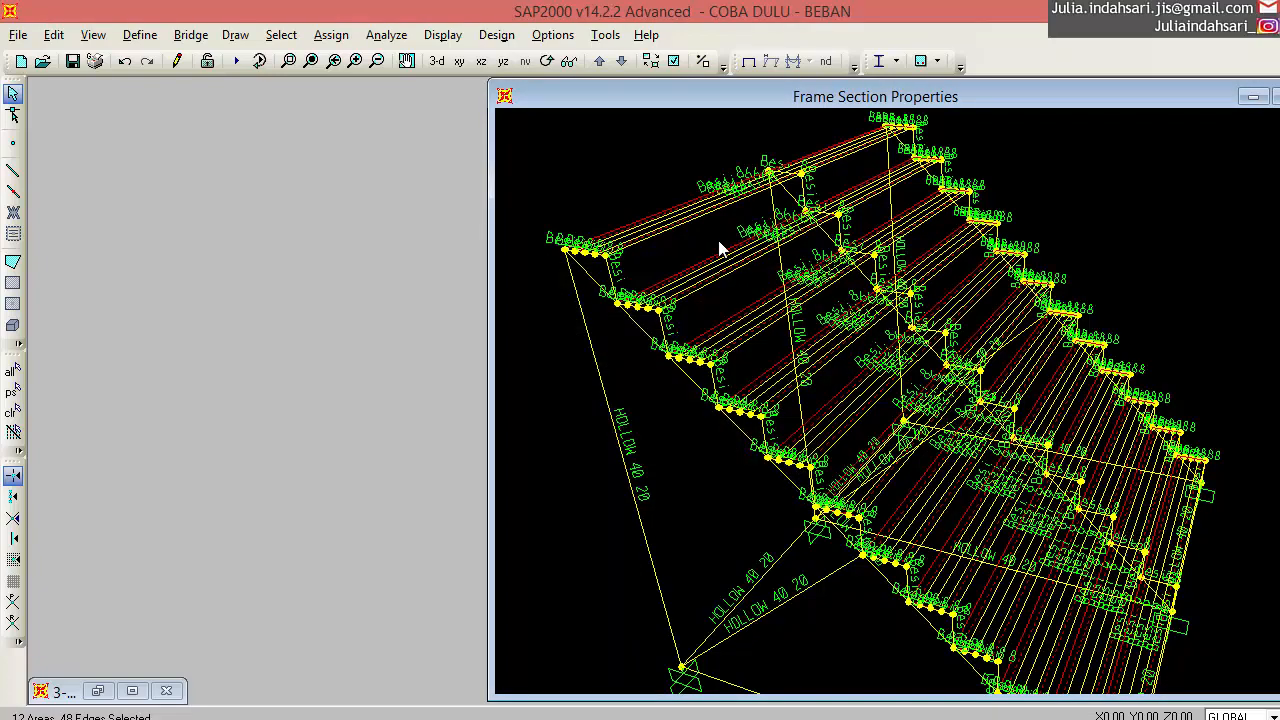
Show the section properties window as an XY plan and restore the 3-D View window beside it without overlap.
scroll(718, 248, "up", 4)
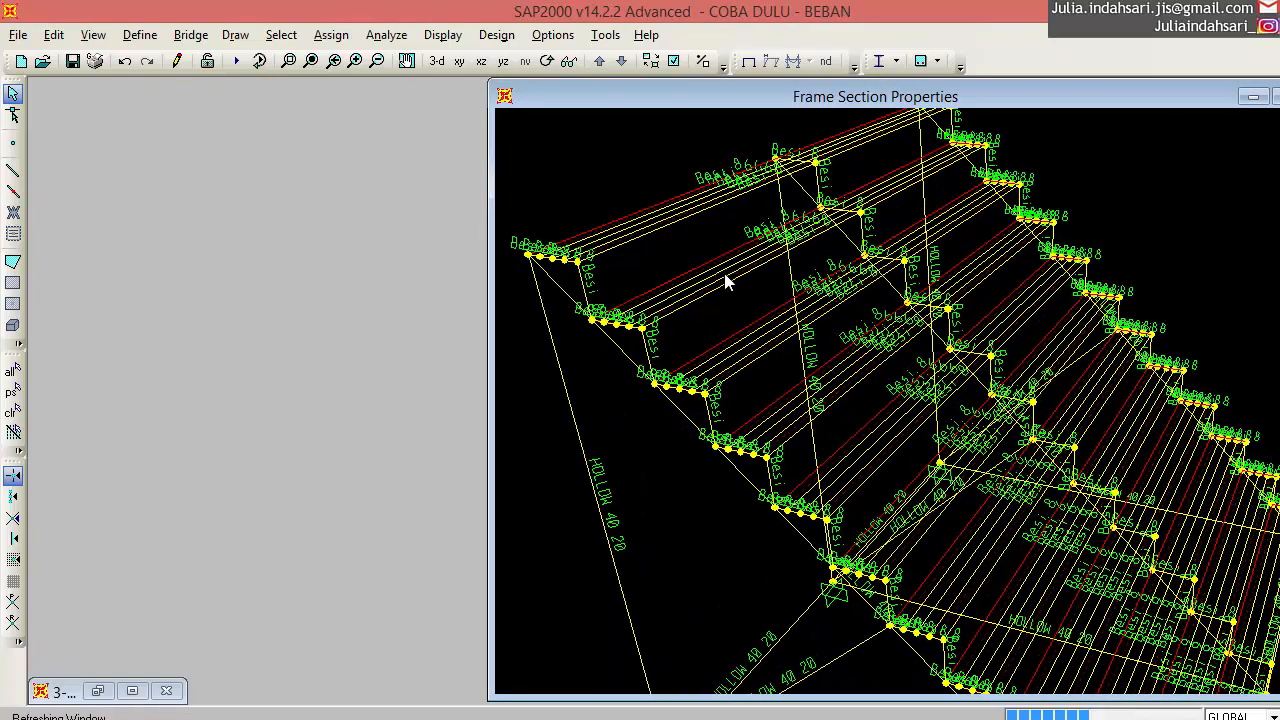
left_click(458, 62)
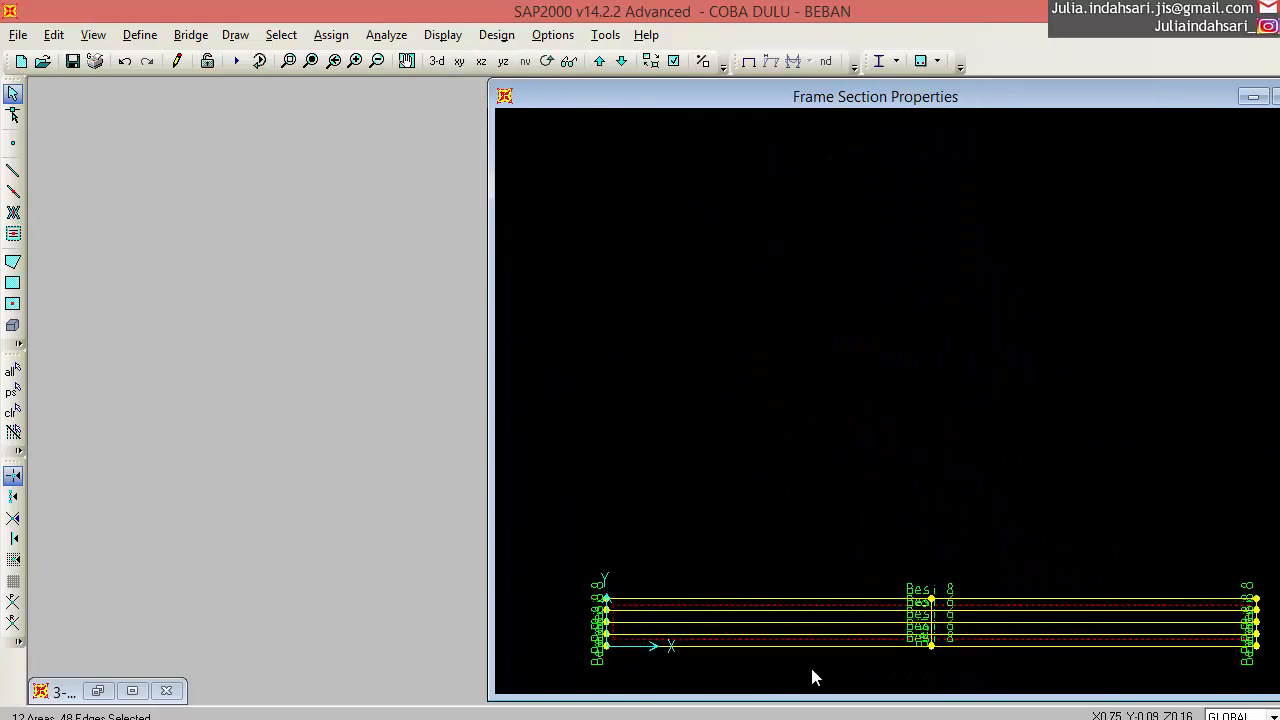
scroll(812, 676, "up", 2)
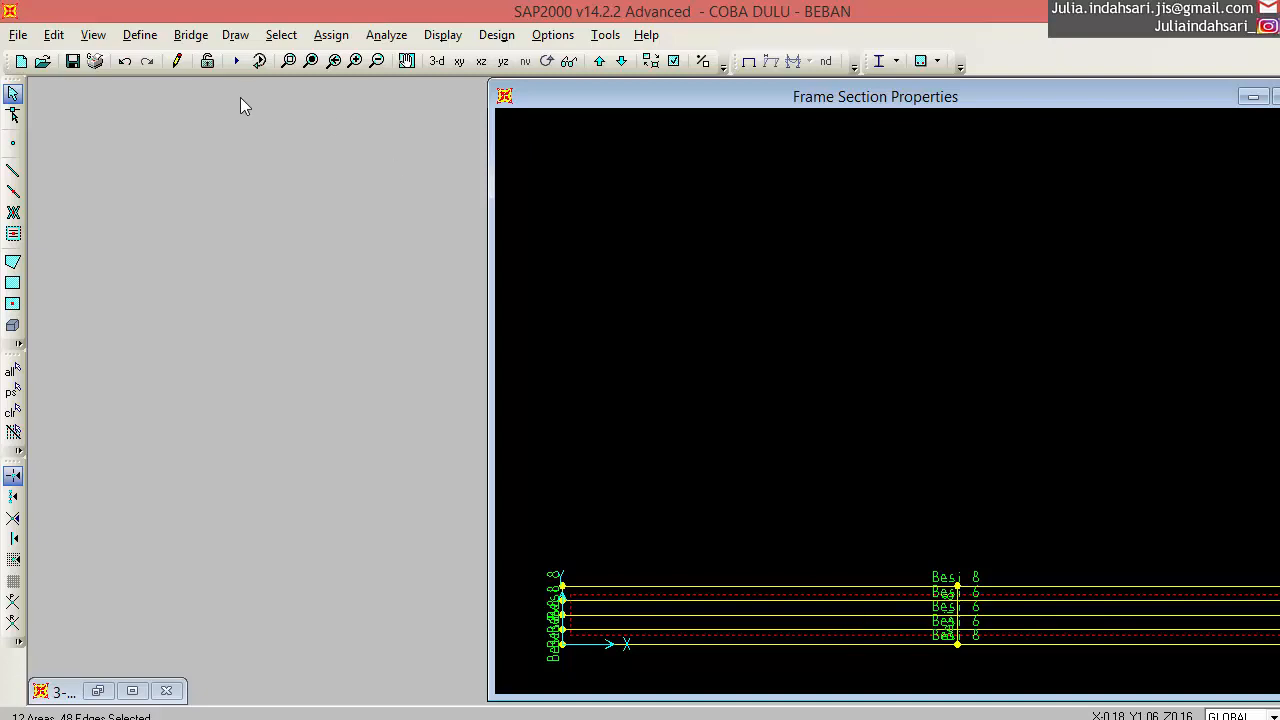
left_click(98, 691)
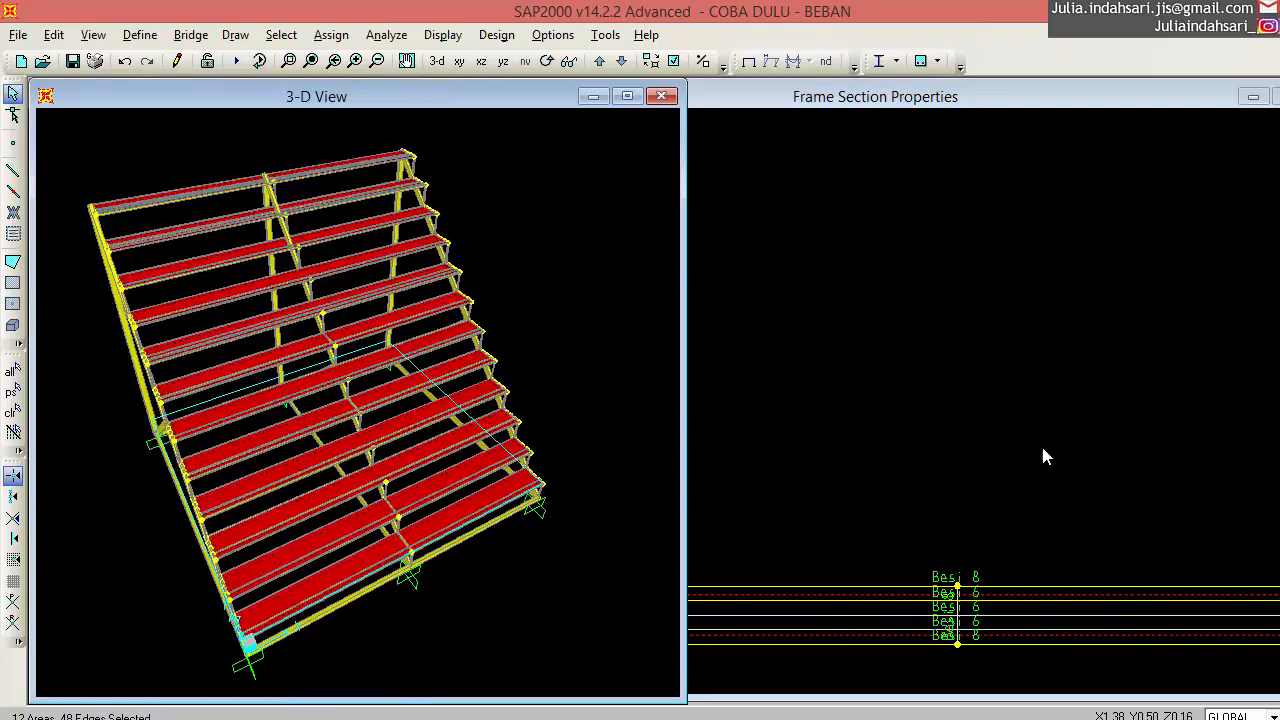
left_click(985, 338)
left_click_drag(490, 200, 697, 180)
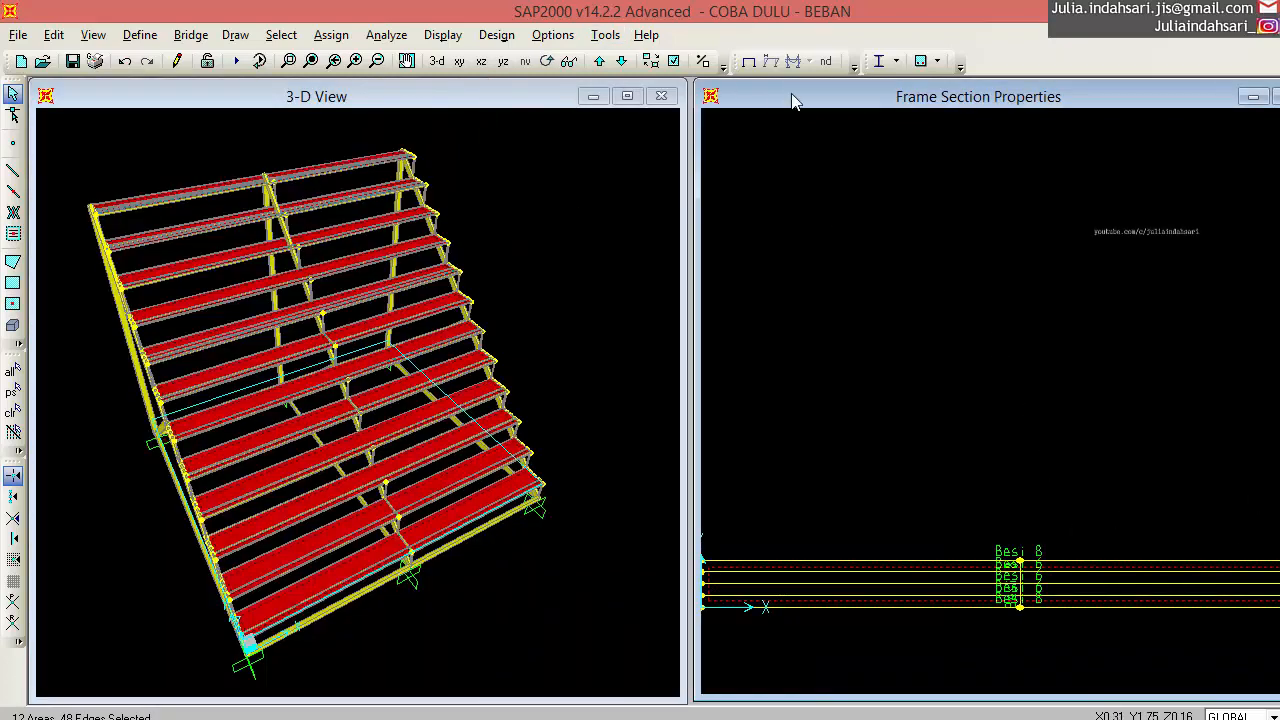
Raise the XY plan view level by level to Z = 0.96 m.
left_click(598, 61)
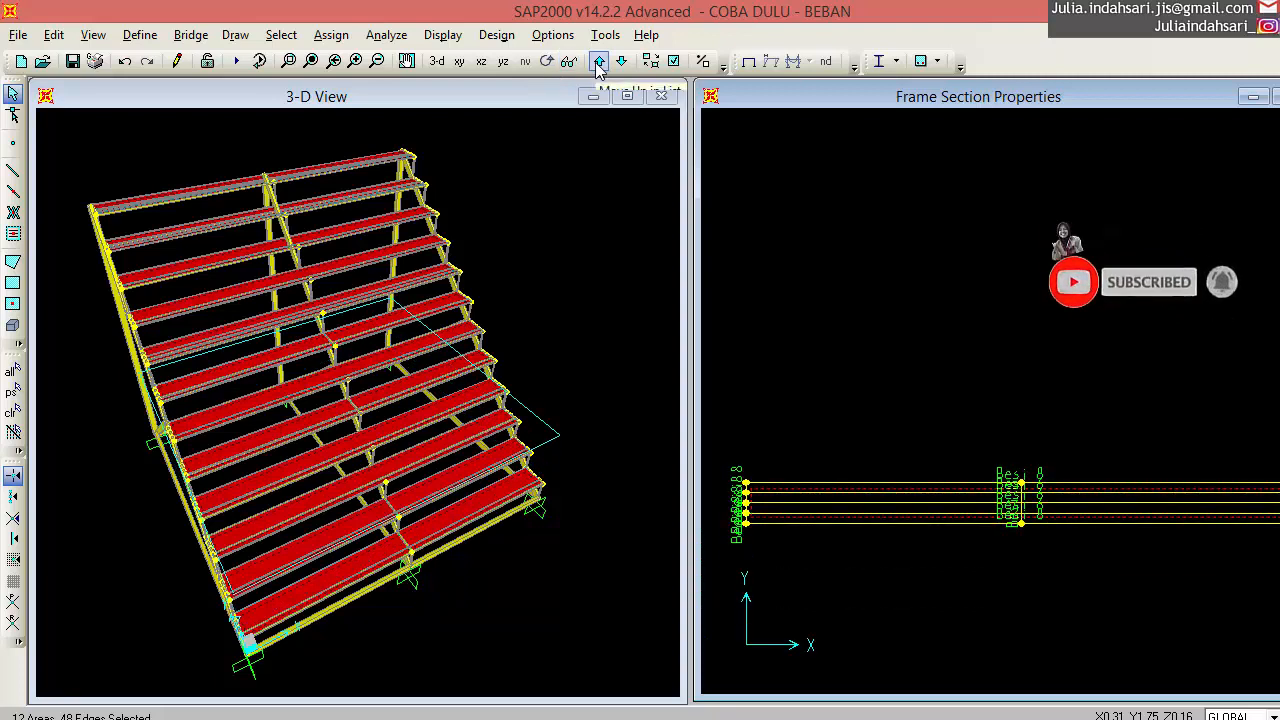
left_click(598, 61)
left_click(598, 61)
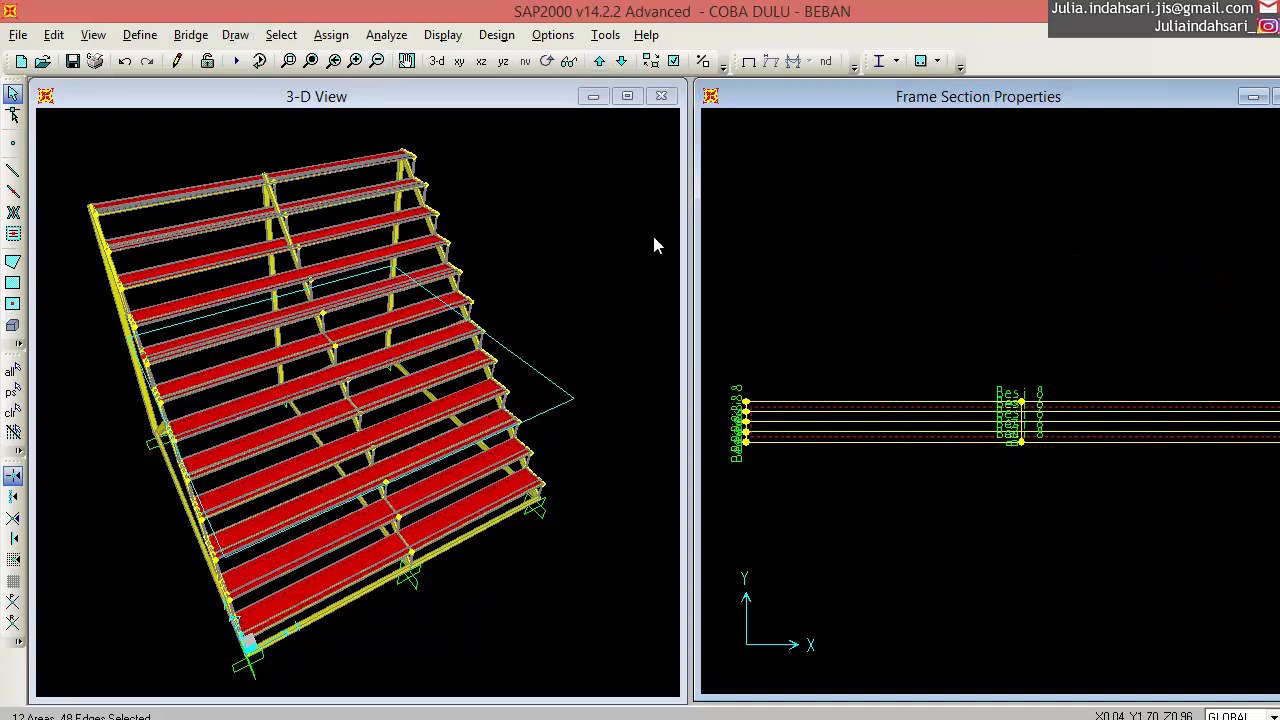
Review the definition of the TALANG area section.
left_click(331, 35)
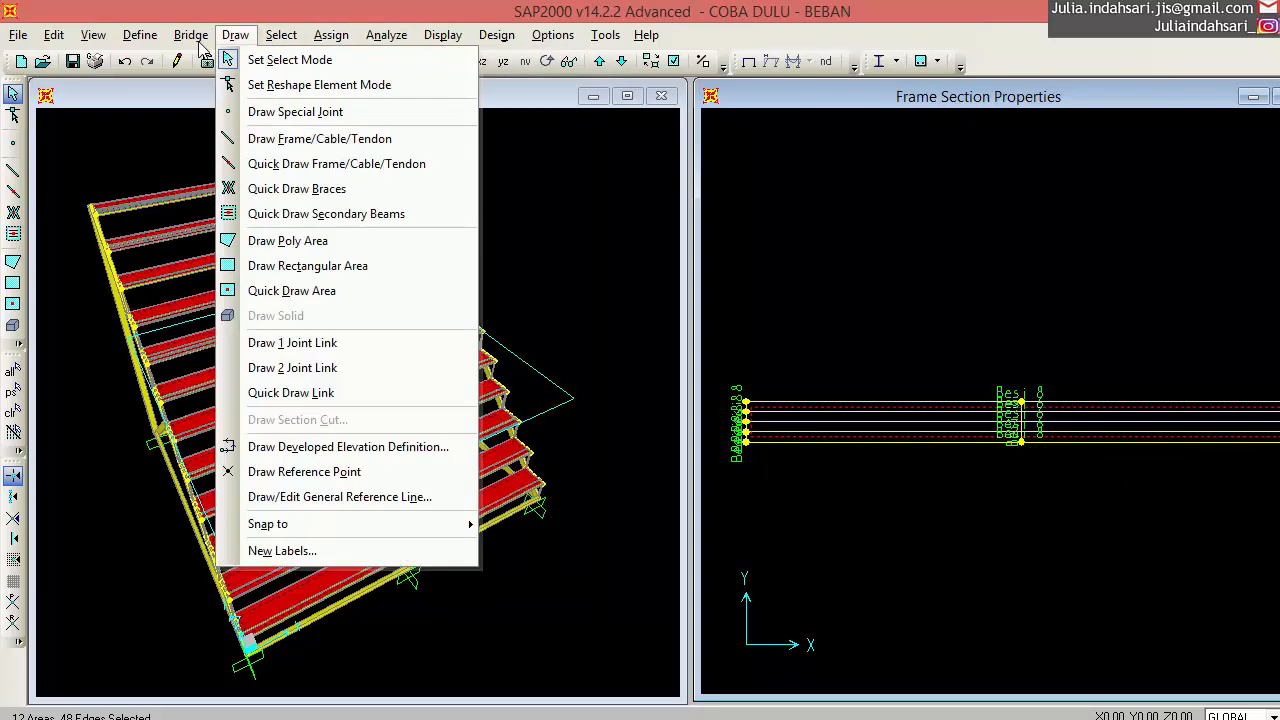
mouse_move(191, 37)
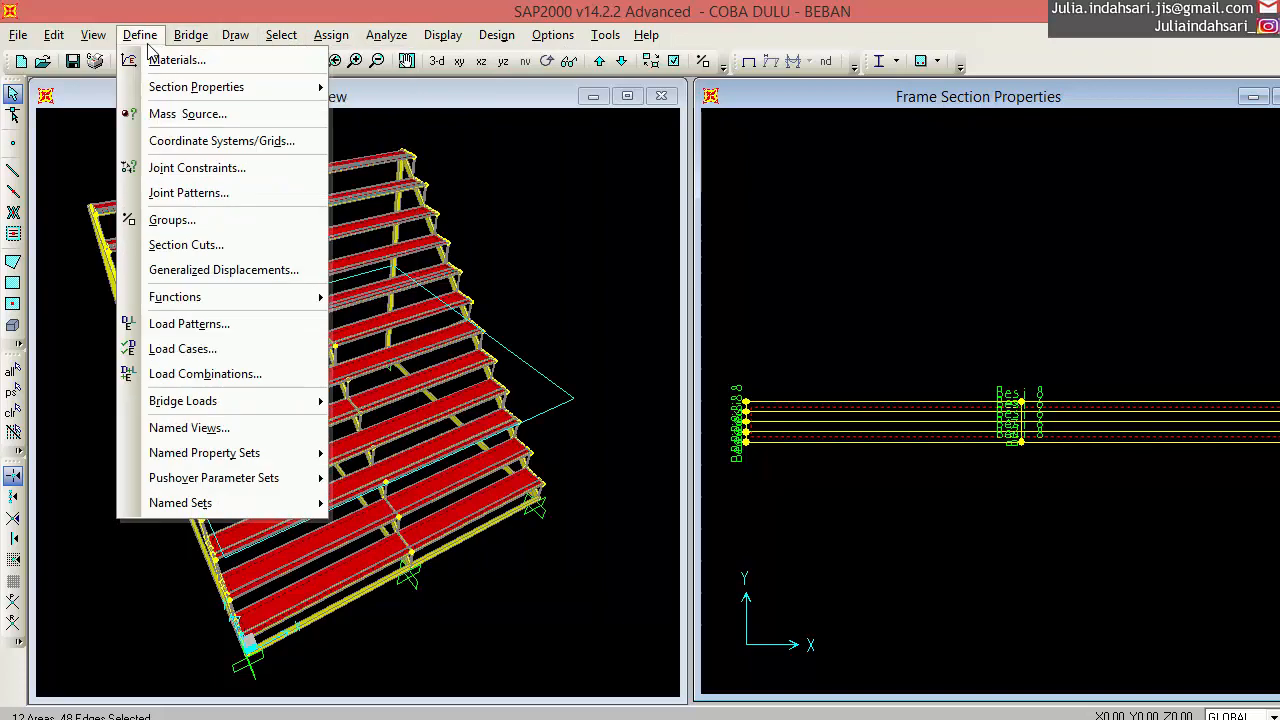
mouse_move(101, 44)
mouse_move(205, 87)
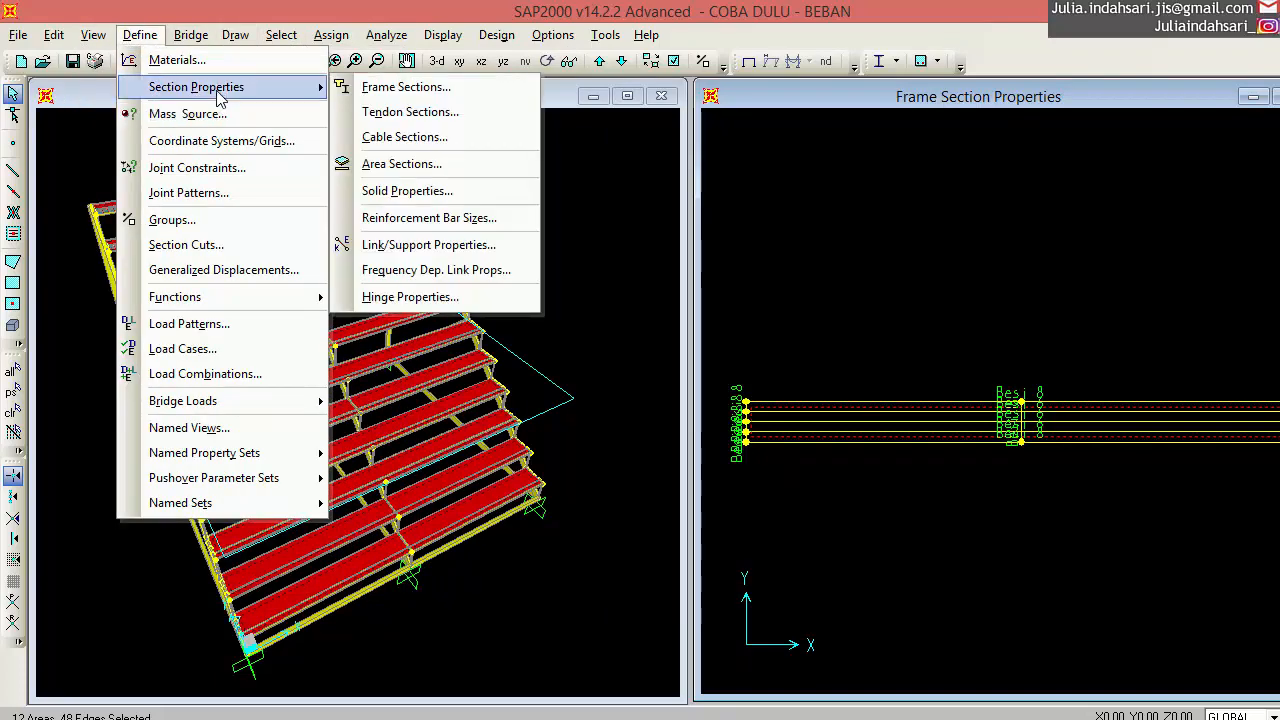
left_click(398, 164)
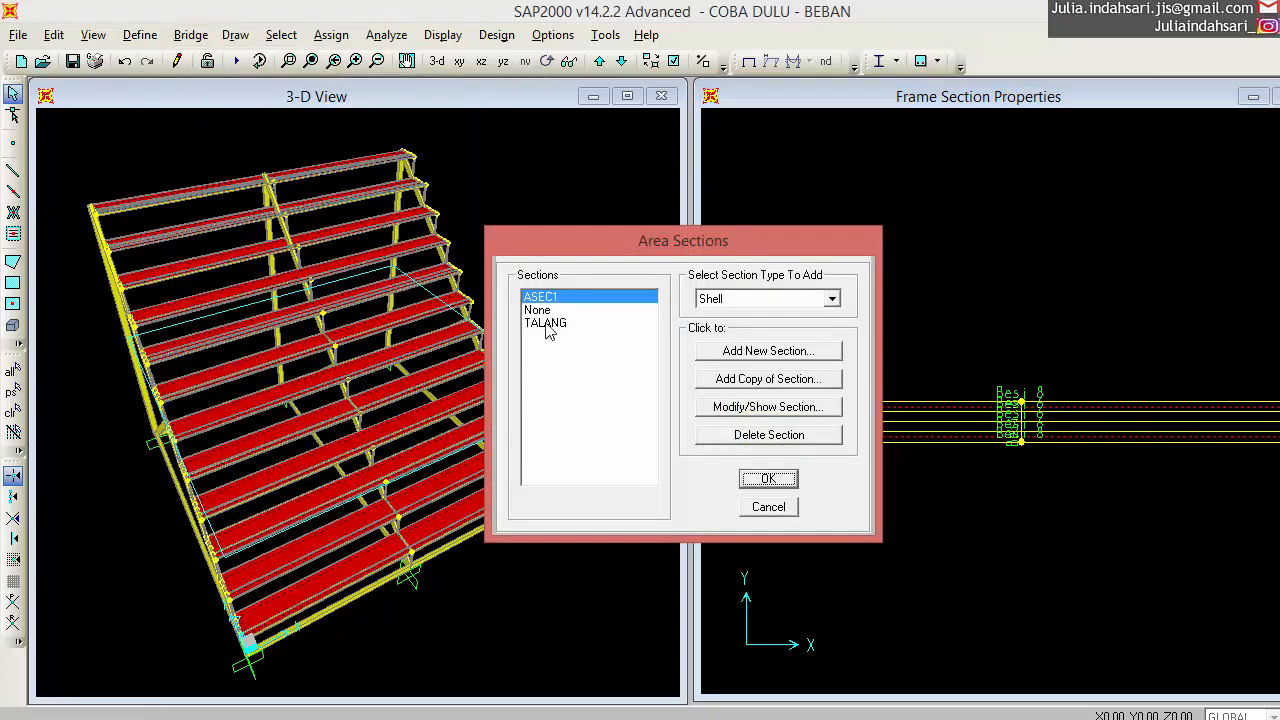
left_click(548, 324)
left_click(795, 410)
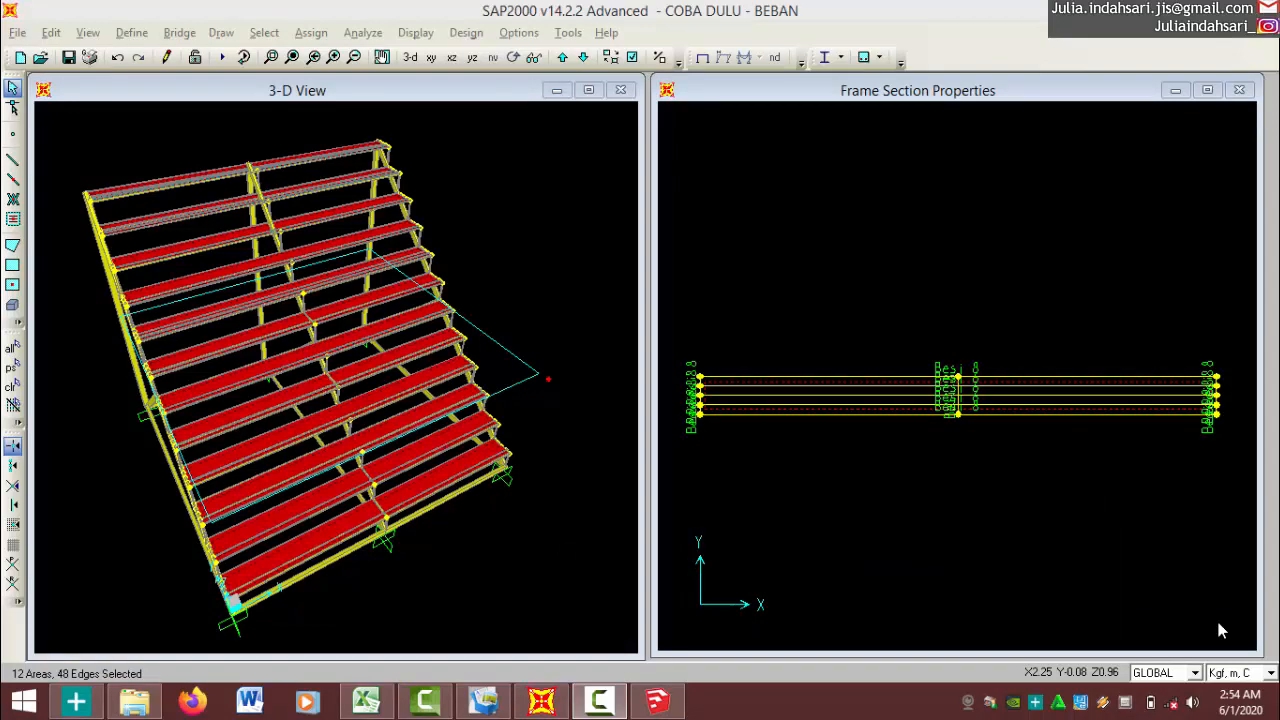
Switch to the Excel workbook and highlight the soil, plant, pot and irrigation load rows, B18:H19.
left_click(368, 703)
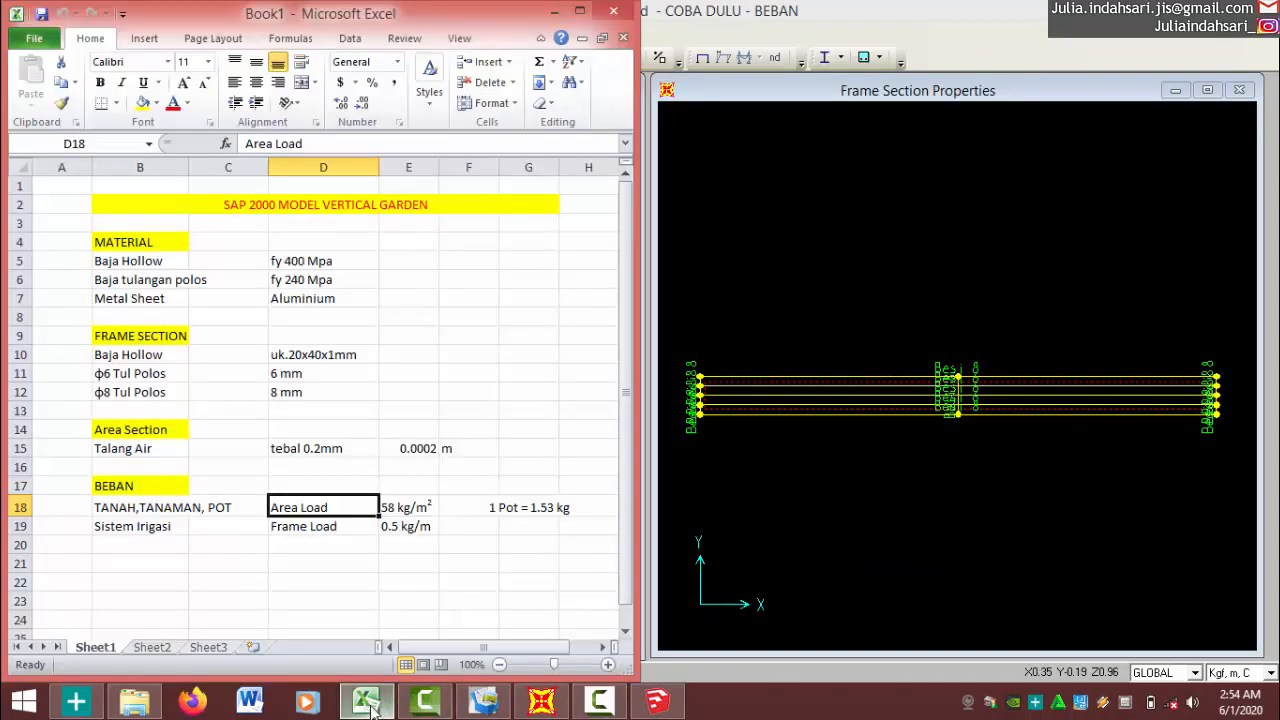
left_click_drag(100, 503, 514, 532)
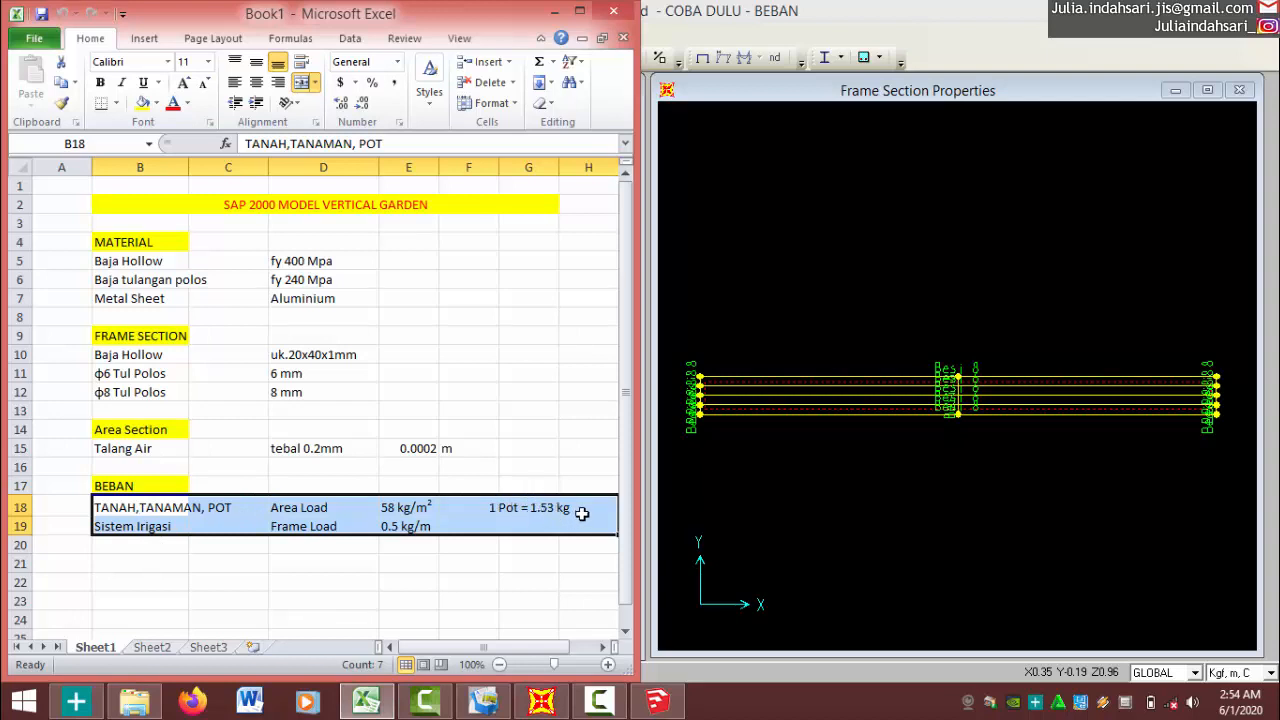
Switch to the SketchUp model and examine the rack filled with potted plants.
left_click(648, 702)
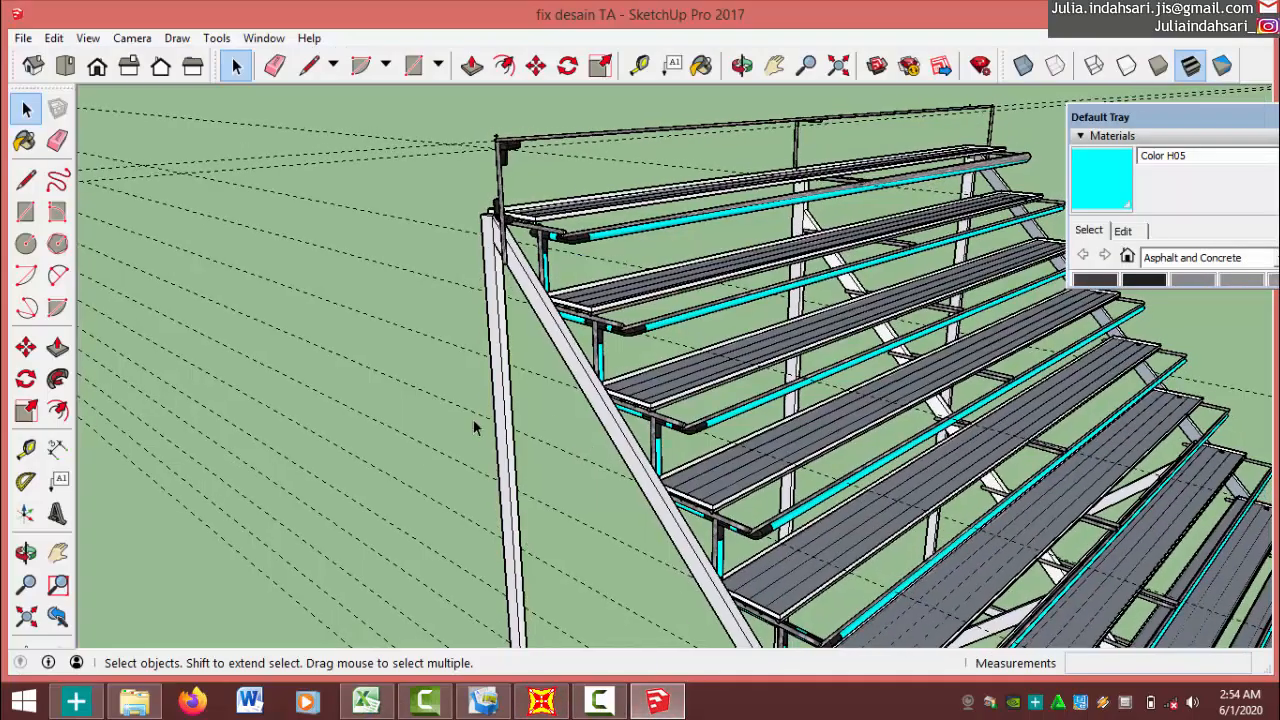
scroll(297, 352, "down", 10)
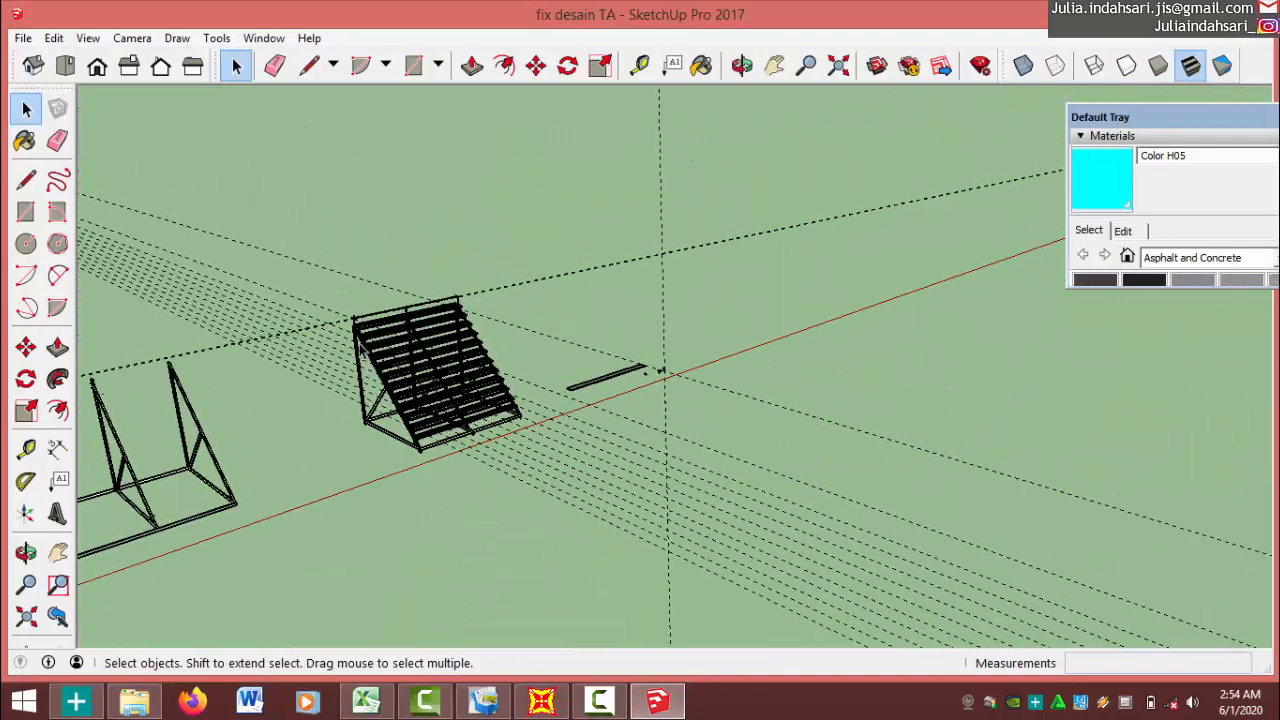
scroll(372, 356, "down", 6)
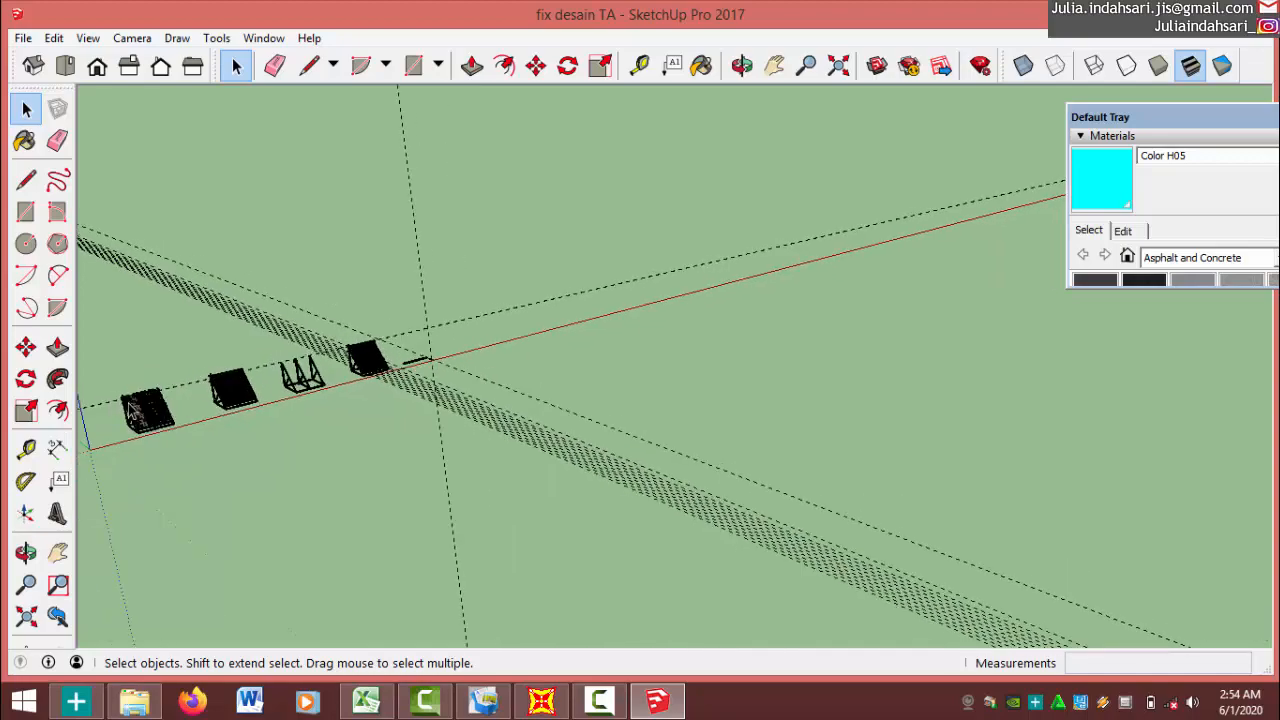
scroll(123, 412, "up", 10)
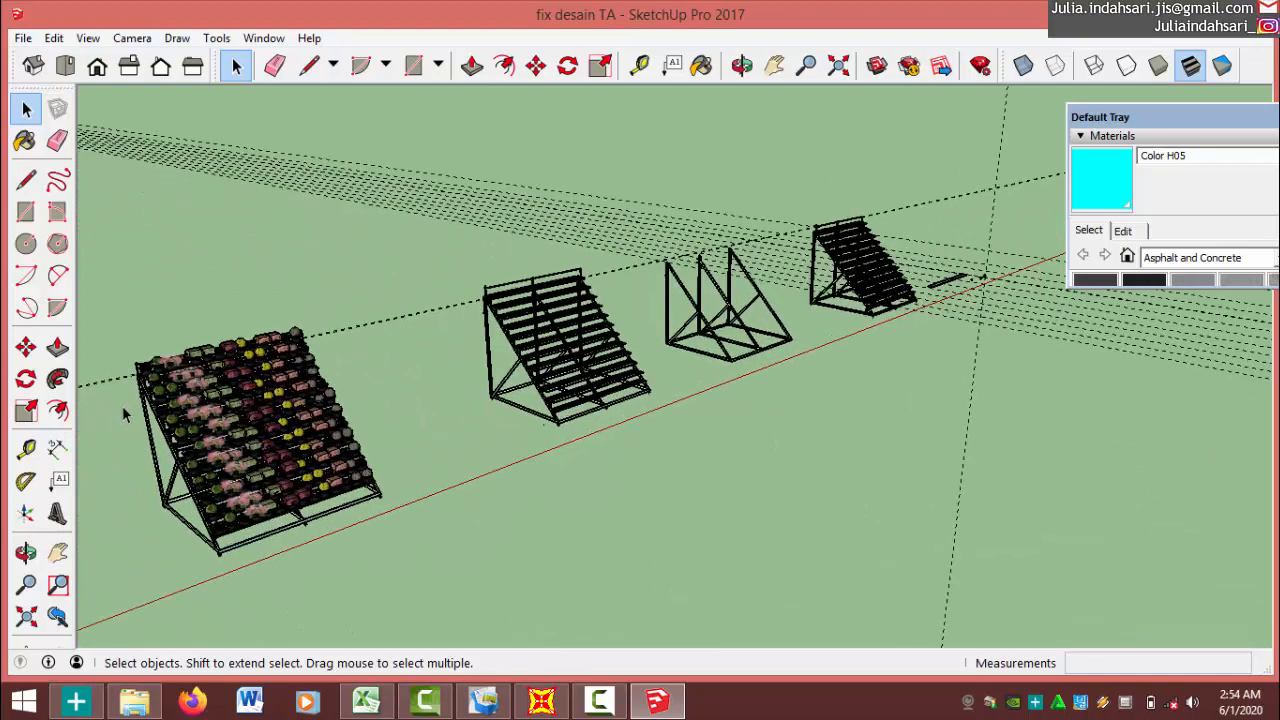
scroll(122, 406, "up", 5)
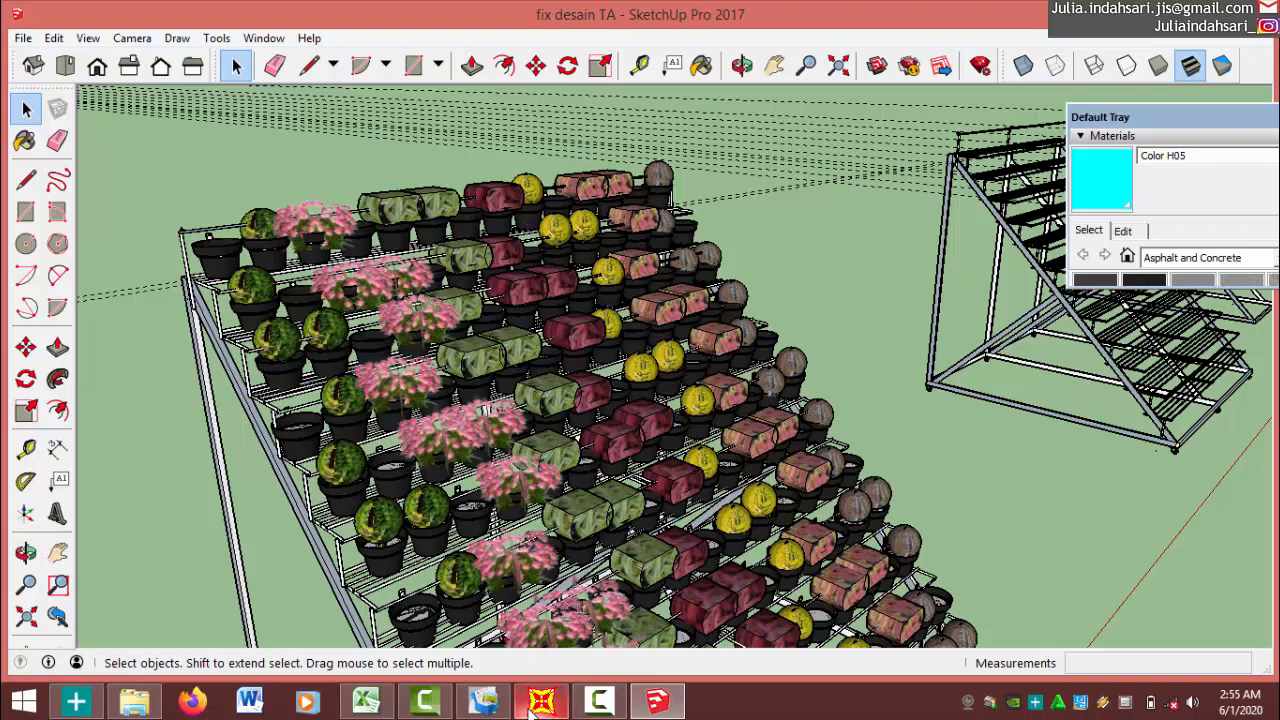
Consult the soil, plant and pot area load entry in the Excel workbook, D18, and return to the SketchUp model.
left_click(367, 703)
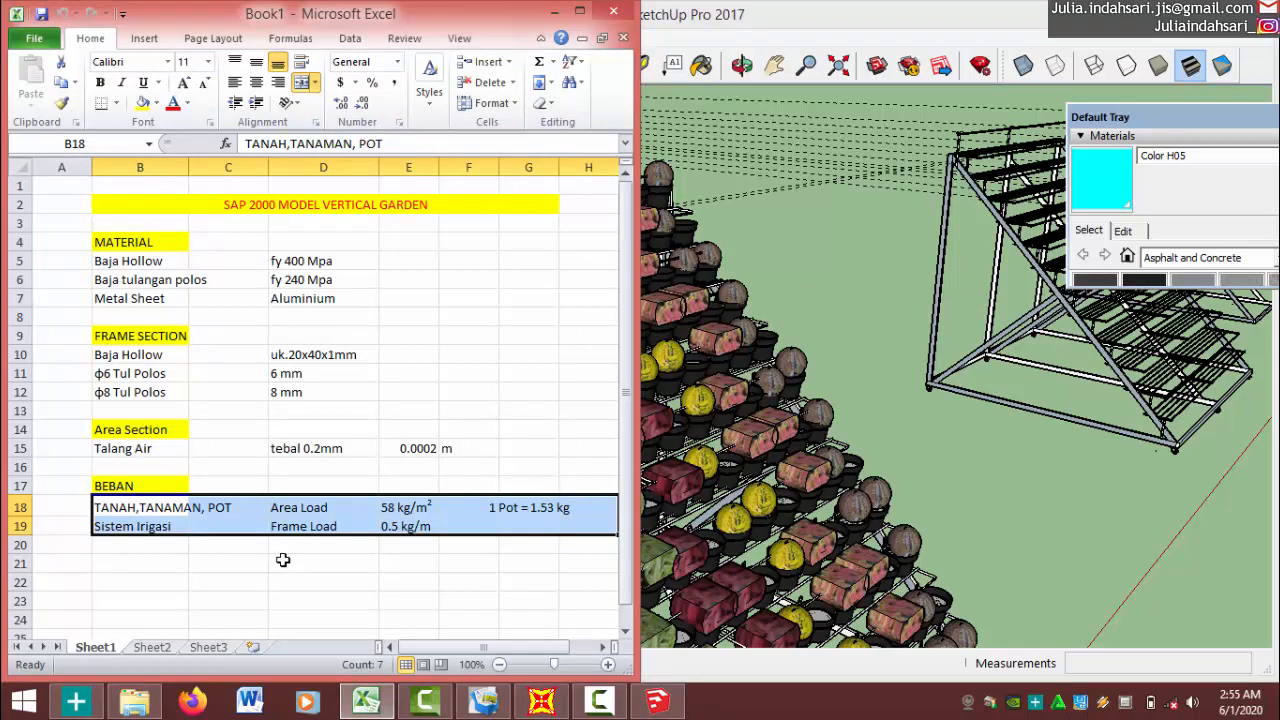
left_click(288, 507)
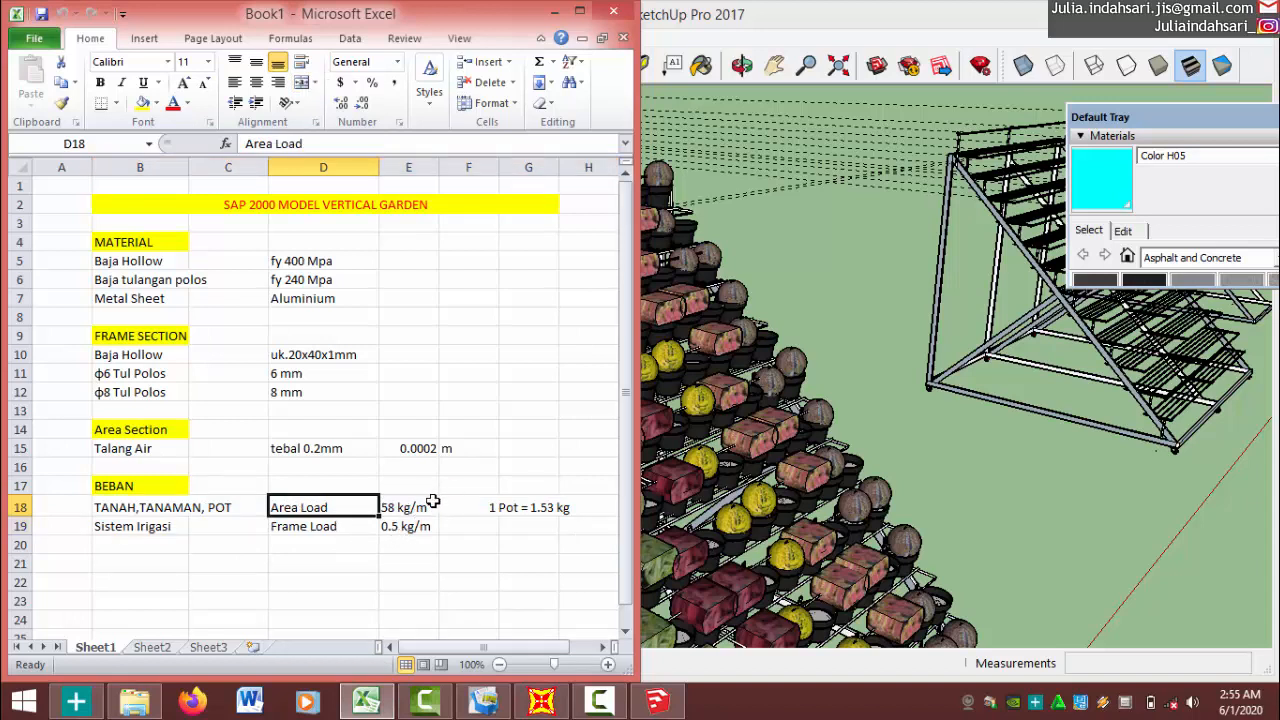
left_click(858, 240)
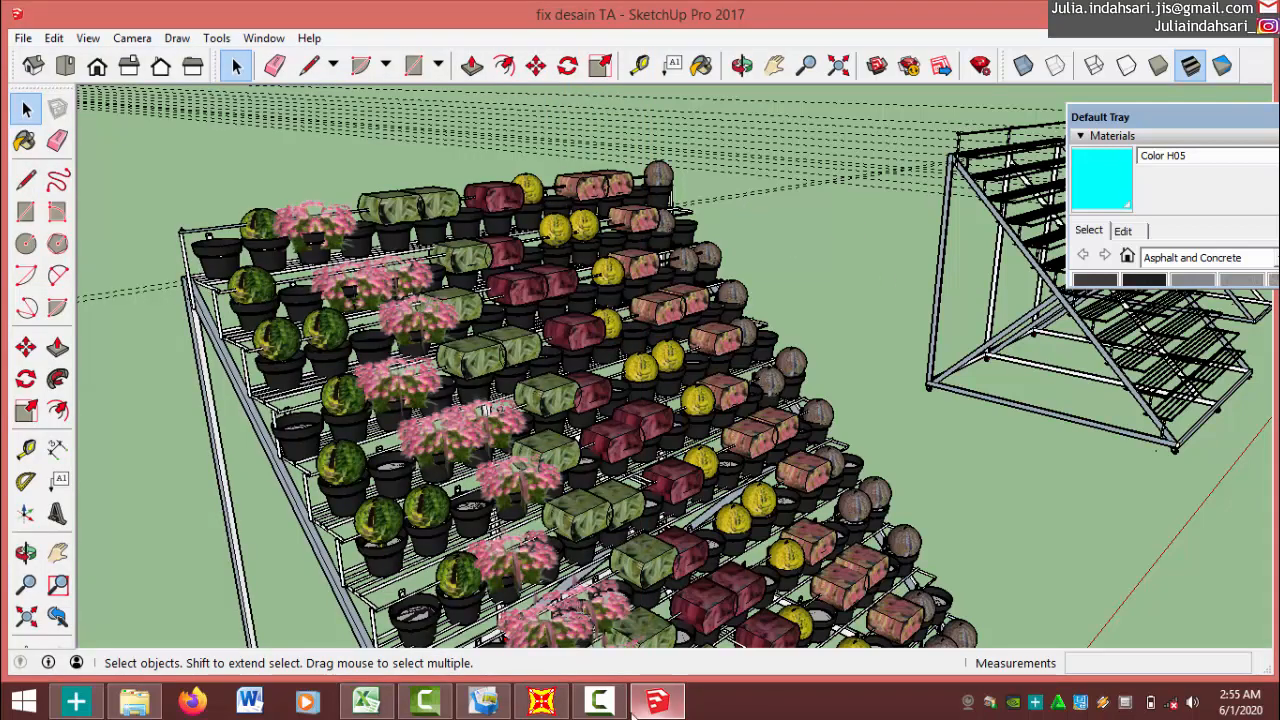
Switch to SAP2000 and inspect the surface area and point coordinates of a TALANG area in the Z = 0.96 m plan.
mouse_move(544, 708)
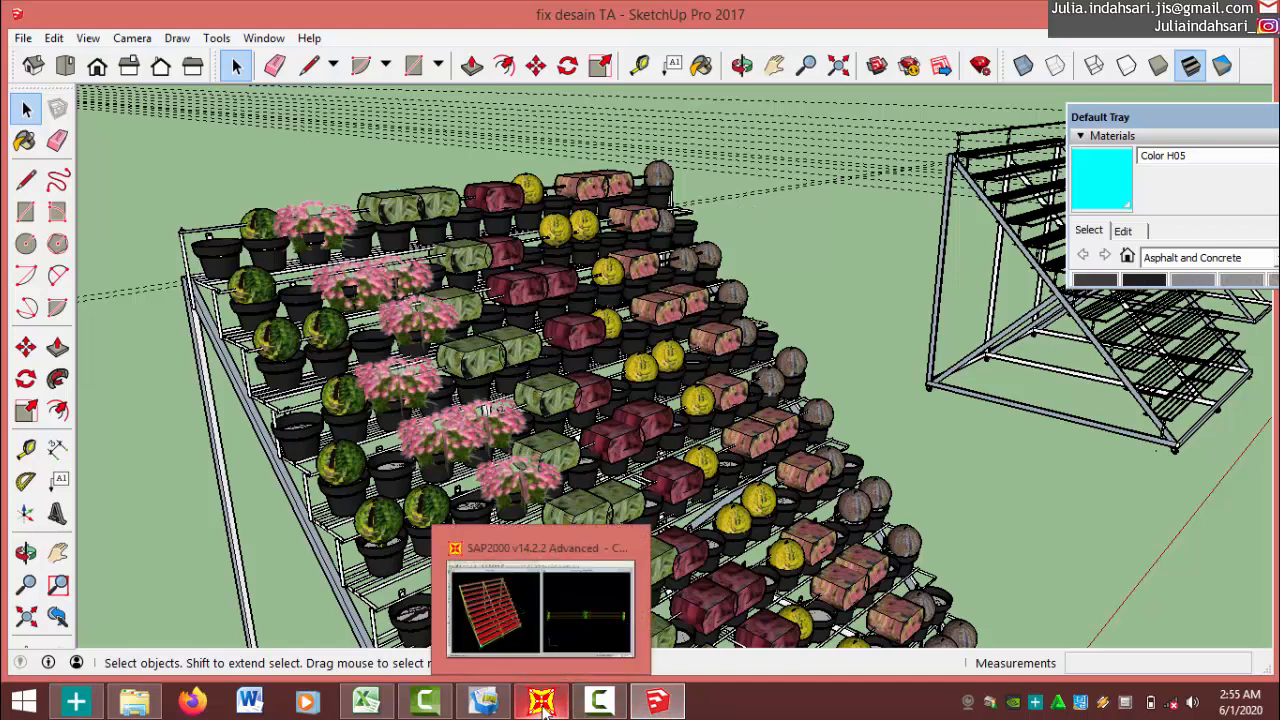
left_click(540, 605)
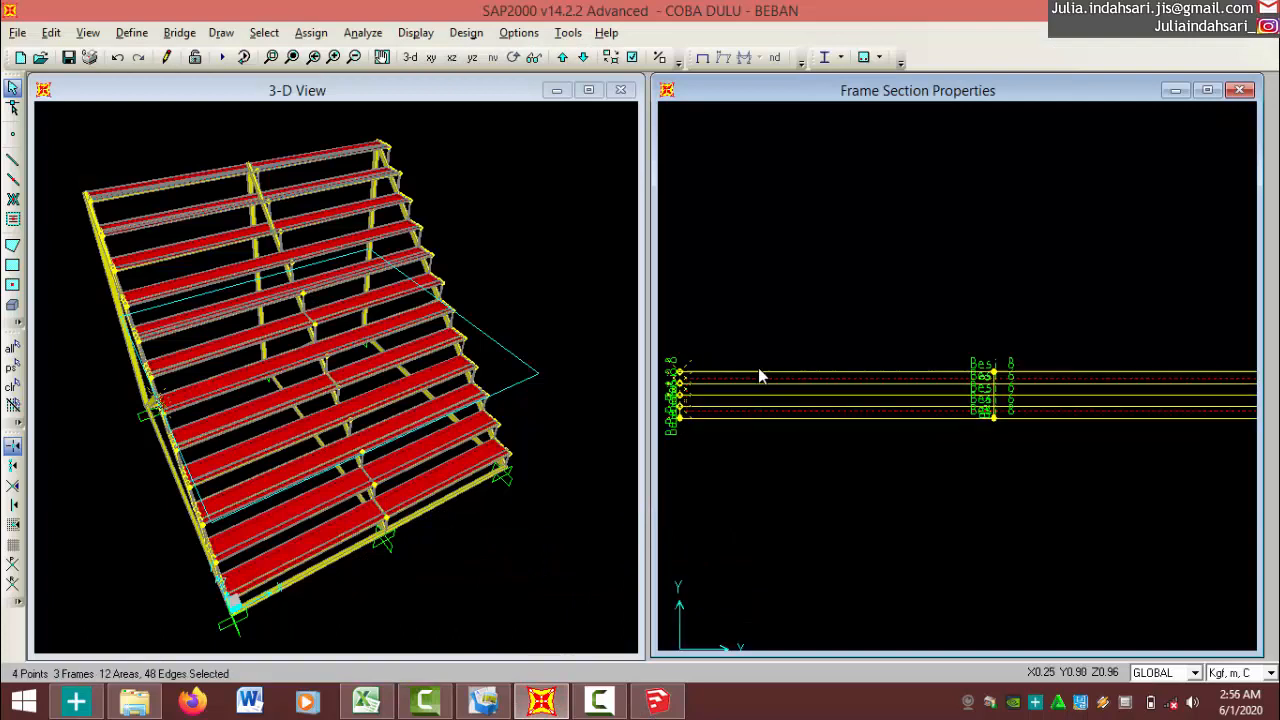
scroll(758, 375, "up", 3)
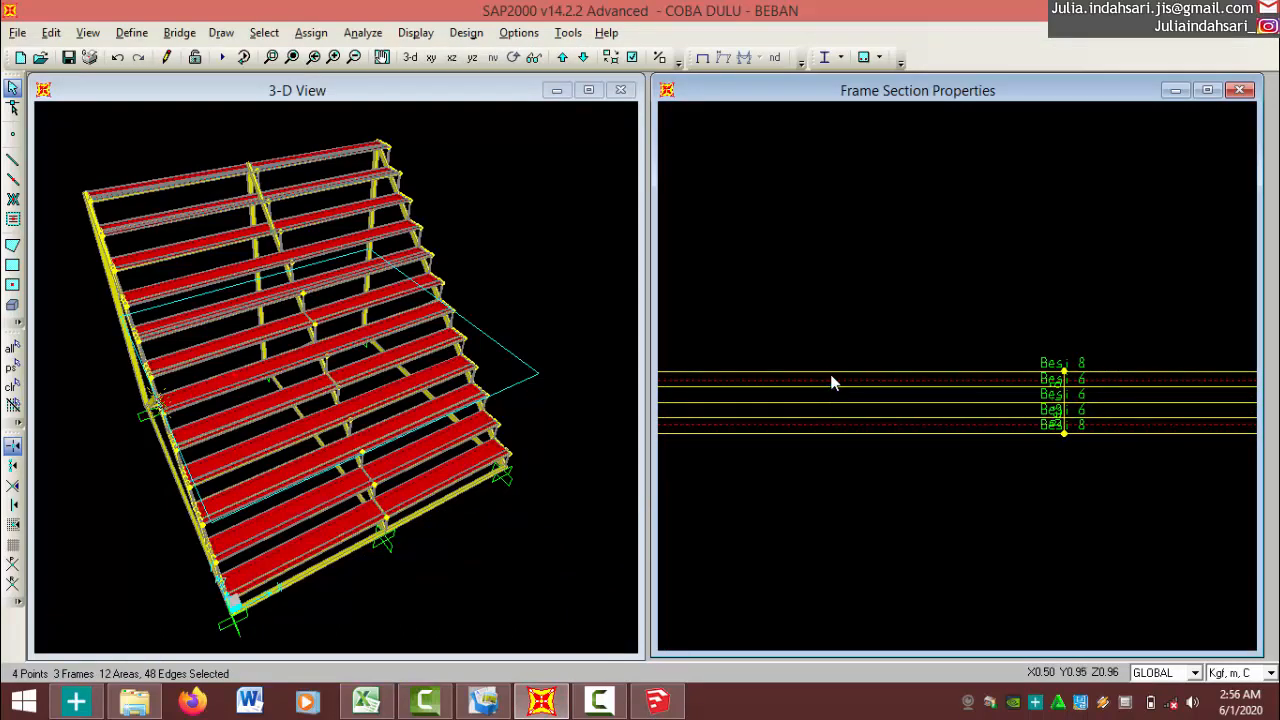
scroll(833, 367, "up", 3)
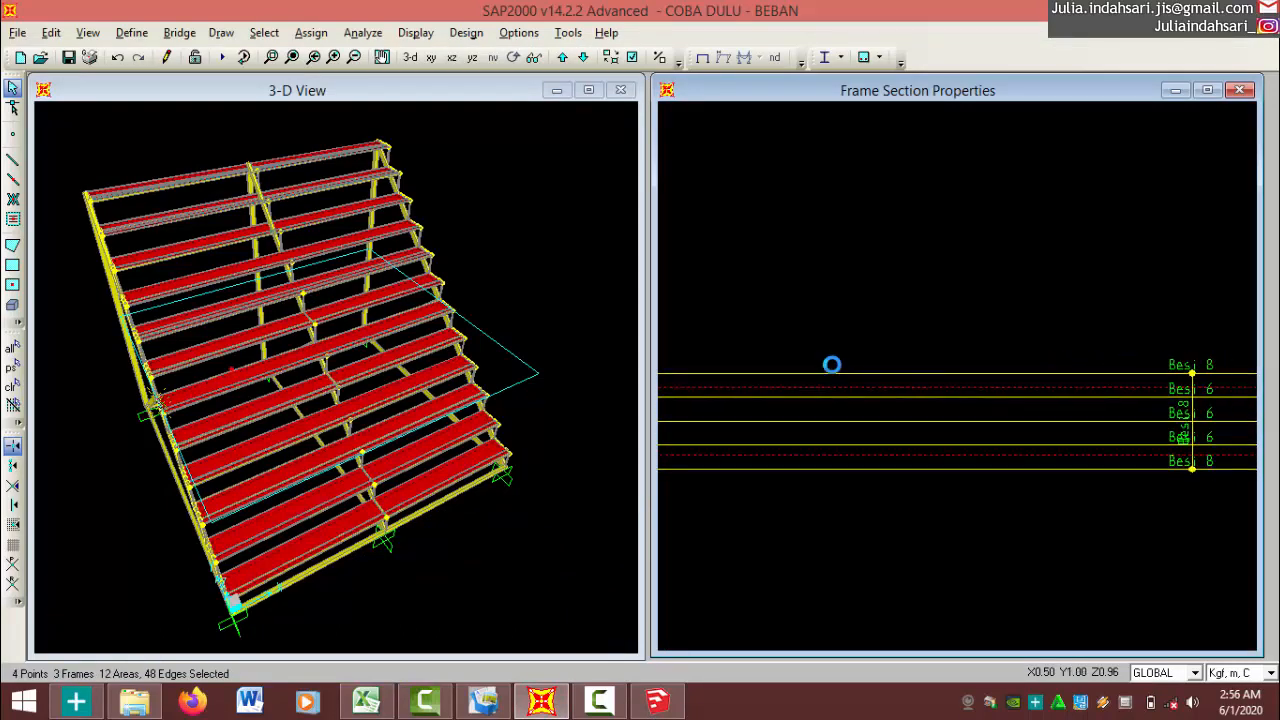
scroll(833, 373, "up", 1)
right_click(823, 389)
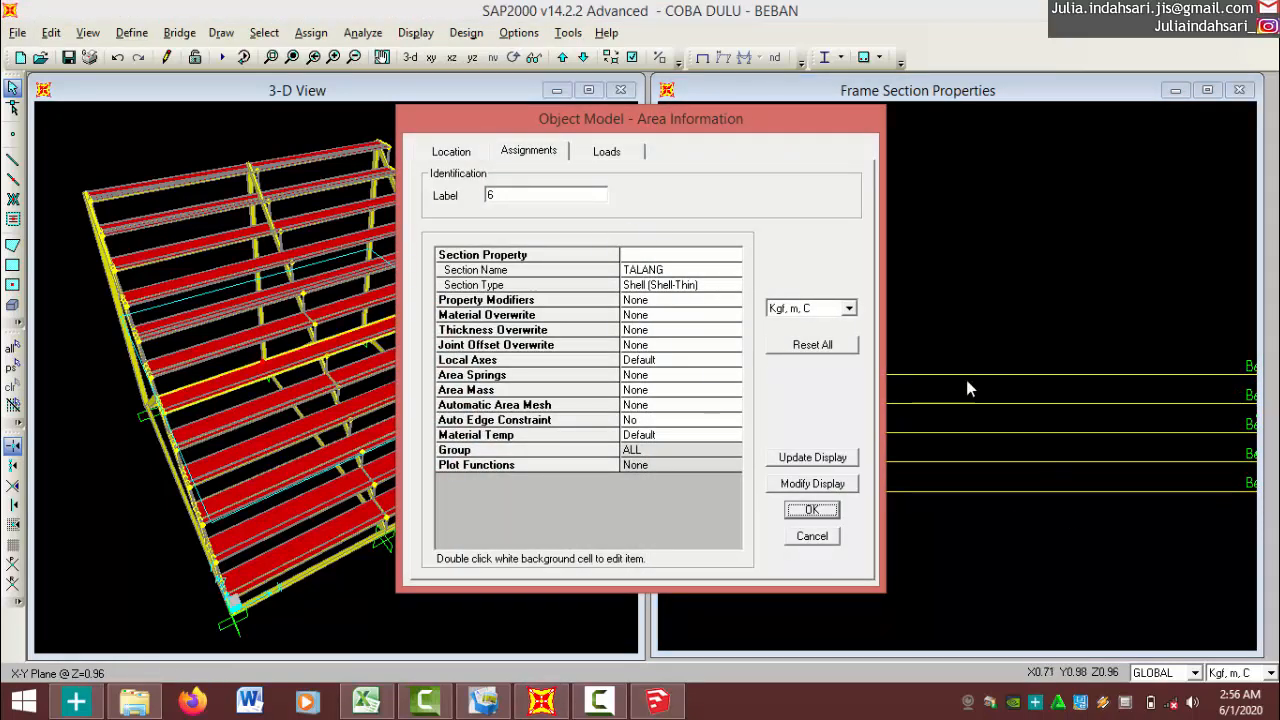
left_click_drag(673, 129, 525, 141)
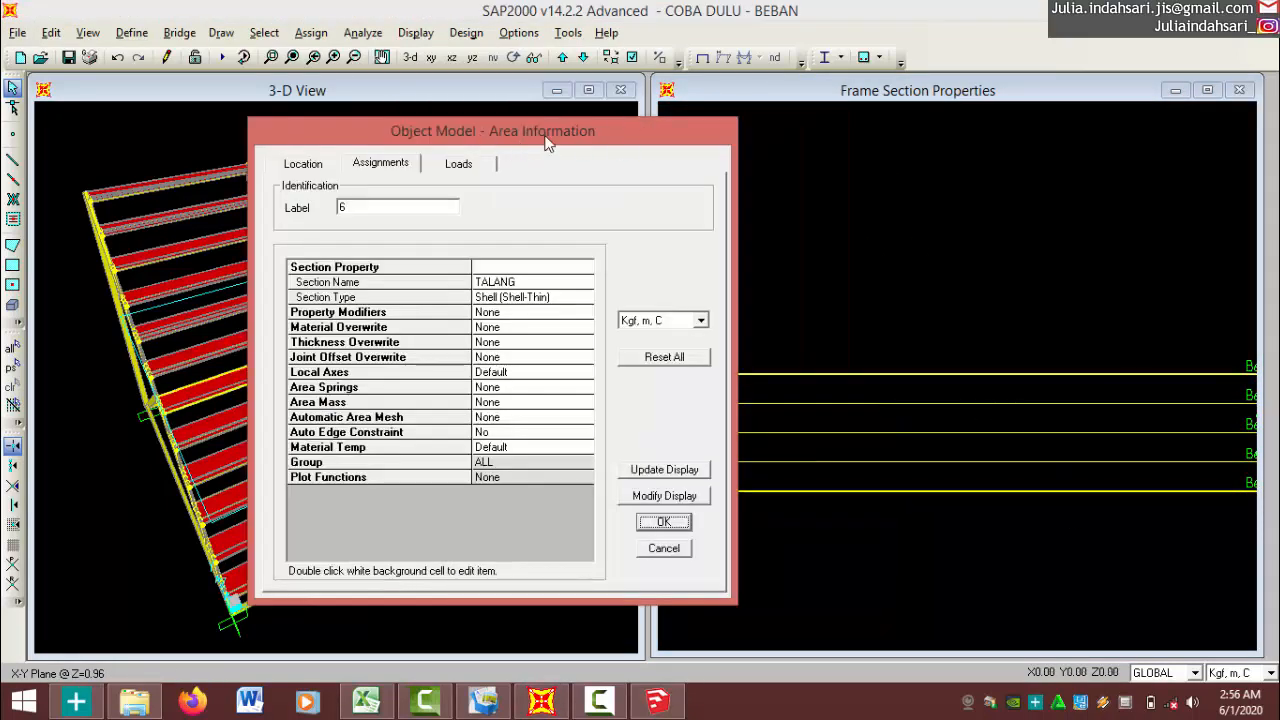
left_click(303, 163)
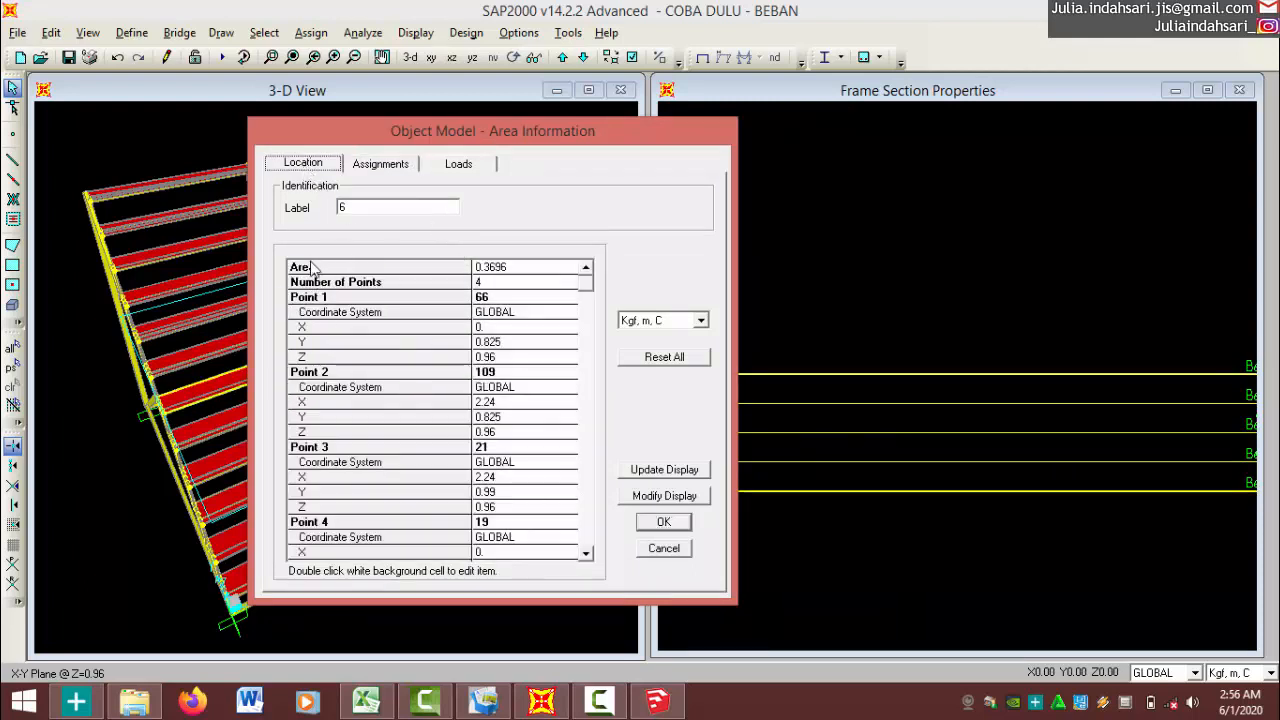
left_click(506, 267)
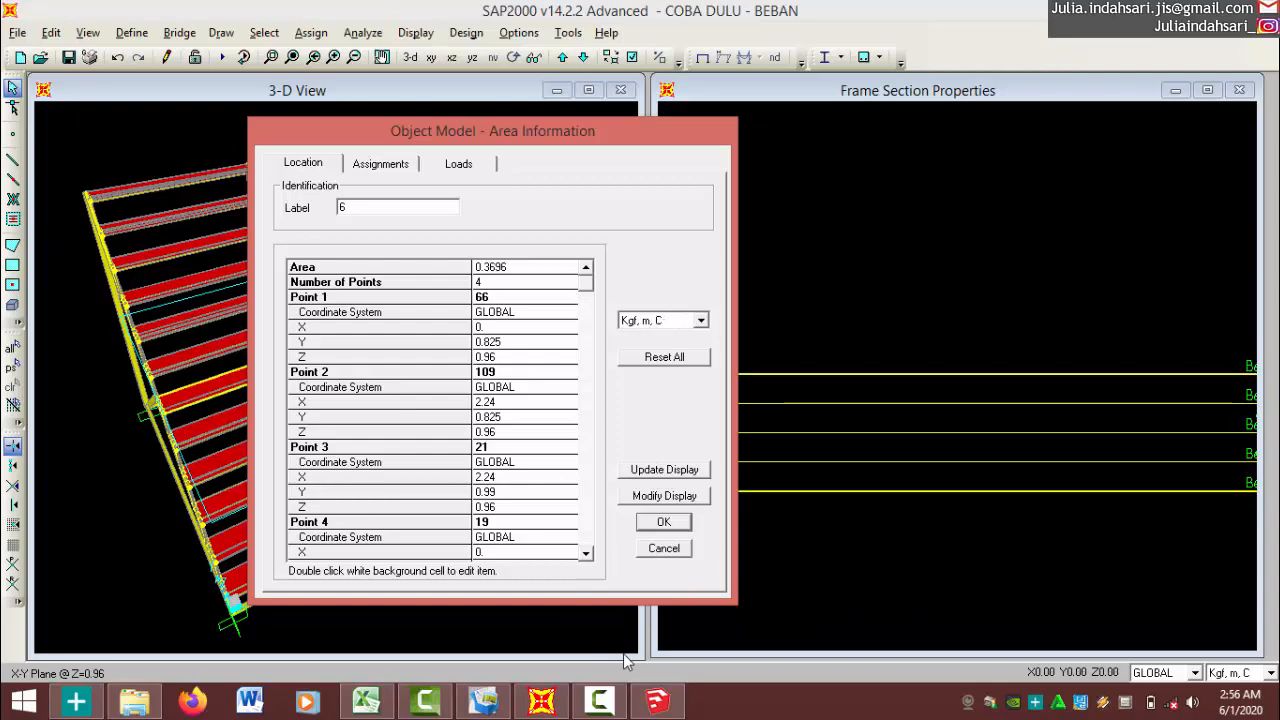
Compare the Excel load table with the area's location data, and return to the SAP2000 model with the area information closed.
left_click(380, 703)
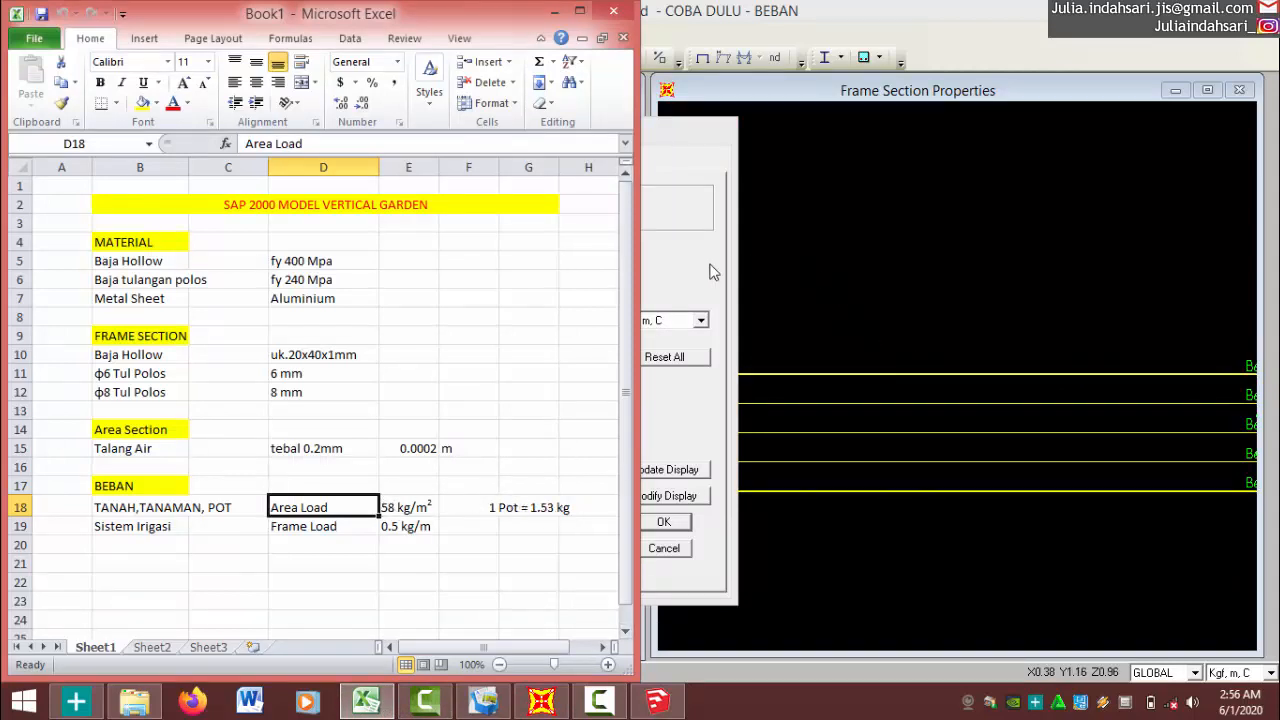
left_click_drag(638, 272, 464, 274)
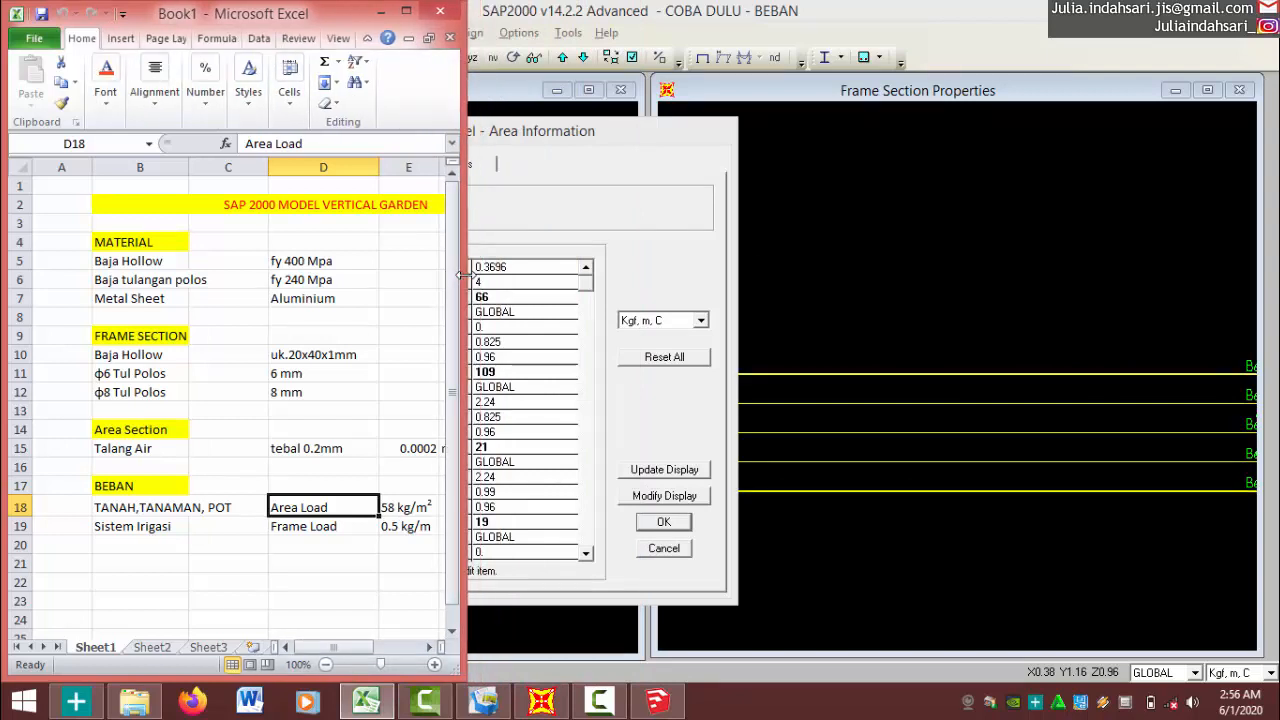
left_click_drag(458, 354, 668, 420)
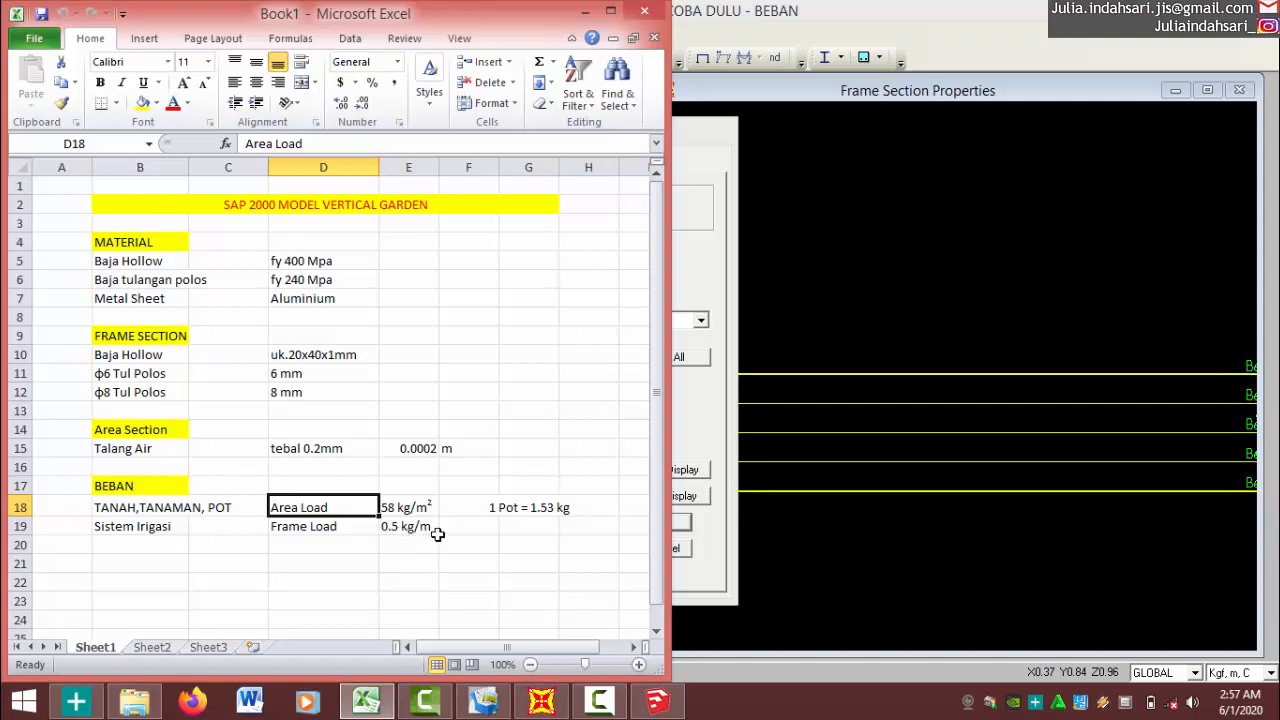
left_click(809, 521)
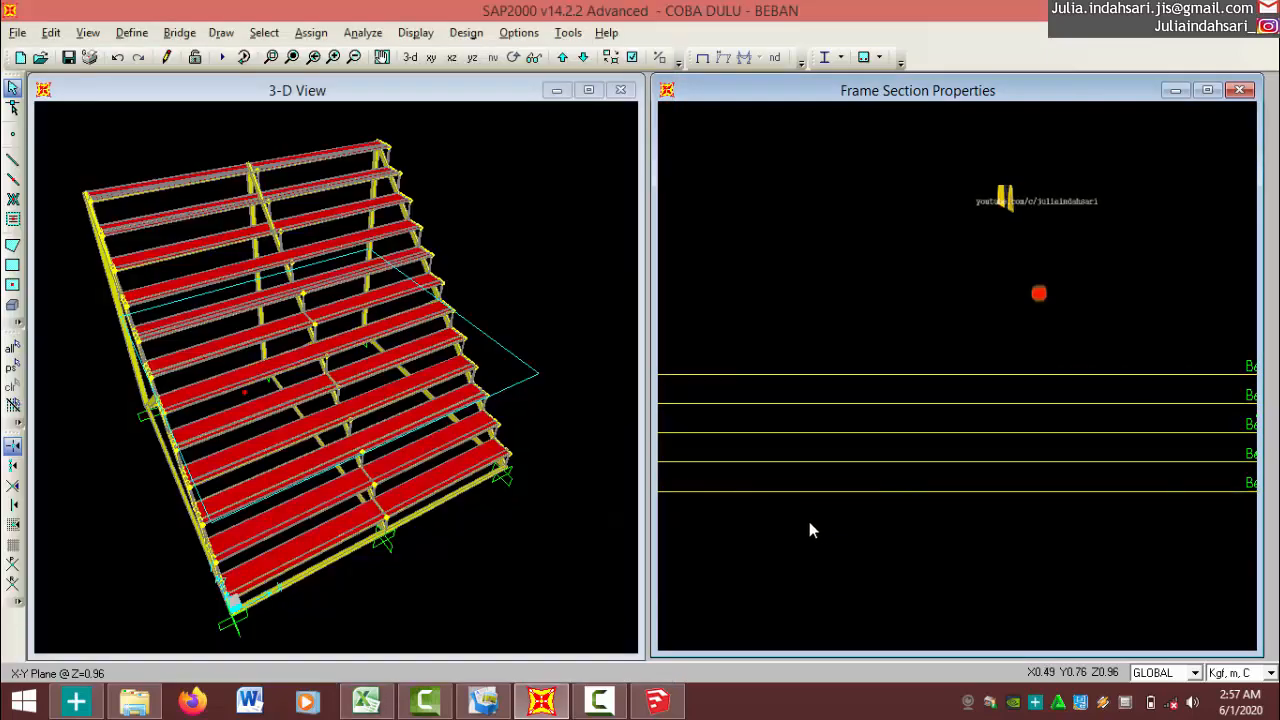
Select all areas that have the TALANG area section.
scroll(867, 397, "down", 4)
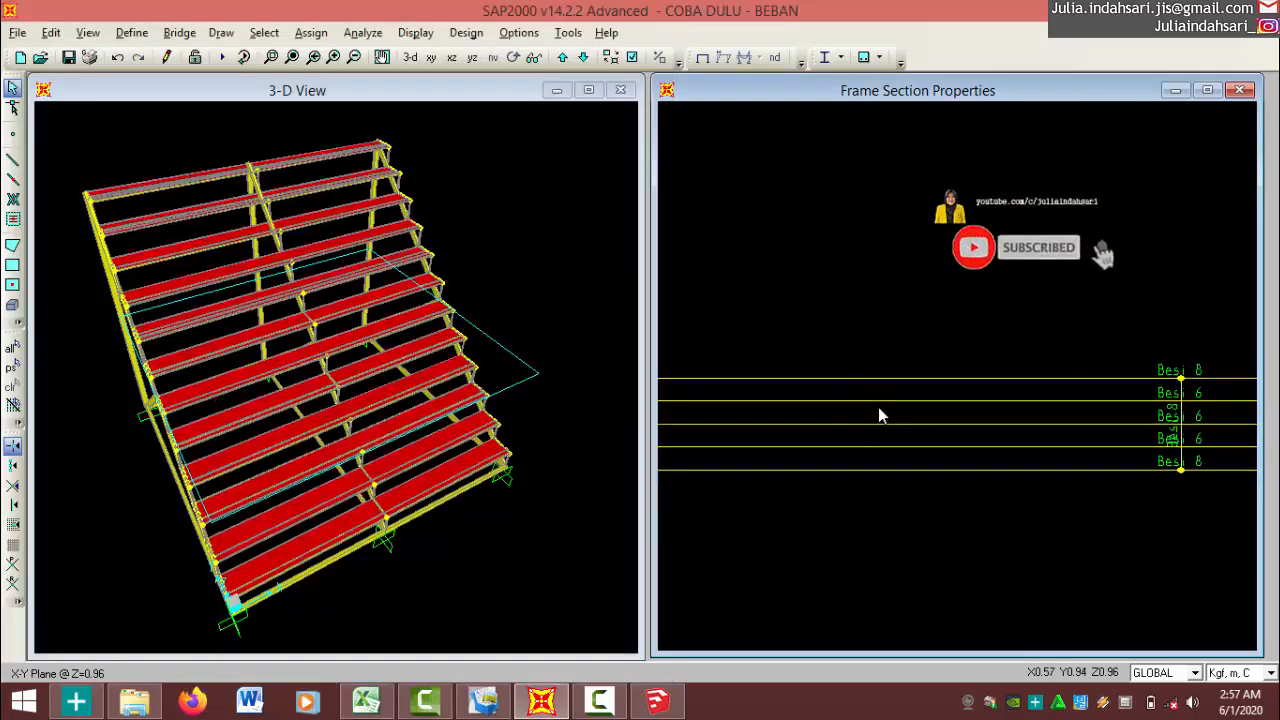
scroll(888, 420, "down", 3)
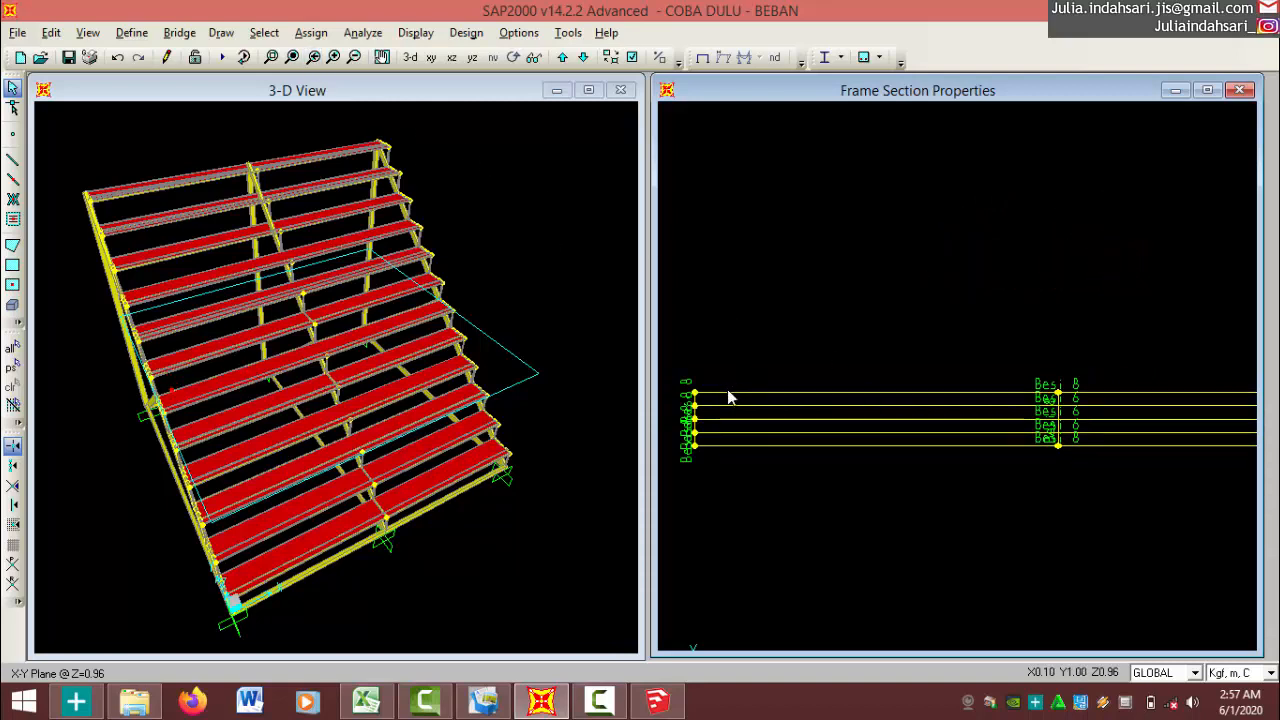
left_click(268, 33)
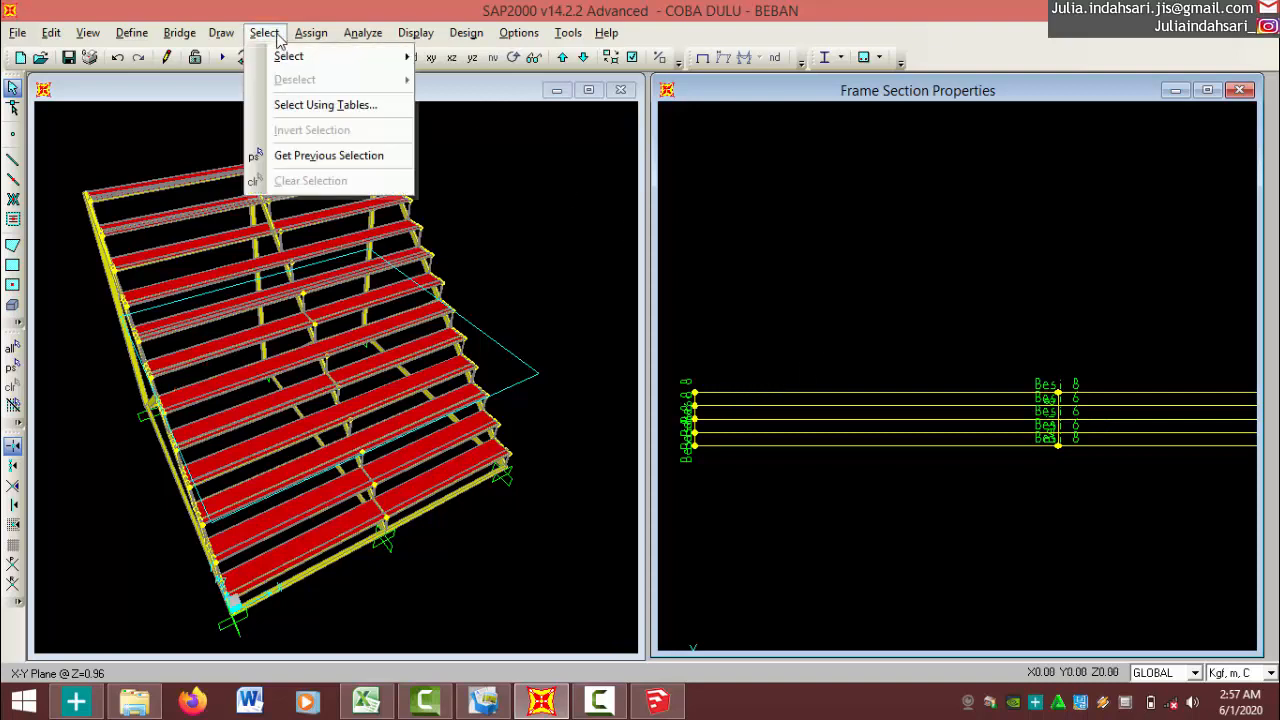
mouse_move(281, 57)
mouse_move(500, 203)
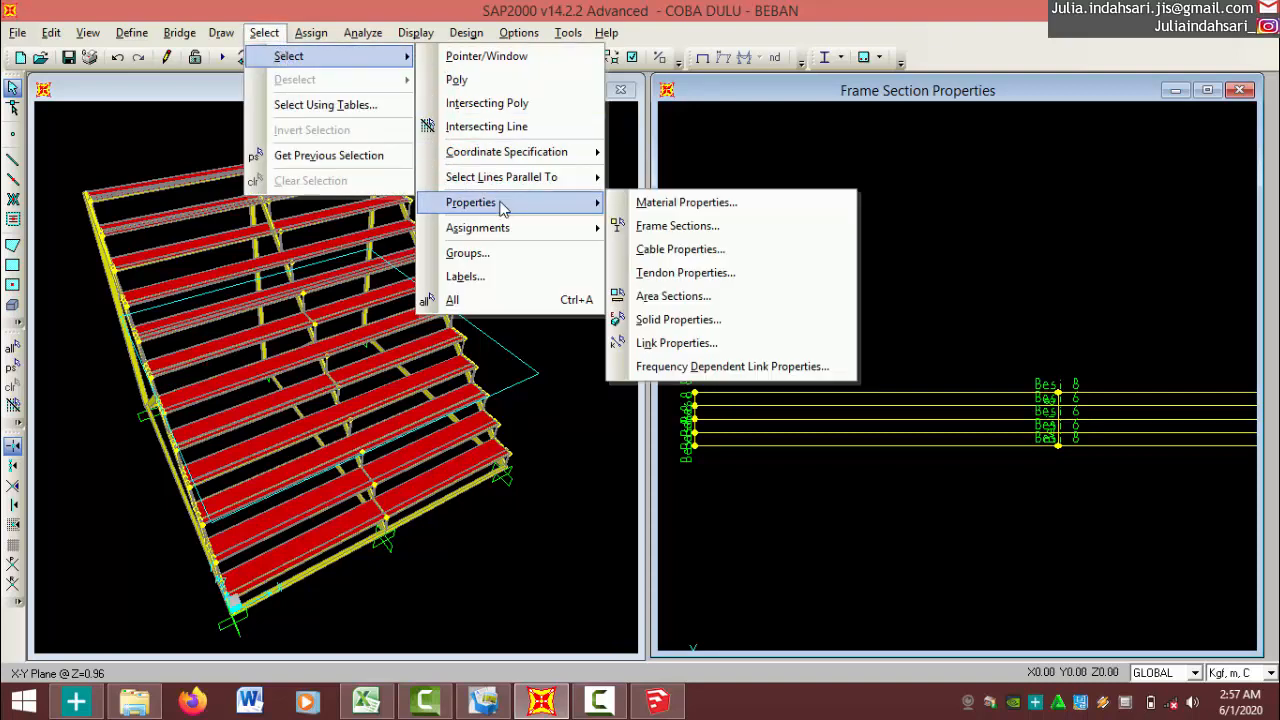
left_click(687, 296)
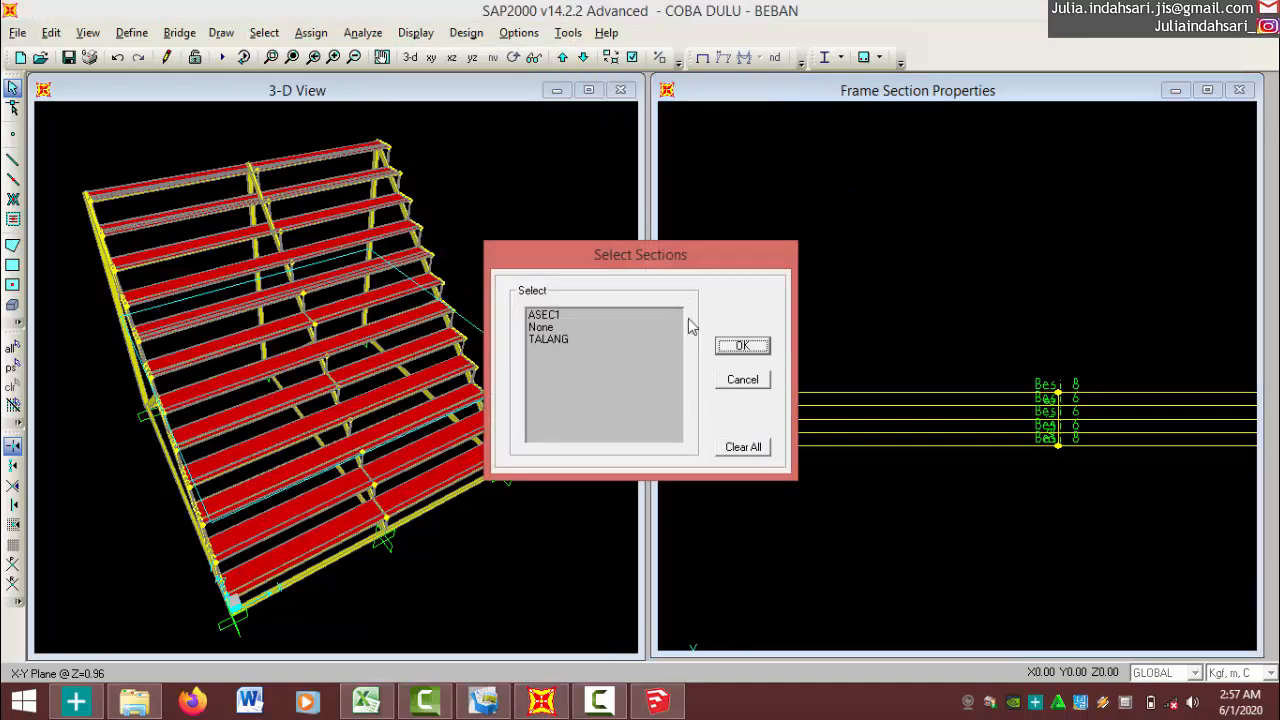
left_click(609, 339)
left_click(740, 345)
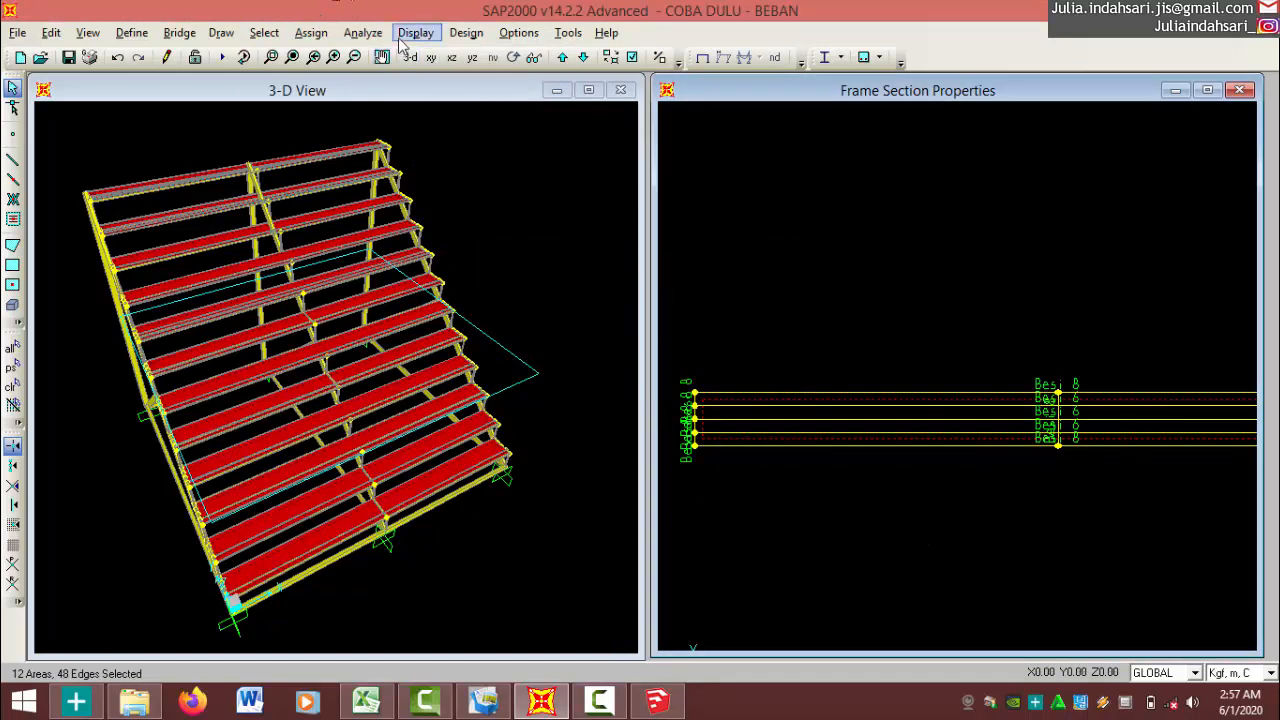
left_click(311, 38)
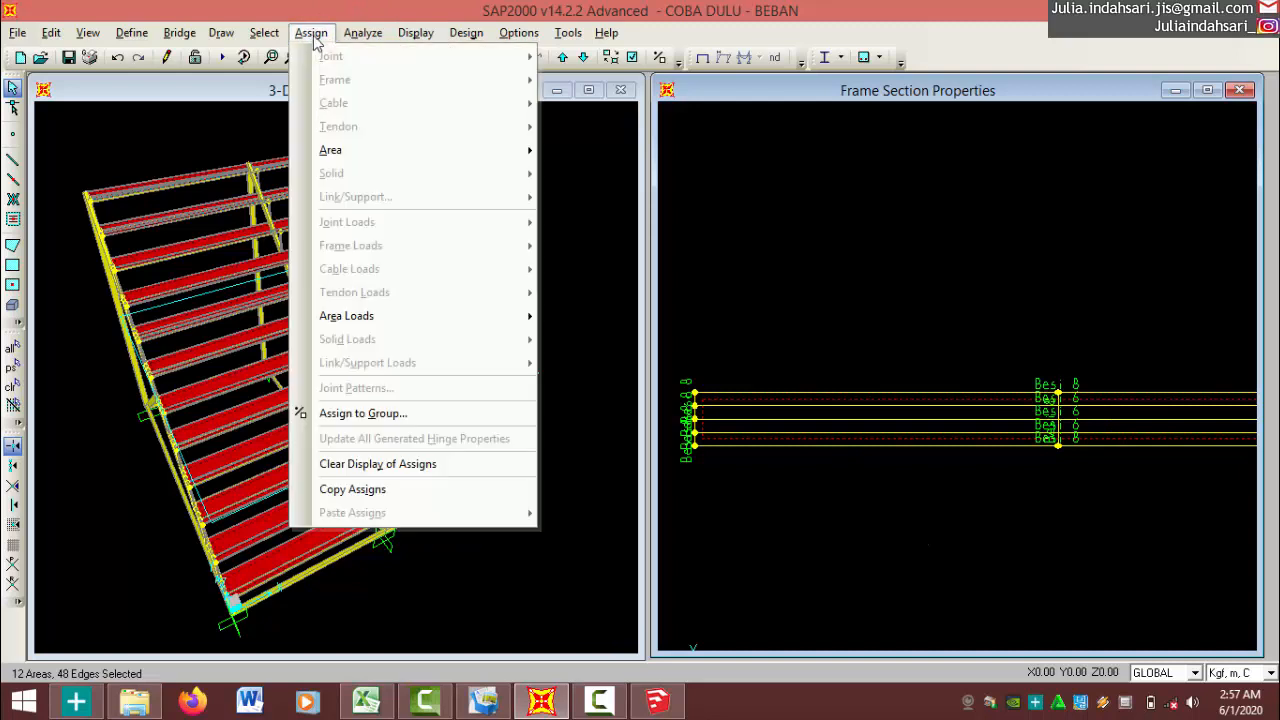
mouse_move(342, 152)
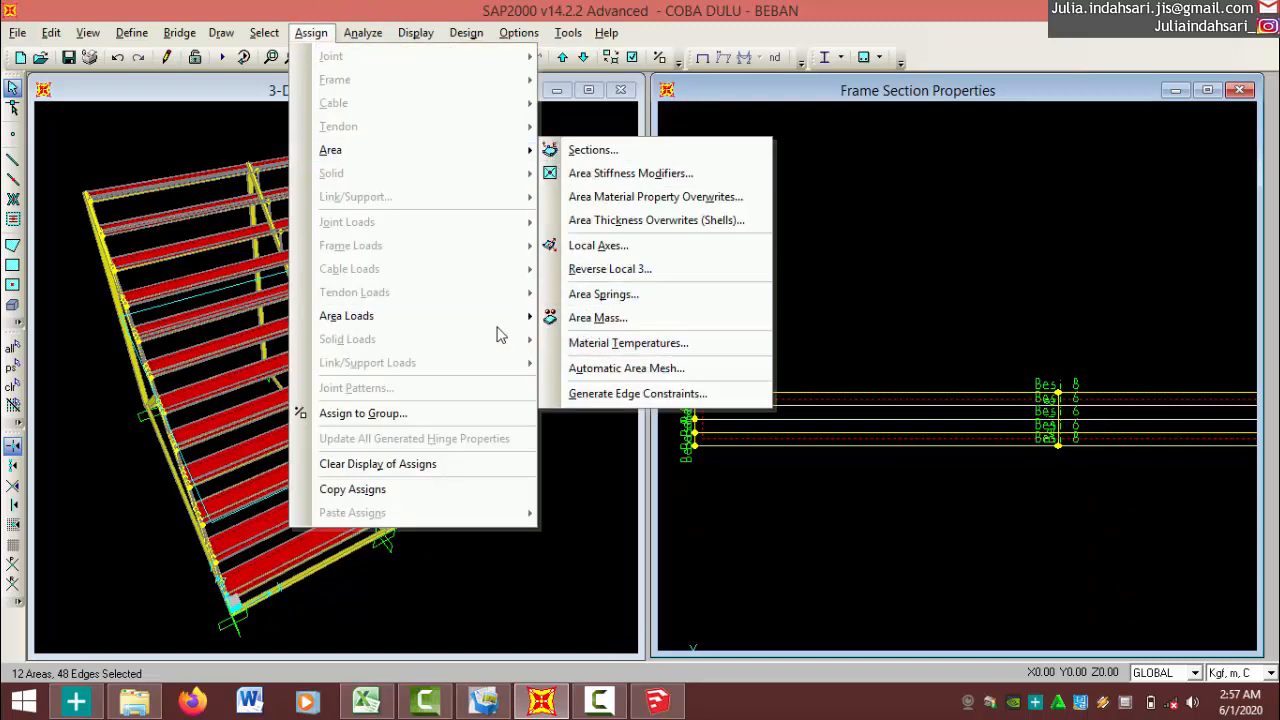
mouse_move(500, 323)
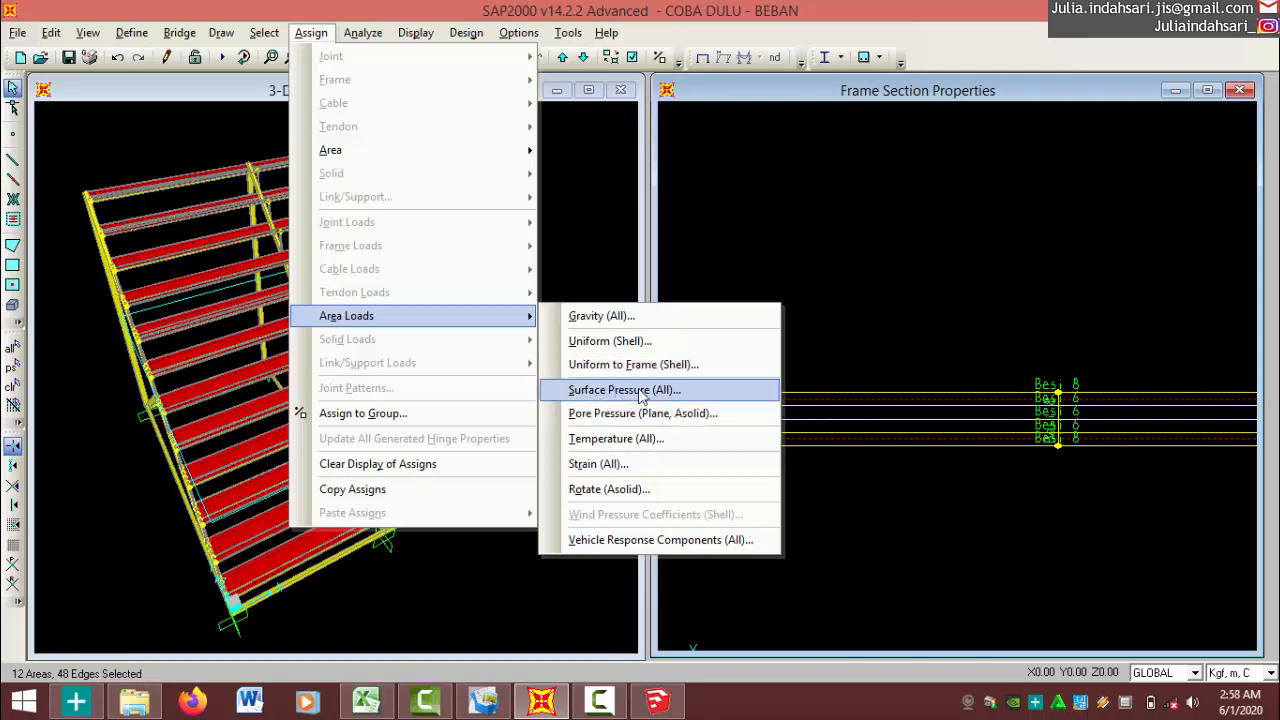
left_click(628, 391)
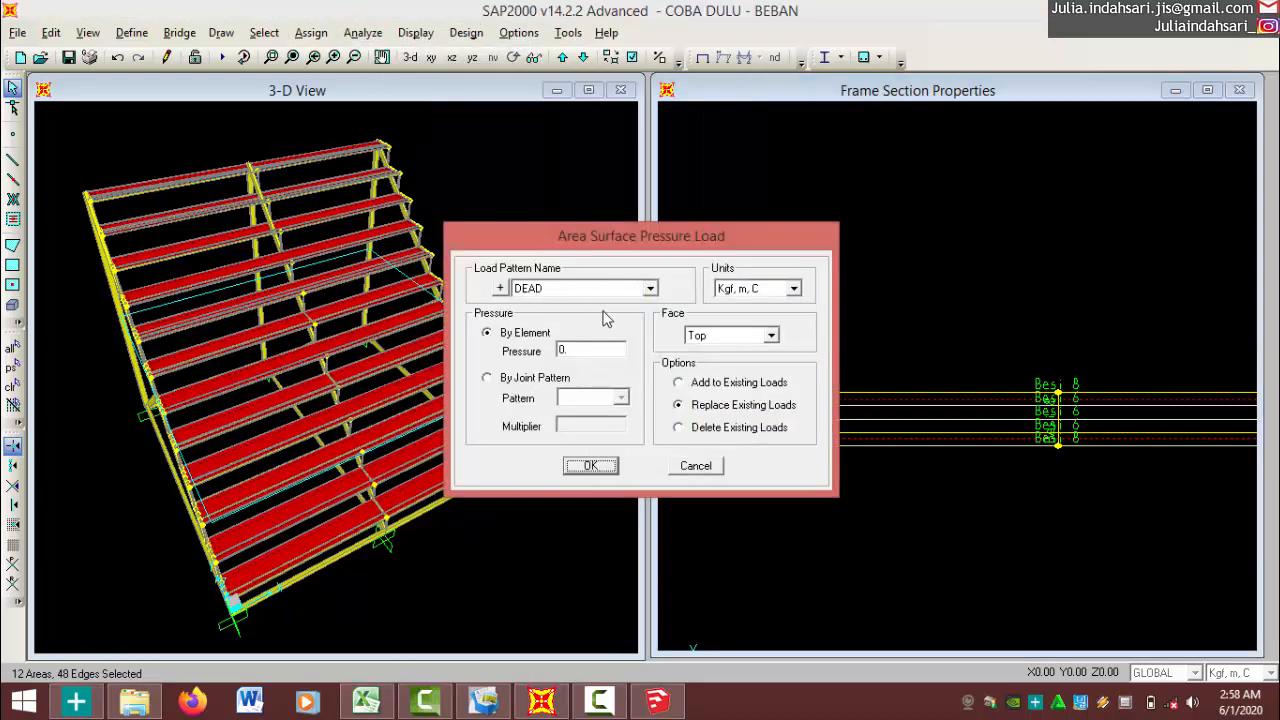
left_click(750, 337)
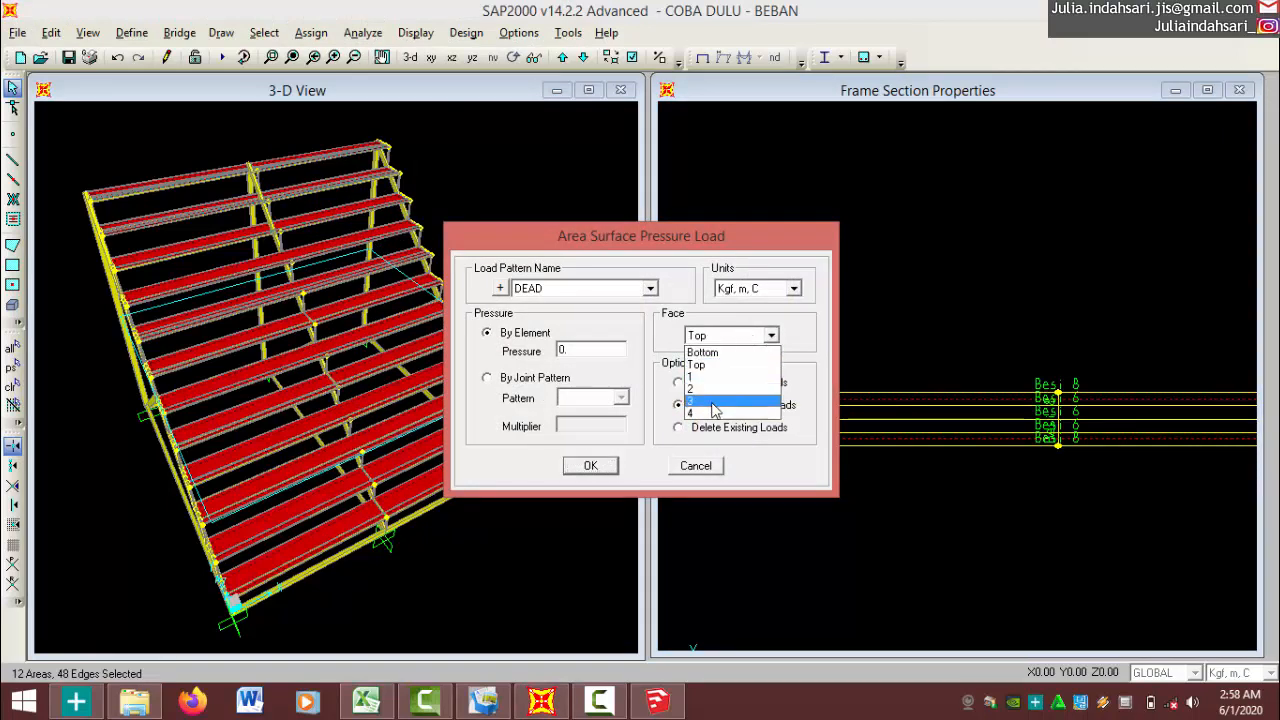
left_click(709, 364)
left_click(617, 290)
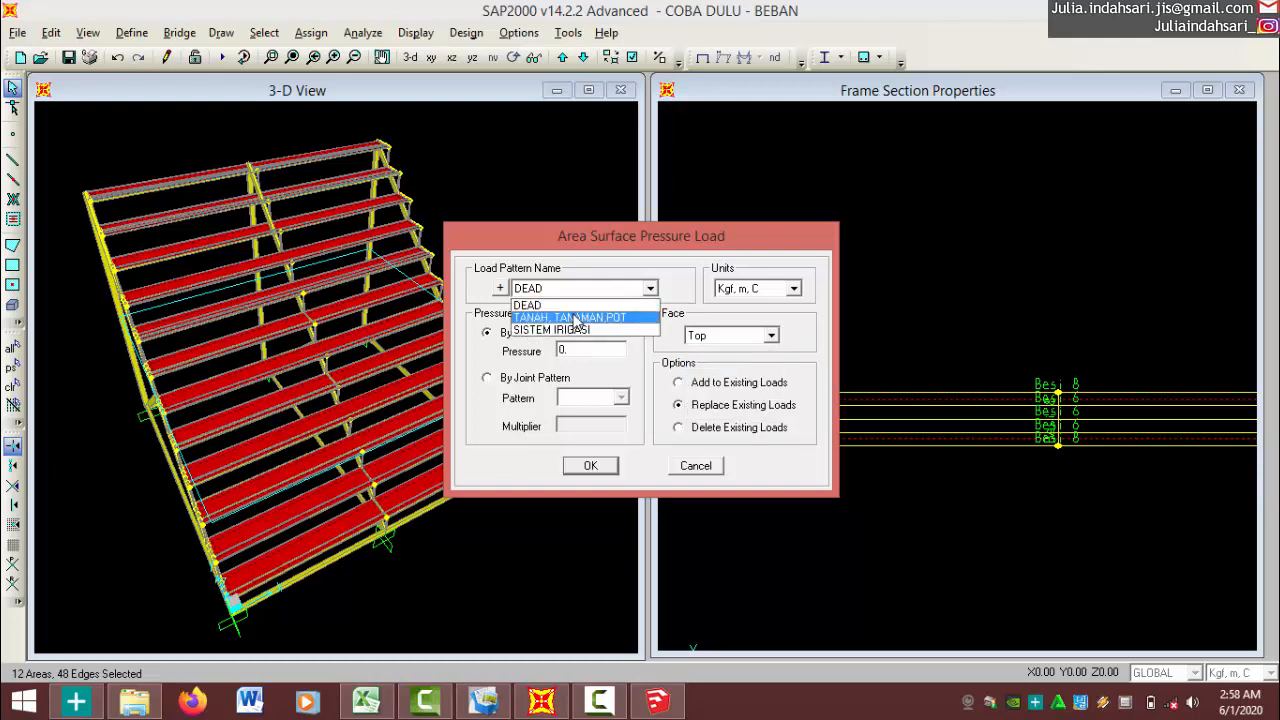
left_click(577, 318)
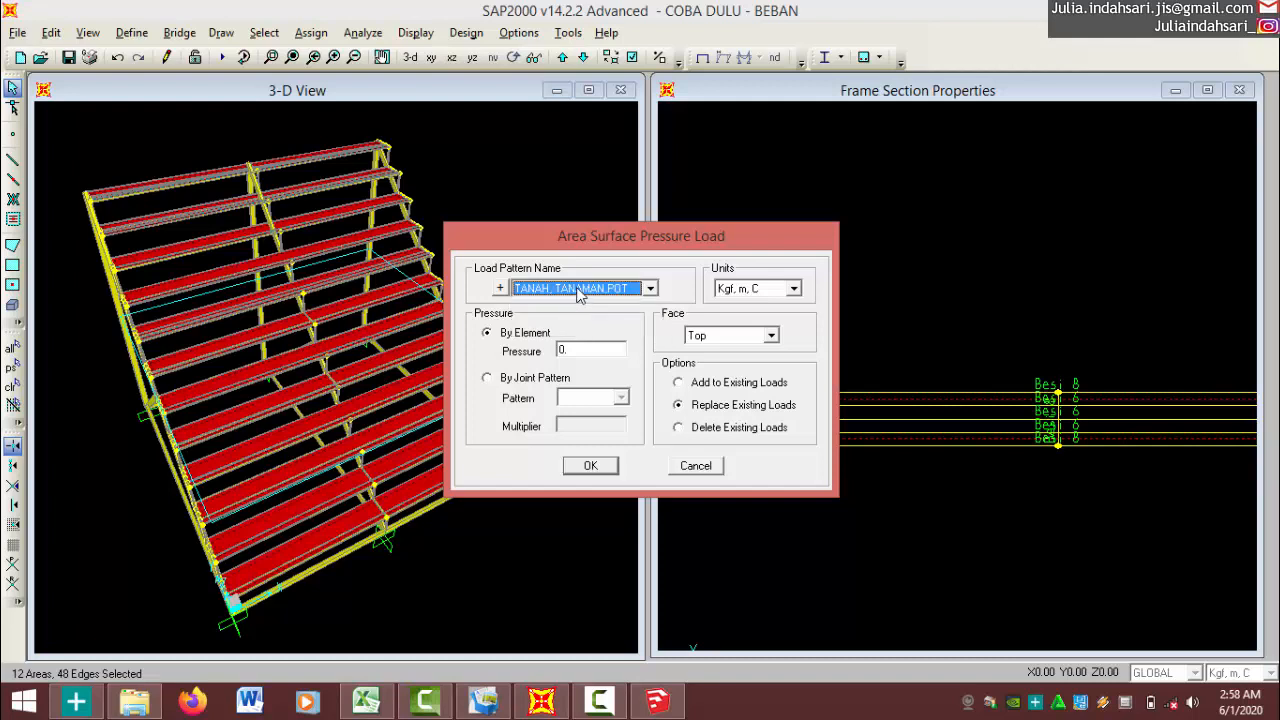
left_click(580, 290)
left_click(577, 318)
left_click(696, 466)
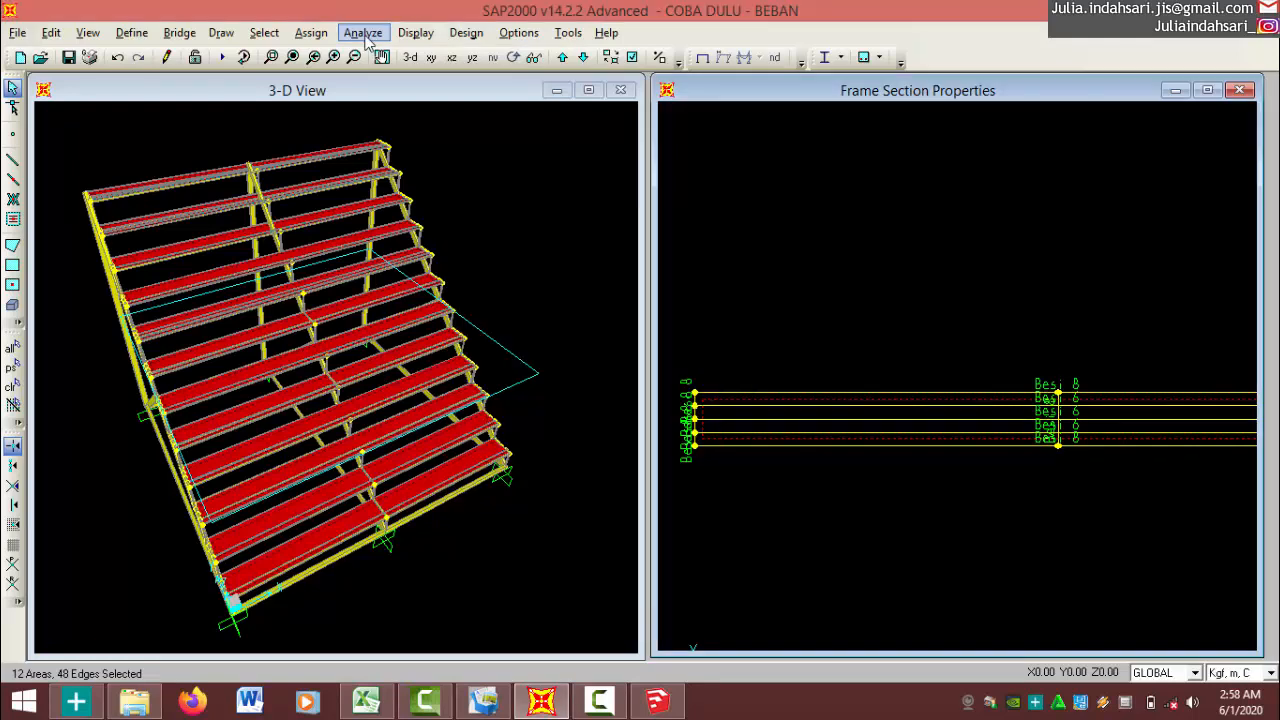
Consult the Sistem Irigasi frame load entry in the Excel workbook and compare the rack in the SketchUp model.
left_click(296, 34)
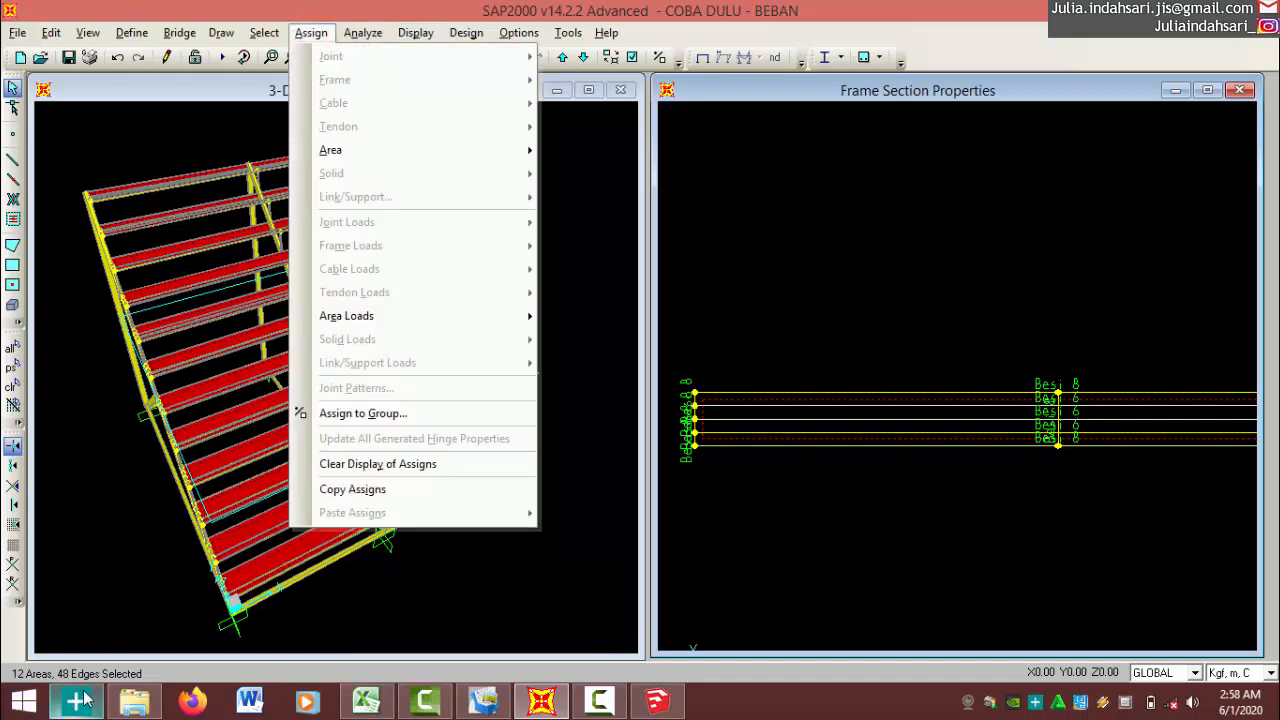
left_click(366, 701)
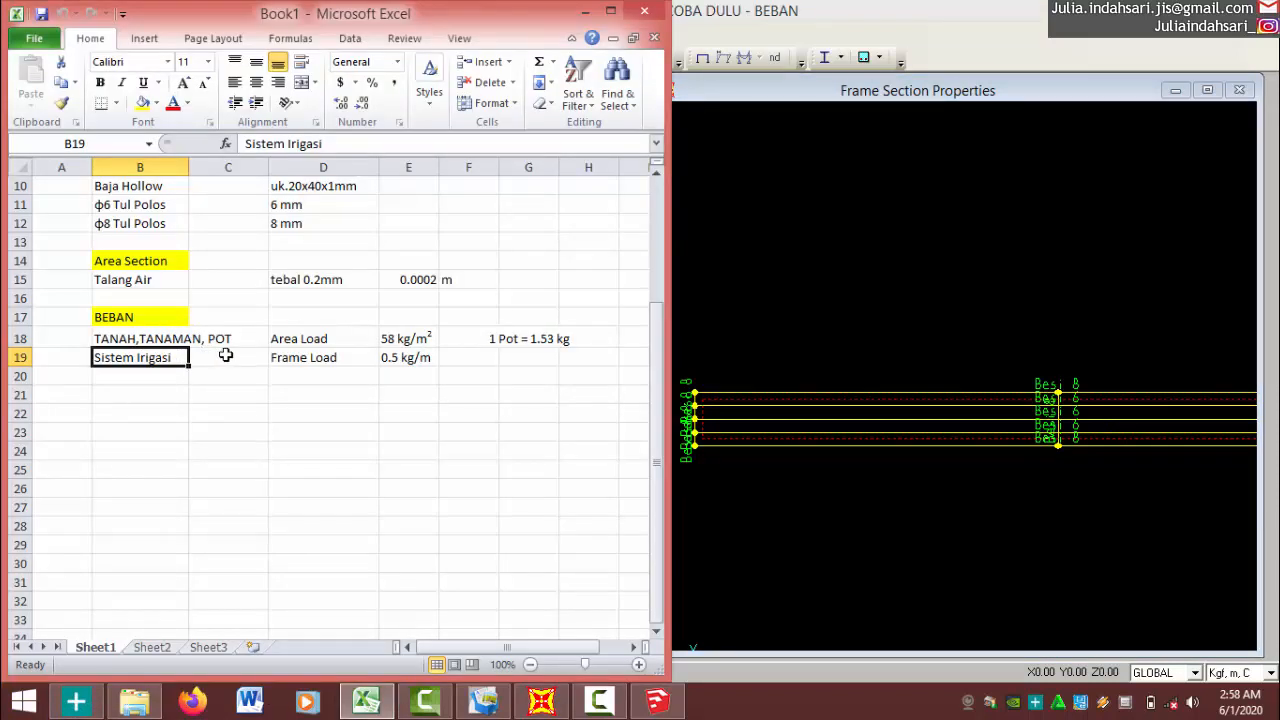
left_click(693, 320)
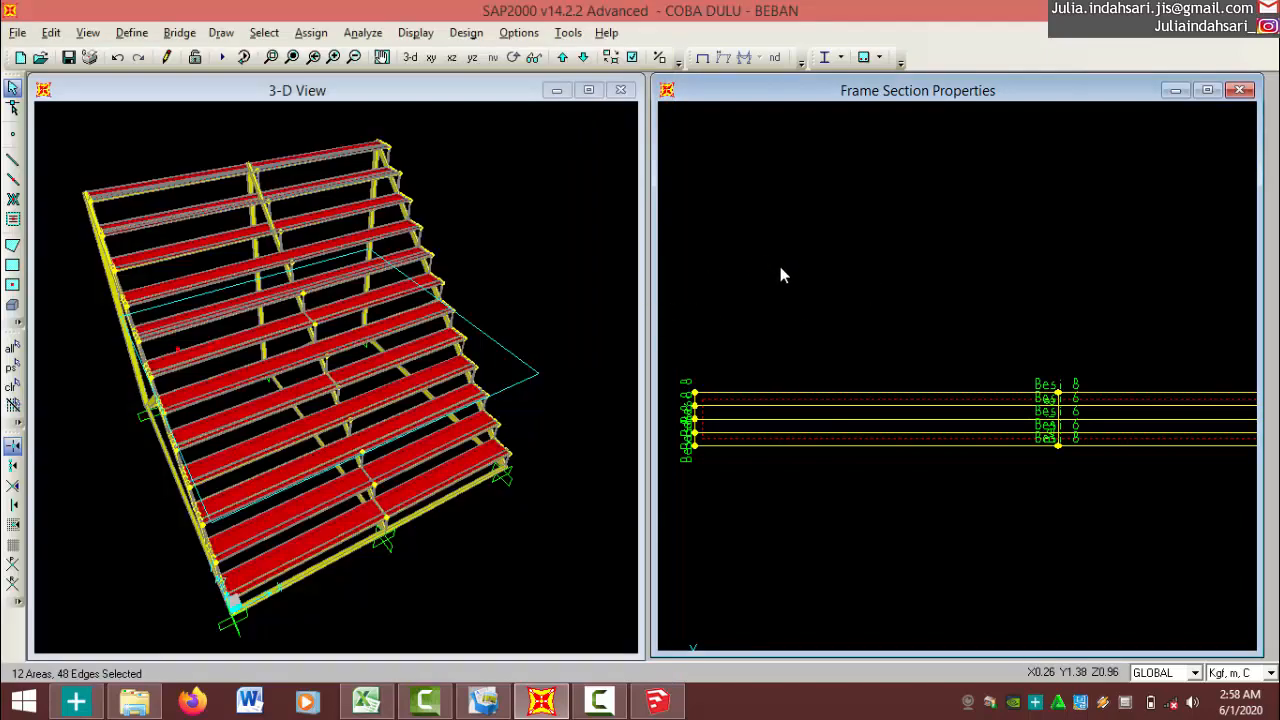
scroll(781, 266, "down", 2)
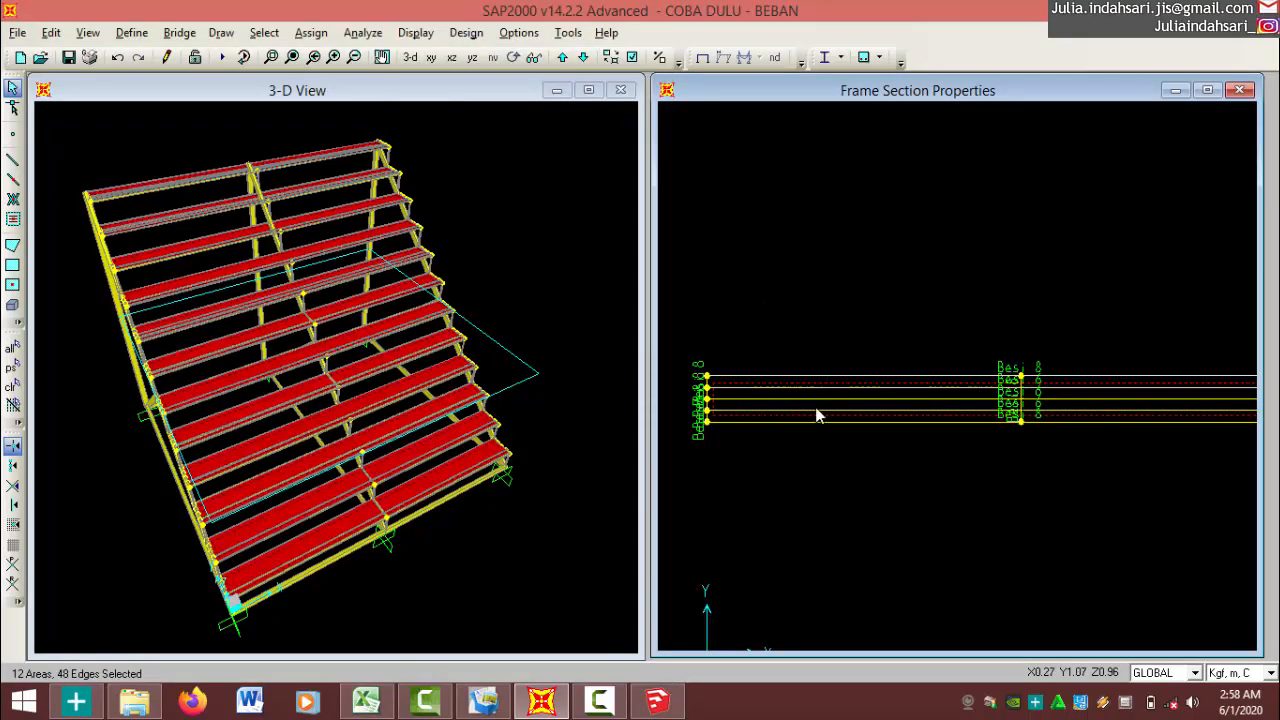
left_click(313, 34)
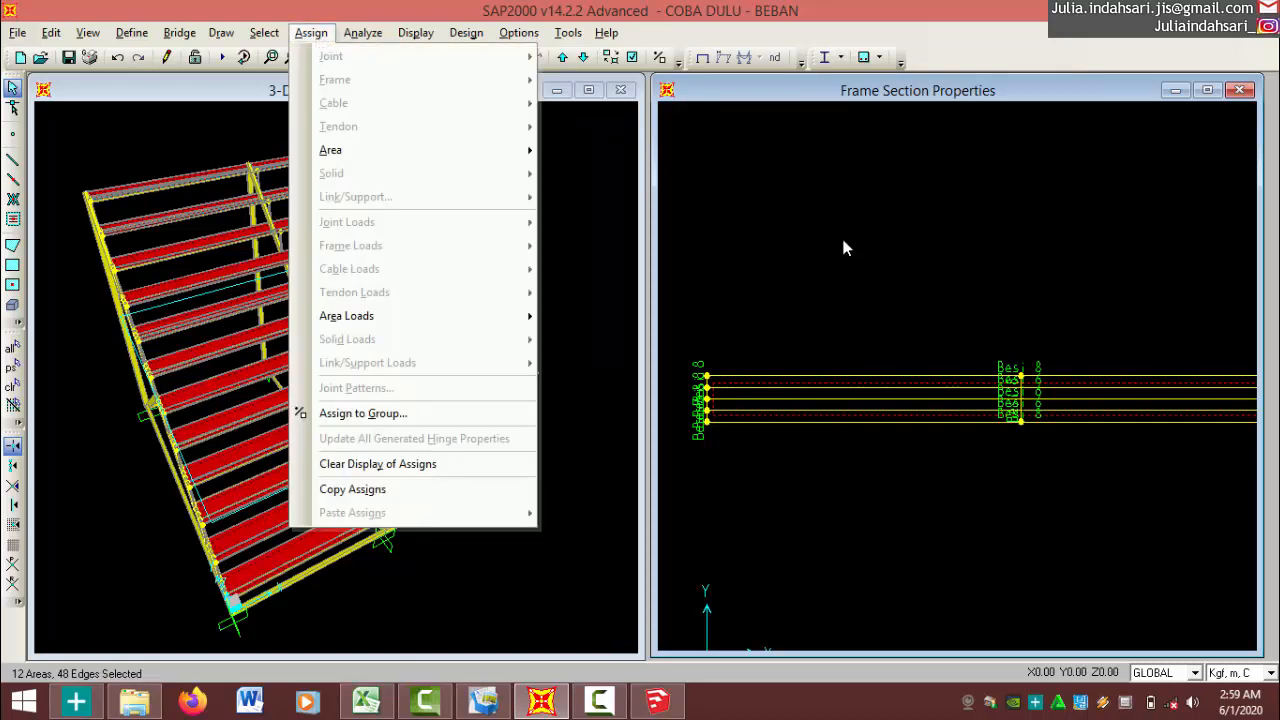
left_click(844, 252)
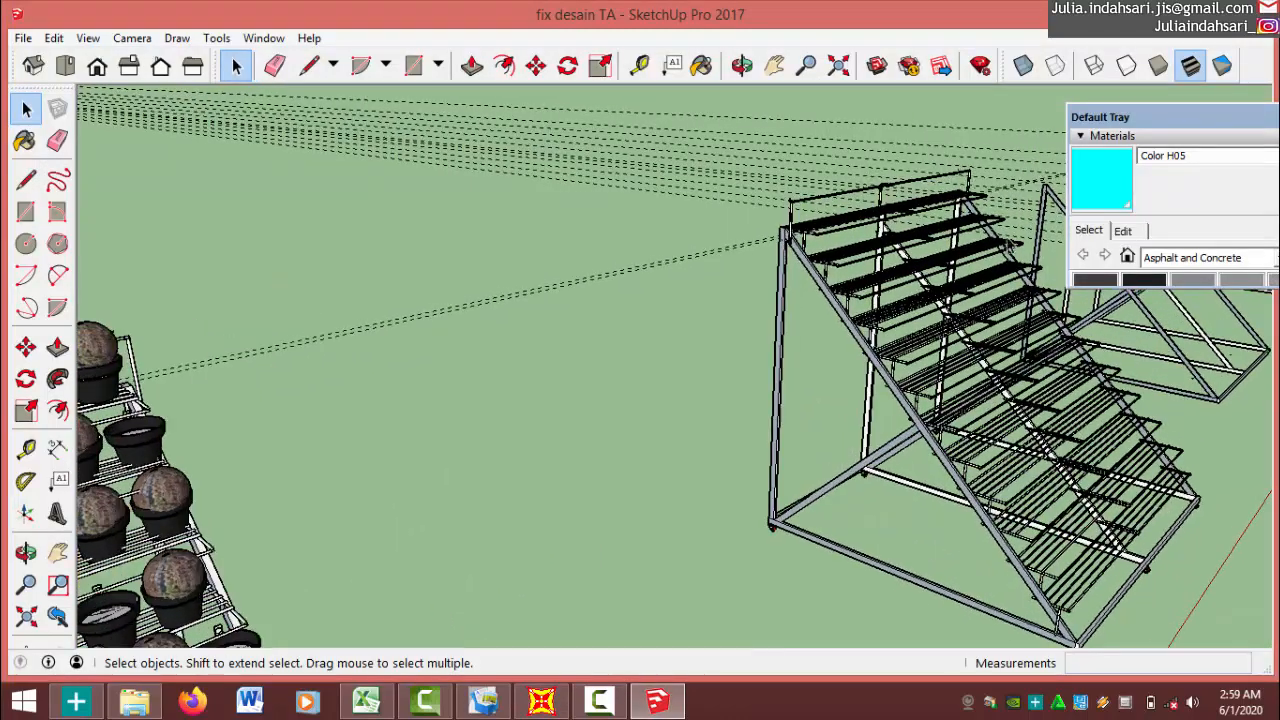
scroll(634, 266, "up", 8)
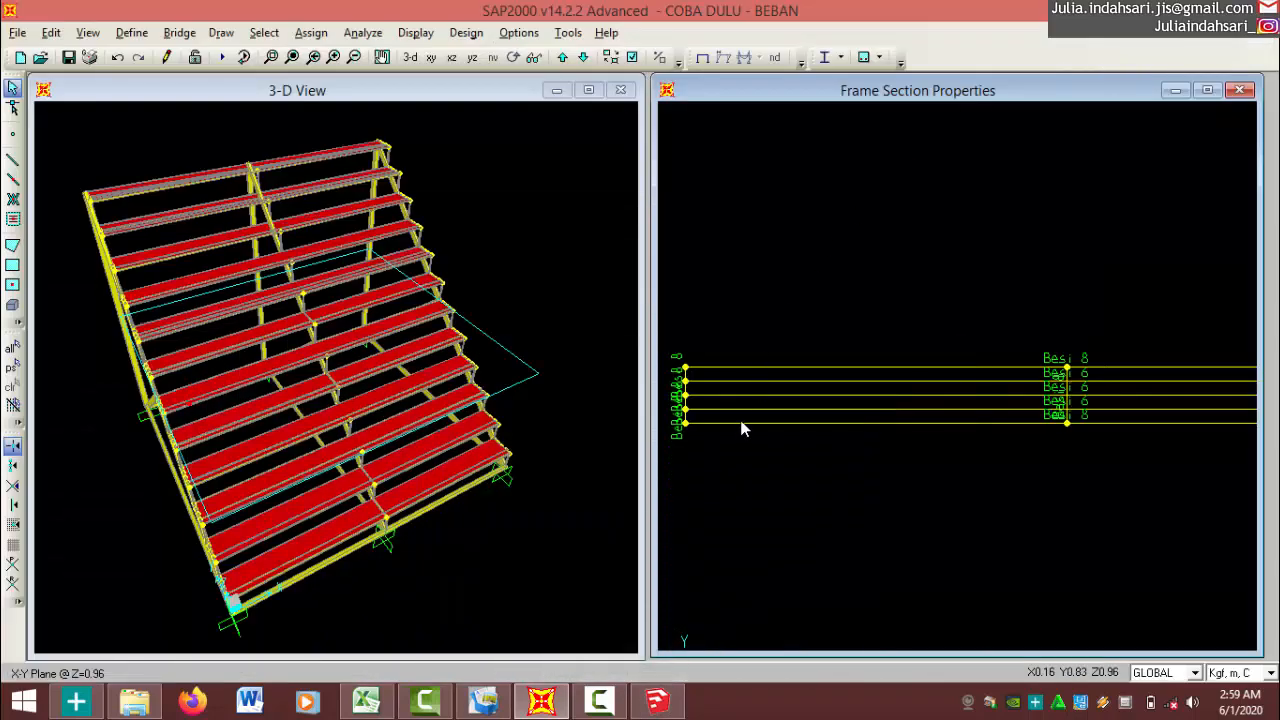
Try a distributed frame load with the SISTEM IRIGASI load pattern on the lowest long bar of the Z = 0.96 m plan.
left_click(742, 423)
left_click(311, 33)
mouse_move(387, 247)
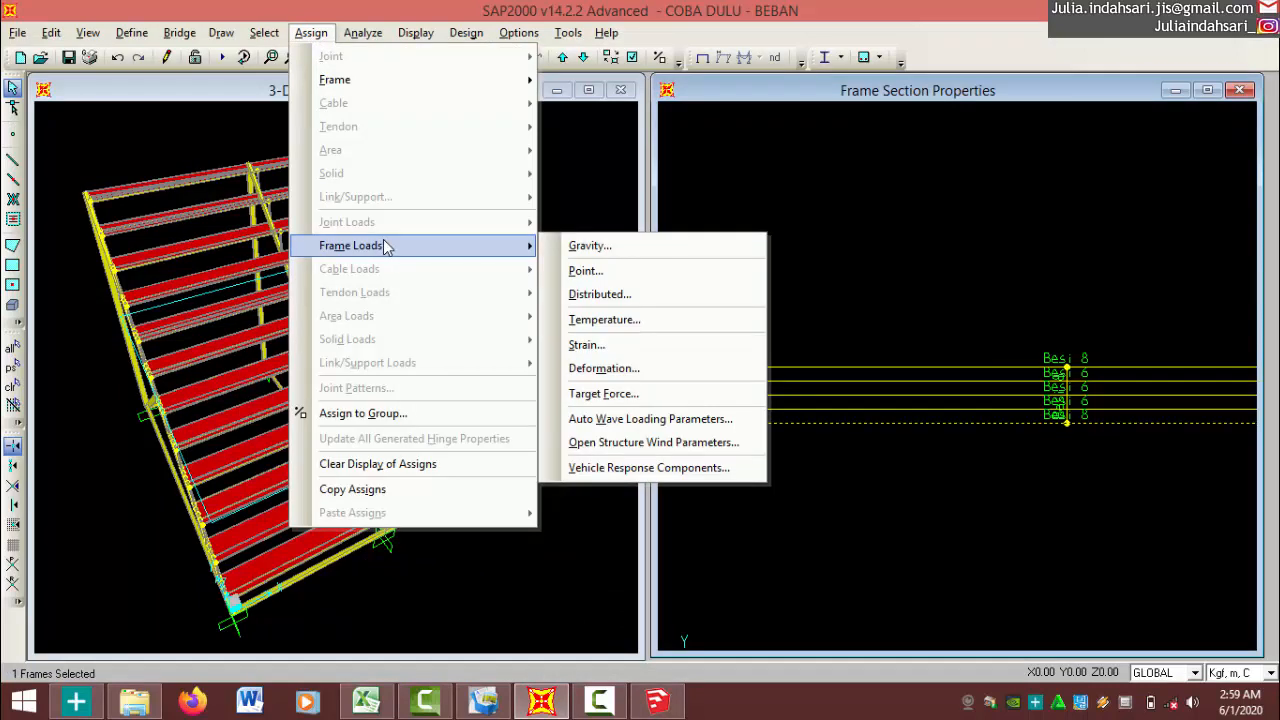
left_click(606, 294)
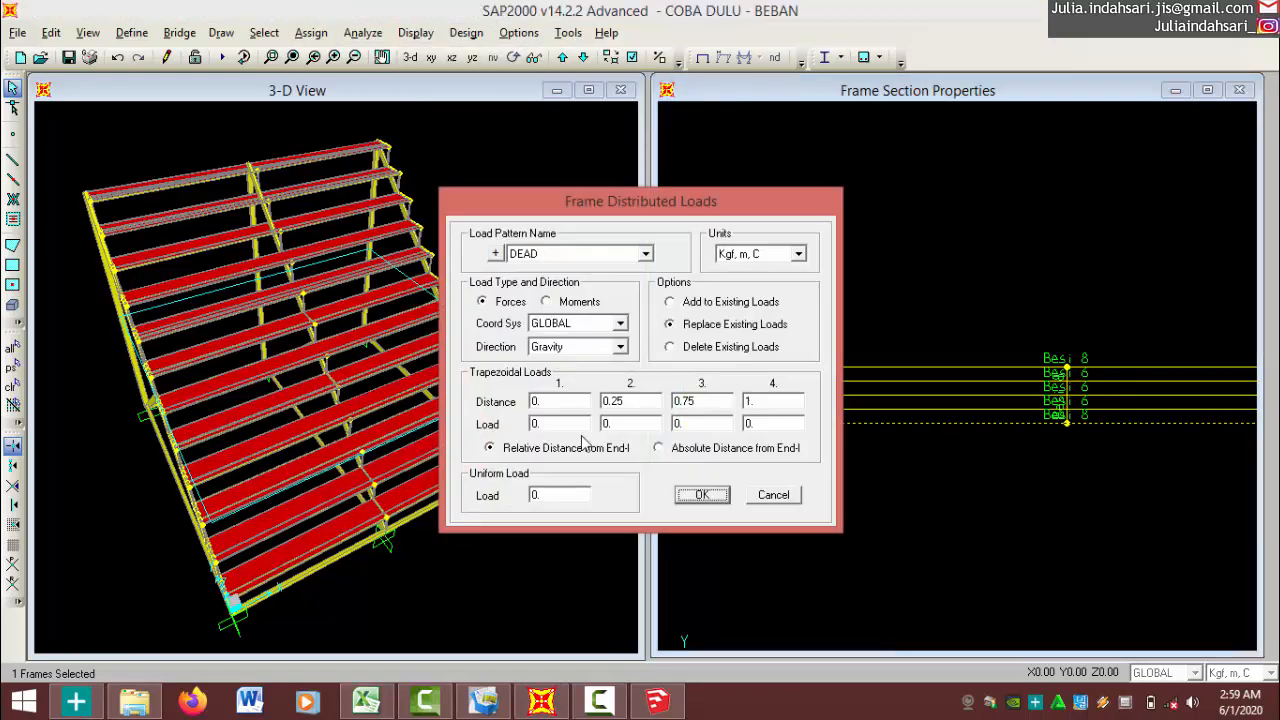
left_click(586, 256)
left_click(573, 305)
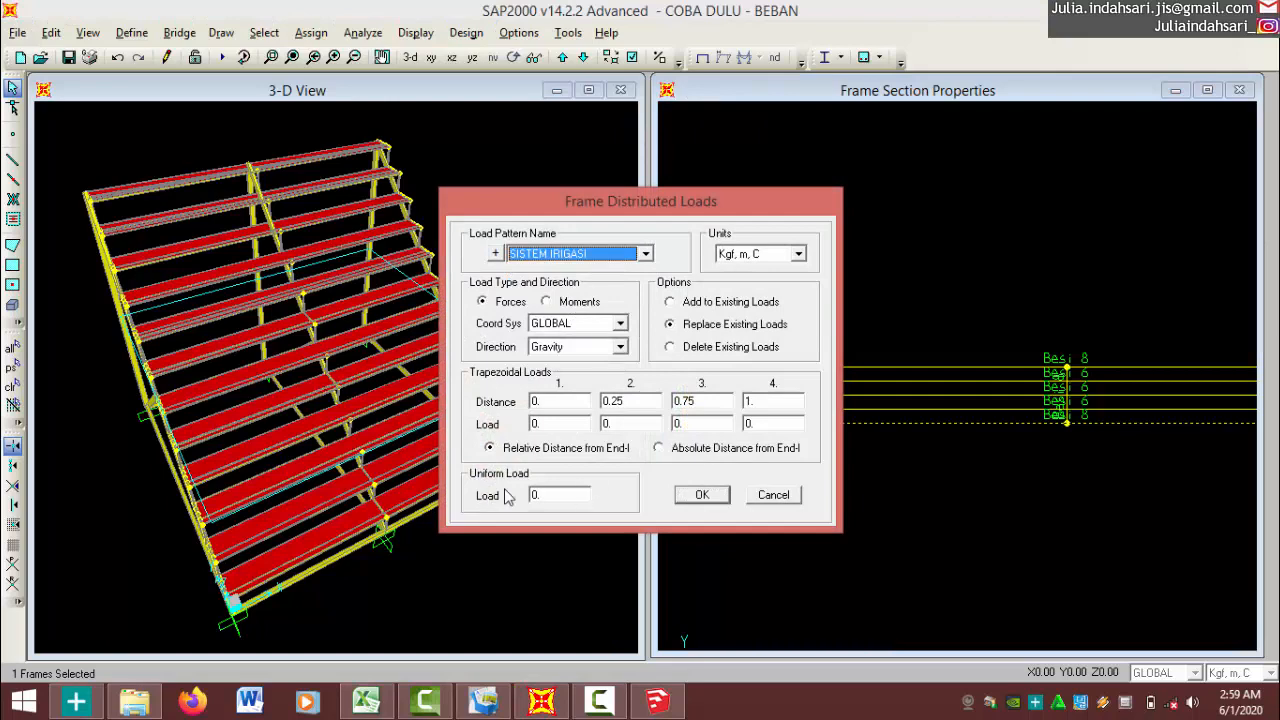
left_click(708, 498)
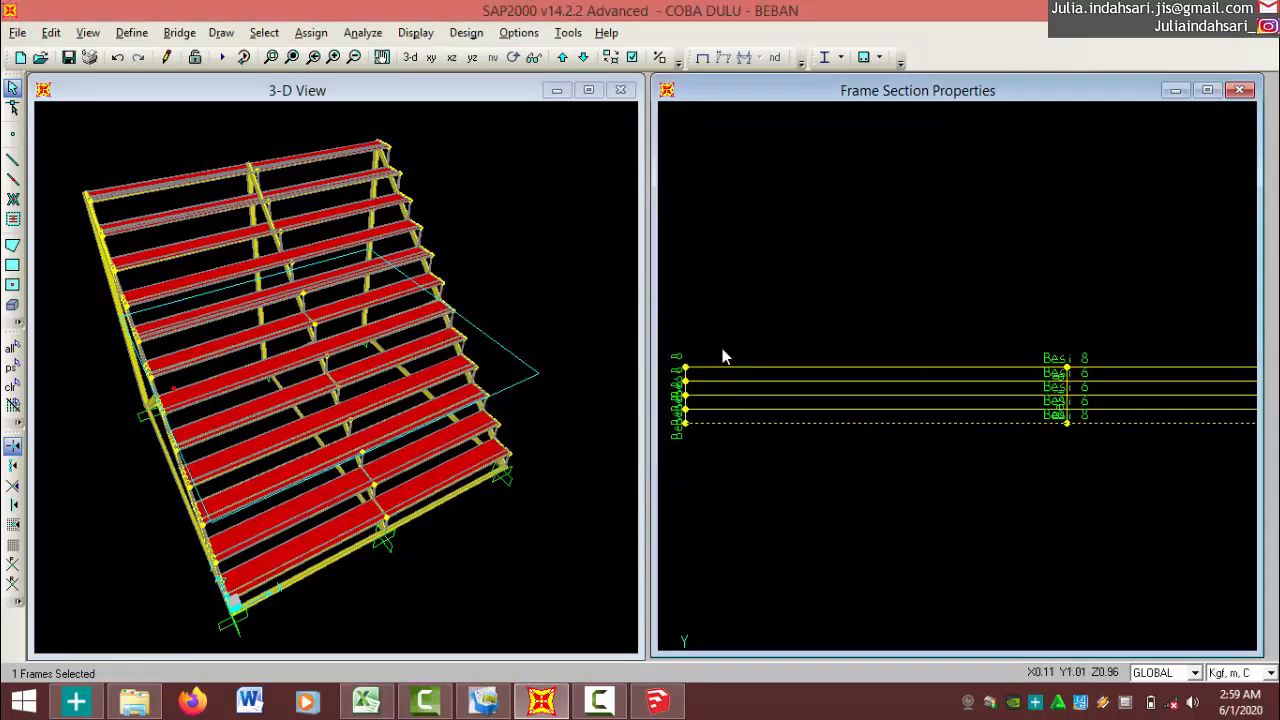
Show the TANAH, TANAMAN,POT area loads as uniform load values in the plan view and examine them.
scroll(716, 284, "down", 3)
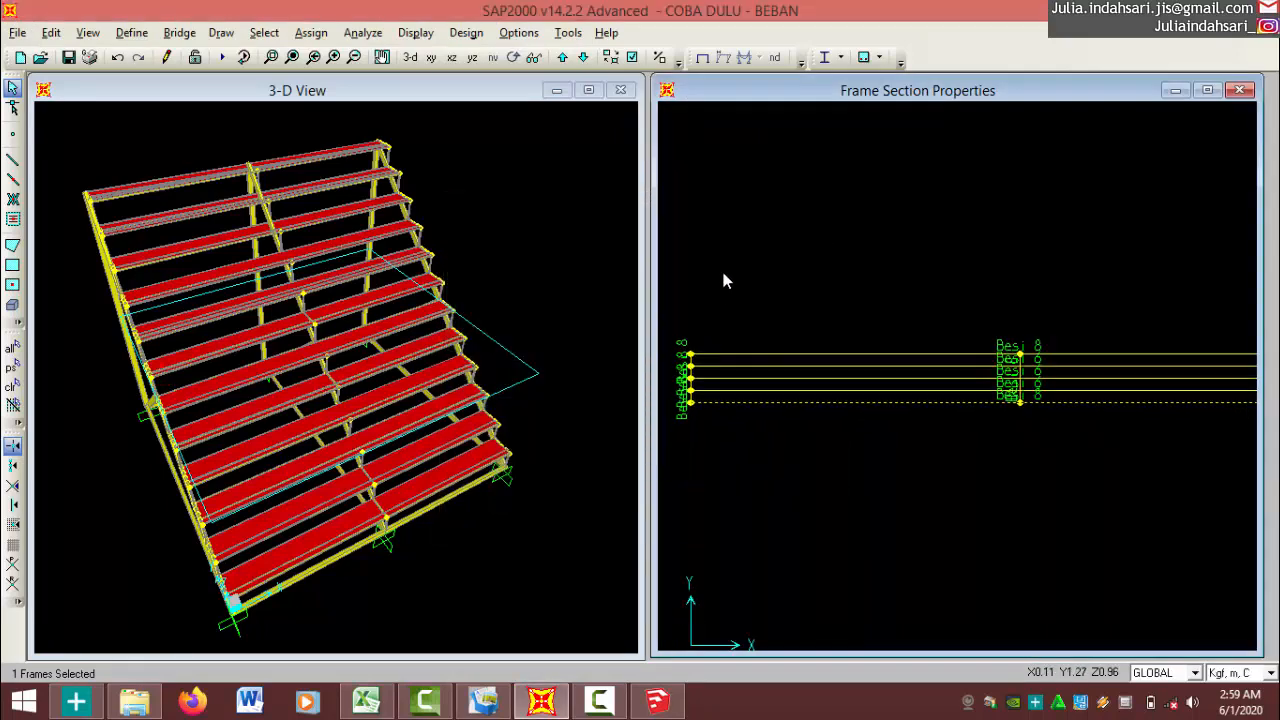
scroll(723, 285, "down", 1)
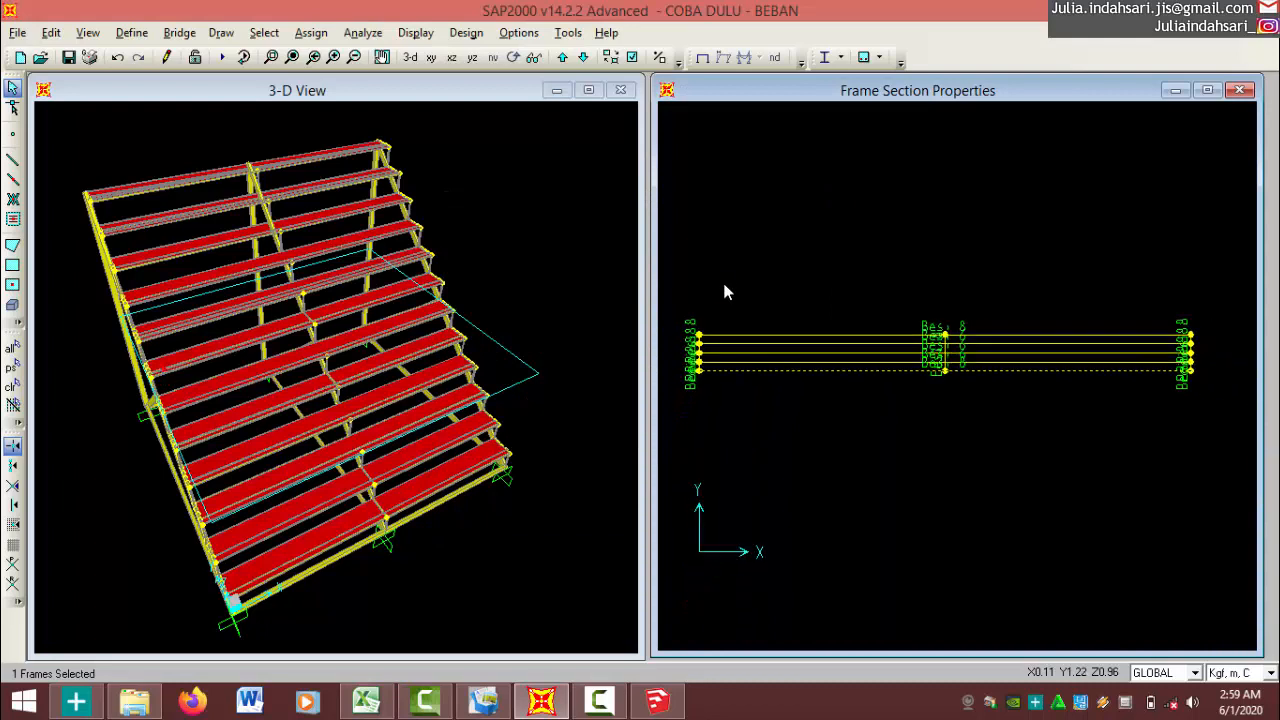
left_click(415, 33)
mouse_move(445, 80)
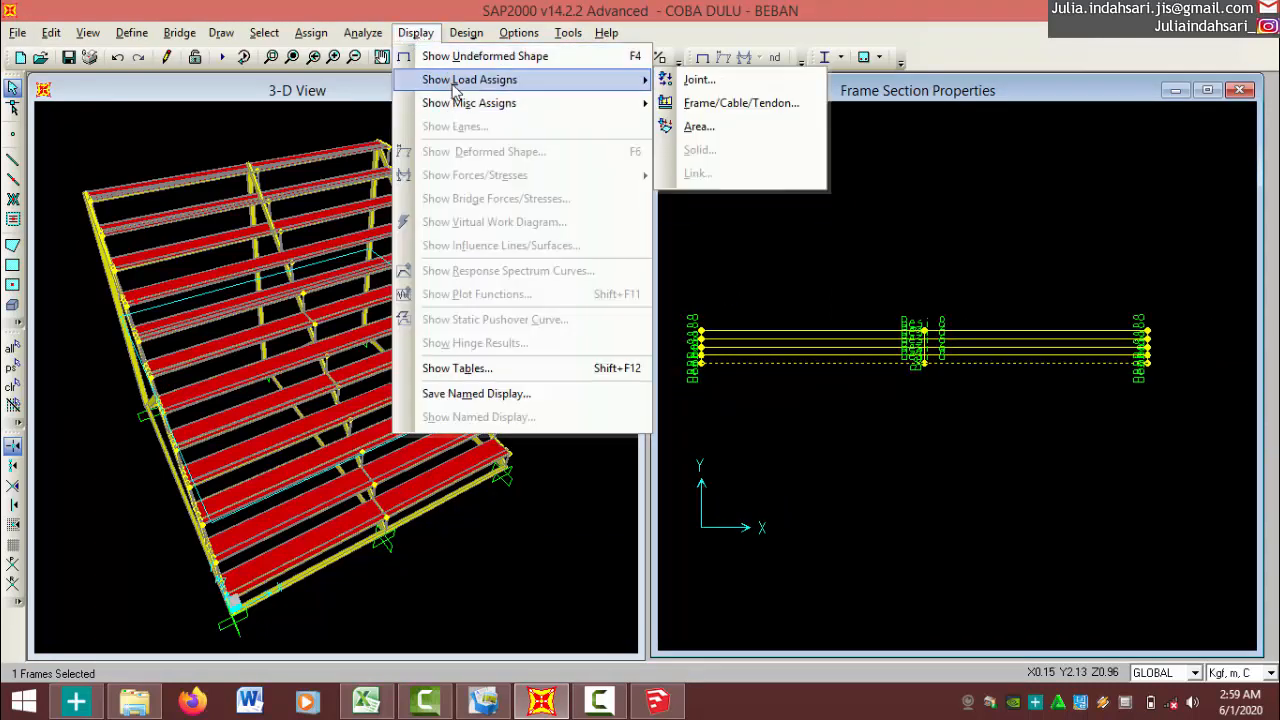
left_click(727, 127)
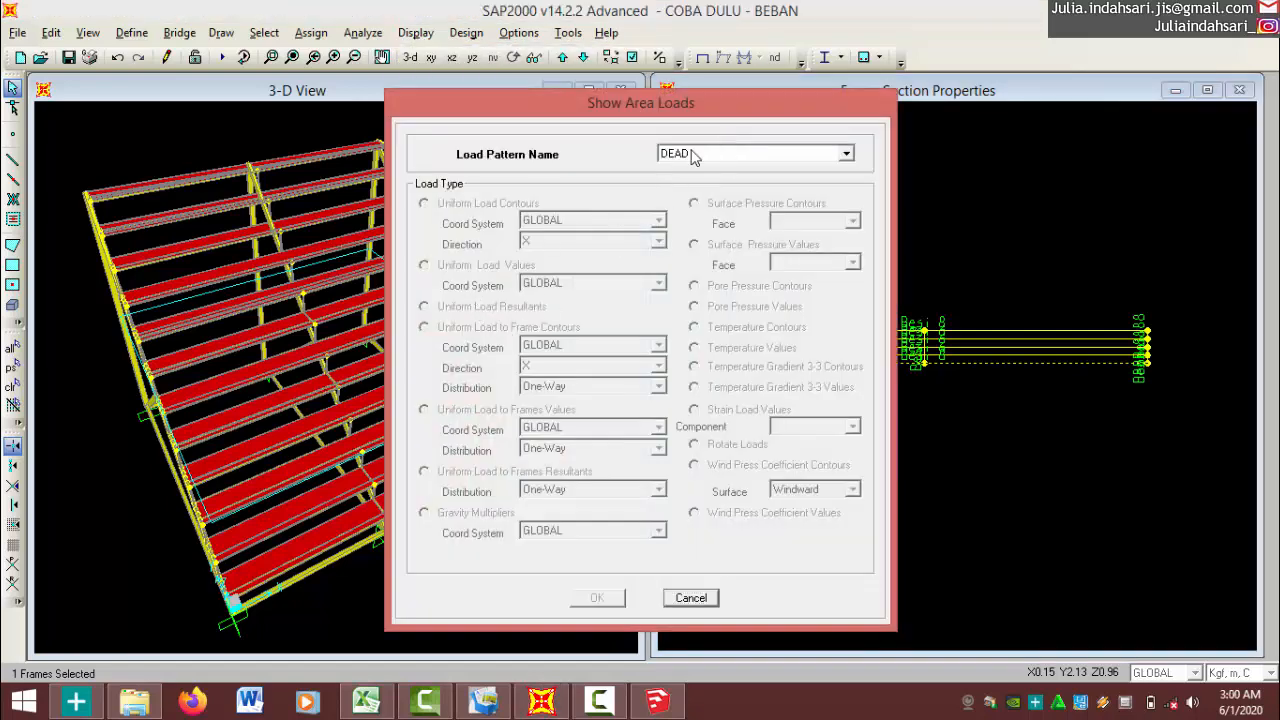
left_click(693, 157)
left_click(686, 185)
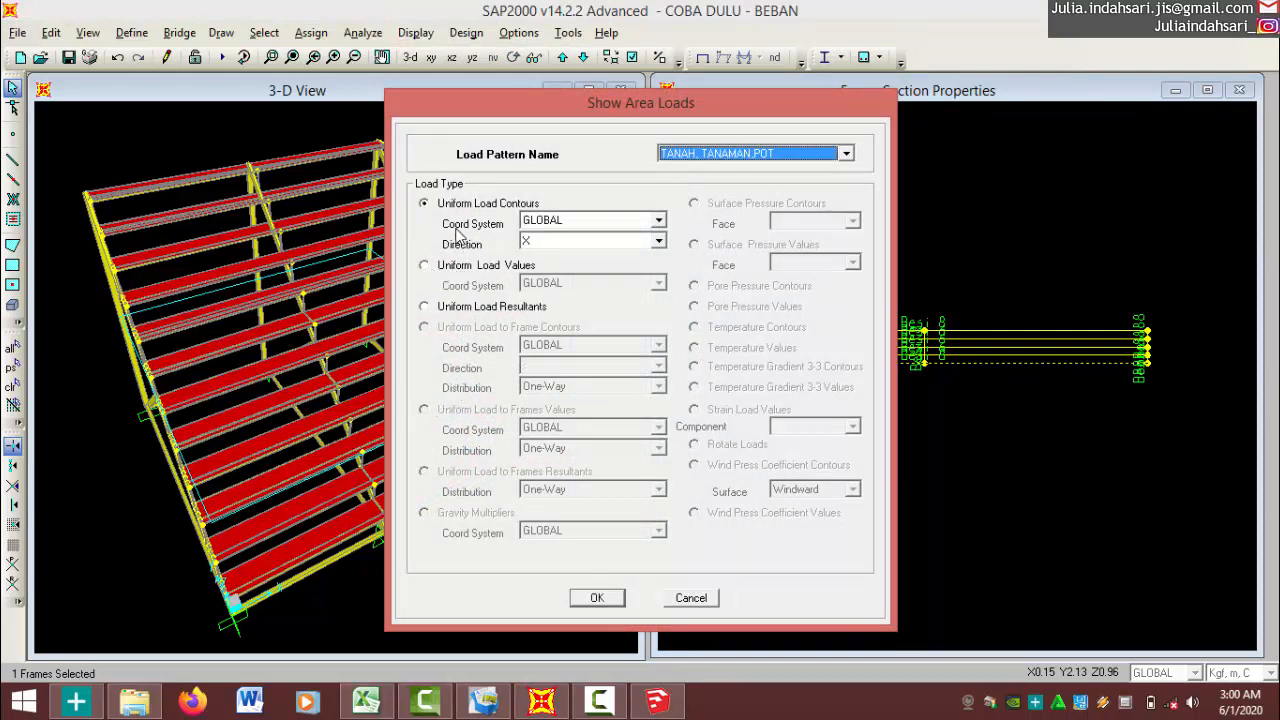
left_click(433, 265)
left_click(432, 268)
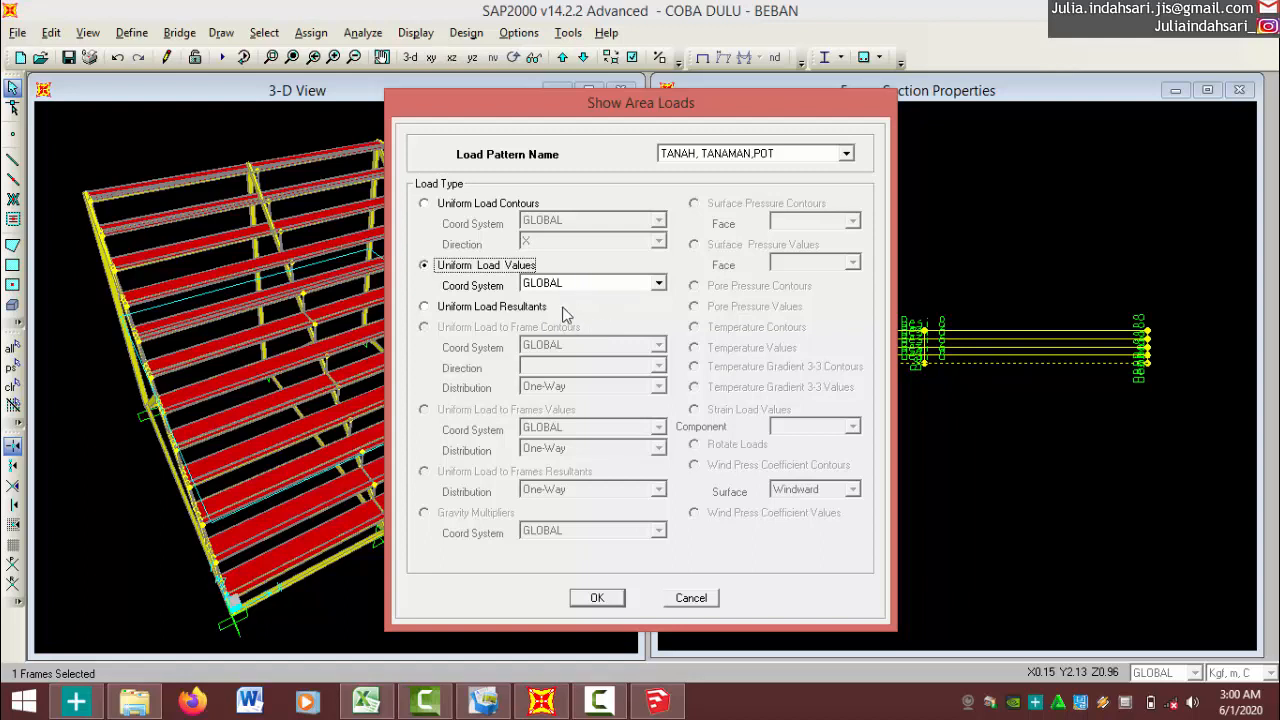
left_click(600, 598)
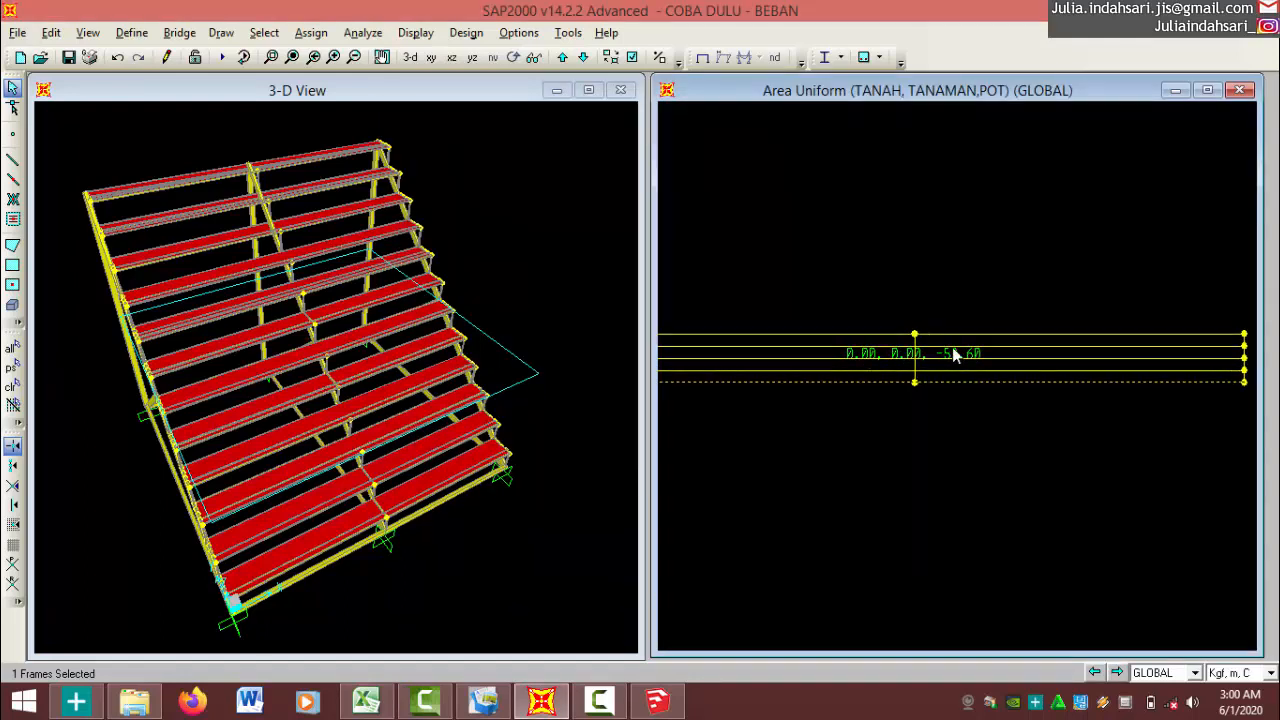
left_click_drag(928, 334, 995, 368)
left_click_drag(977, 363, 993, 367)
Show the SISTEM IRIGASI frame loads as span loading forces in the plan view.
left_click(418, 33)
mouse_move(480, 79)
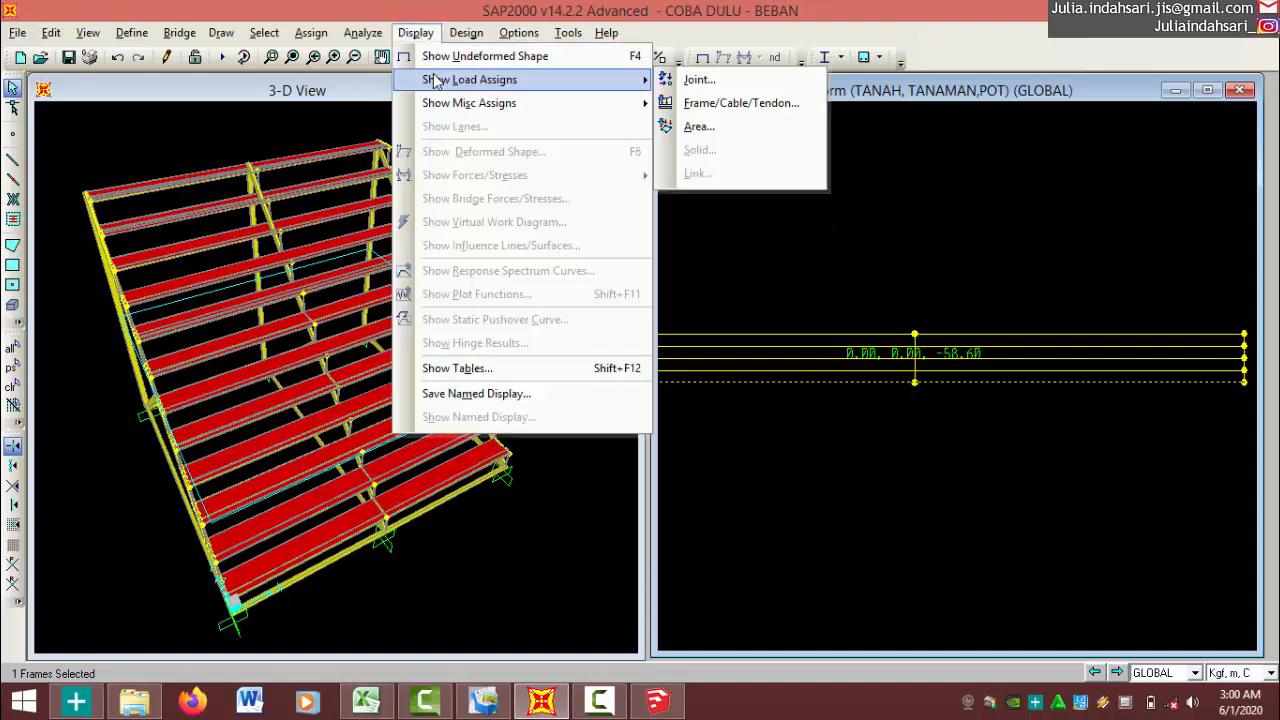
left_click(703, 104)
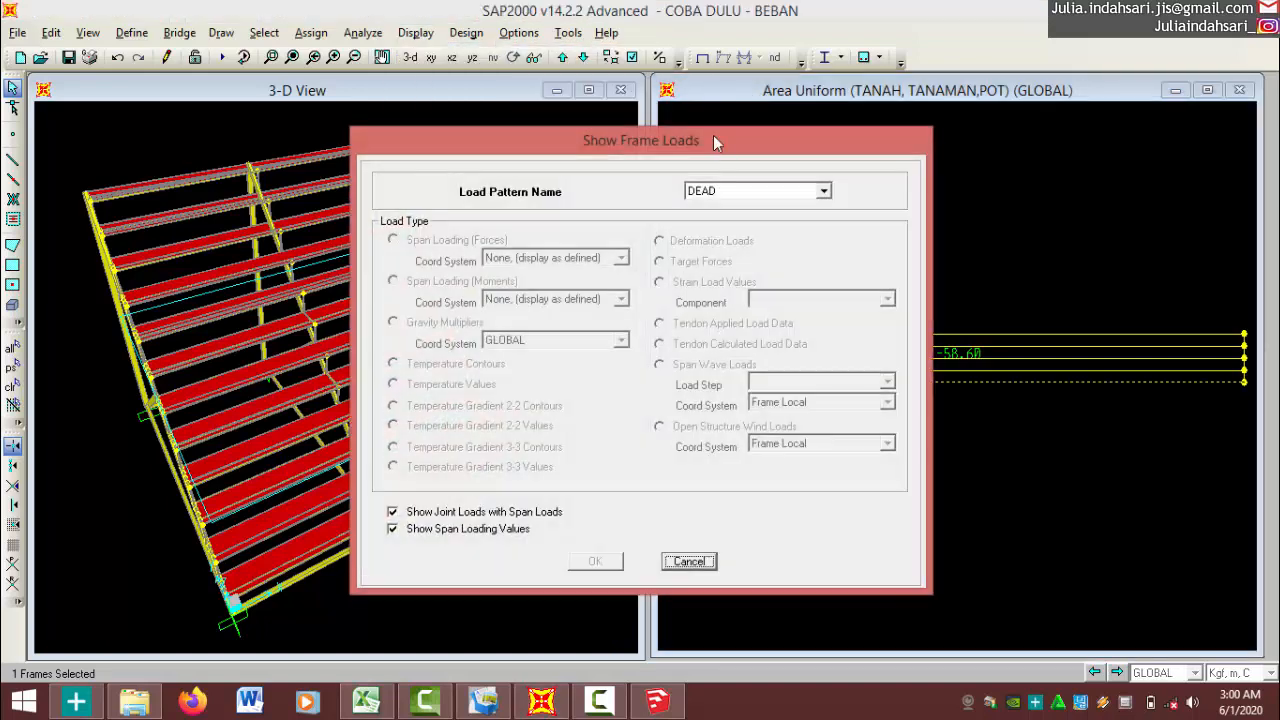
left_click(775, 191)
left_click(751, 232)
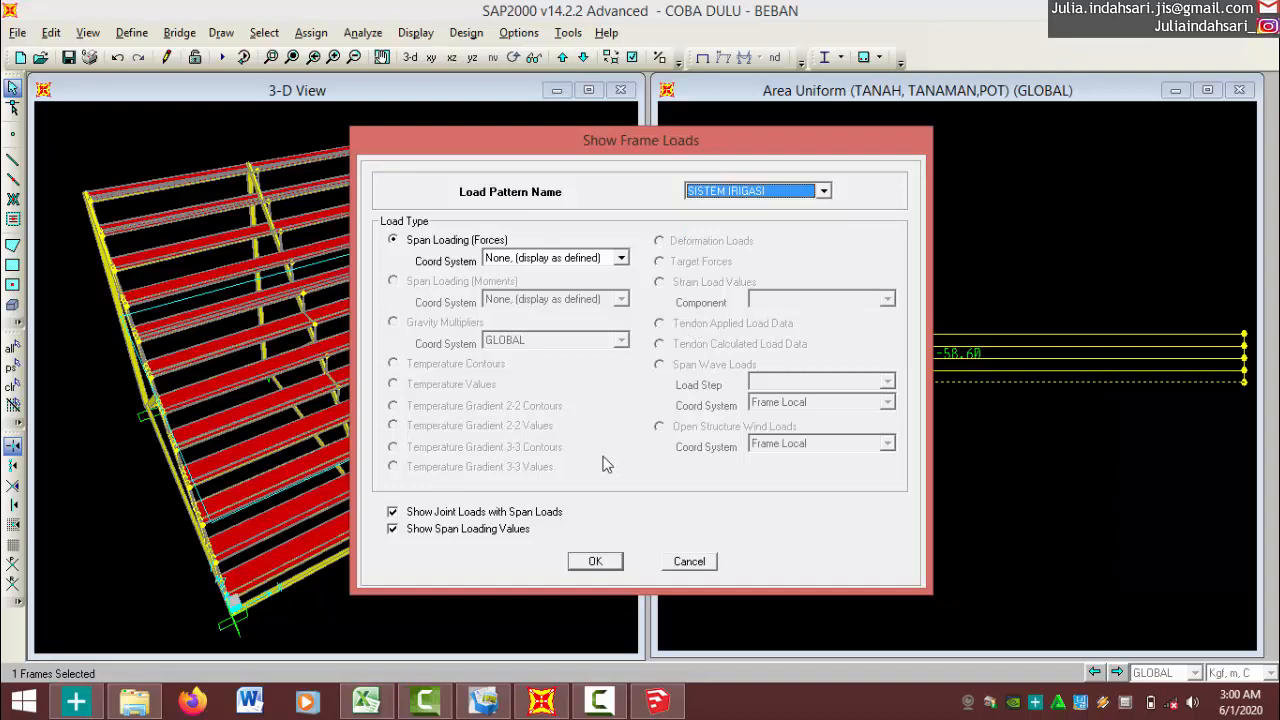
left_click(614, 561)
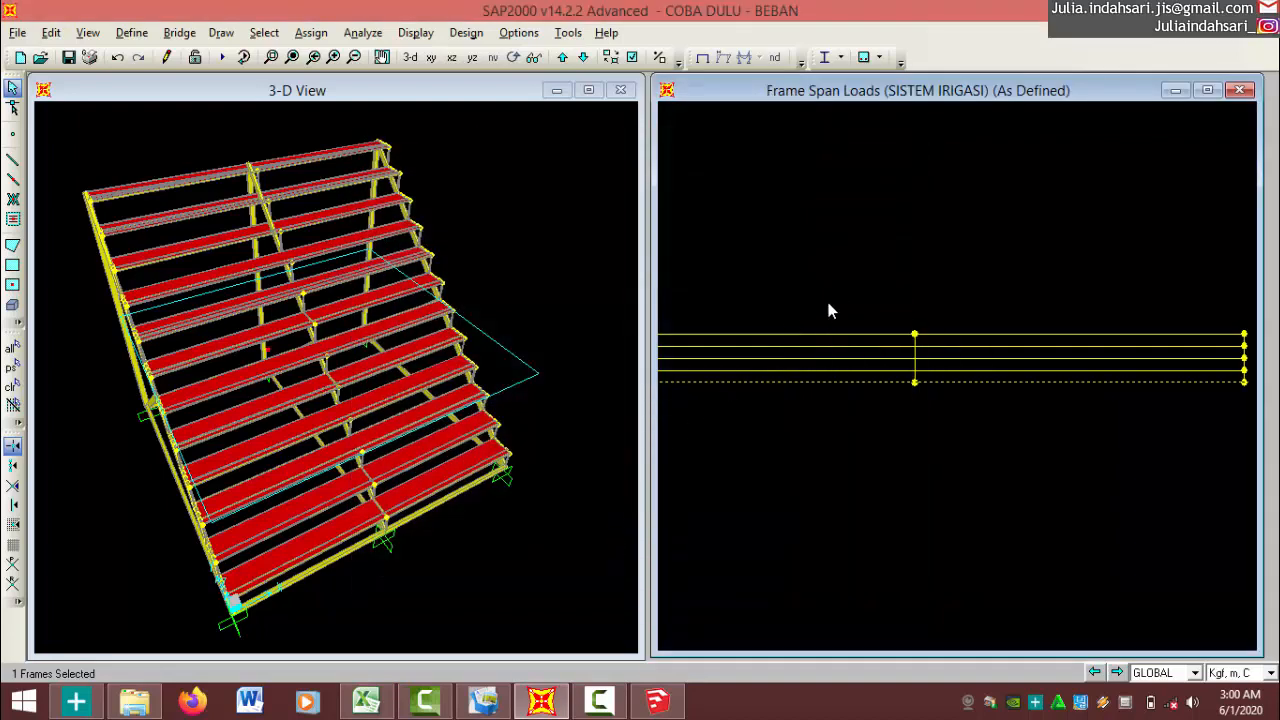
Switch the frame load display to a 3-D view and examine the irrigation loads along the rack's shelves.
scroll(902, 297, "down", 4)
scroll(908, 308, "down", 1)
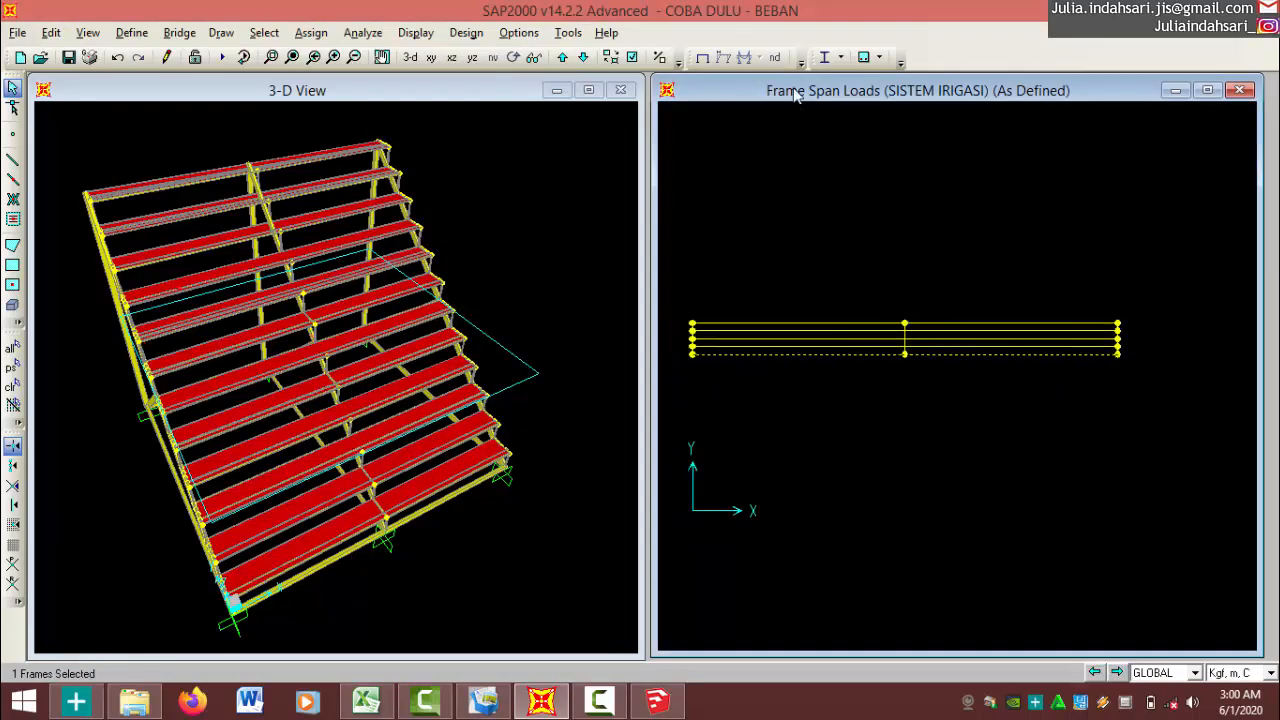
left_click(412, 57)
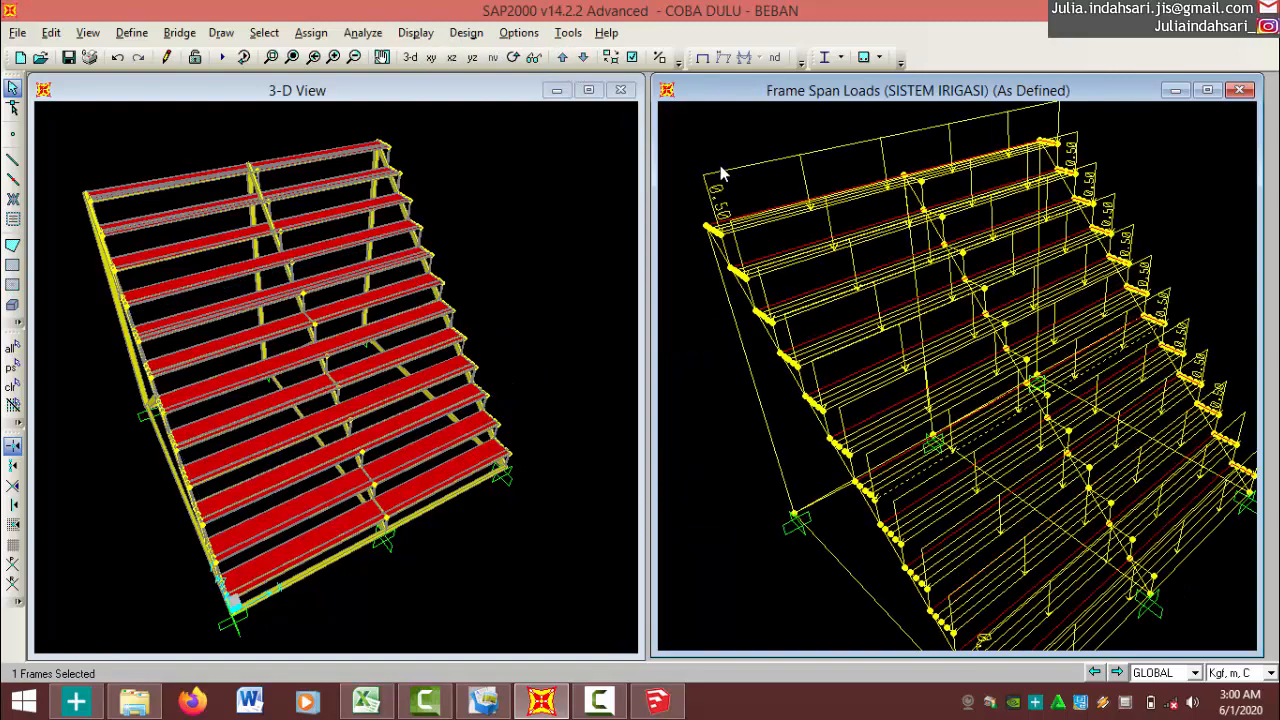
scroll(713, 188, "up", 4)
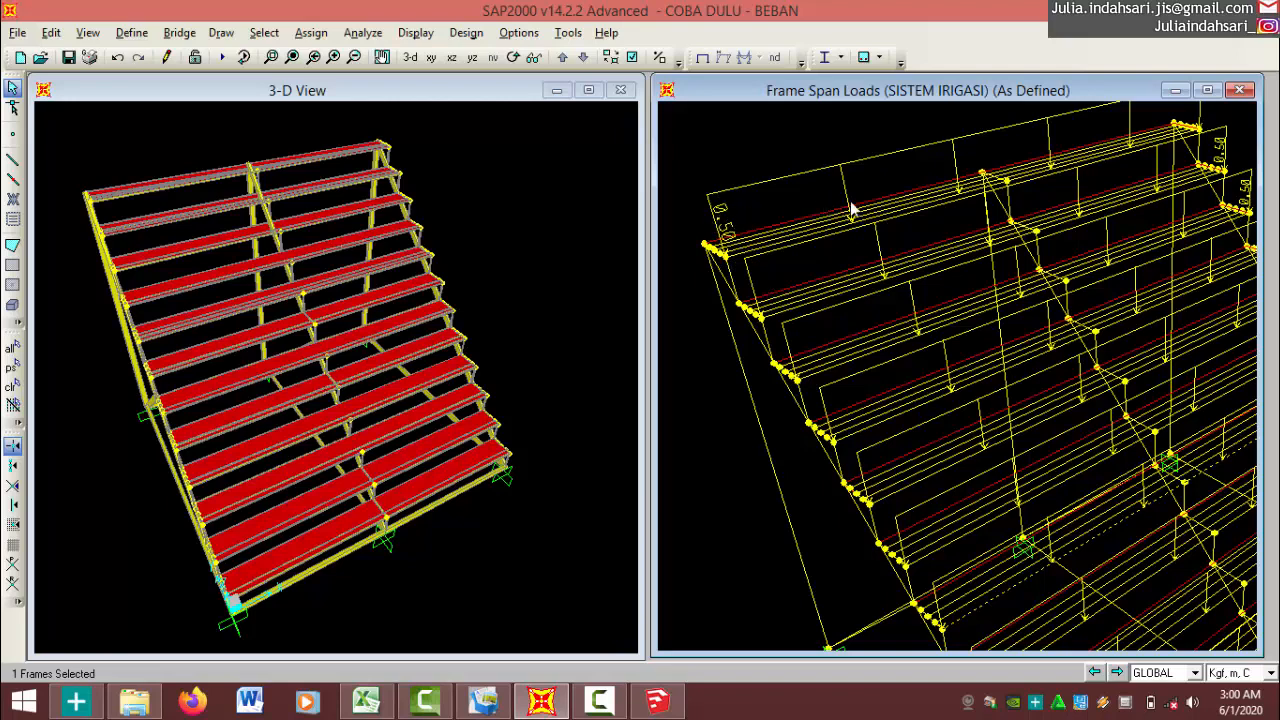
scroll(778, 200, "down", 1)
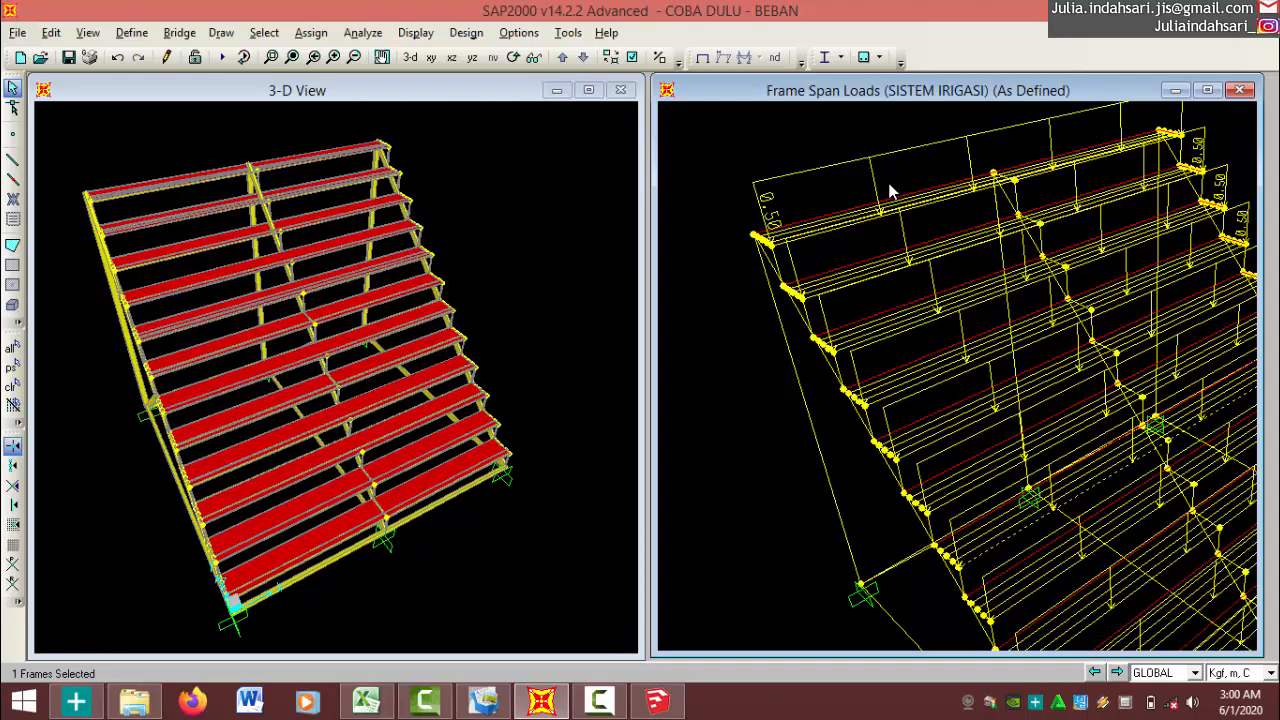
scroll(886, 200, "down", 2)
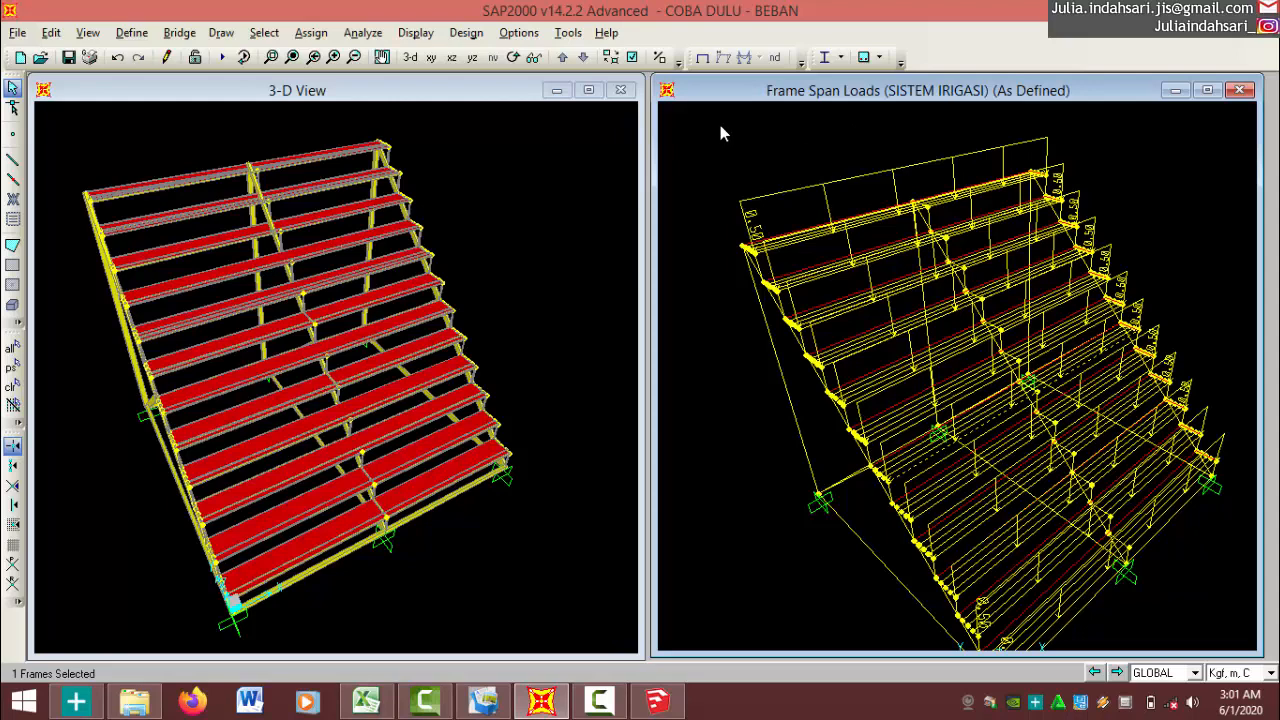
Review the available degrees of freedom and the Space Frame option in the analysis options, and cancel them.
left_click(366, 33)
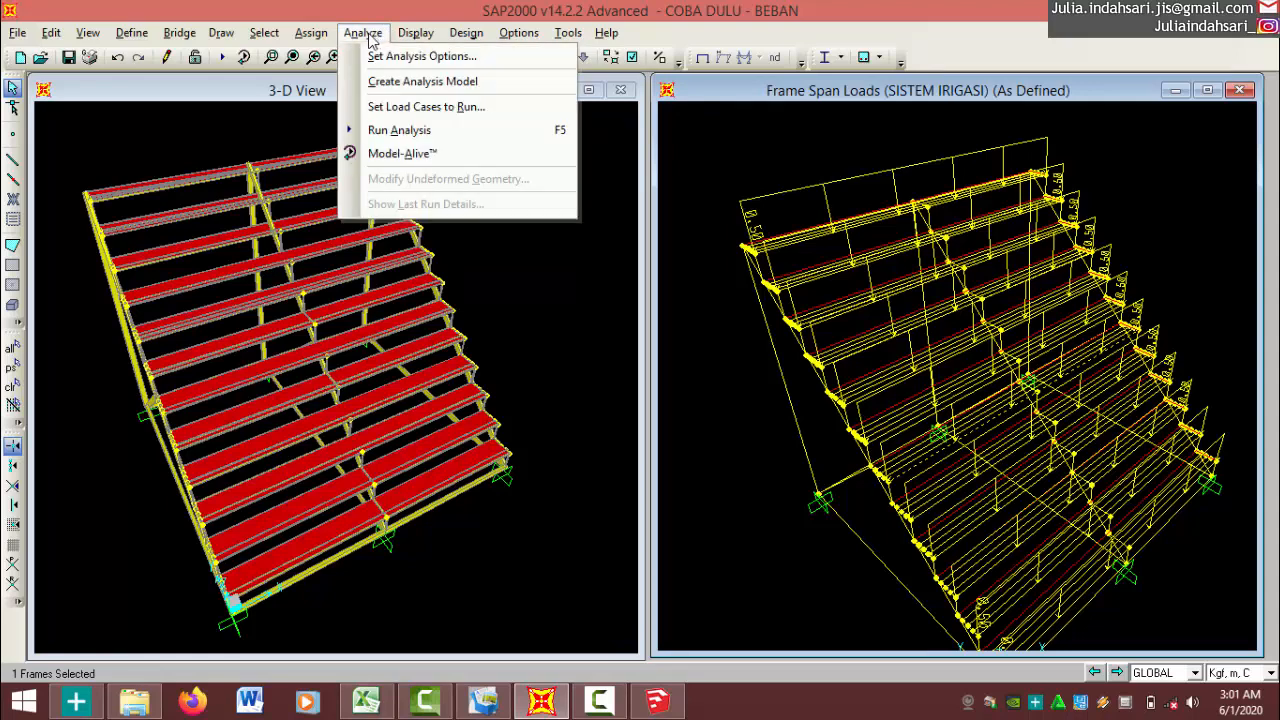
left_click(378, 56)
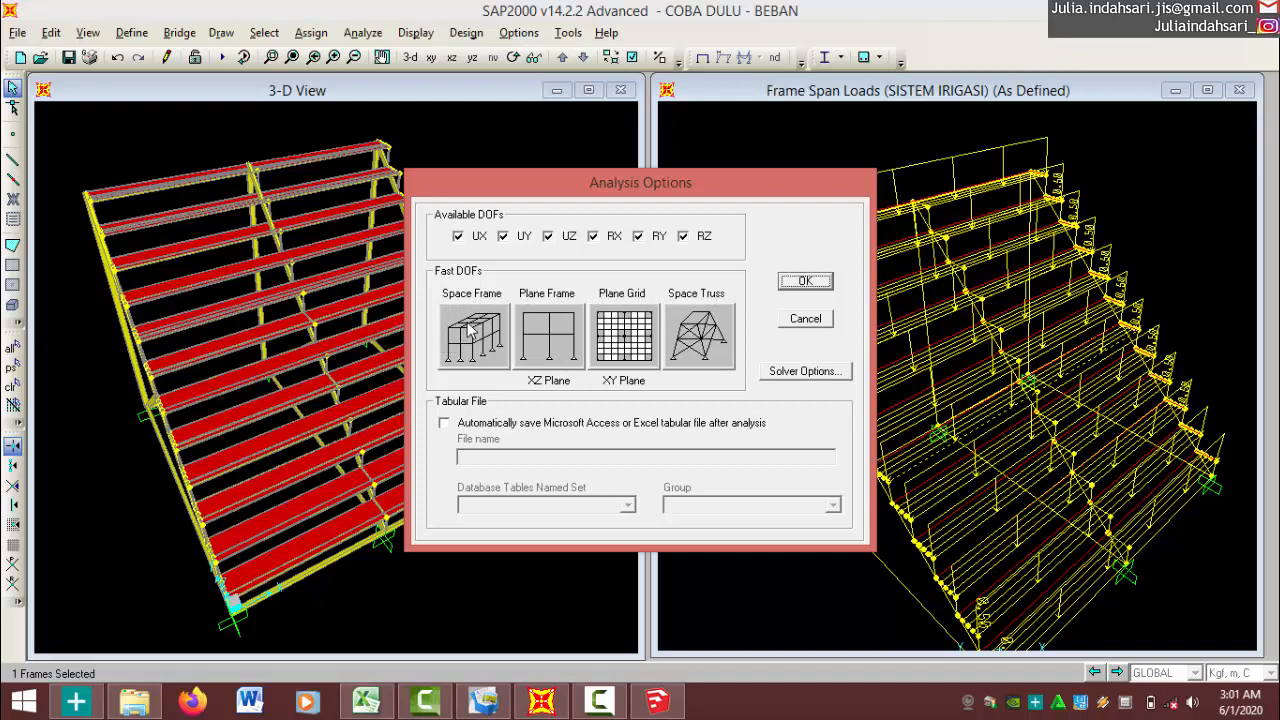
left_click(812, 318)
left_click(310, 33)
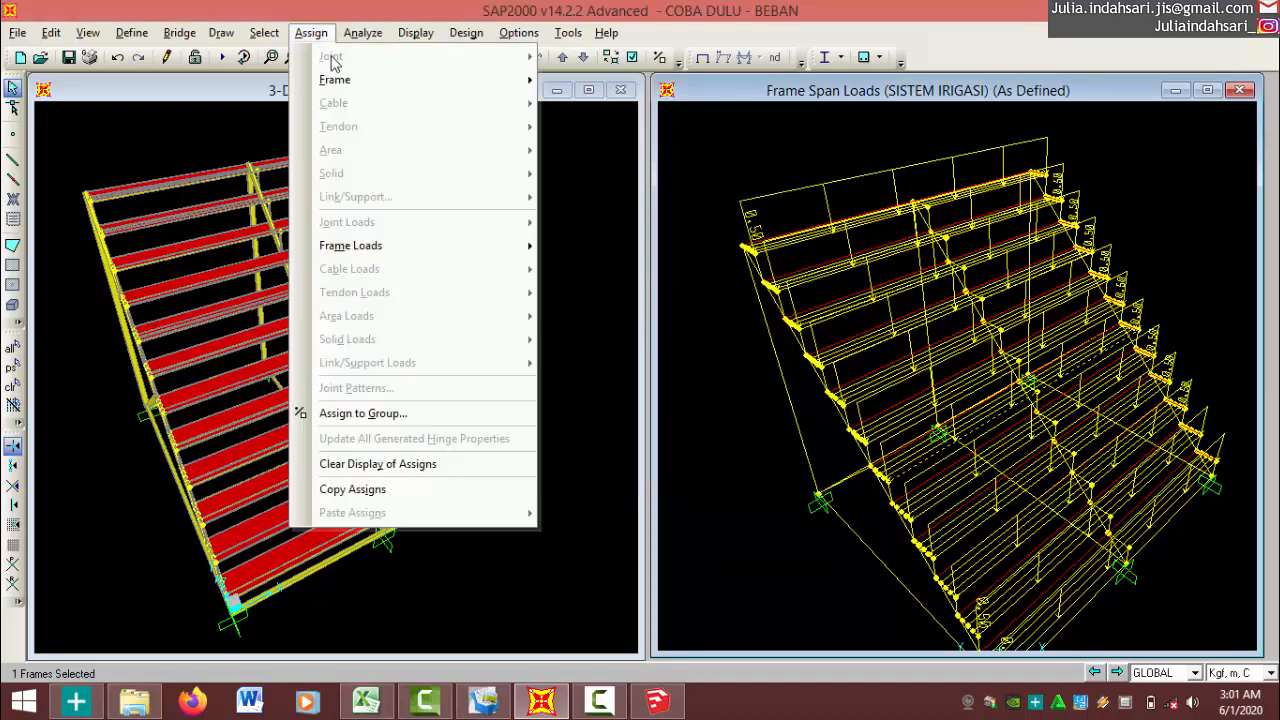
Run the analysis for the DEAD, TANAH, TANAMAN,POT and SISTEM IRIGASI load cases, leaving MODAL out.
left_click(362, 33)
left_click(369, 130)
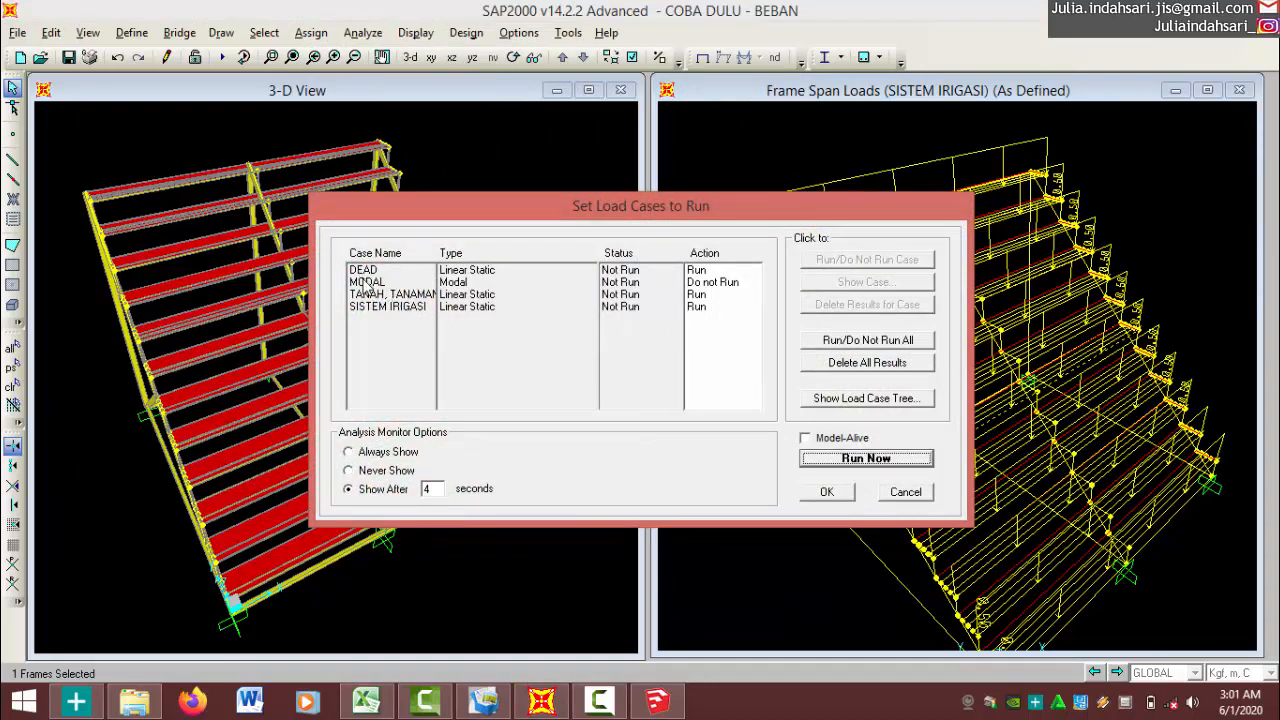
left_click(866, 458)
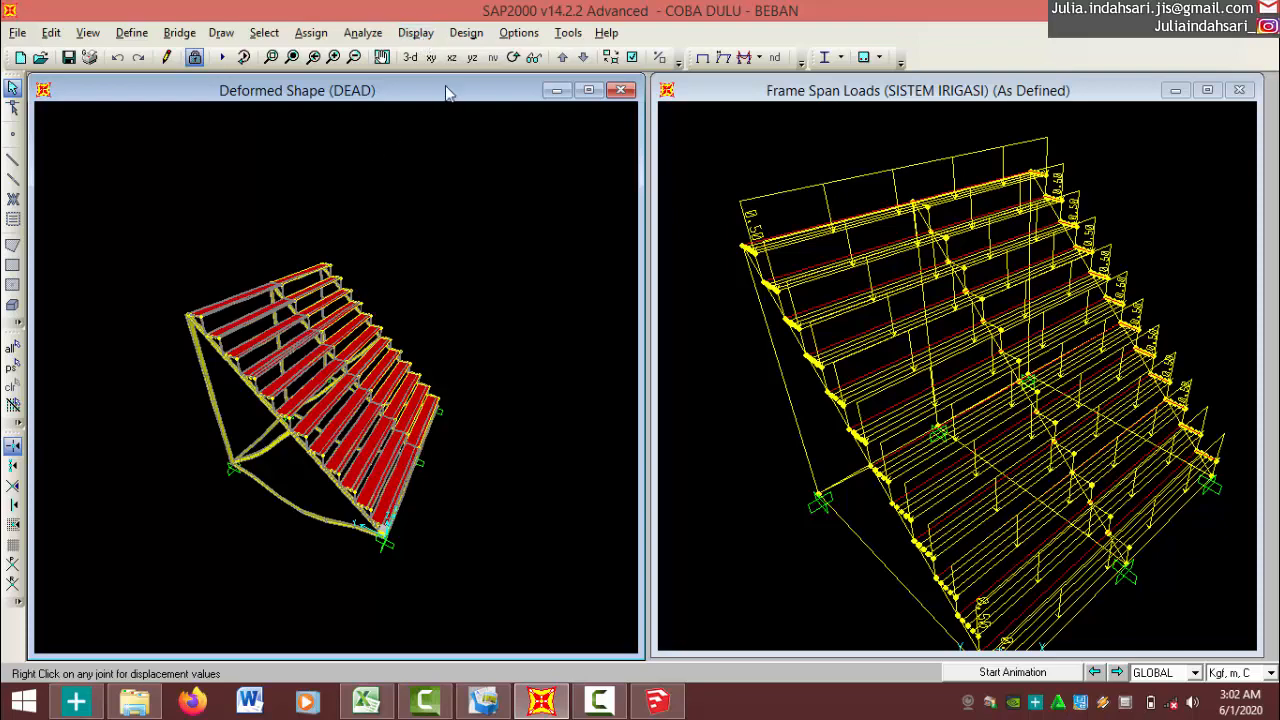
Turn off the extruded view and object fill in the Deformed Shape (DEAD) window.
left_click(631, 57)
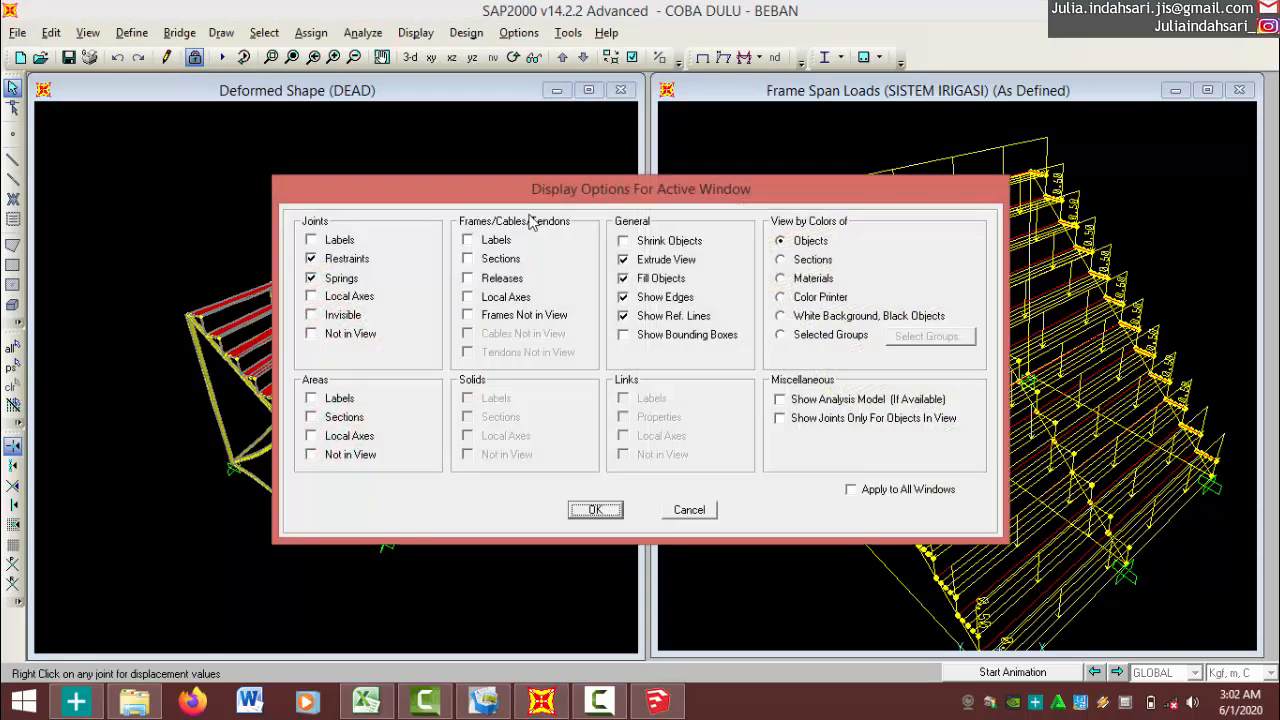
left_click(623, 297)
left_click(623, 259)
left_click(623, 278)
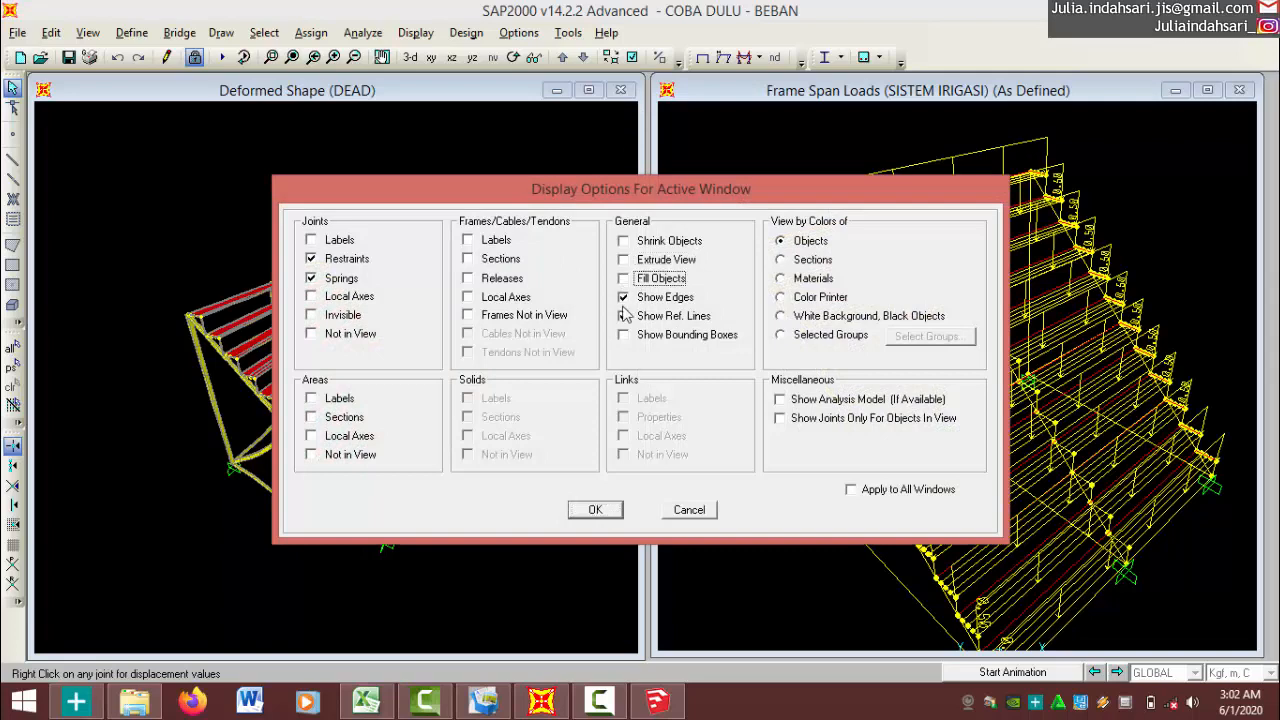
left_click(586, 511)
Run the steel frame design check on the whole rack structure and inspect the resulting member ratios.
left_click(466, 32)
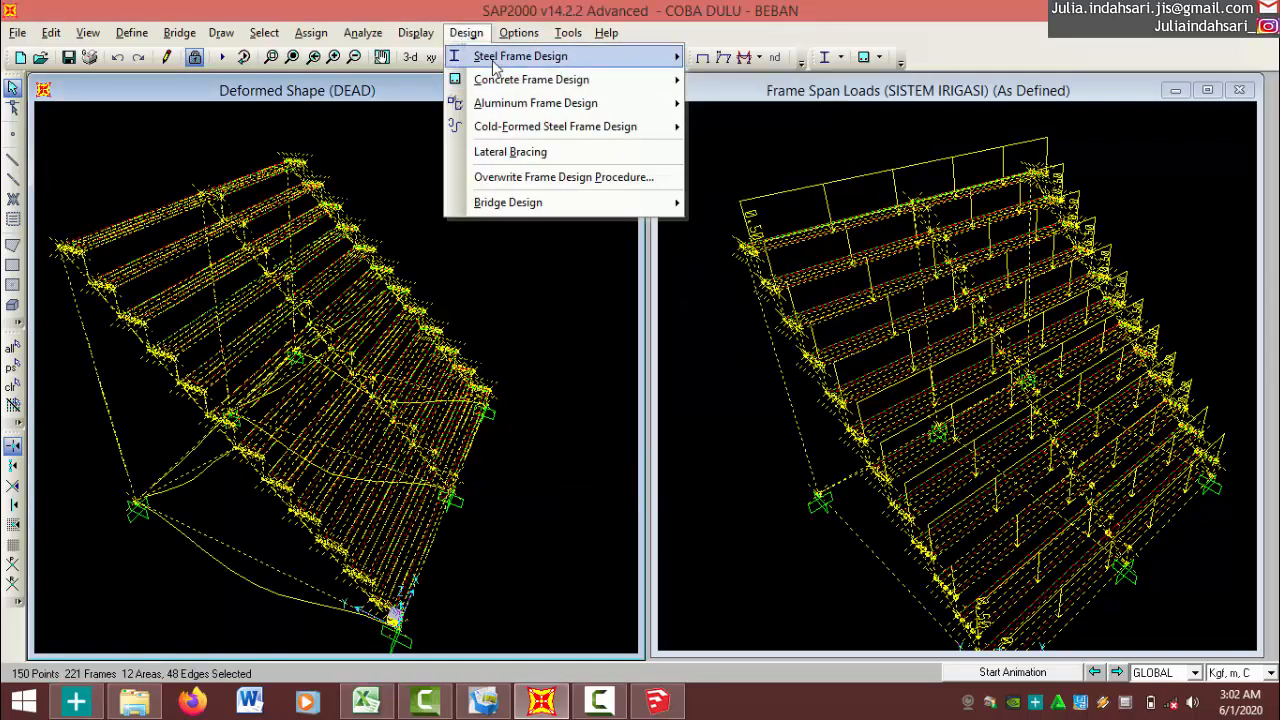
mouse_move(495, 62)
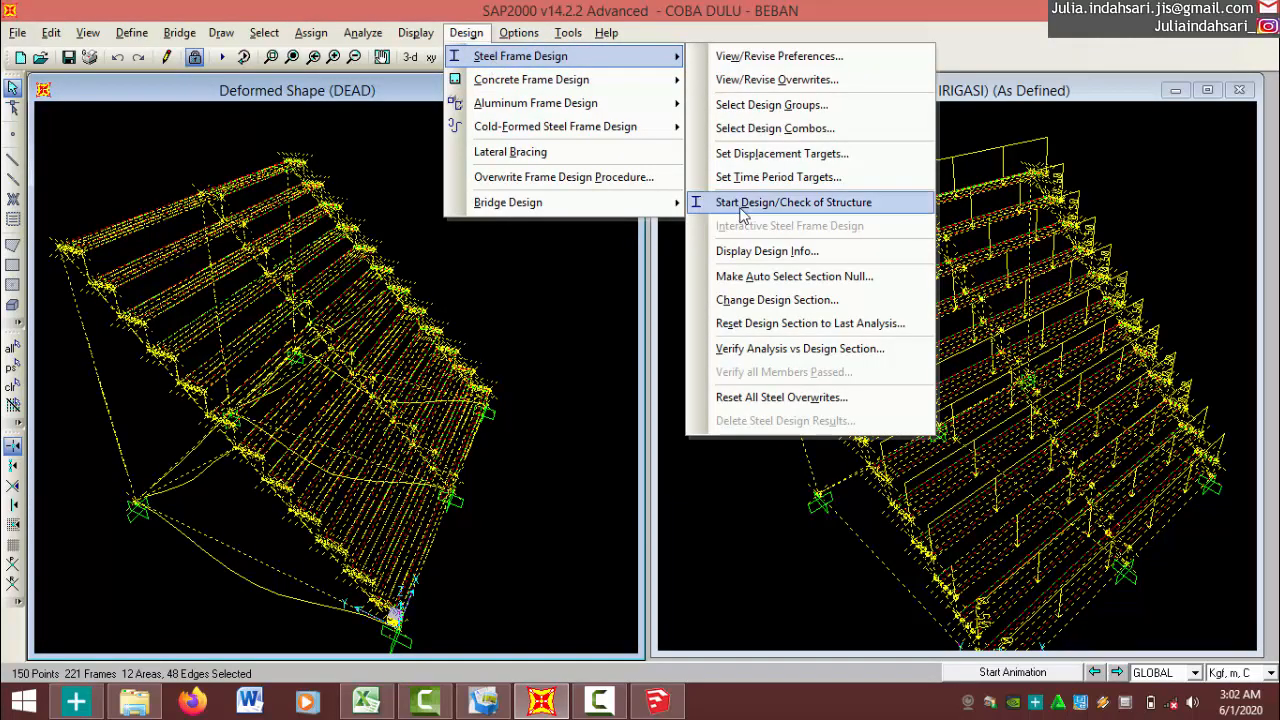
left_click(780, 203)
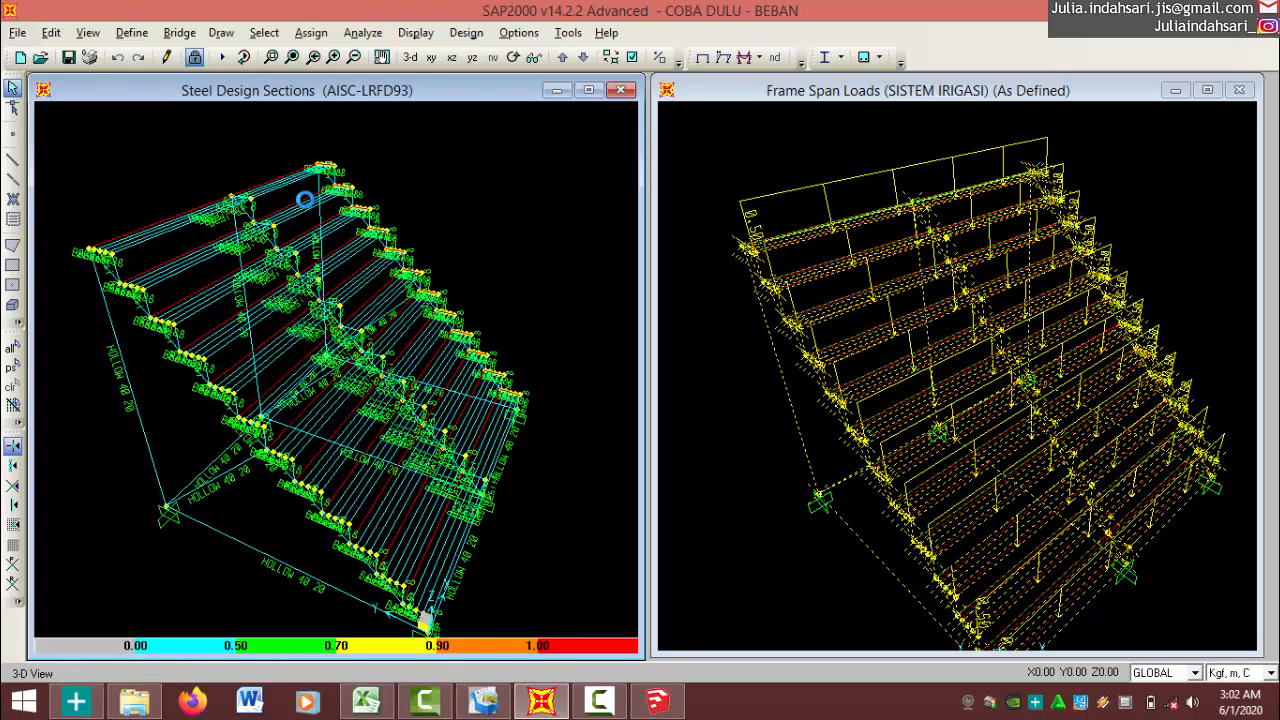
scroll(295, 230, "up", 3)
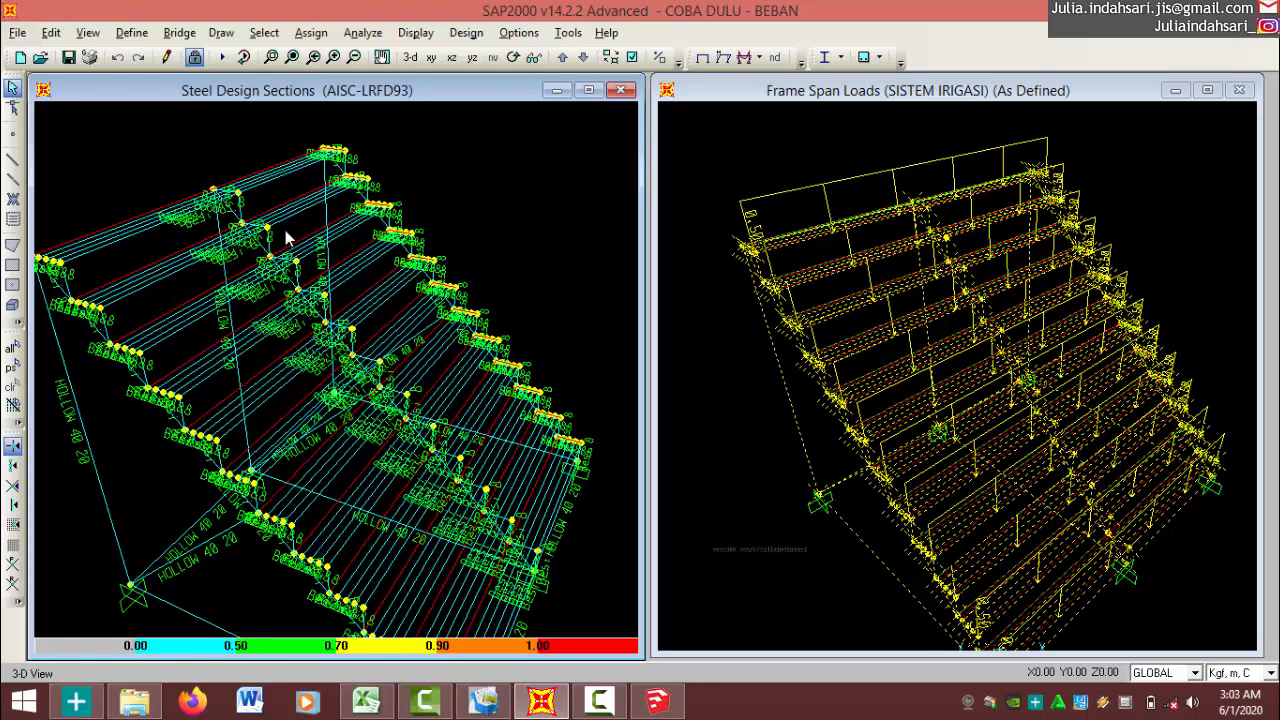
scroll(285, 237, "down", 2)
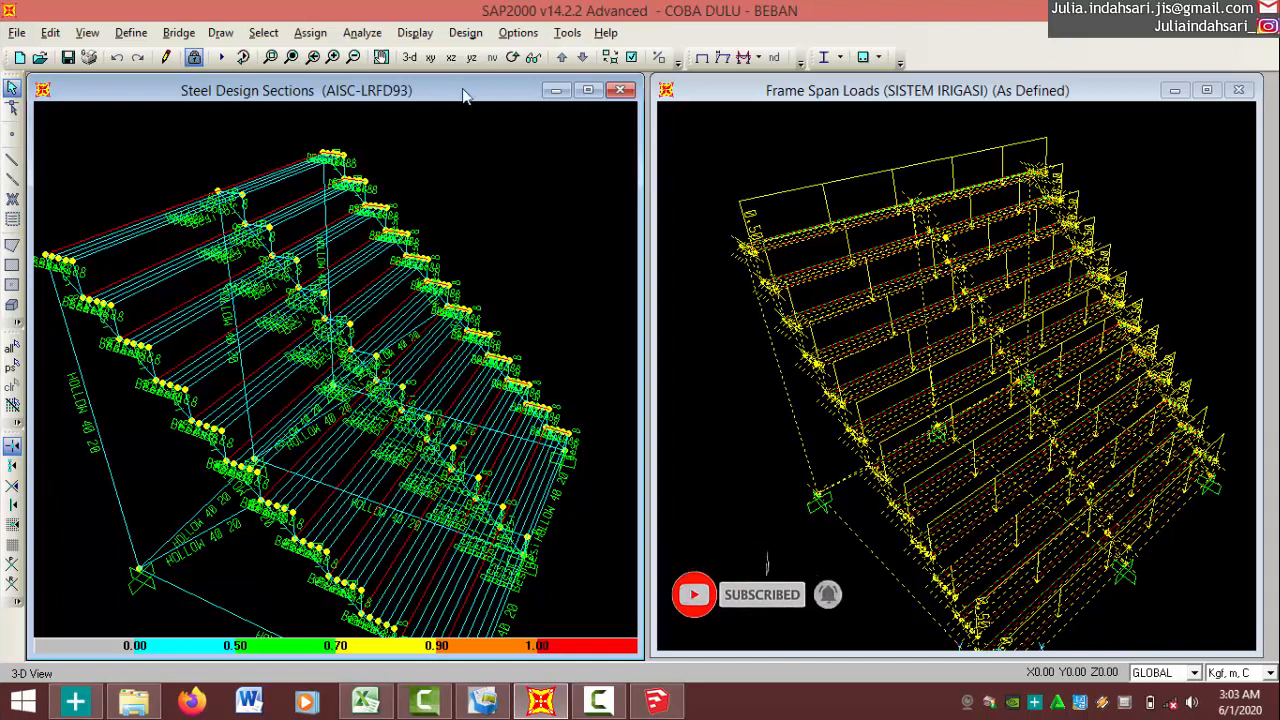
Verify whether all steel members pass the stress and capacity check, and dismiss the report.
left_click(418, 32)
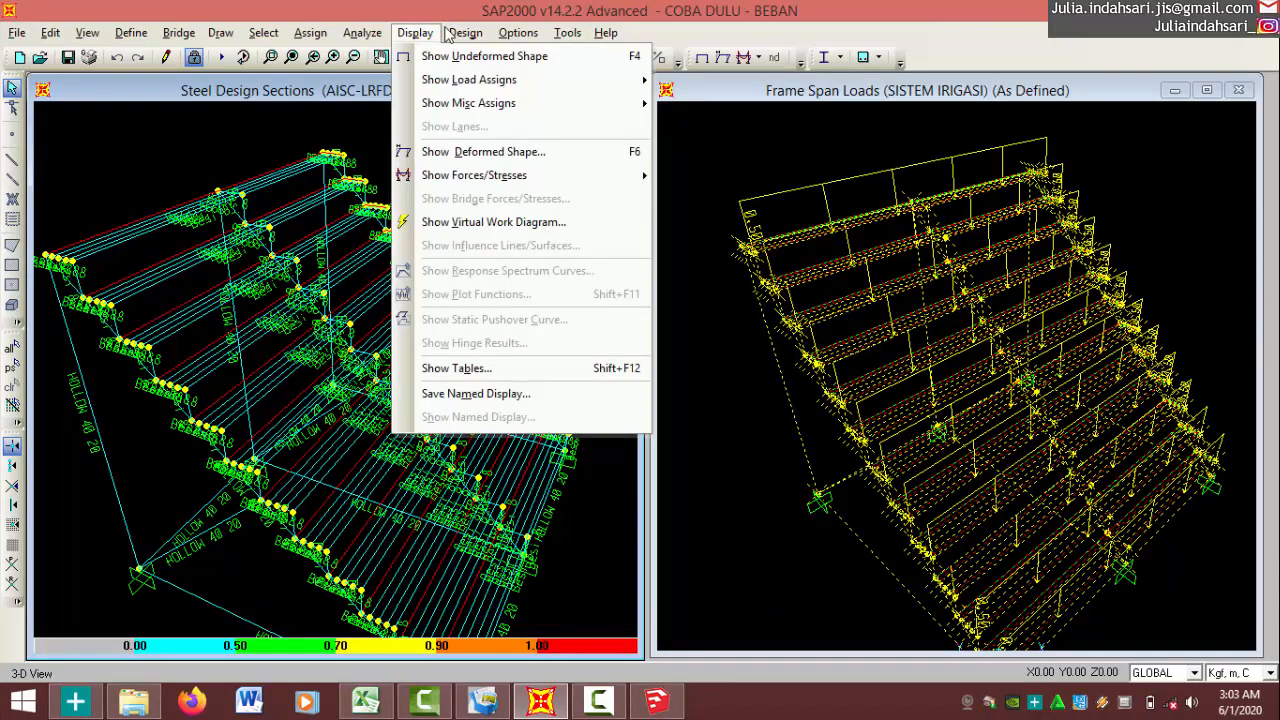
mouse_move(460, 36)
mouse_move(469, 57)
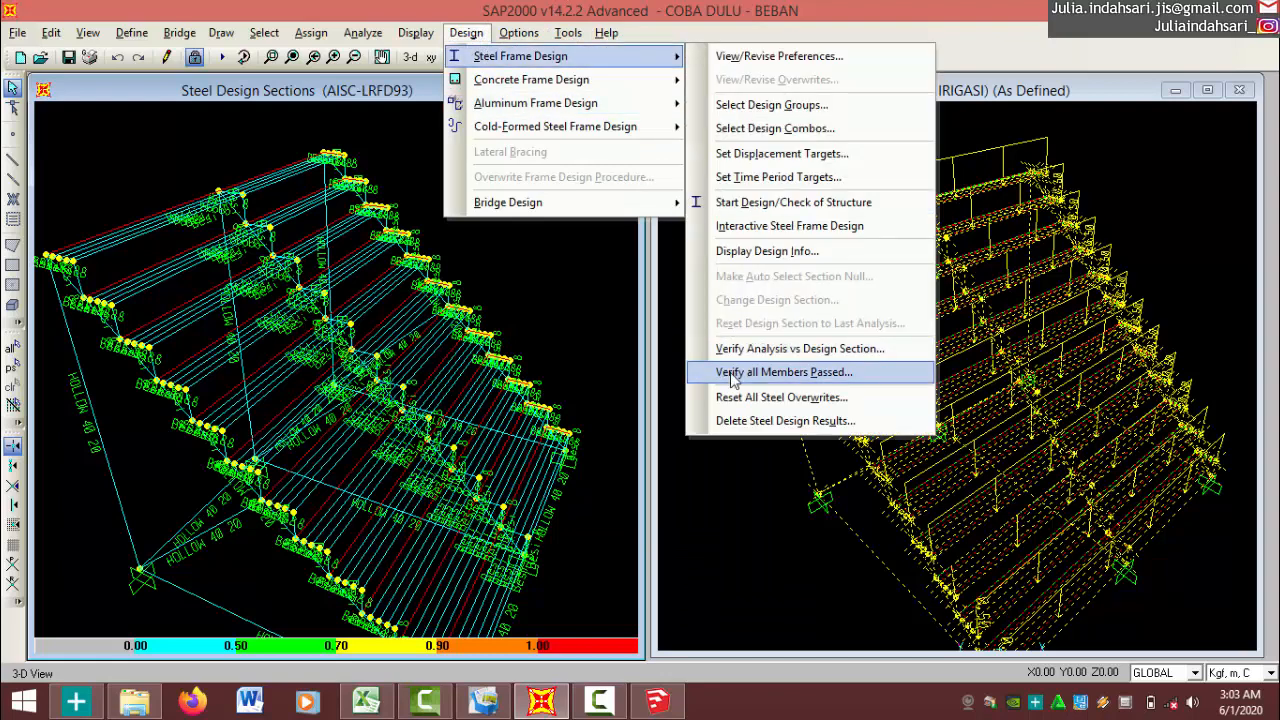
left_click(735, 373)
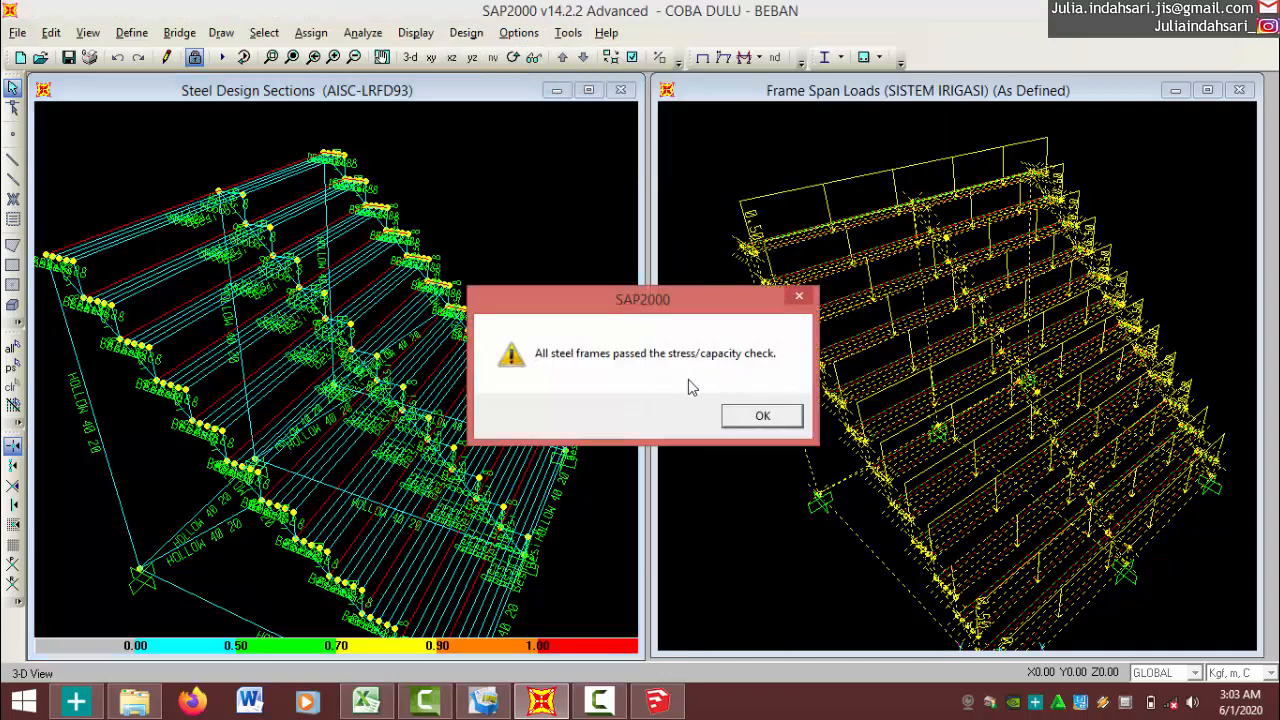
left_click(762, 415)
Verify the analysis sections against the design sections for the steel frames, and dismiss the report.
left_click(428, 36)
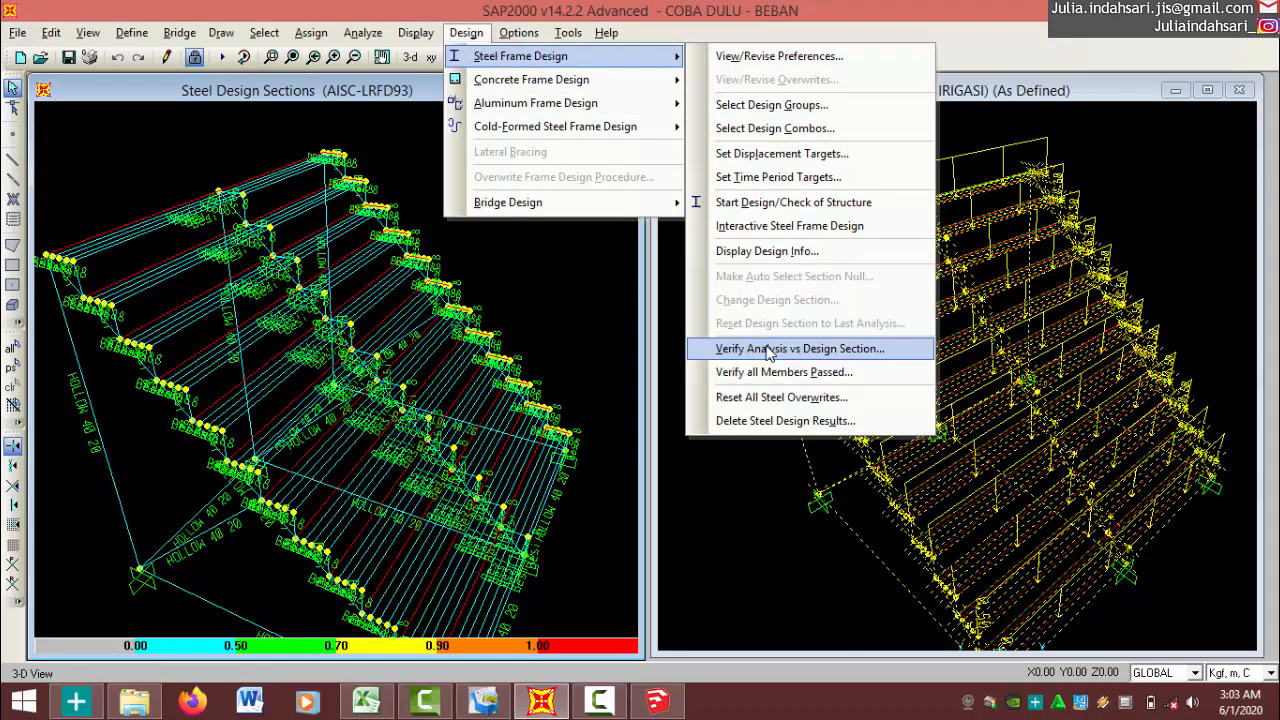
left_click(752, 349)
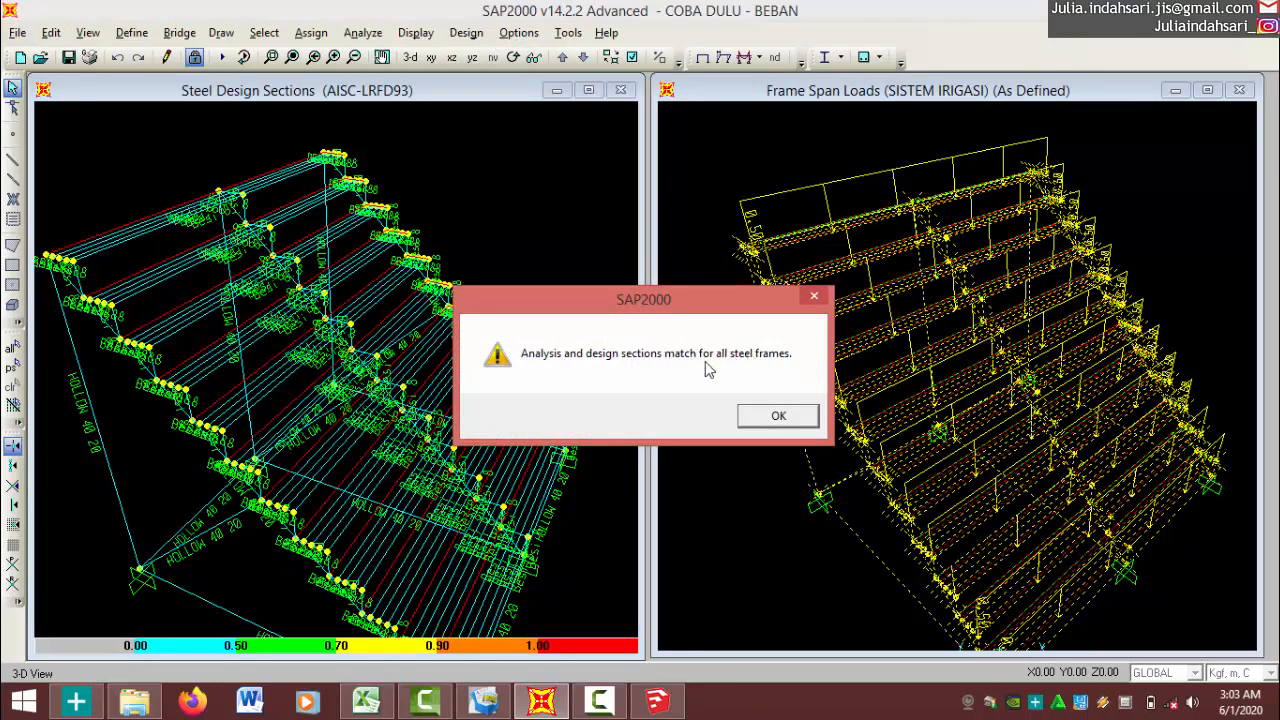
left_click(740, 412)
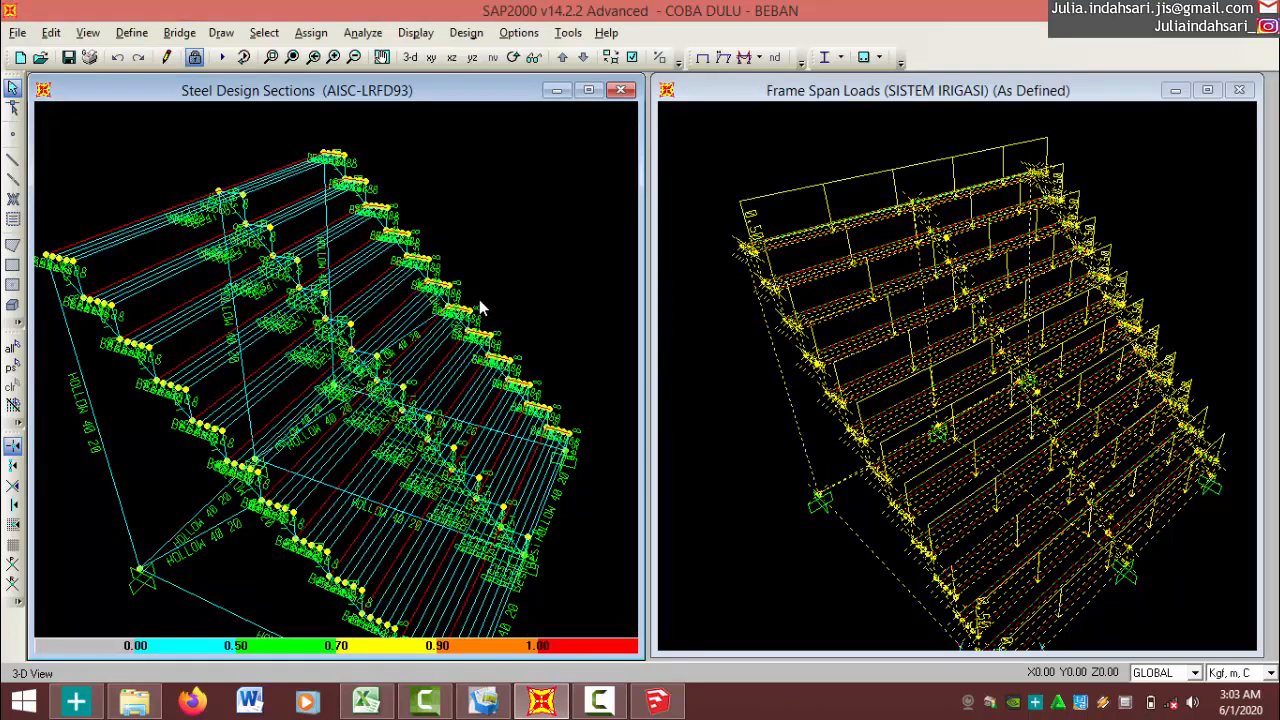
Select the entire rack model in the Steel Design Sections view.
scroll(256, 294, "down", 3)
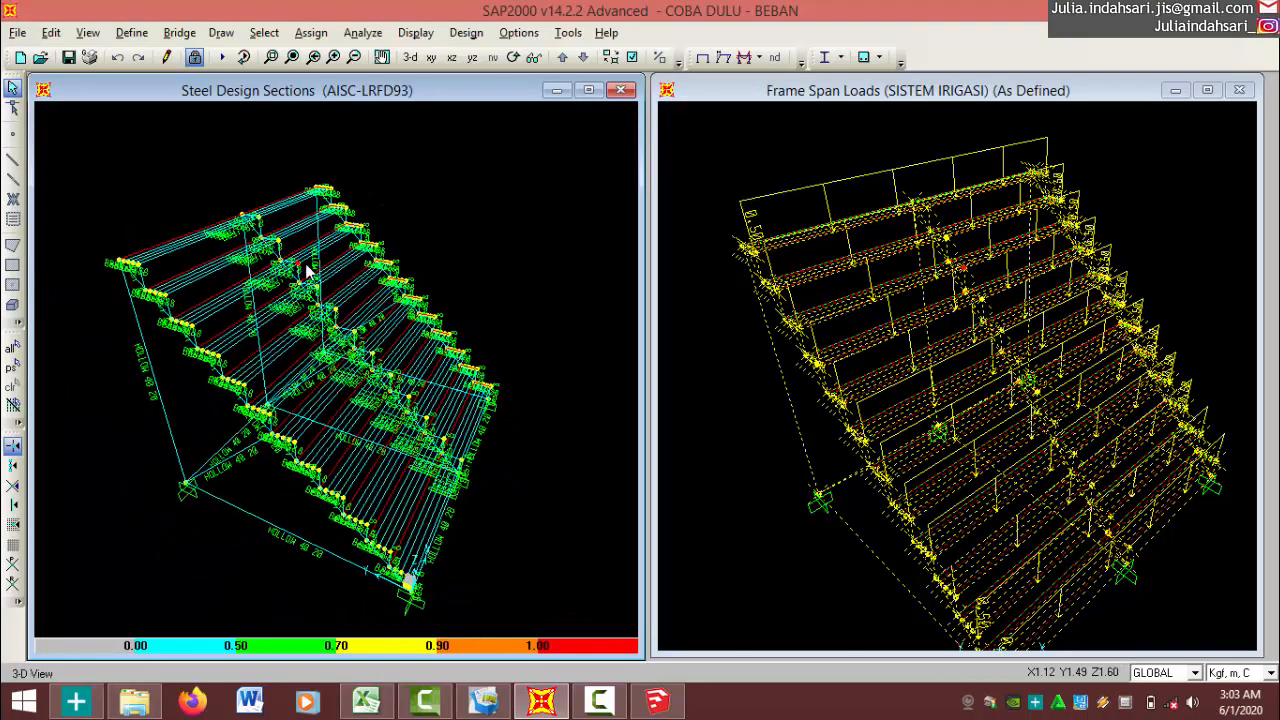
scroll(308, 270, "down", 1)
left_click_drag(91, 160, 526, 622)
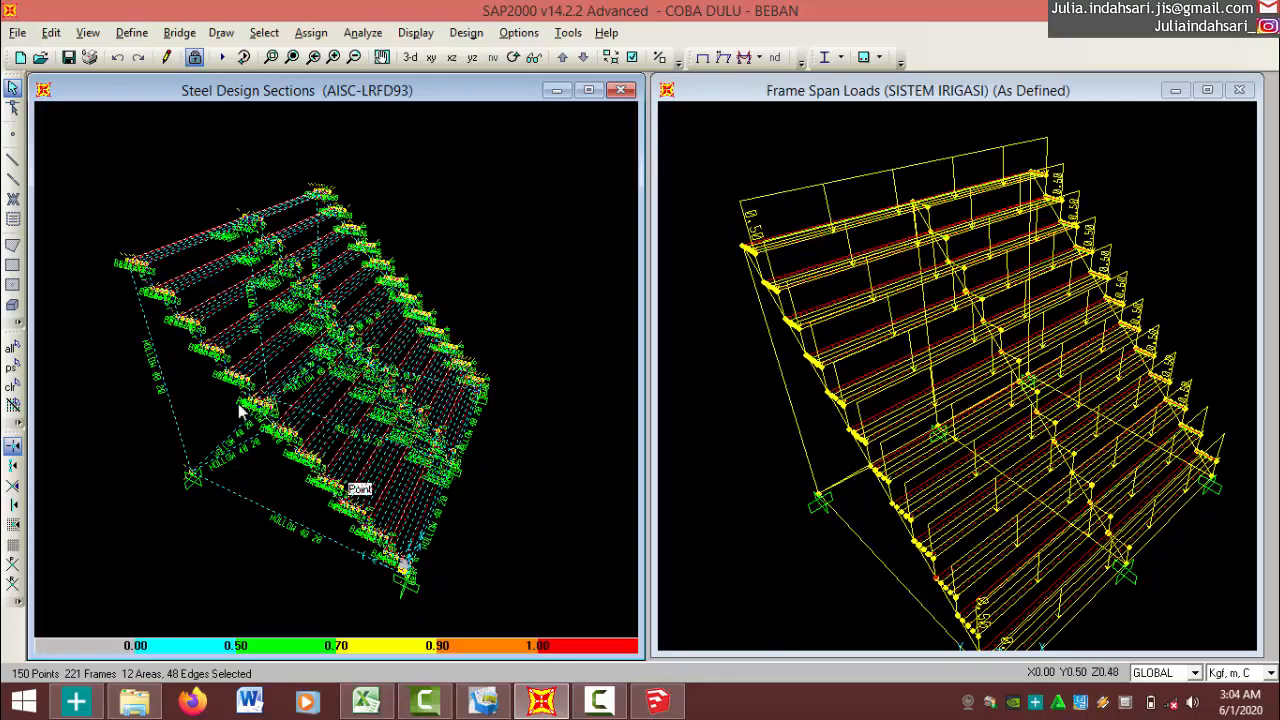
left_click_drag(89, 159, 533, 603)
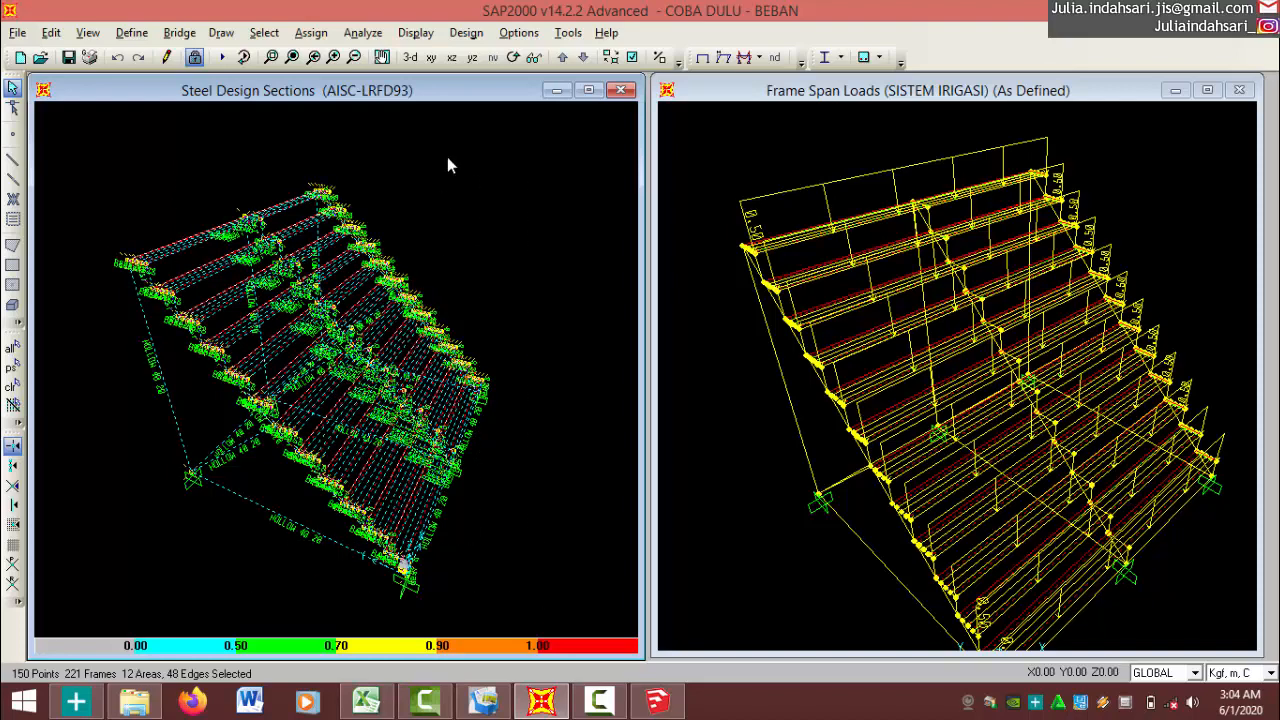